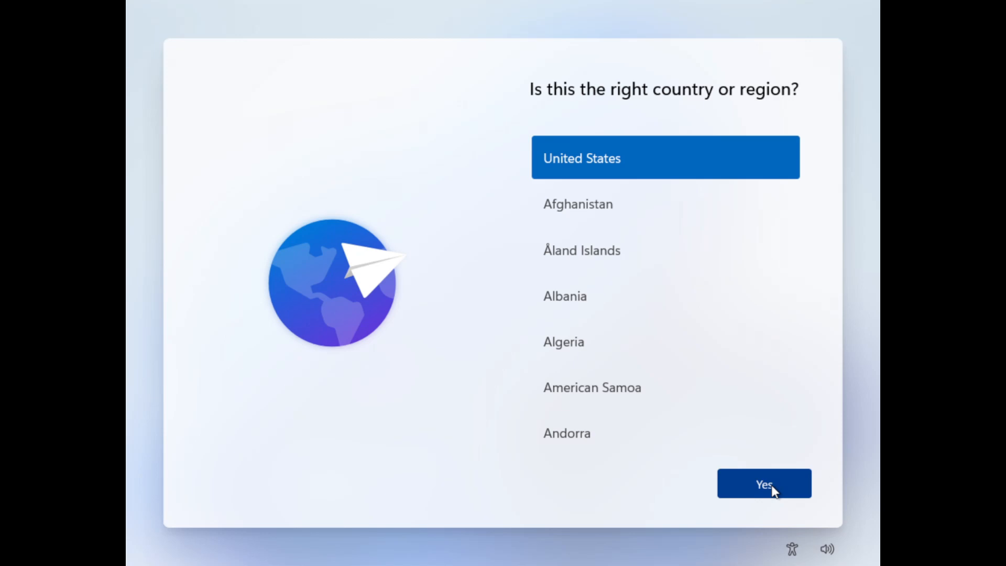
# Keep United States as the country or region and confirm it.
pyautogui.click(770, 488)
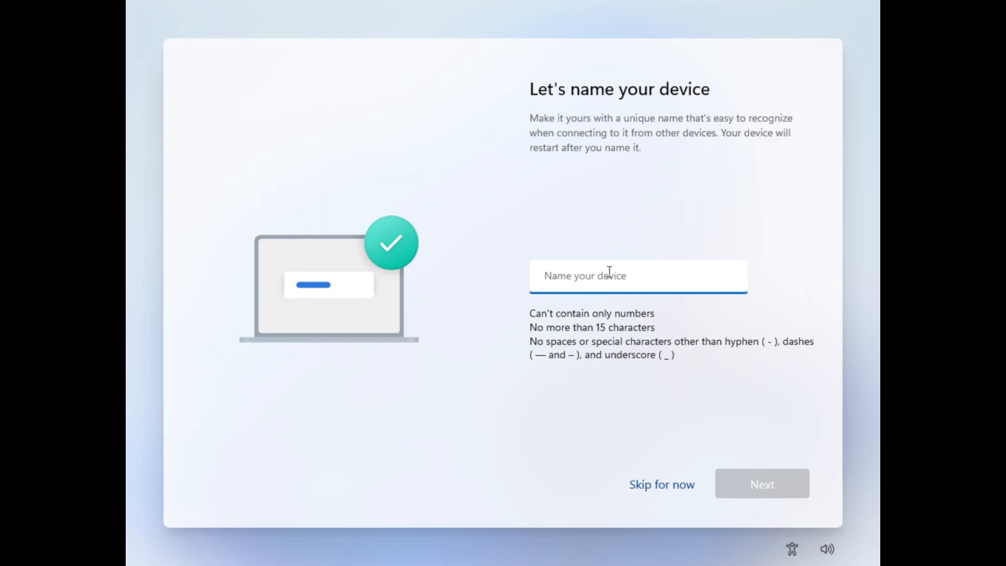
# Enter 'Youtoo' as the device name and continue.
pyautogui.write('Youtoob')
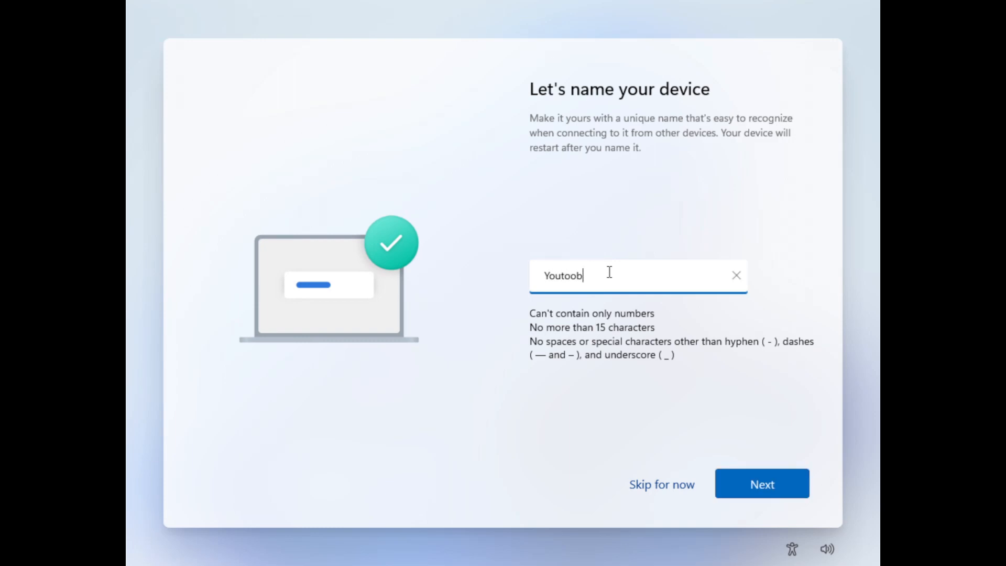
pyautogui.click(738, 491)
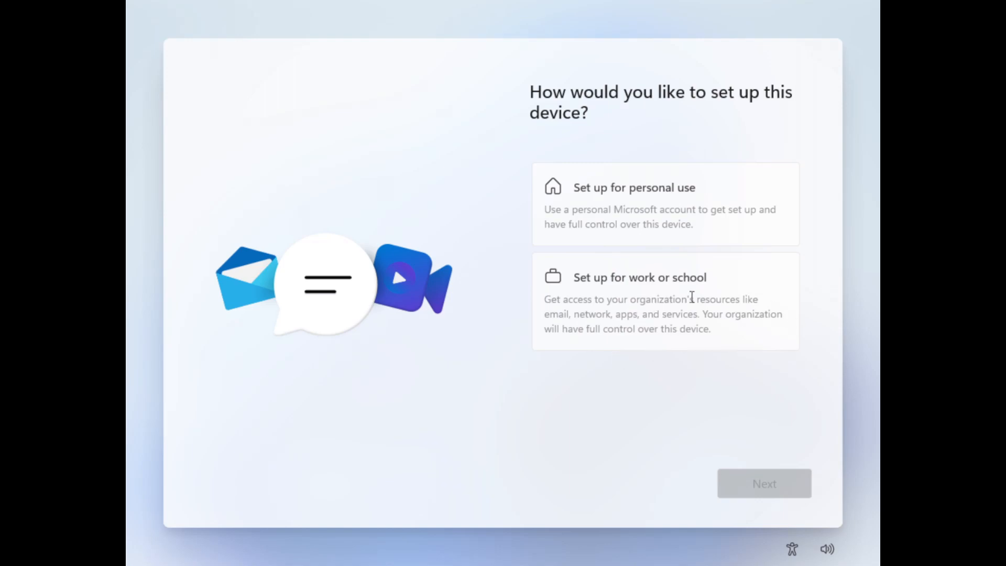
# Choose 'Set up for personal use' and look over the Microsoft sign-in page.
pyautogui.click(622, 204)
pyautogui.click(763, 486)
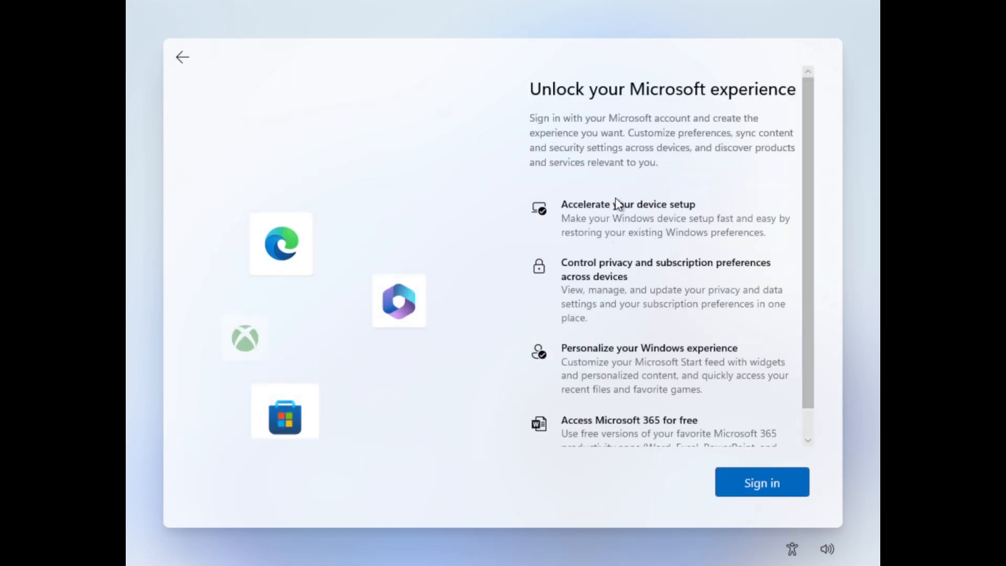
pyautogui.scroll(-1, 613, 220)
pyautogui.scroll(1, 608, 231)
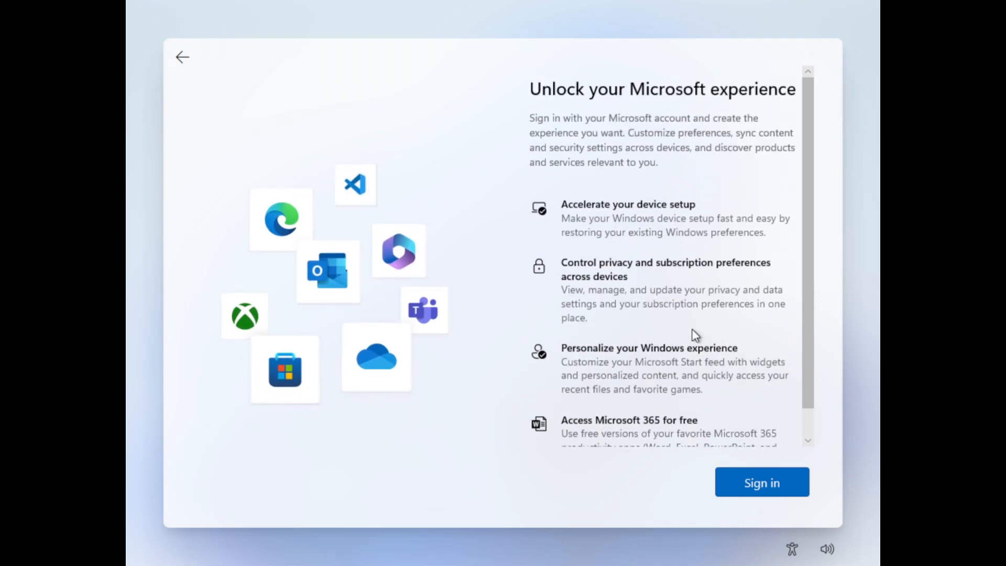
pyautogui.scroll(-1, 606, 427)
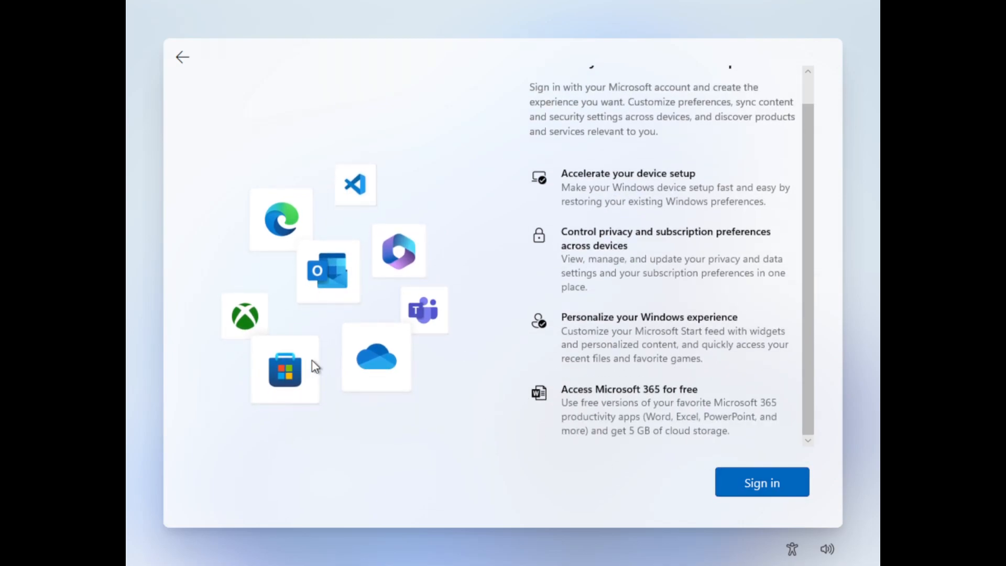
# Bring up an administrator Command Prompt with Shift+F10 and focus its command line.
pyautogui.press('Tab')
pyautogui.hotkey('shift', 'F10')
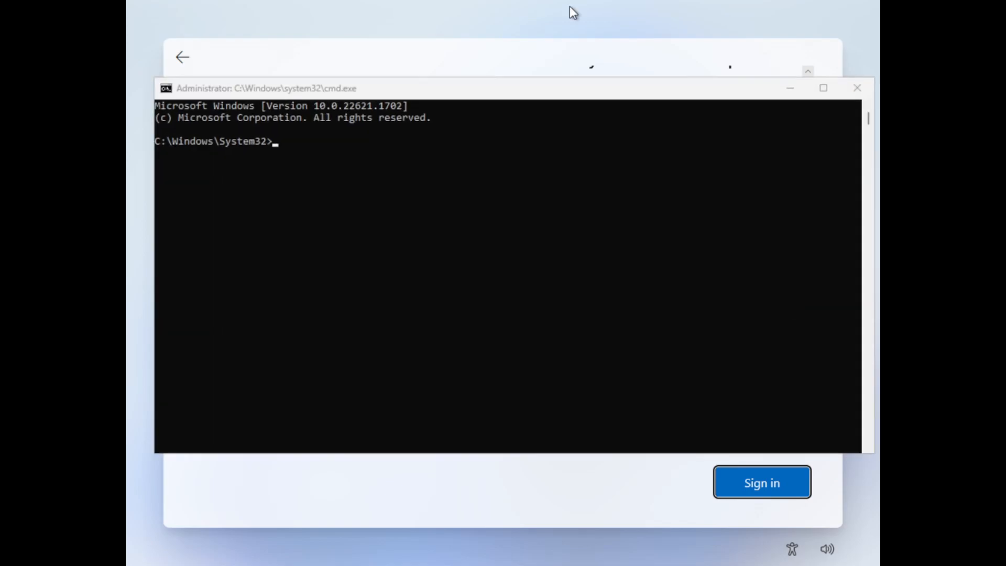
pyautogui.click(358, 177)
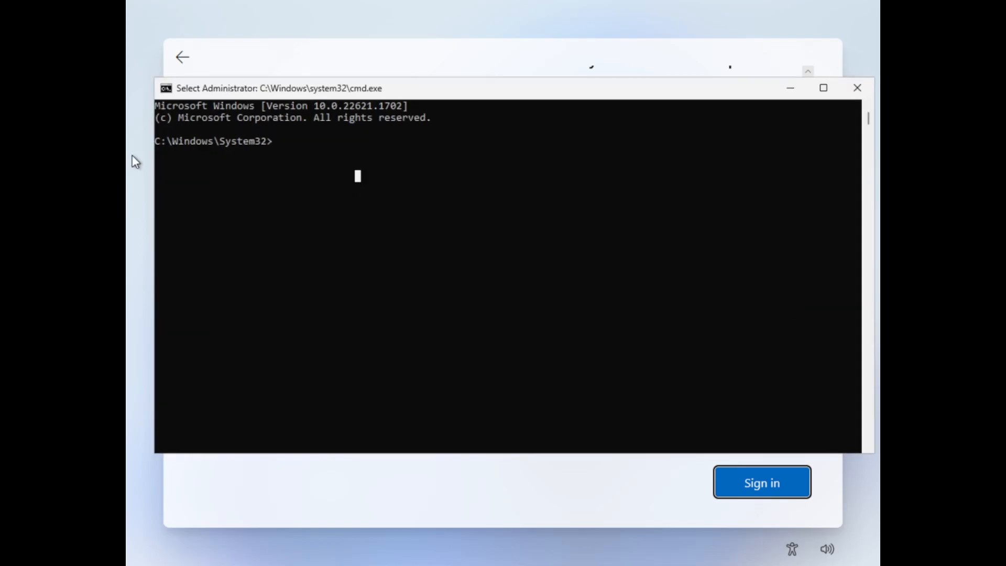
pyautogui.click(382, 177)
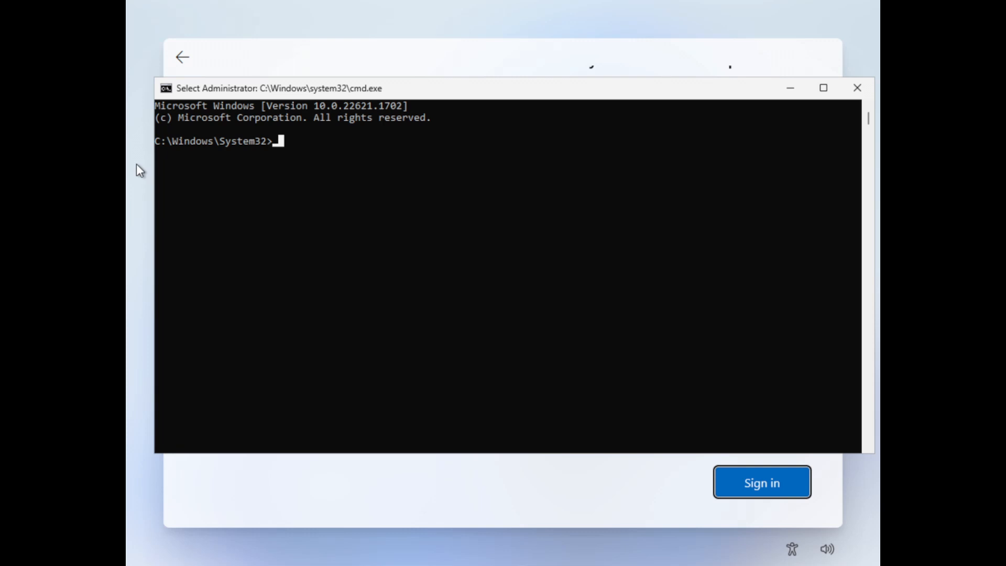
# Run OOBE\BYPASSNRO in the Command Prompt so setup restarts without needing a network.
pyautogui.write('OOBE\\BYPASSNRO')
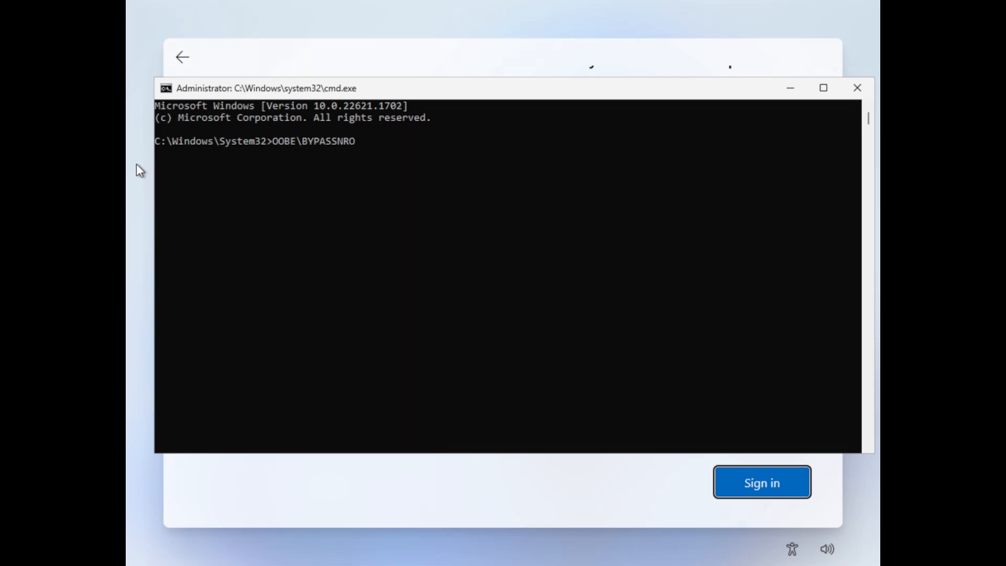
pyautogui.press('Return')
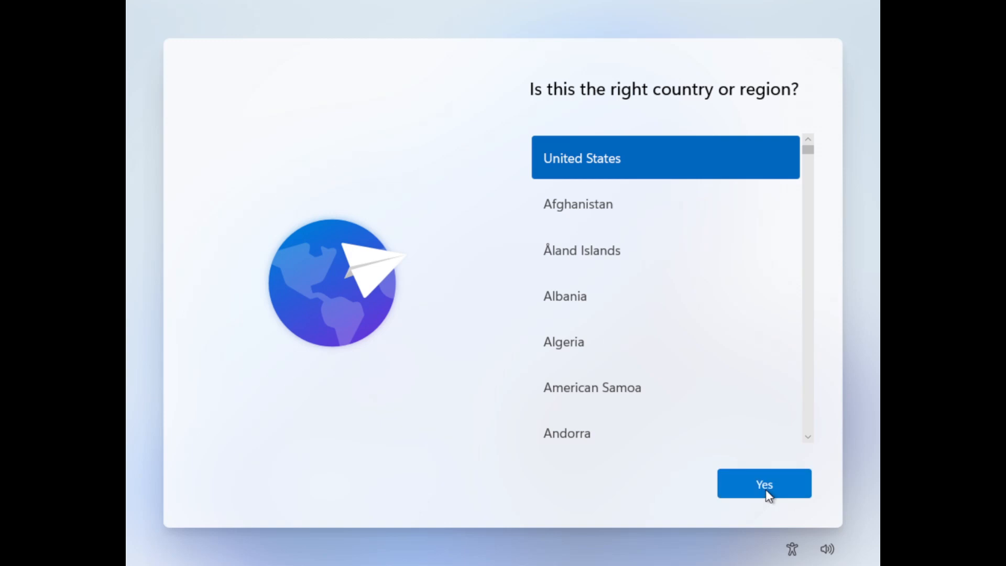
# Accept United States as the region and US as the keyboard, skipping a second layout.
pyautogui.click(767, 493)
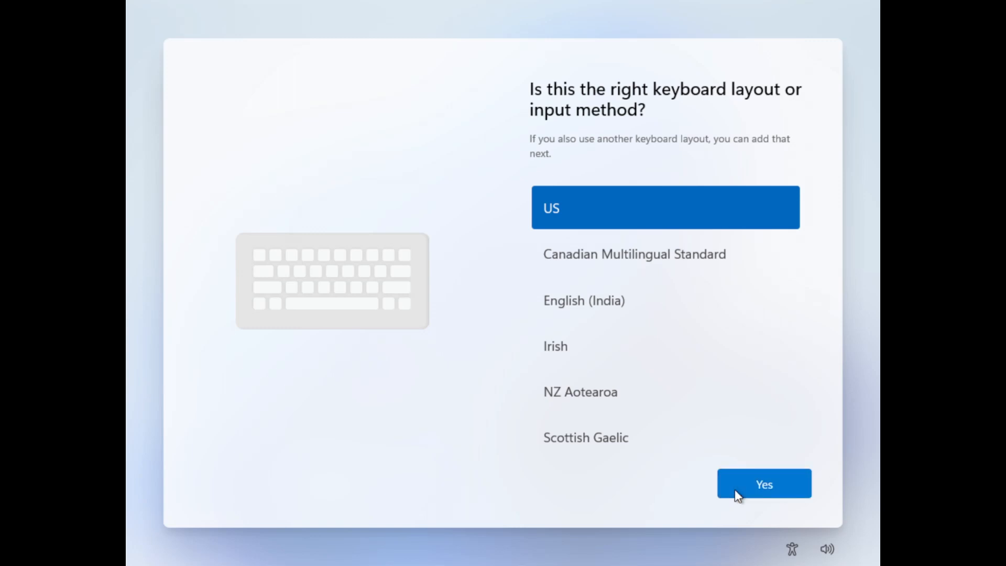
pyautogui.click(735, 492)
pyautogui.click(734, 493)
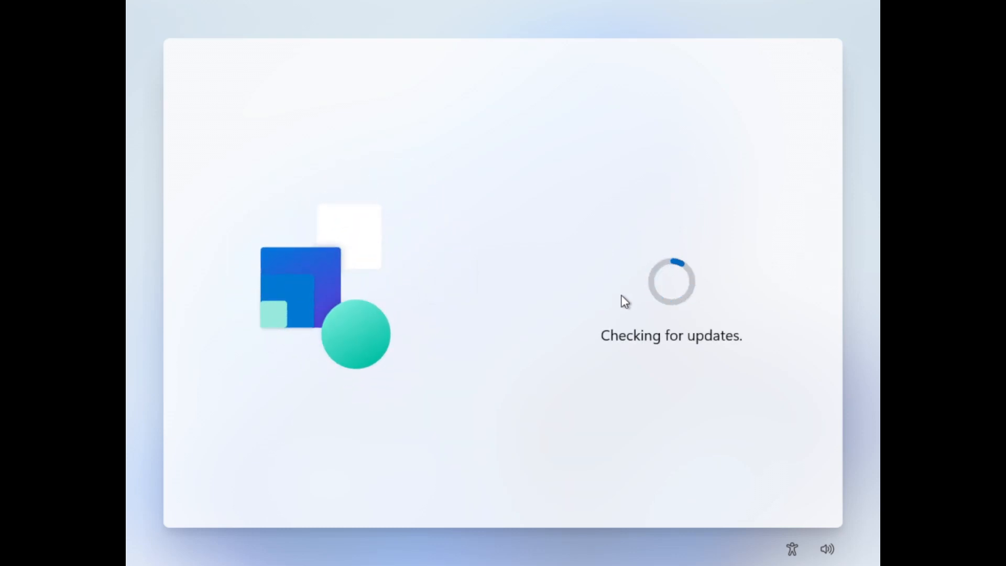
# Name the device 'Youtobe', then enter the local account's user name and password.
pyautogui.write('Y')
pyautogui.write('outobe')
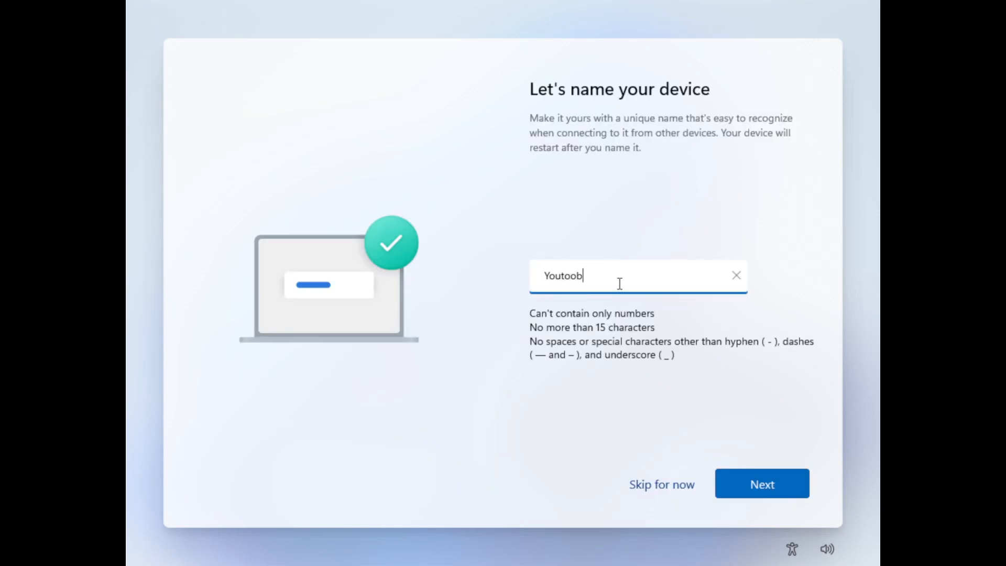
pyautogui.click(747, 487)
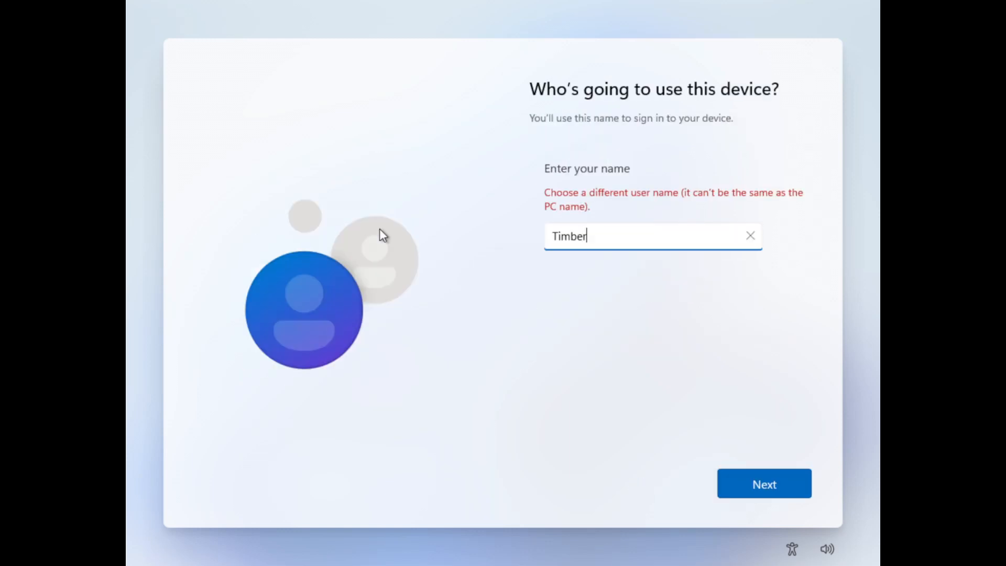
pyautogui.write('Okamii')
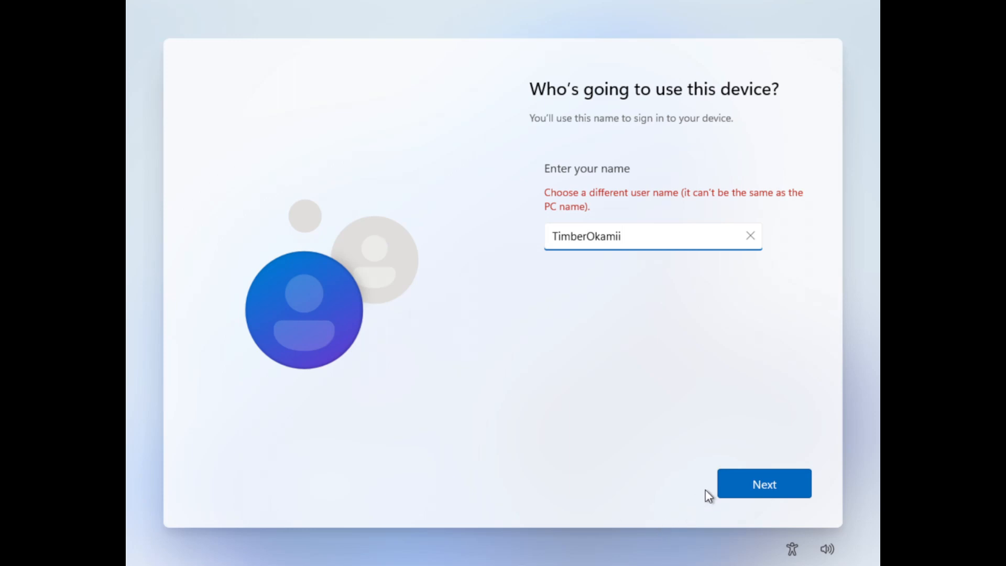
pyautogui.click(730, 486)
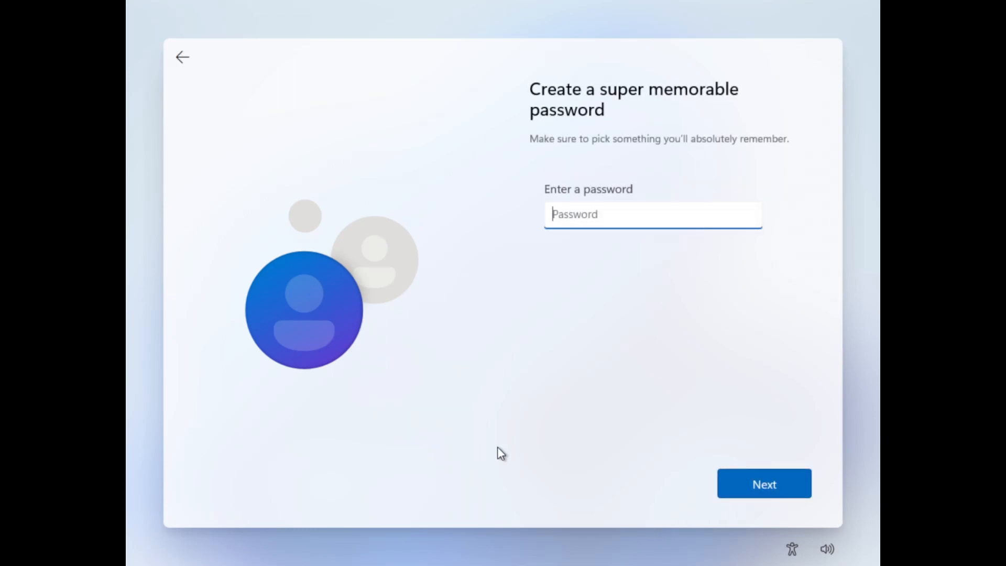
pyautogui.write('••••••••')
pyautogui.press('Return')
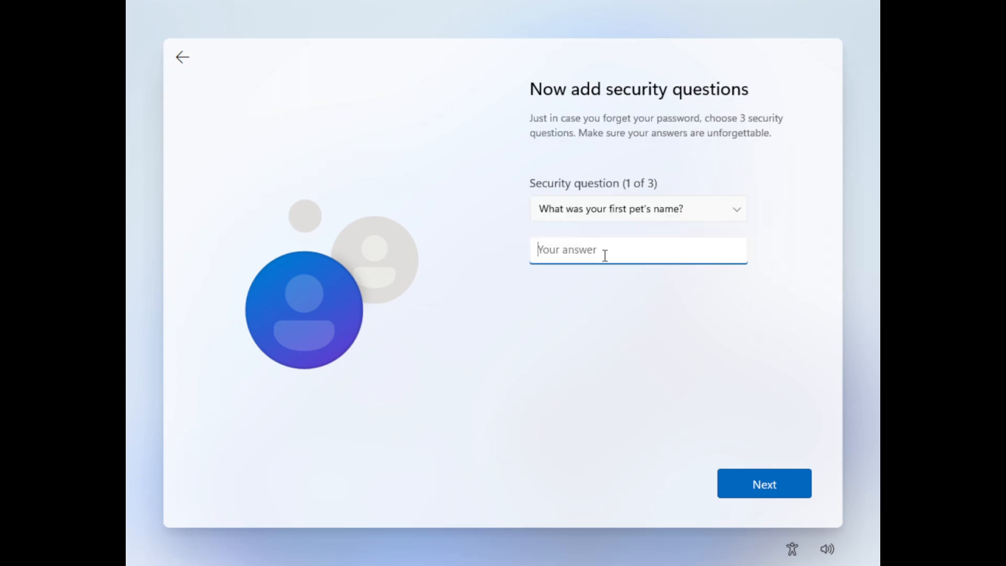
# Choose the first pet's name security question and fill in answers for the security questions.
pyautogui.click(654, 212)
pyautogui.click(613, 208)
pyautogui.click(646, 251)
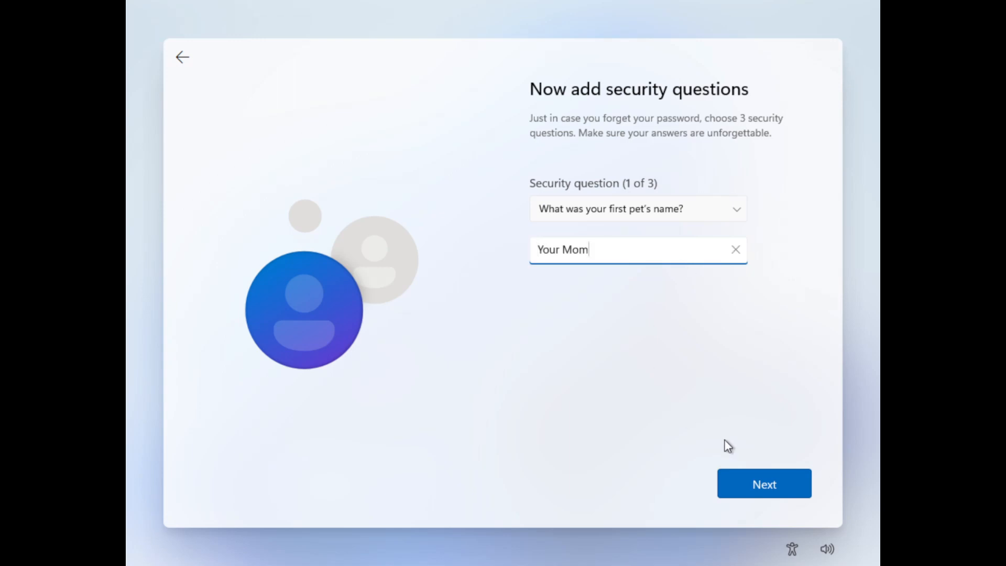
pyautogui.click(748, 480)
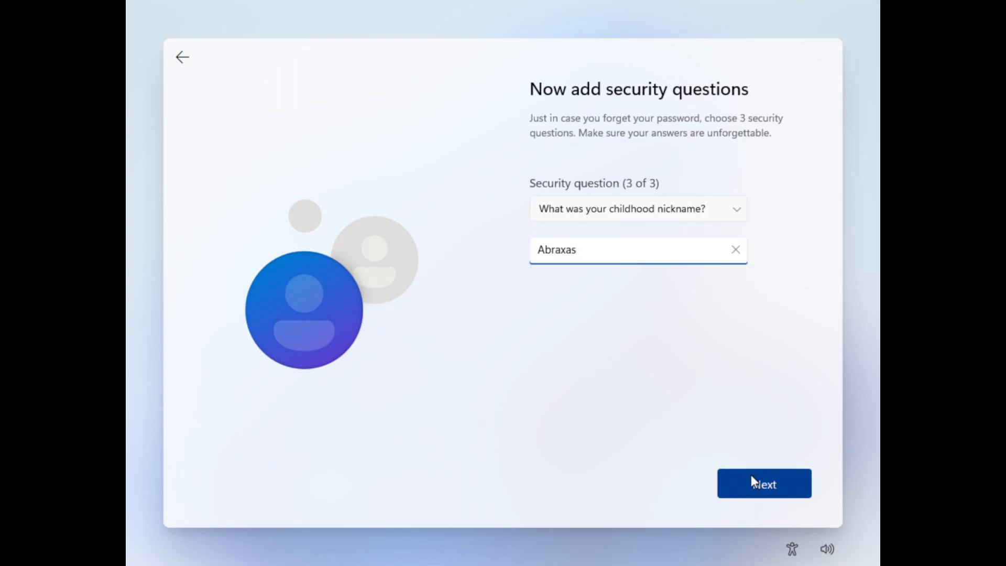
pyautogui.click(750, 477)
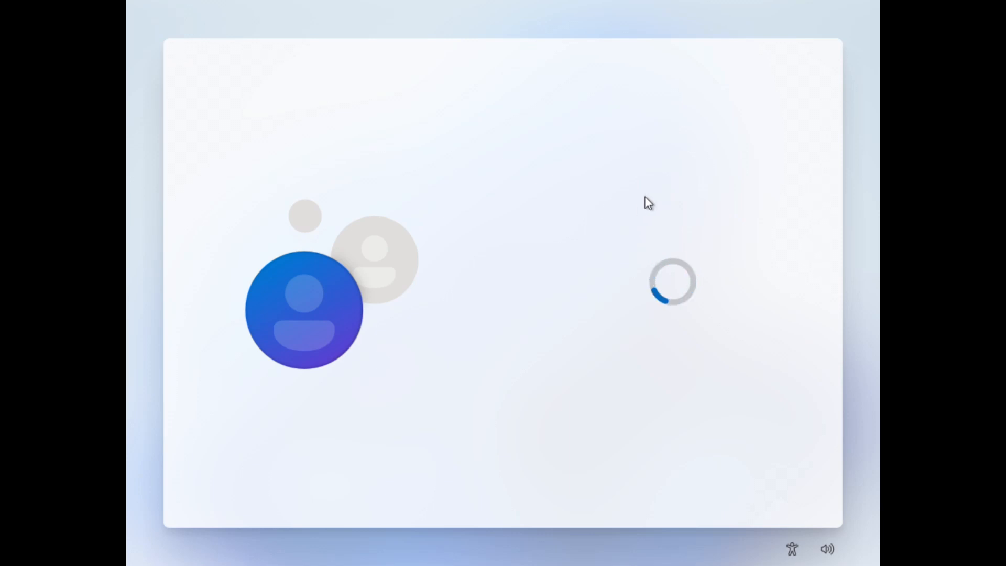
# Turn off Location, Find my device and Inking & typing, and set diagnostic data to Required only.
pyautogui.scroll(-5, 647, 243)
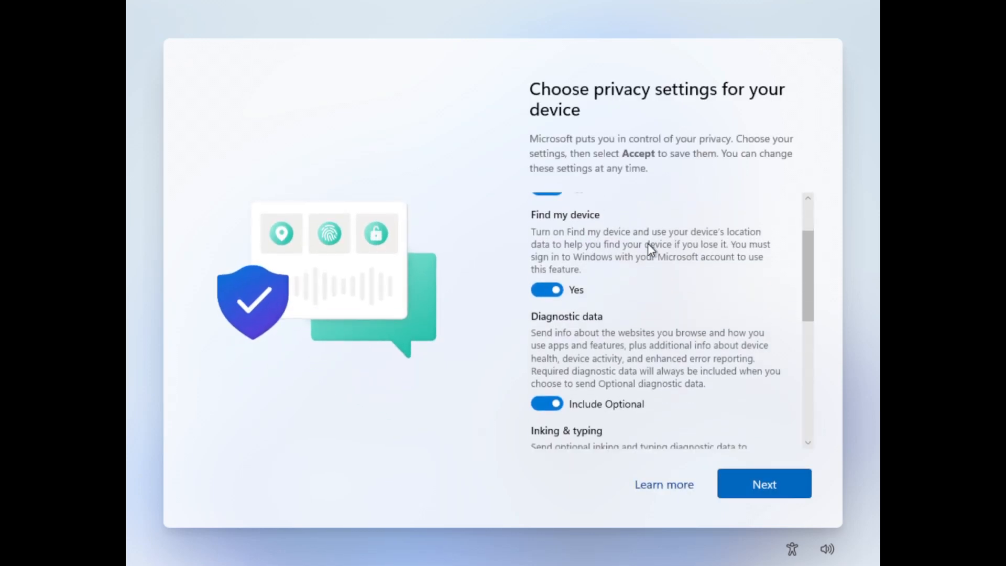
pyautogui.scroll(5, 639, 254)
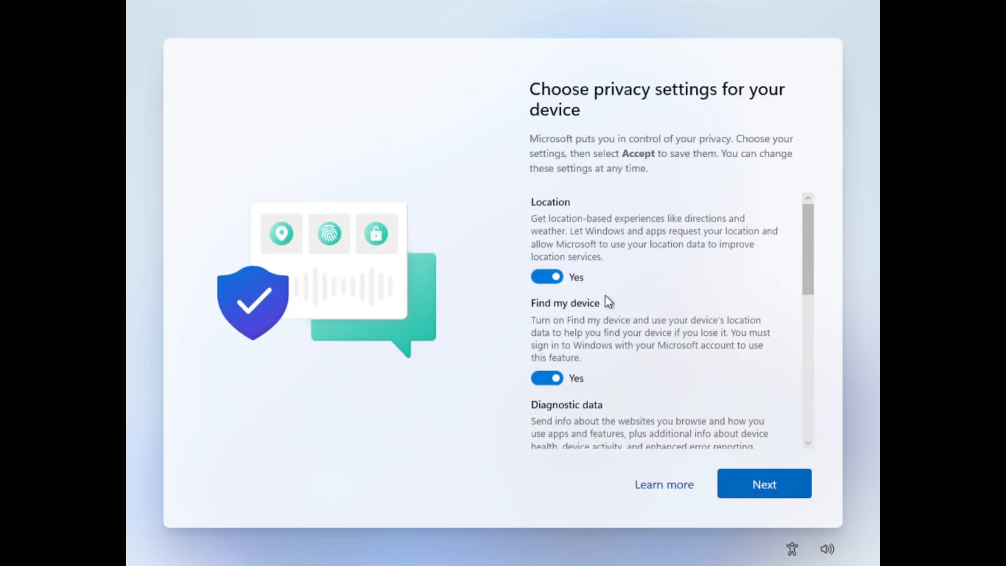
pyautogui.click(547, 278)
pyautogui.click(545, 365)
pyautogui.scroll(-2, 543, 346)
pyautogui.click(546, 339)
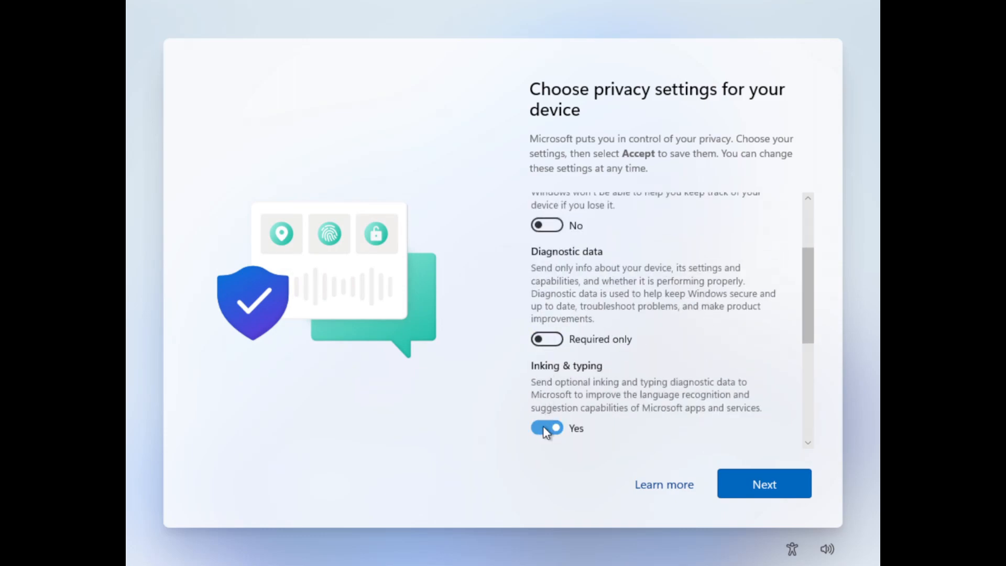
pyautogui.click(546, 428)
# Turn off Tailored experiences and the Advertising ID, then accept the privacy settings.
pyautogui.scroll(-3, 548, 393)
pyautogui.click(547, 337)
pyautogui.click(547, 401)
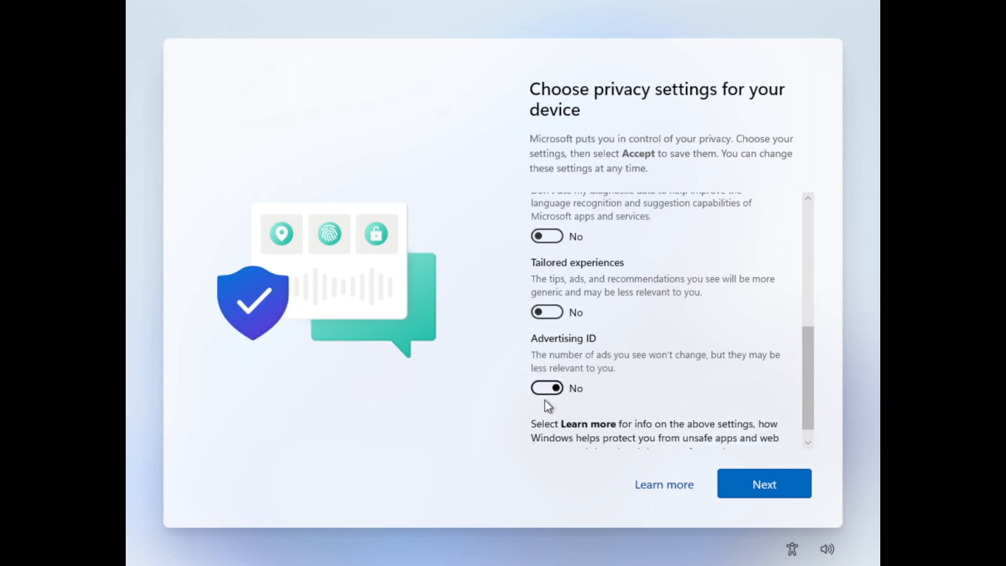
pyautogui.scroll(-2, 550, 393)
pyautogui.scroll(5, 685, 386)
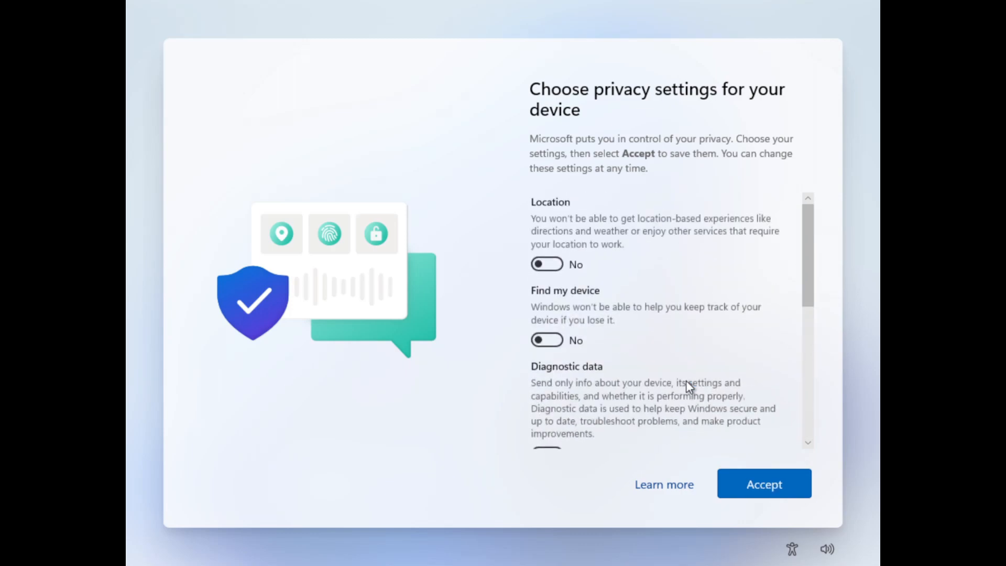
pyautogui.scroll(-5, 681, 375)
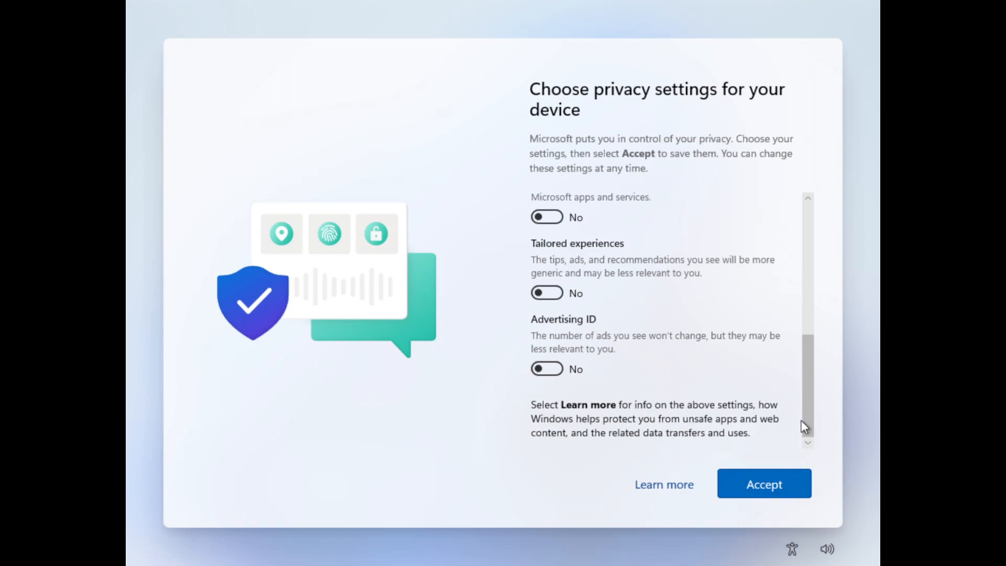
pyautogui.scroll(1, 648, 387)
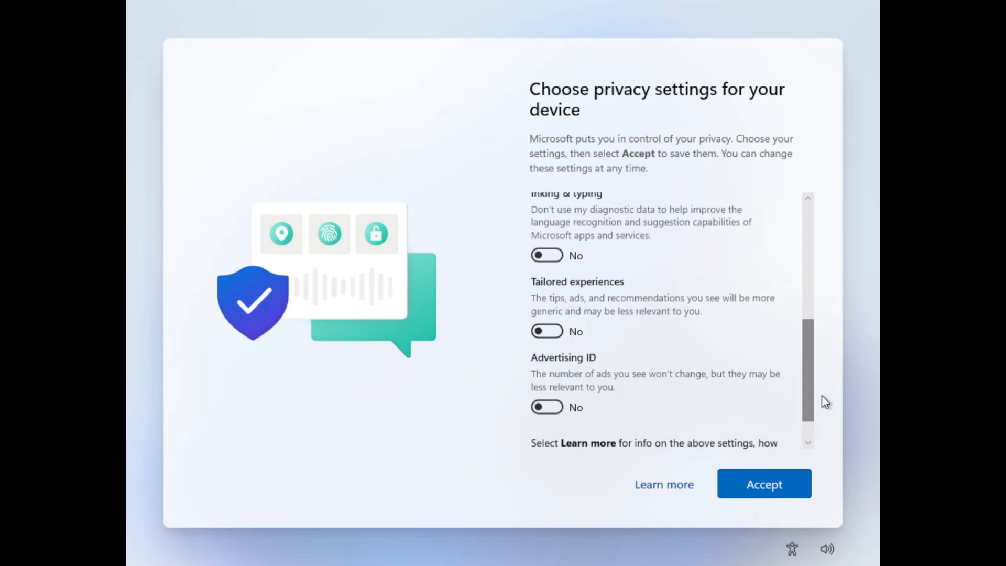
pyautogui.scroll(1, 737, 412)
pyautogui.scroll(5, 735, 403)
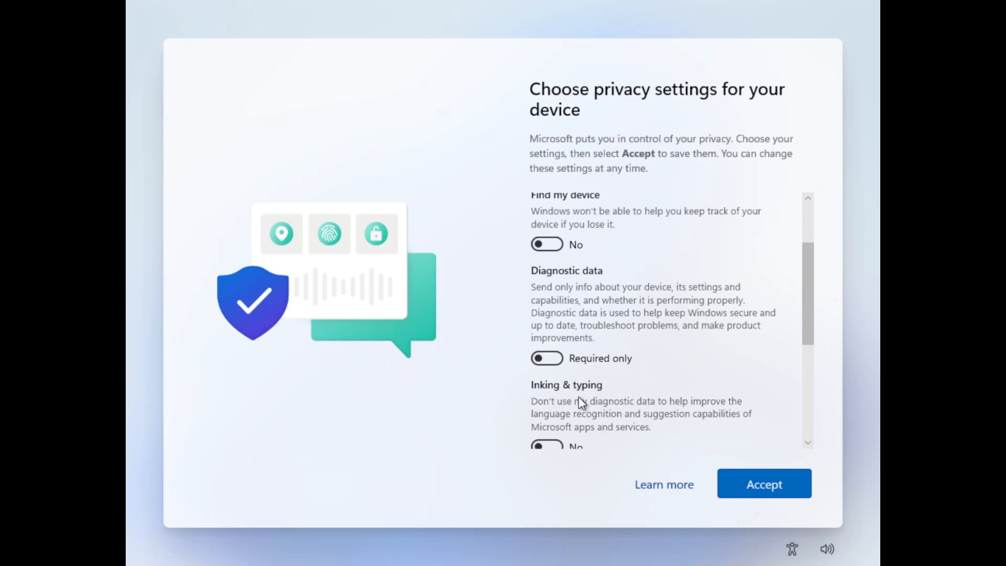
pyautogui.scroll(3, 600, 273)
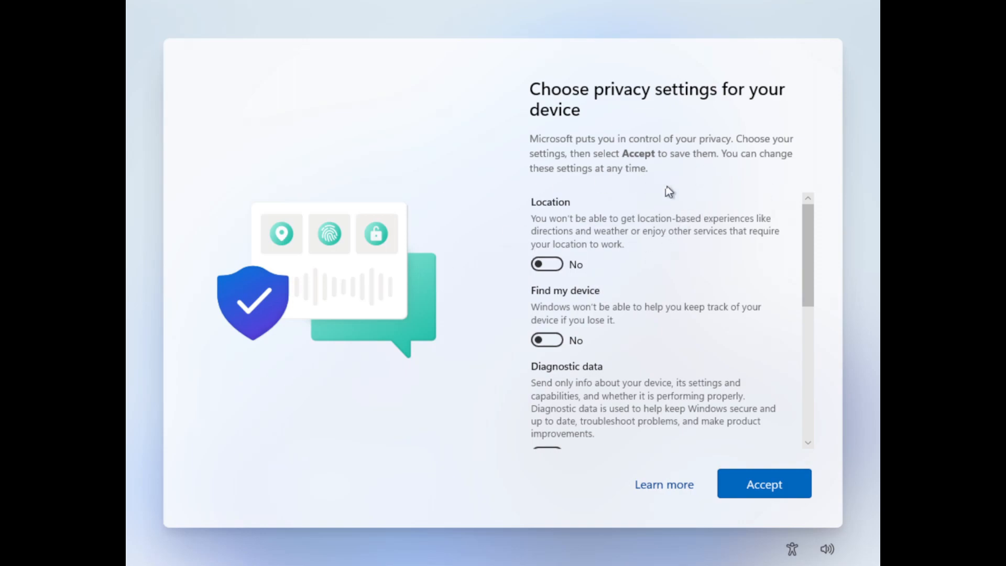
pyautogui.click(762, 484)
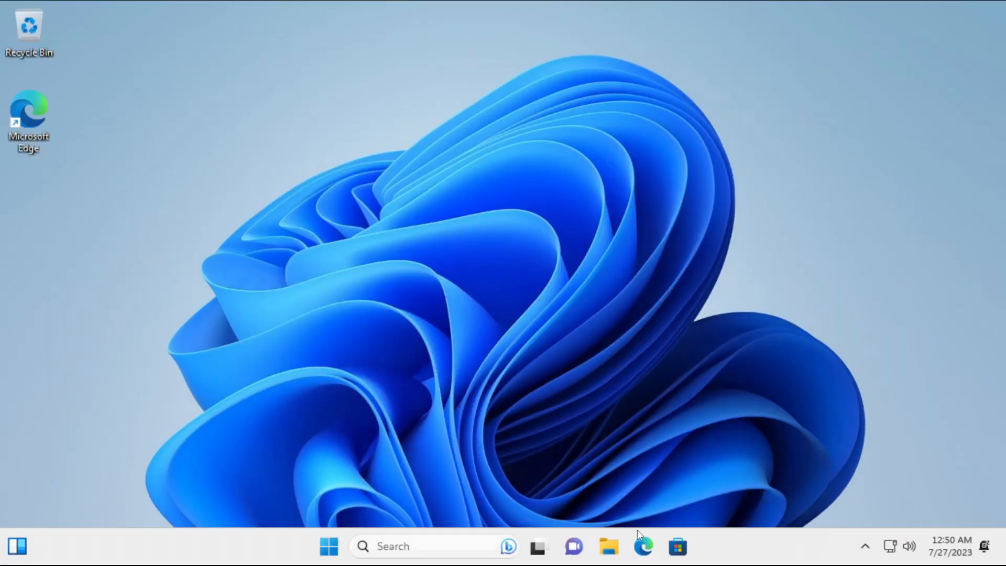
# Launch Edge, skip sign-in, data import and personalised experiences, then close the welcome tab.
pyautogui.click(648, 547)
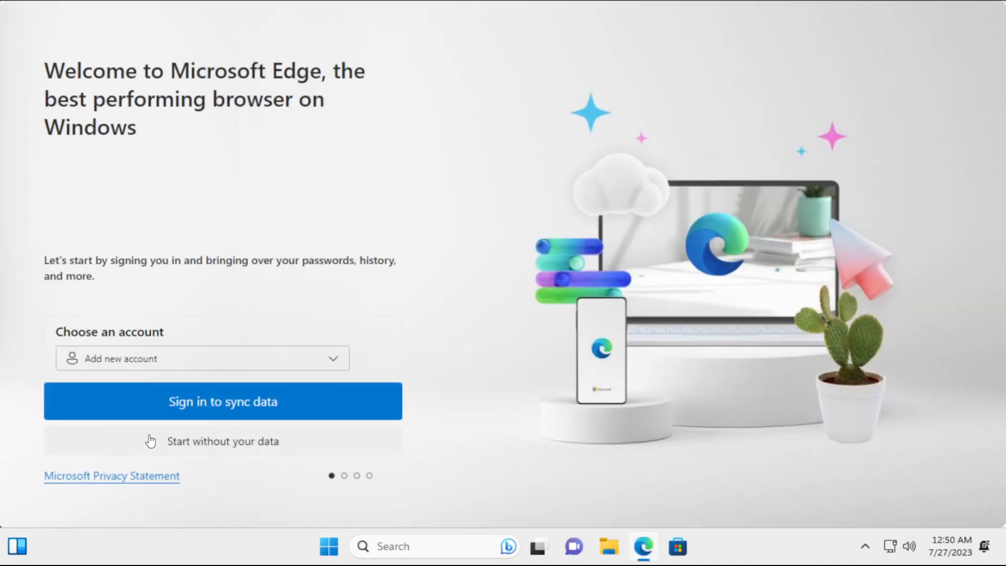
pyautogui.click(200, 441)
pyautogui.click(273, 453)
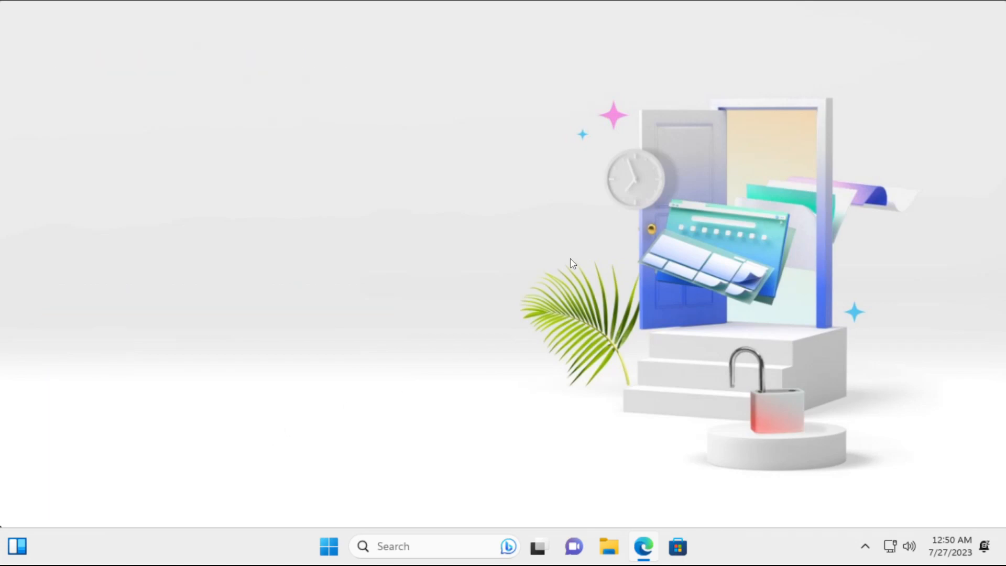
pyautogui.click(90, 435)
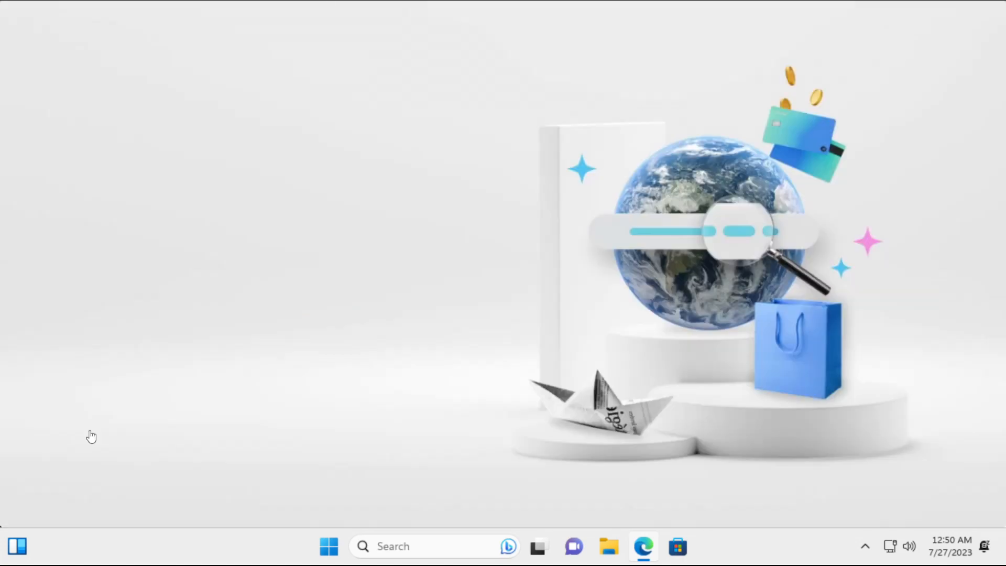
pyautogui.click(51, 392)
pyautogui.click(91, 442)
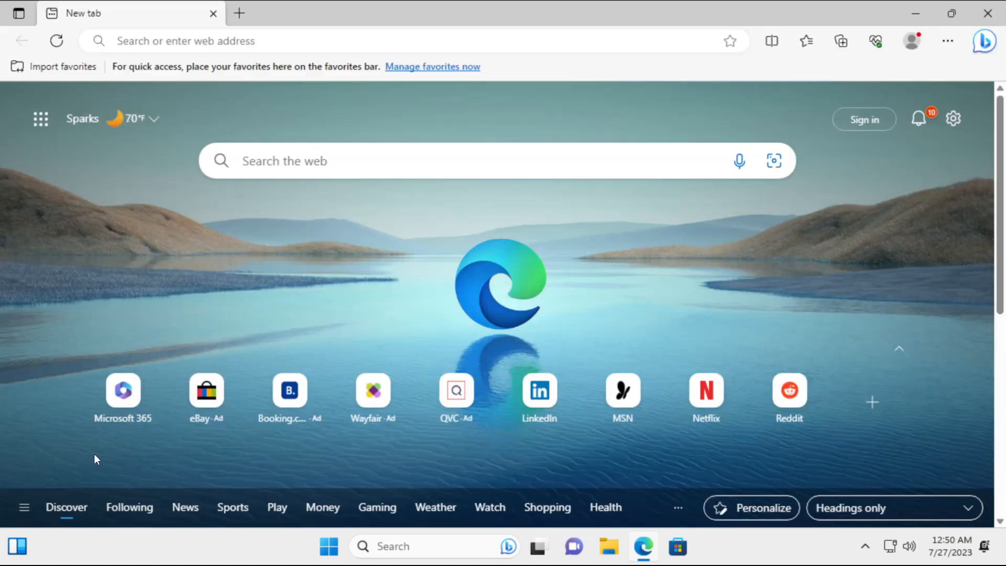
pyautogui.click(217, 16)
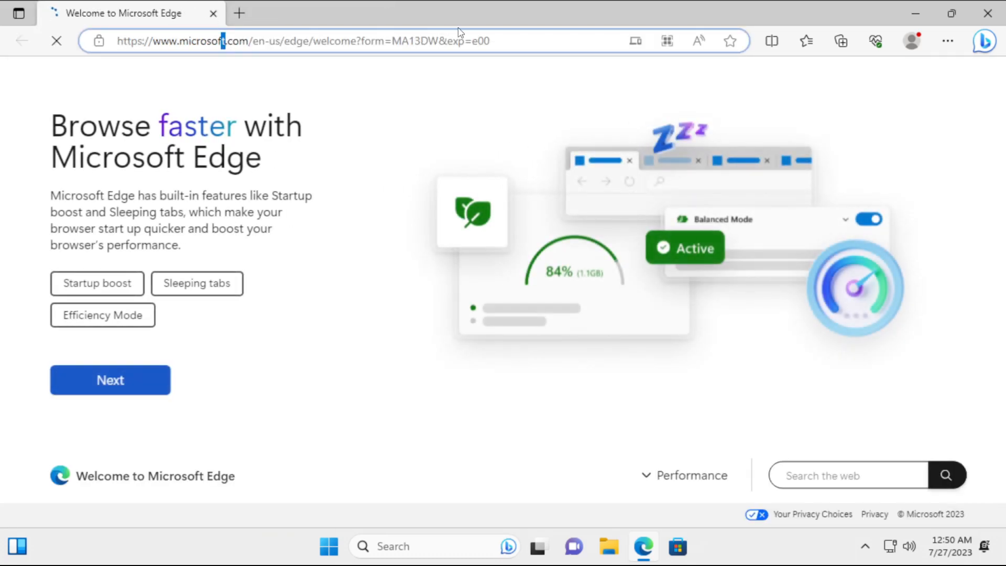
# Search 'librewolf' from the Edge address bar and open the librewolf.net result.
pyautogui.click(530, 43)
pyautogui.hotkey('ctrl', 'a')
pyautogui.press('BackSpace')
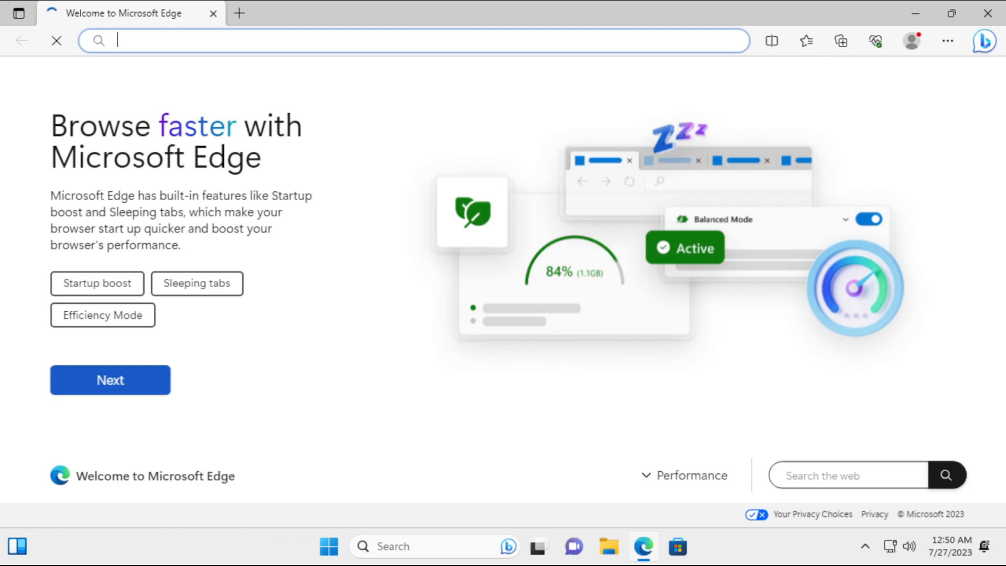
pyautogui.write('librewolf')
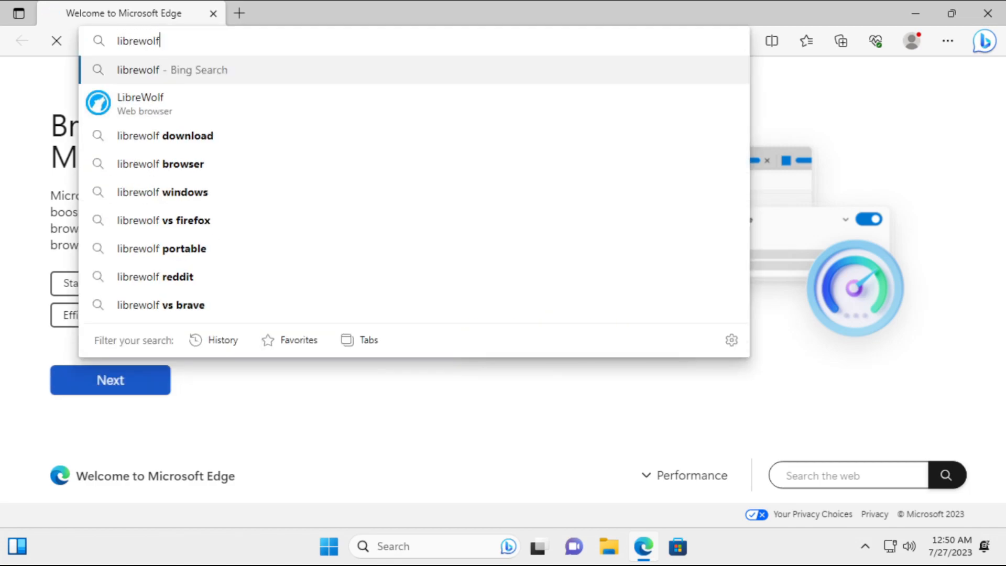
pyautogui.press('Return')
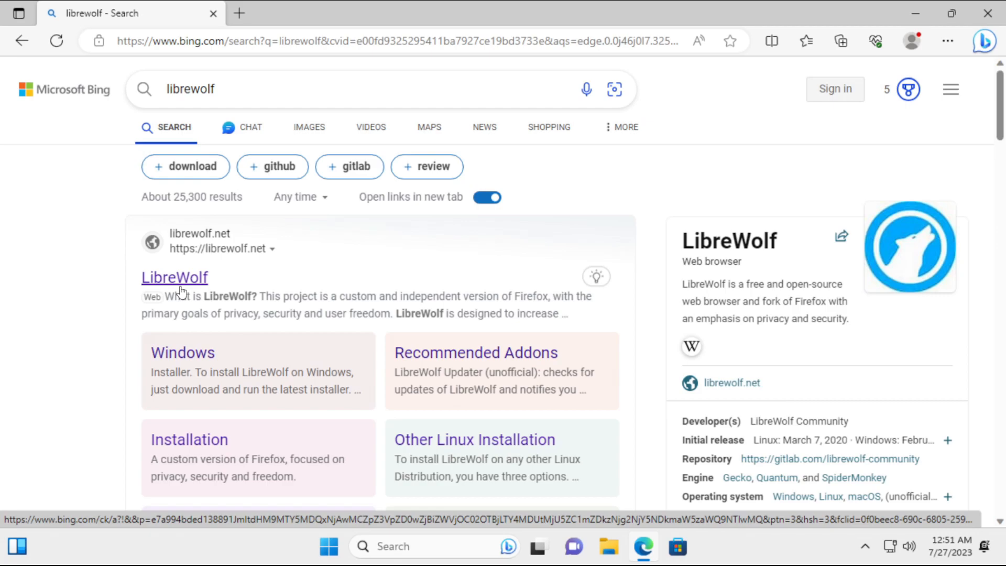
pyautogui.click(181, 288)
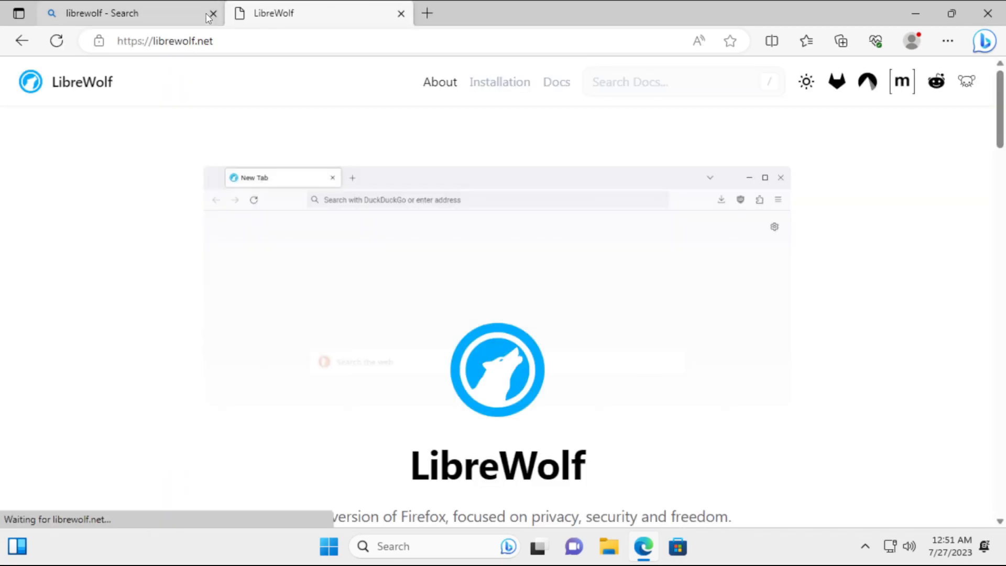
# Close the search results tab and look over the LibreWolf homepage and its tagline.
pyautogui.click(212, 13)
pyautogui.scroll(-1, 549, 331)
pyautogui.scroll(-5, 549, 330)
pyautogui.scroll(2, 545, 325)
pyautogui.scroll(2, 552, 282)
pyautogui.scroll(-4, 542, 253)
pyautogui.scroll(1, 561, 301)
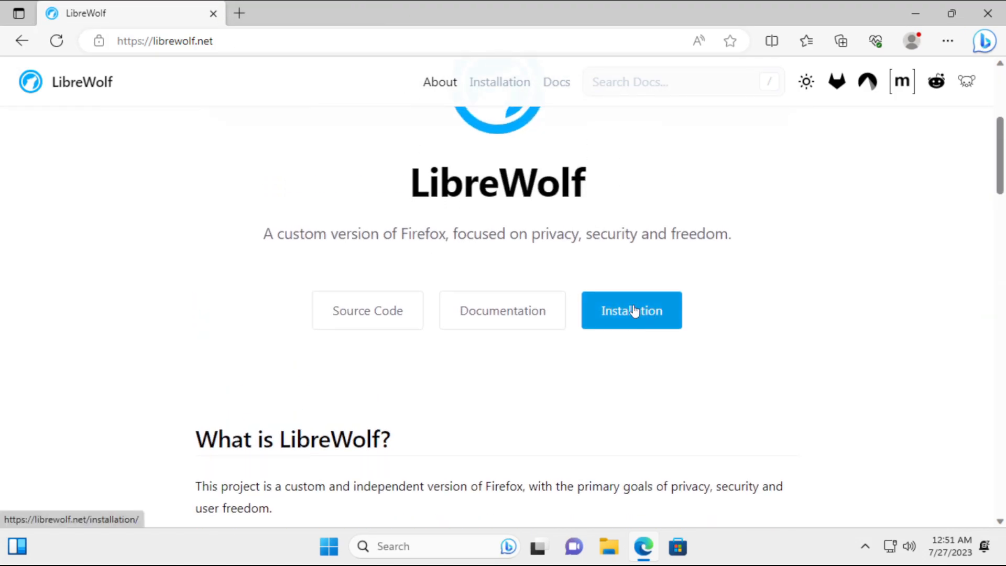
pyautogui.moveTo(453, 233); pyautogui.dragTo(764, 246)
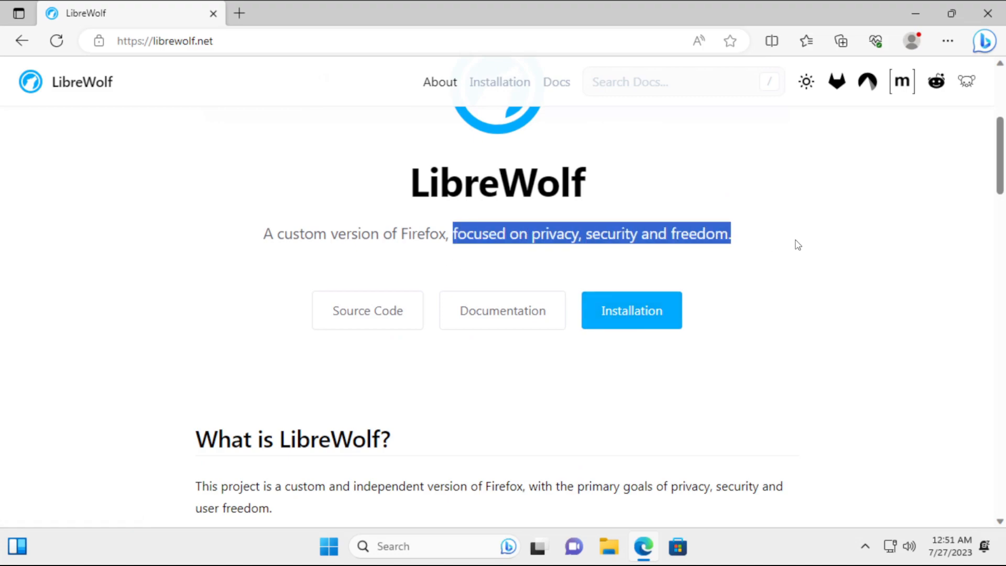
pyautogui.click(762, 245)
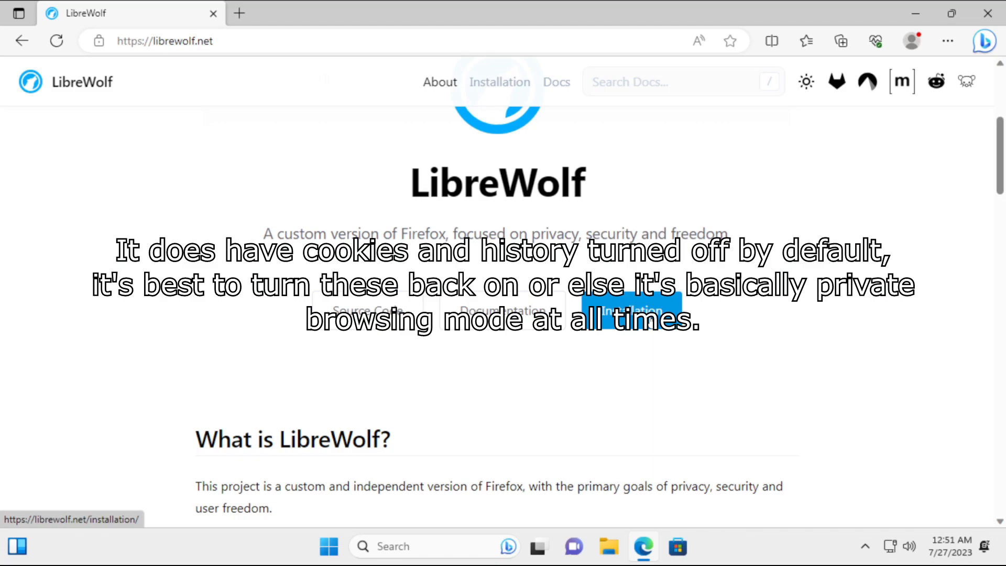
# Go to Installation > Windows and download librewolf-115.0.2-2-windows-x86_64-setup.exe.
pyautogui.click(648, 329)
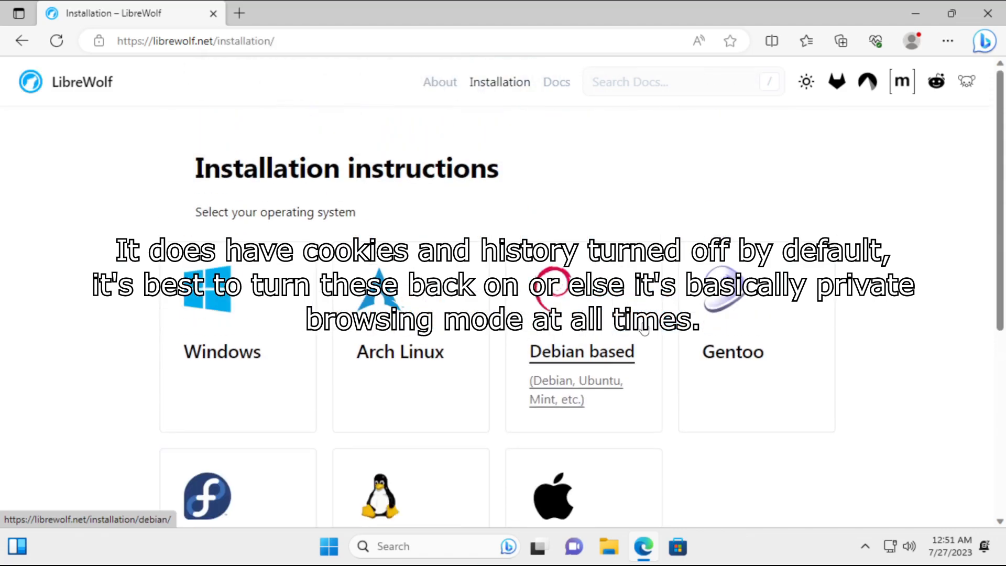
pyautogui.click(178, 371)
pyautogui.click(315, 414)
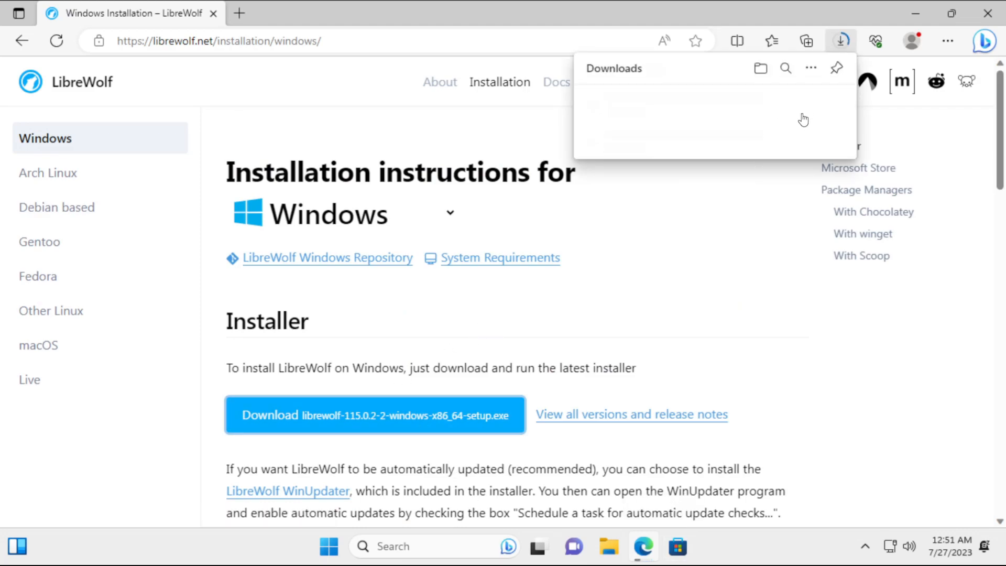
# Run the downloaded LibreWolf installer and install it with WinUpdater in the default folder.
pyautogui.click(723, 101)
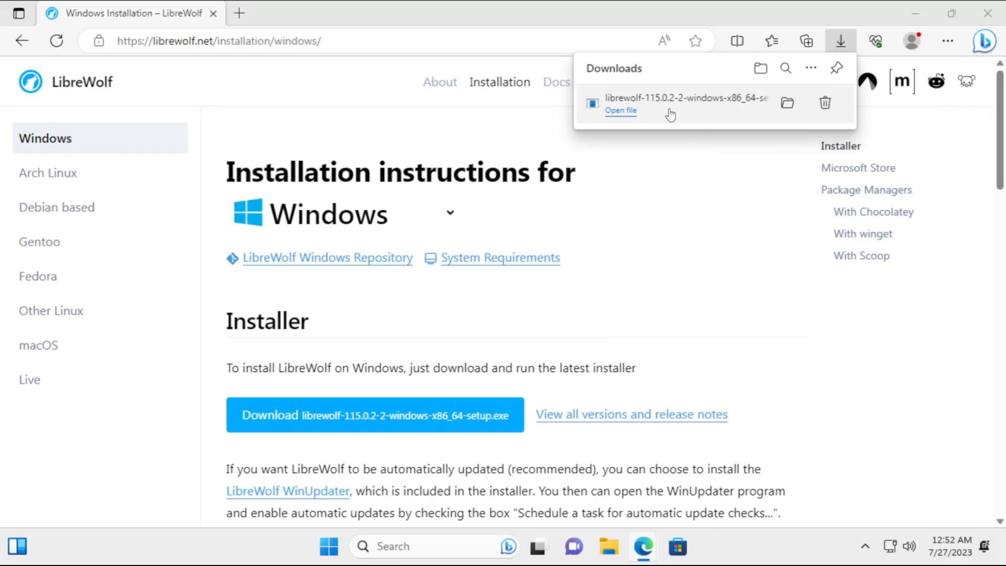
pyautogui.click(624, 111)
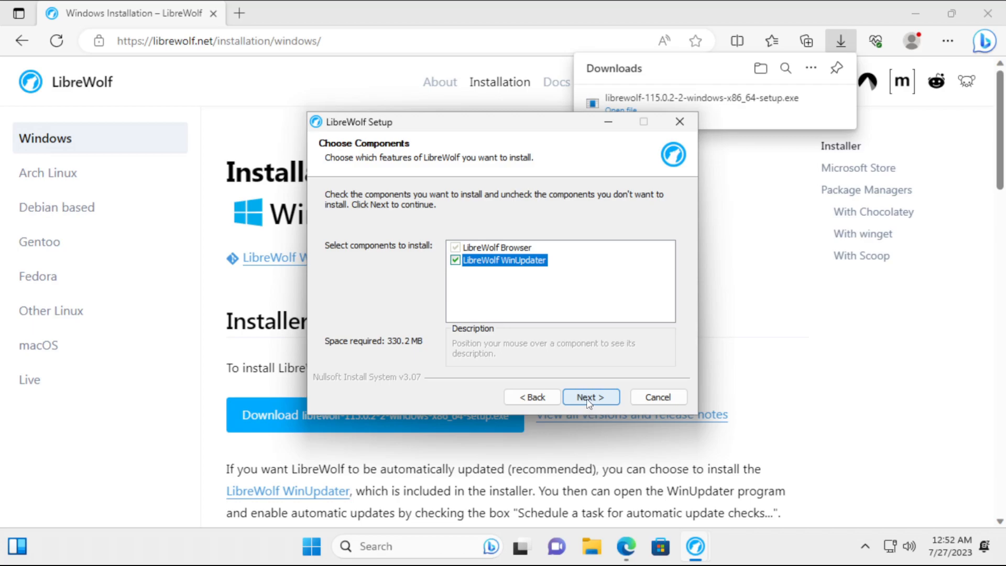
pyautogui.click(589, 402)
pyautogui.click(588, 397)
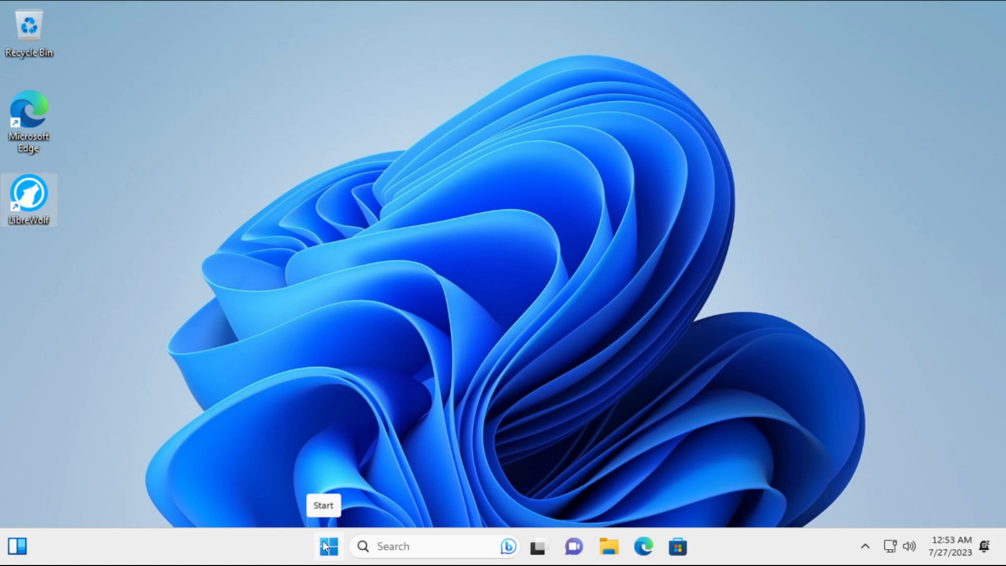
# In Start, unpin Kindle and uninstall WhatsApp.
pyautogui.click(325, 547)
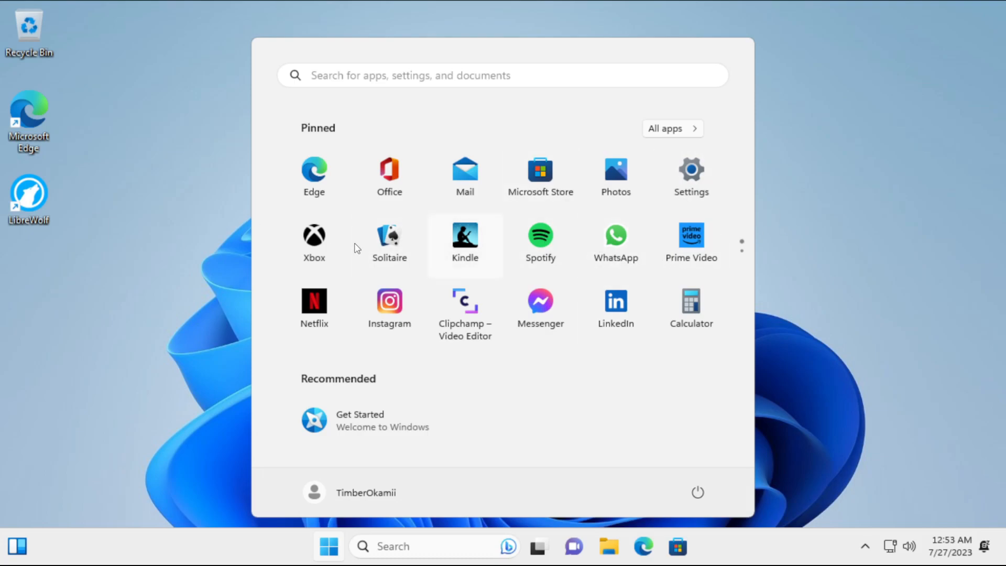
pyautogui.rightClick(454, 238)
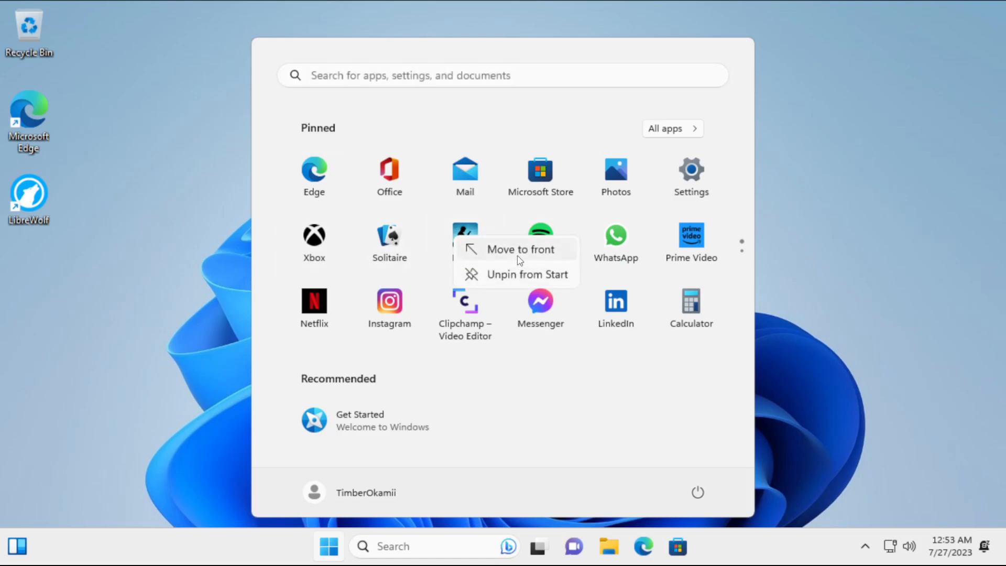
pyautogui.click(515, 272)
pyautogui.rightClick(550, 238)
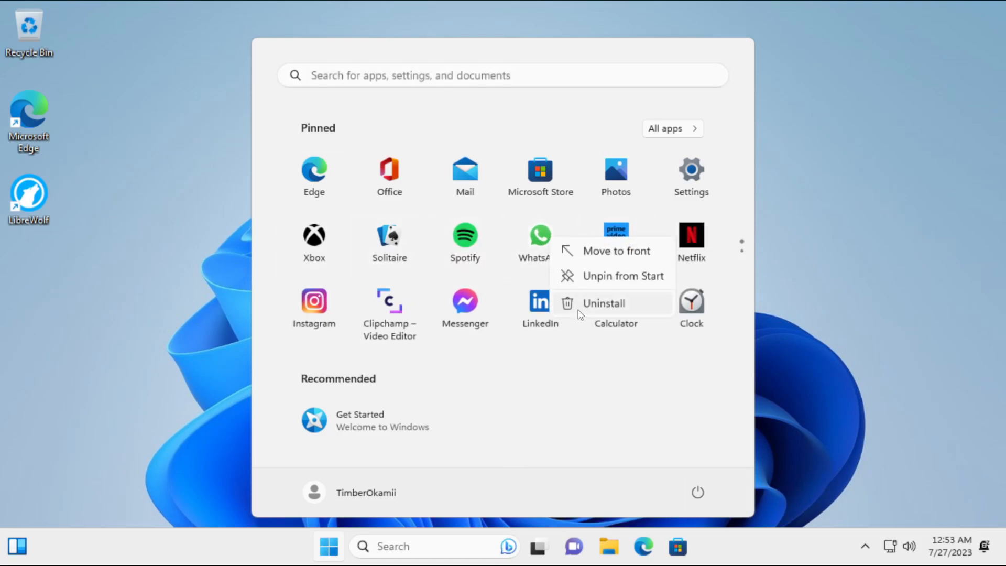
pyautogui.click(602, 303)
pyautogui.click(461, 344)
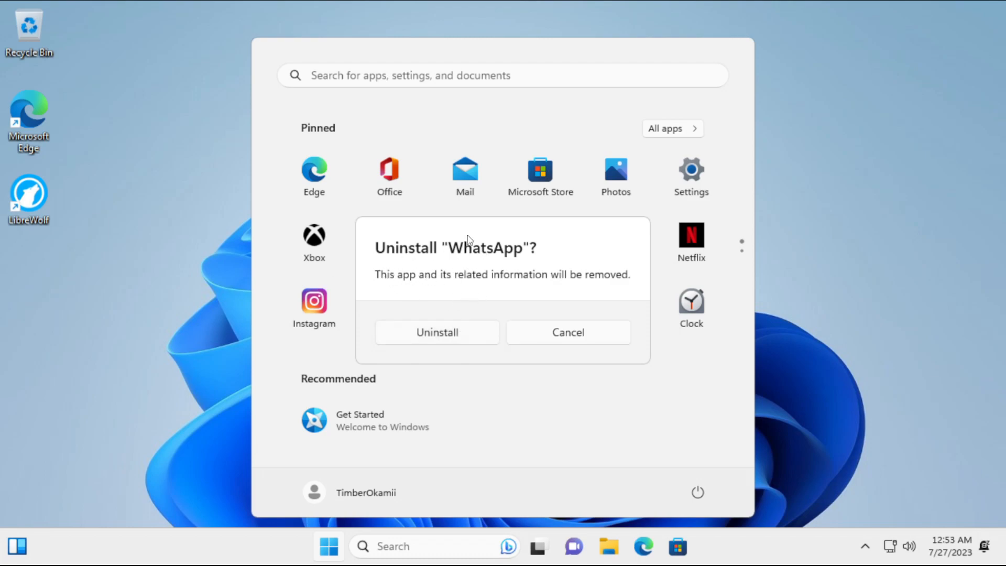
pyautogui.click(438, 332)
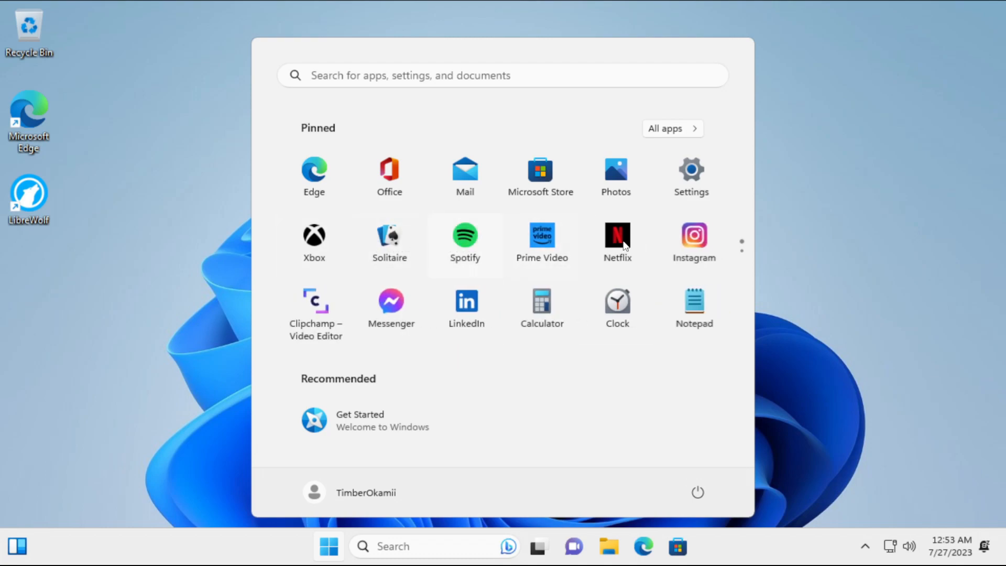
# Uninstall Prime Video, Netflix and Instagram from the Start menu.
pyautogui.rightClick(545, 246)
pyautogui.click(582, 308)
pyautogui.click(427, 337)
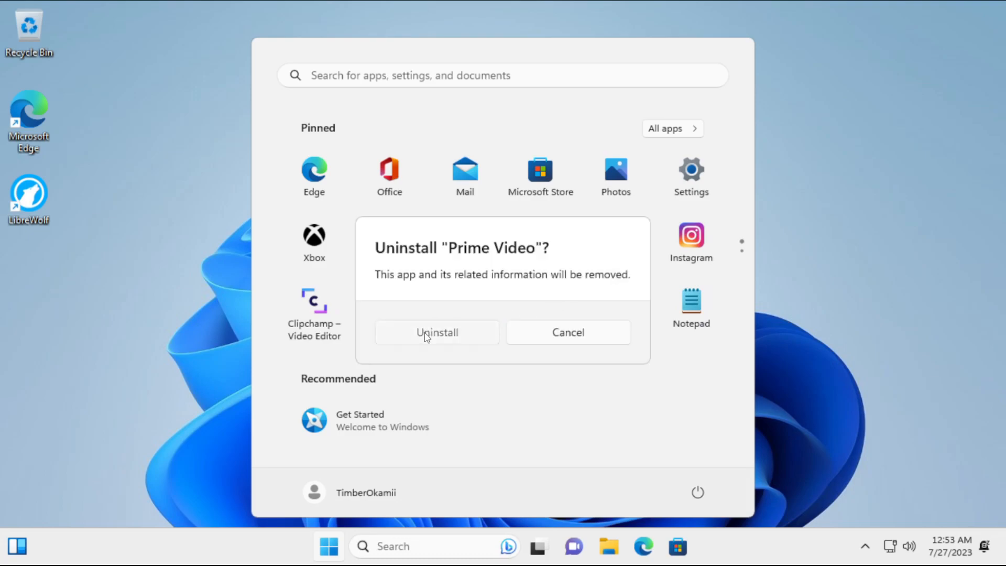
pyautogui.rightClick(537, 241)
pyautogui.click(568, 301)
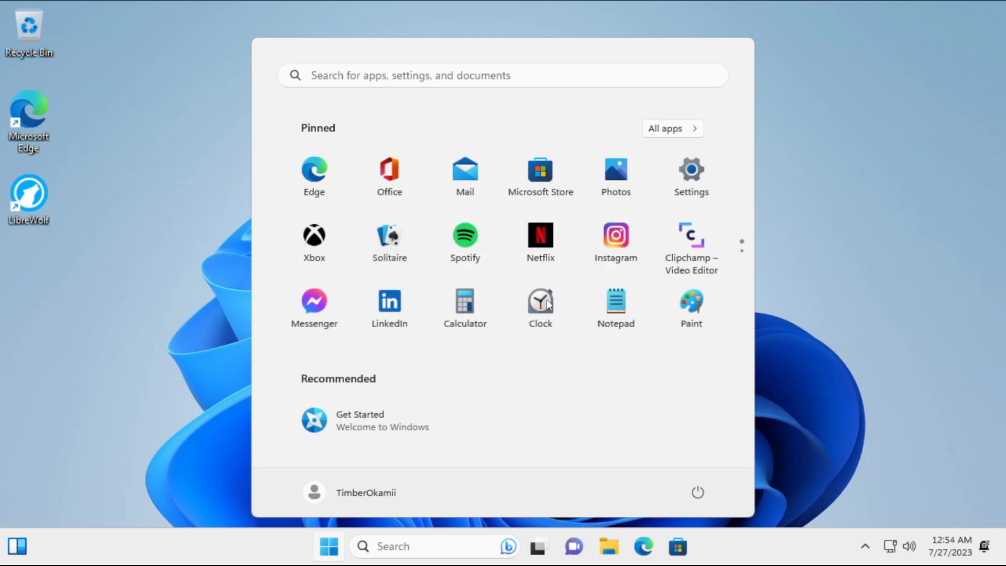
pyautogui.click(454, 325)
pyautogui.rightClick(530, 239)
pyautogui.click(578, 302)
pyautogui.click(440, 332)
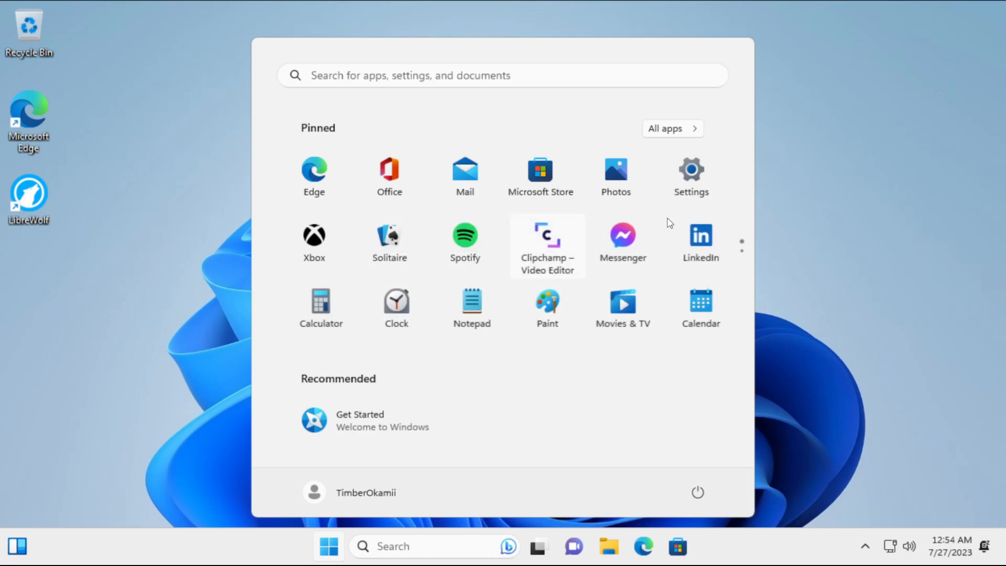
# Unpin Clipchamp and other unwanted apps, cancelling the Xbox uninstall to keep it.
pyautogui.rightClick(526, 257)
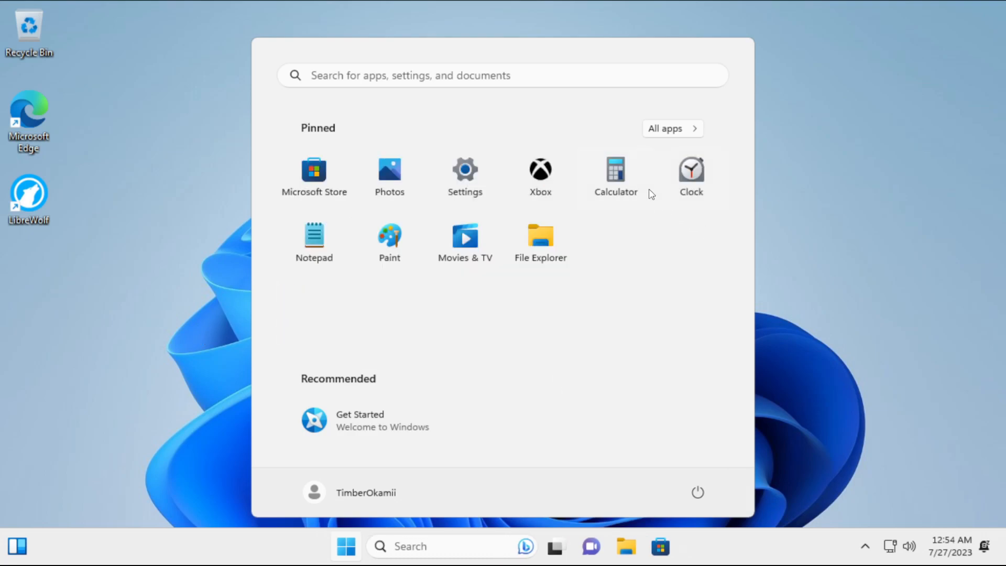
pyautogui.rightClick(559, 181)
pyautogui.click(615, 287)
pyautogui.click(568, 330)
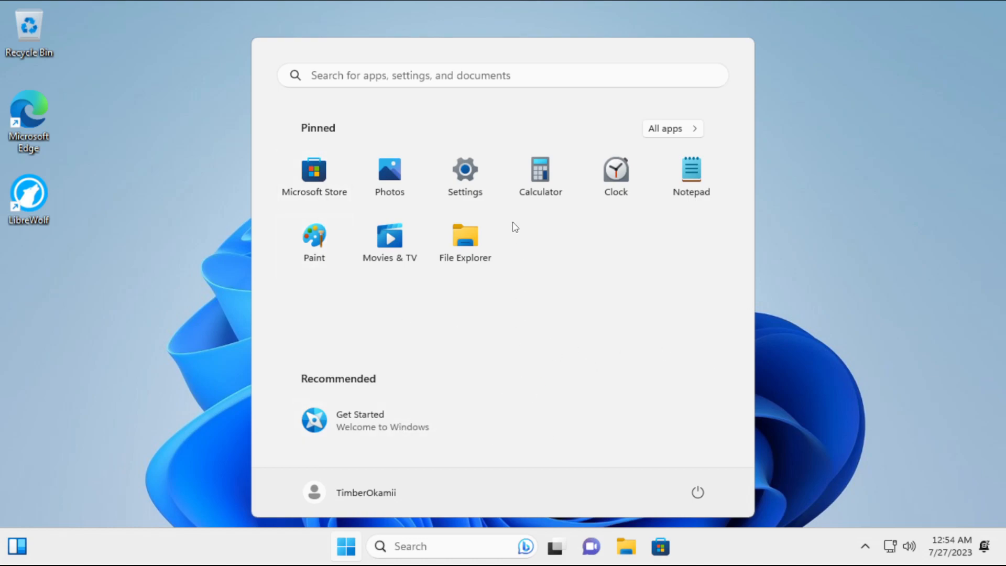
# Drag the Edge desktop shortcut to the Recycle Bin and move the LibreWolf shortcut up.
pyautogui.click(484, 79)
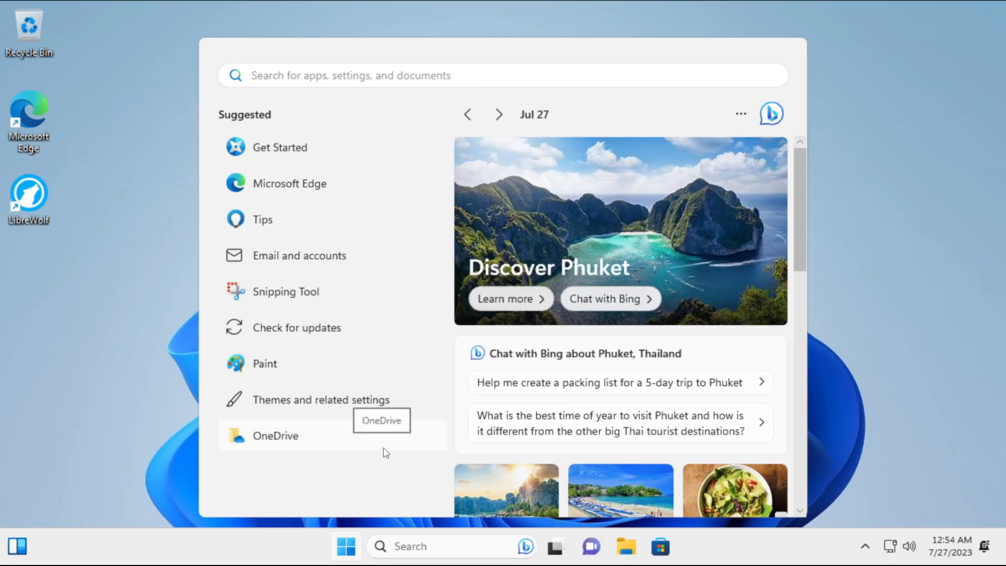
pyautogui.scroll(-10, 643, 252)
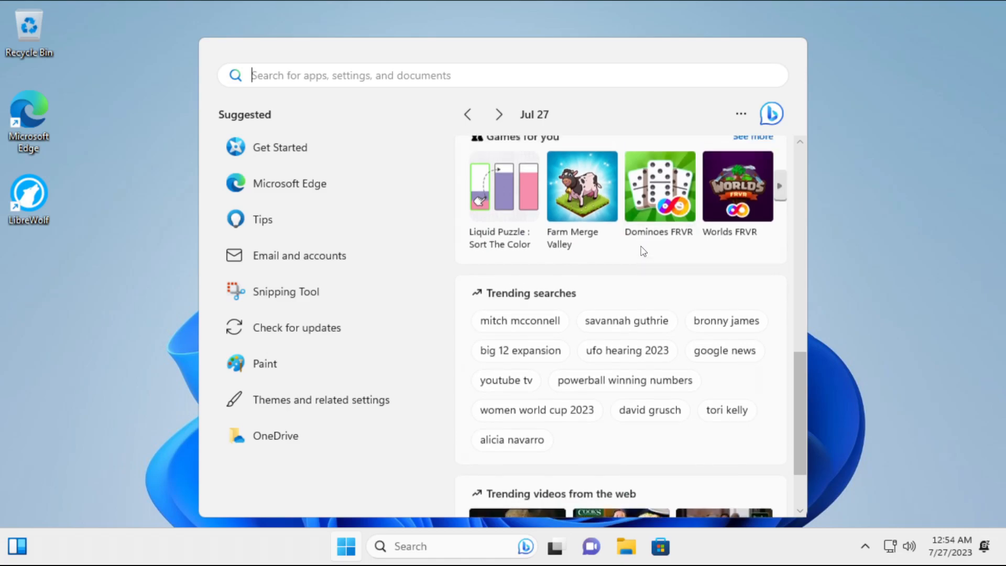
pyautogui.scroll(10, 644, 251)
pyautogui.click(898, 296)
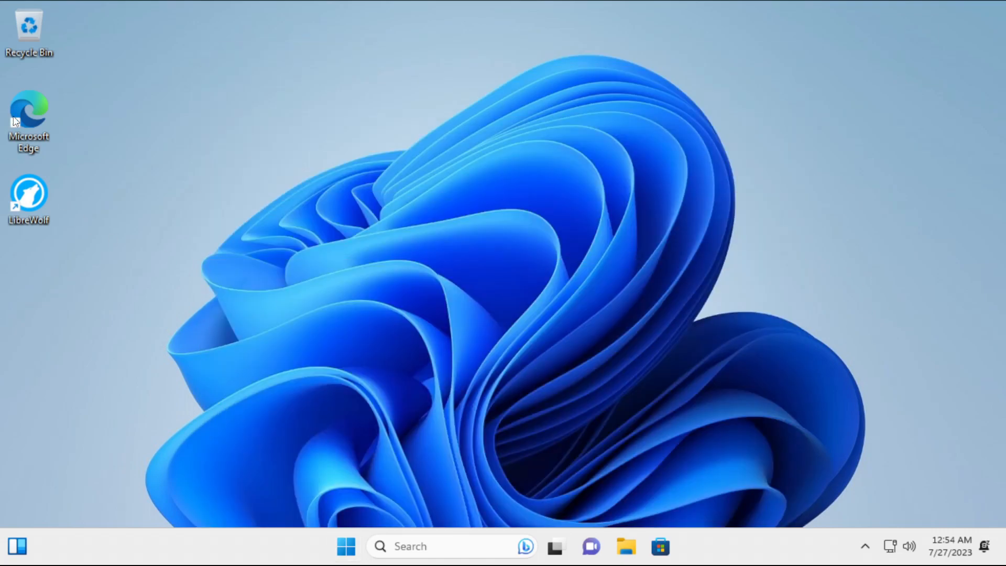
pyautogui.moveTo(58, 126); pyautogui.dragTo(39, 43)
pyautogui.moveTo(33, 190); pyautogui.dragTo(45, 97)
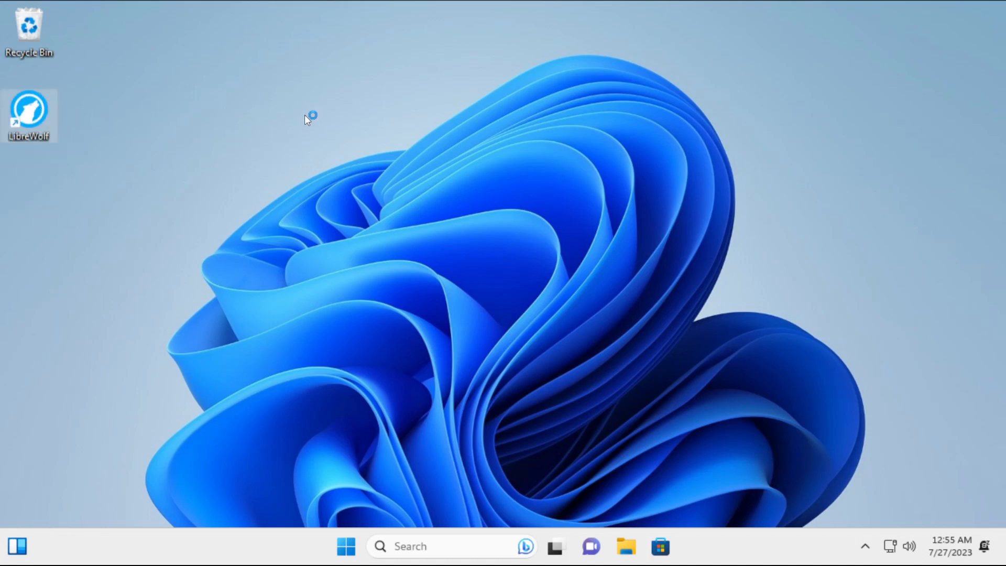
# Launch LibreWolf, search 'wireshark', and scroll wireshark.org to the Stable Release 4.0.7 downloads.
pyautogui.press('Return')
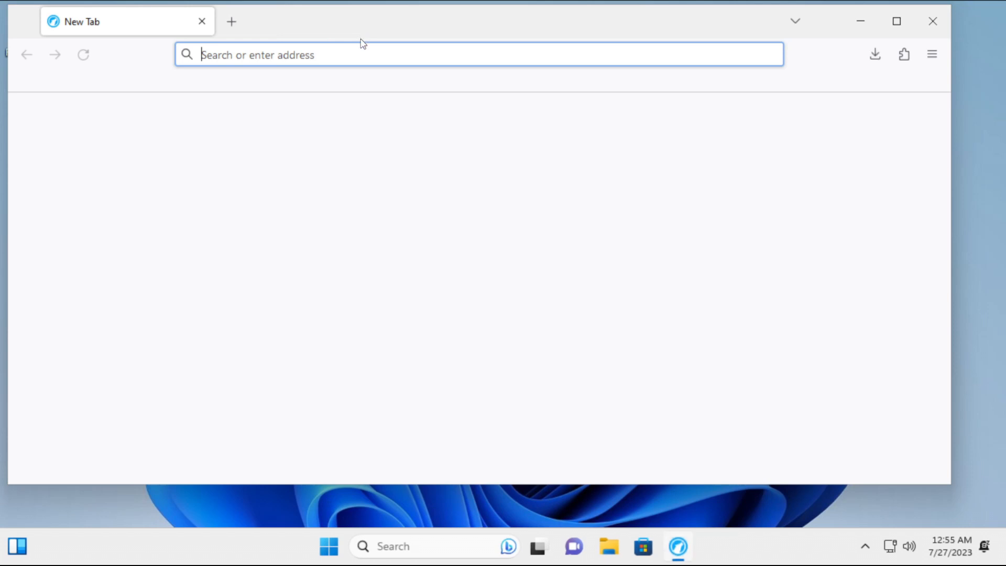
pyautogui.write('wireshark')
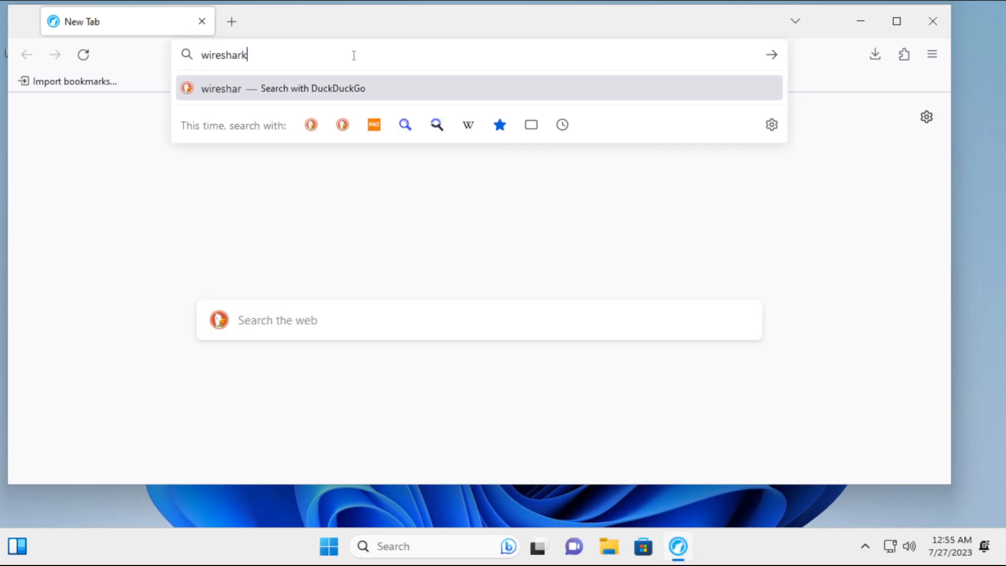
pyautogui.press('Return')
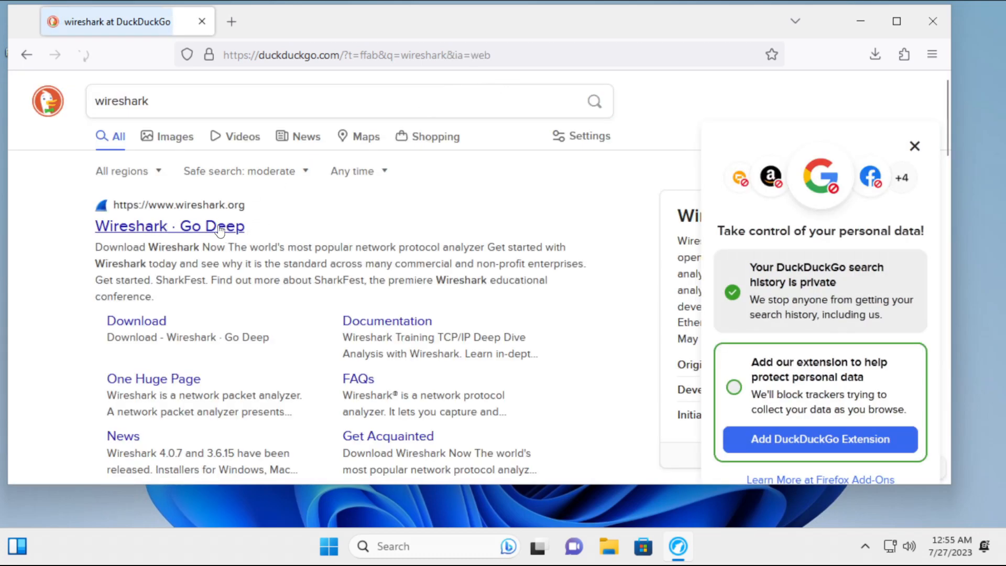
pyautogui.click(220, 230)
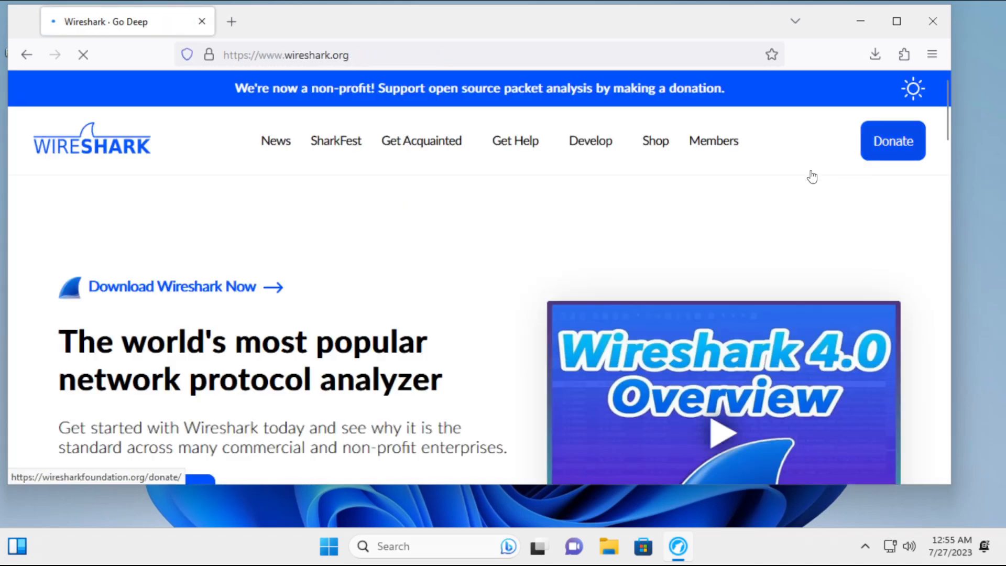
pyautogui.scroll(-7, 434, 171)
pyautogui.scroll(-10, 427, 173)
pyautogui.scroll(6, 408, 179)
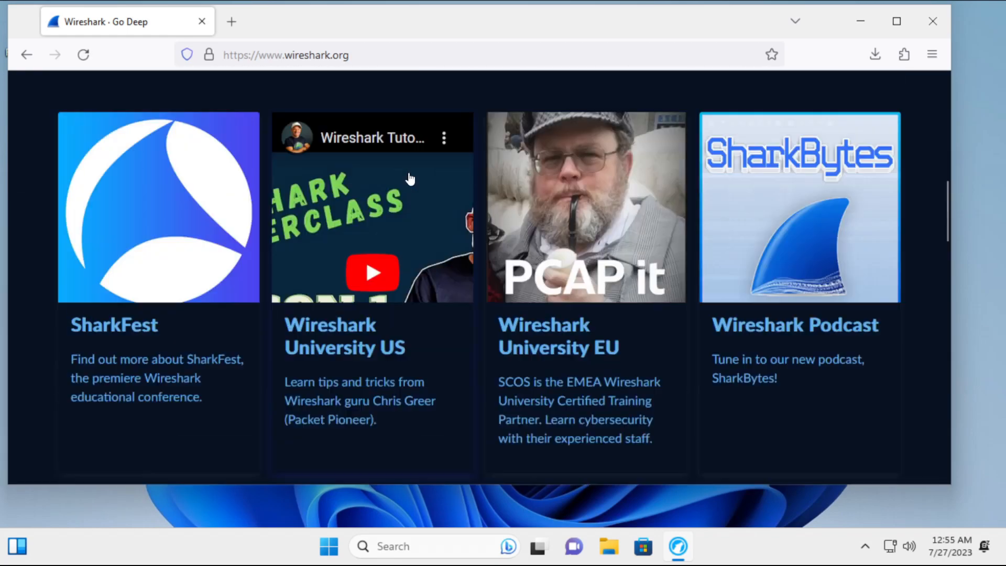
pyautogui.scroll(10, 408, 178)
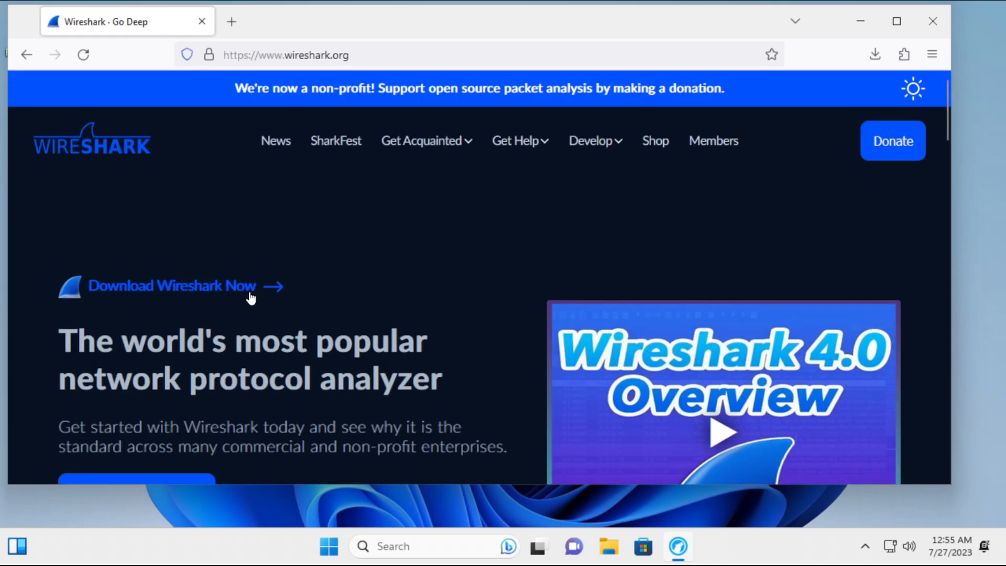
pyautogui.scroll(-3, 449, 229)
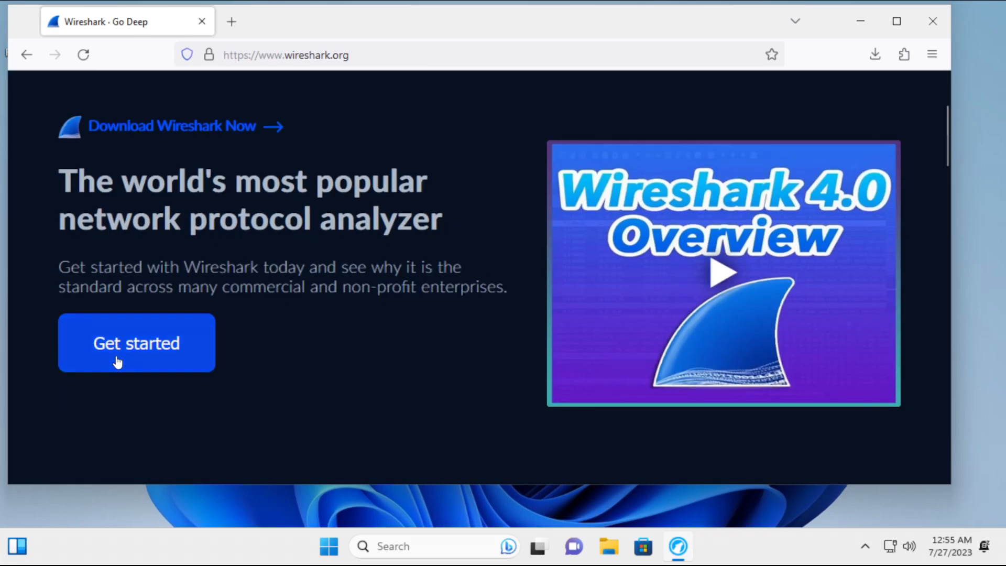
pyautogui.scroll(-10, 302, 315)
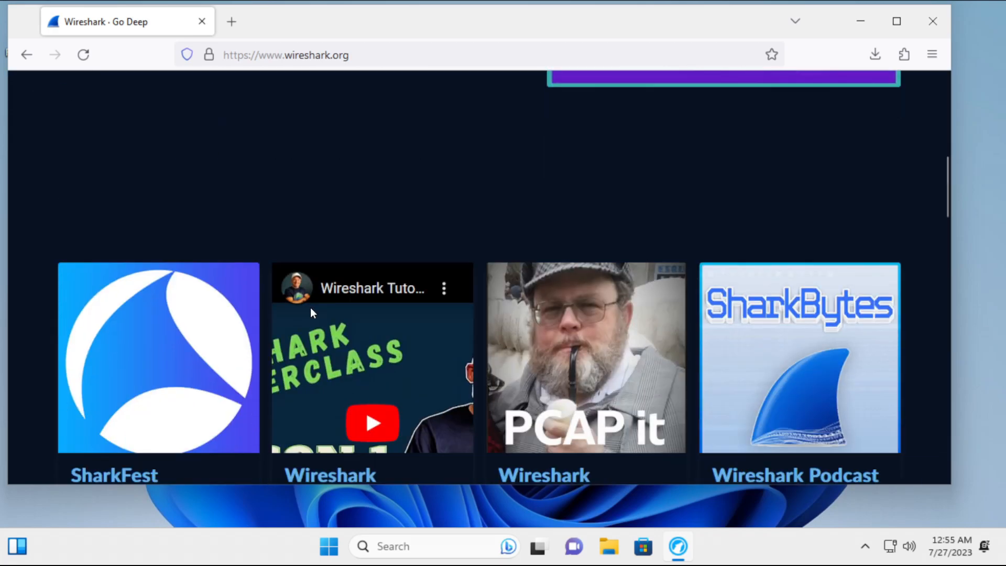
pyautogui.scroll(3, 310, 307)
pyautogui.scroll(-3, 312, 303)
pyautogui.scroll(-6, 313, 302)
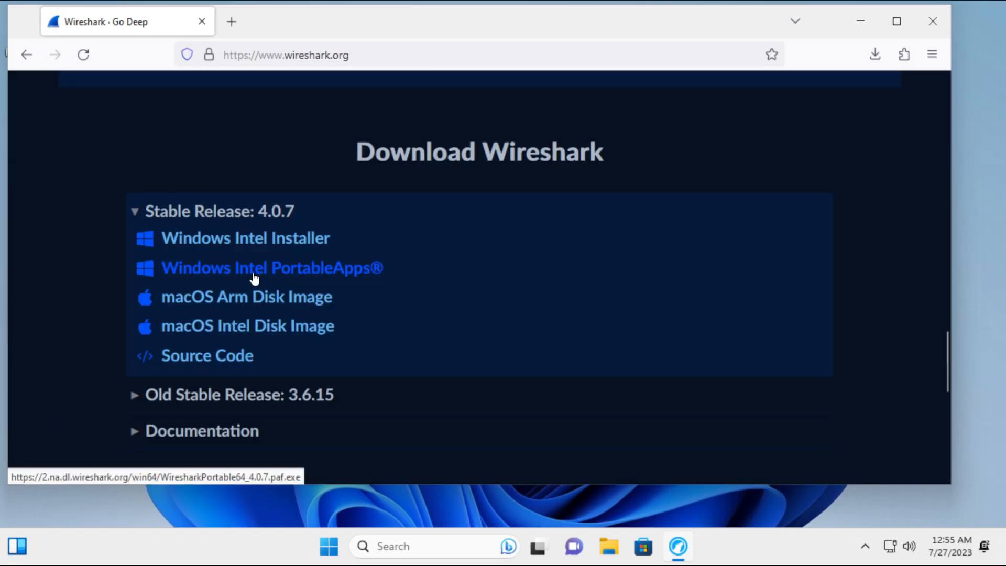
# Save the Wireshark Portable 64-bit package to the Desktop, install it, and reposition its WiresharkPortable64 folder.
pyautogui.click(254, 276)
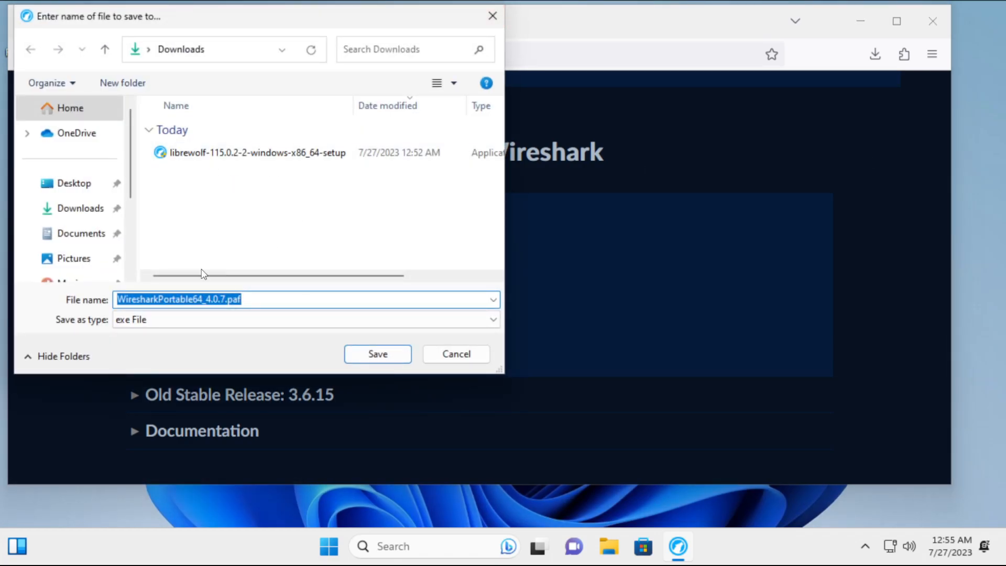
pyautogui.click(55, 184)
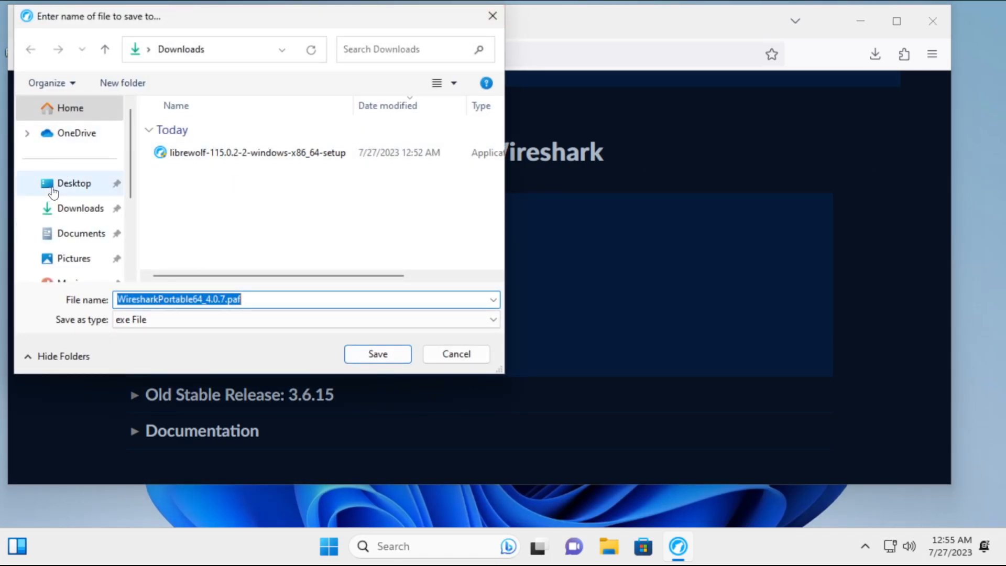
pyautogui.click(373, 355)
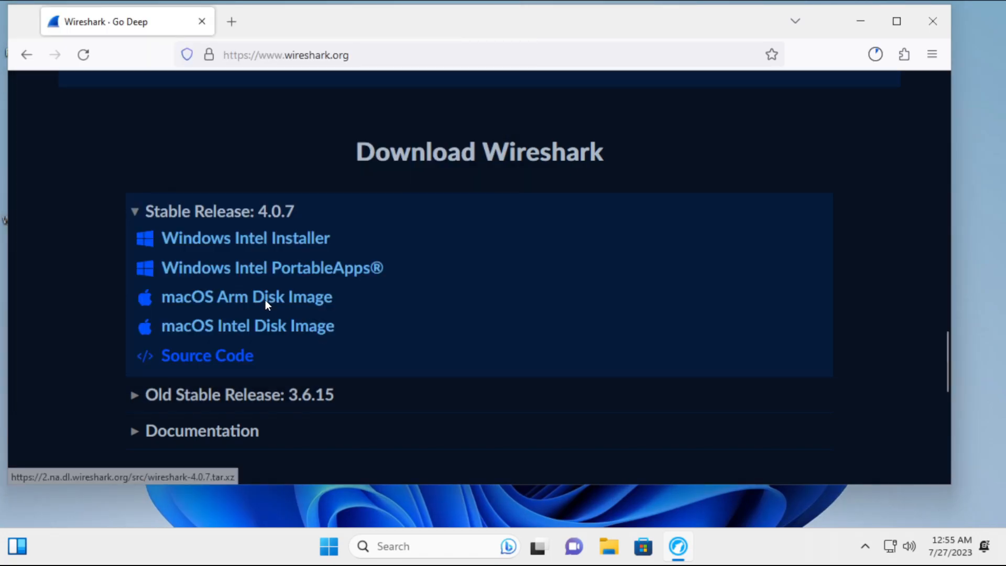
pyautogui.click(243, 244)
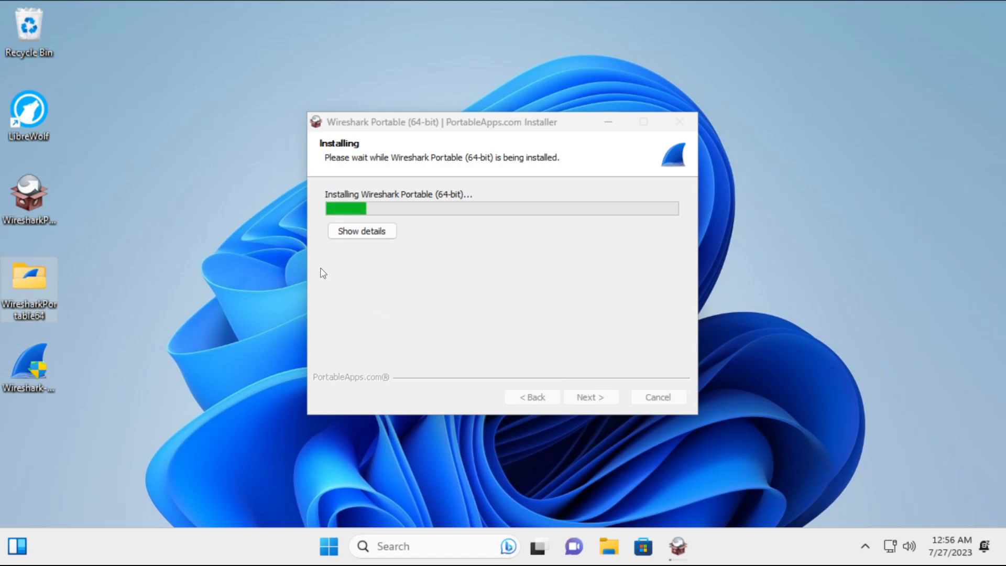
pyautogui.moveTo(14, 275); pyautogui.dragTo(111, 211)
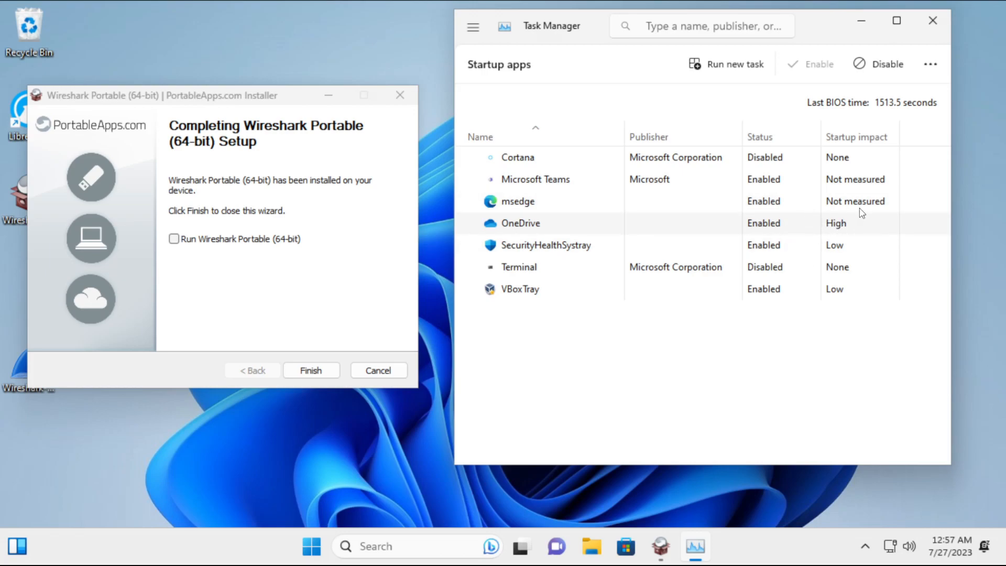
# Disable OneDrive, msedge and Microsoft Teams at startup, then check the SecurityHealthSystray and VBoxTray entries.
pyautogui.rightClick(527, 224)
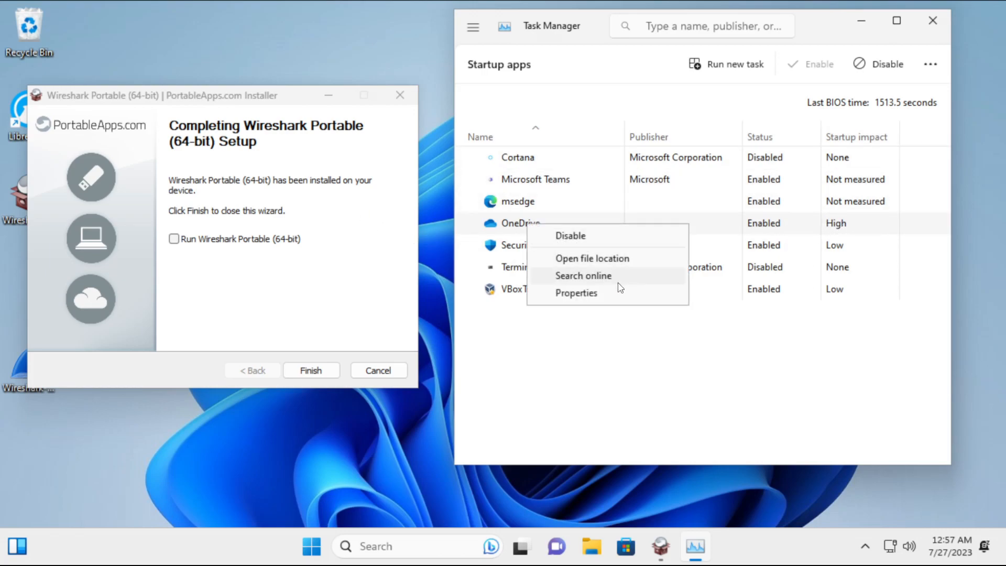
pyautogui.click(580, 236)
pyautogui.rightClick(514, 201)
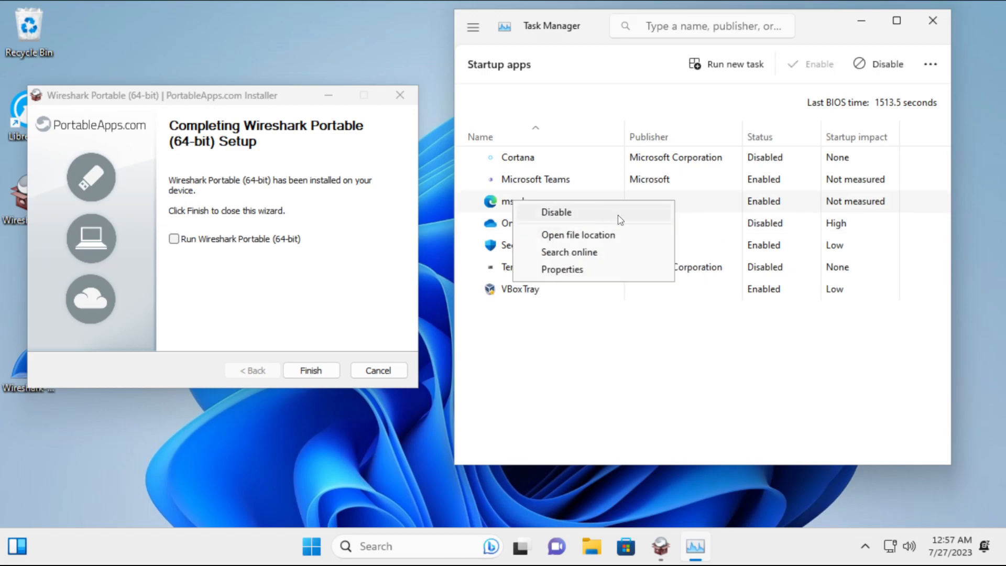
pyautogui.click(572, 222)
pyautogui.rightClick(520, 176)
pyautogui.click(557, 185)
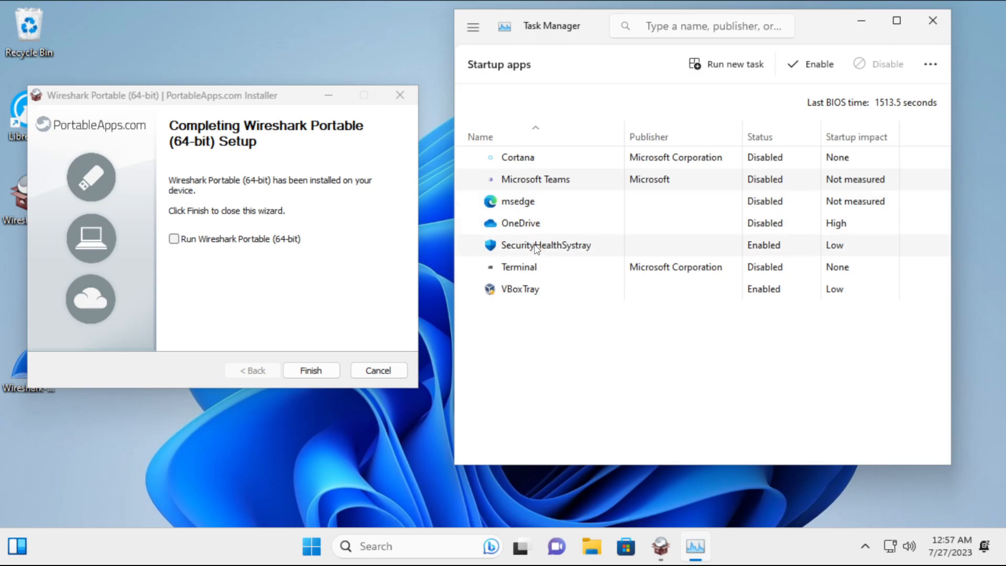
pyautogui.click(536, 246)
pyautogui.click(527, 294)
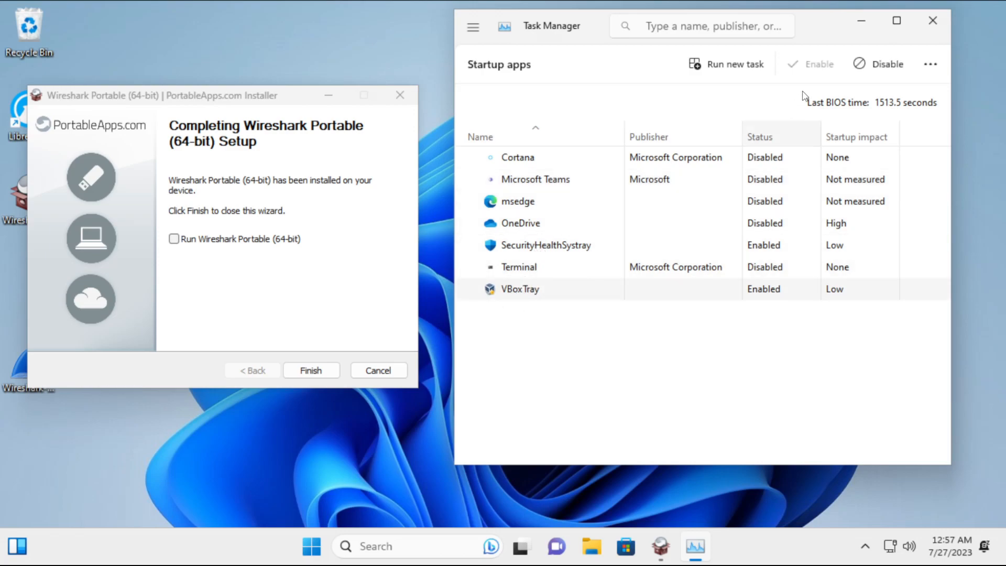
# Close Task Manager and open OneDrive's settings from its tray panel.
pyautogui.click(925, 20)
pyautogui.click(864, 546)
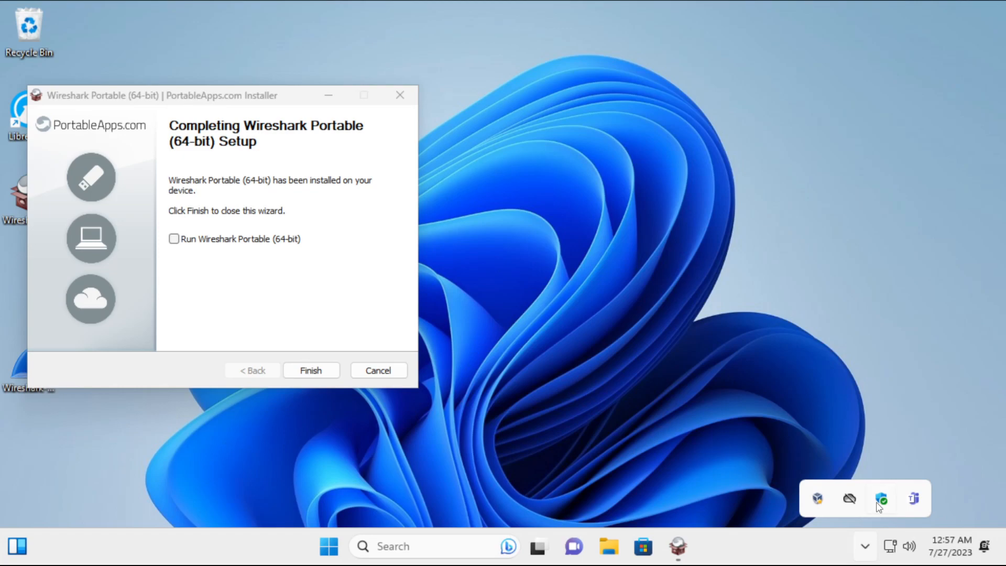
pyautogui.click(849, 498)
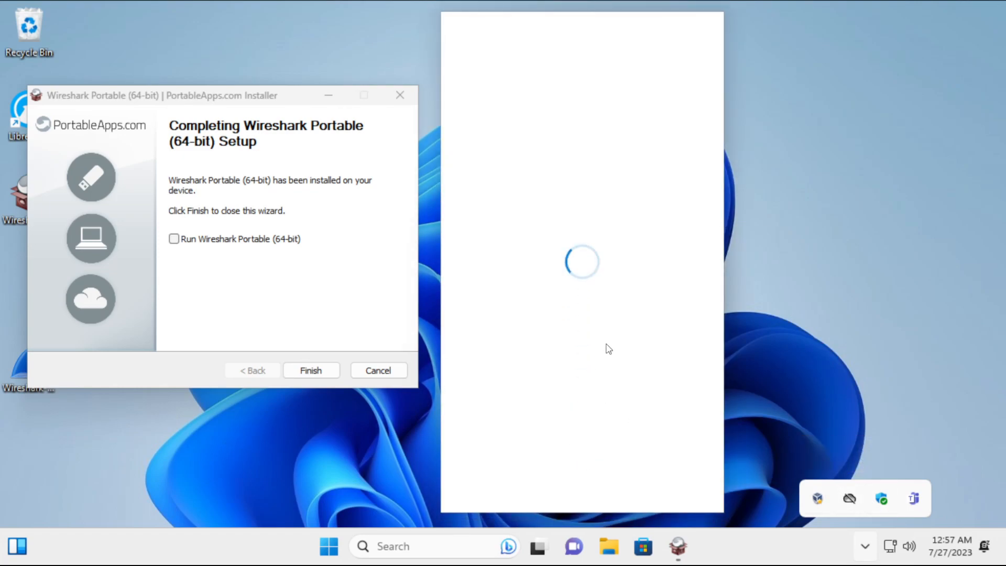
pyautogui.click(698, 37)
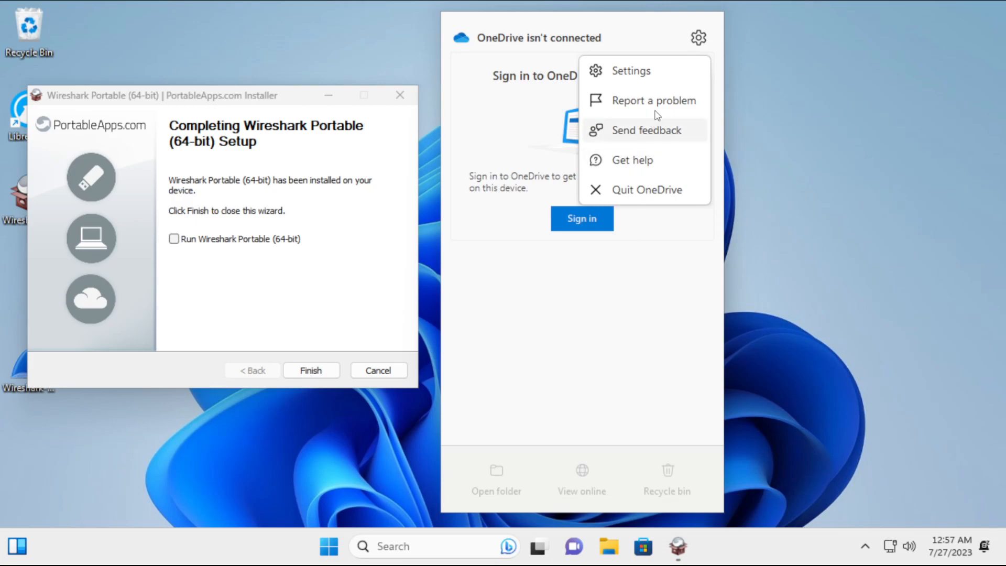
pyautogui.click(641, 81)
# Turn off OneDrive auto-start at sign-in and its shared-item, mass-deletion and photo notifications.
pyautogui.click(392, 97)
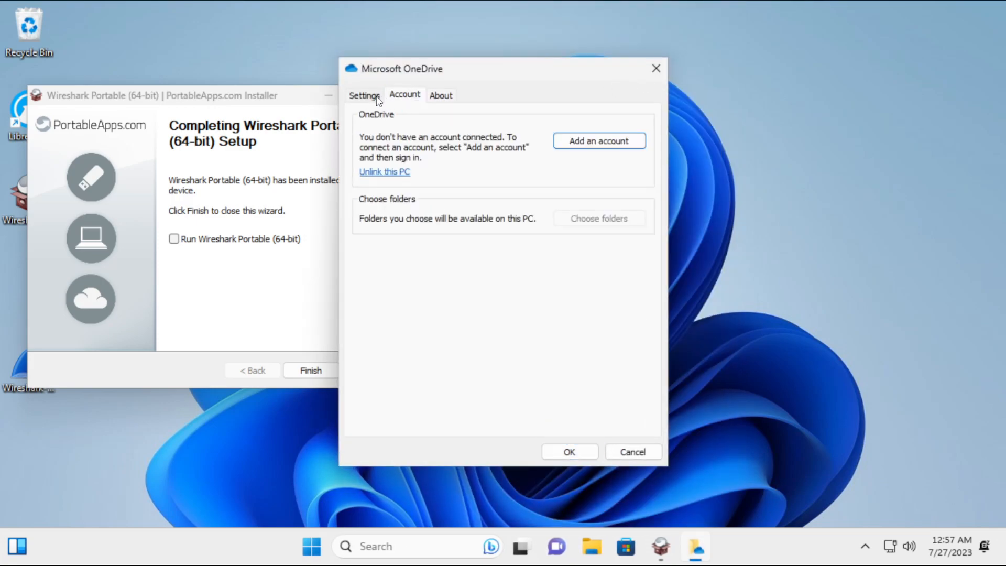
pyautogui.click(376, 97)
pyautogui.click(365, 131)
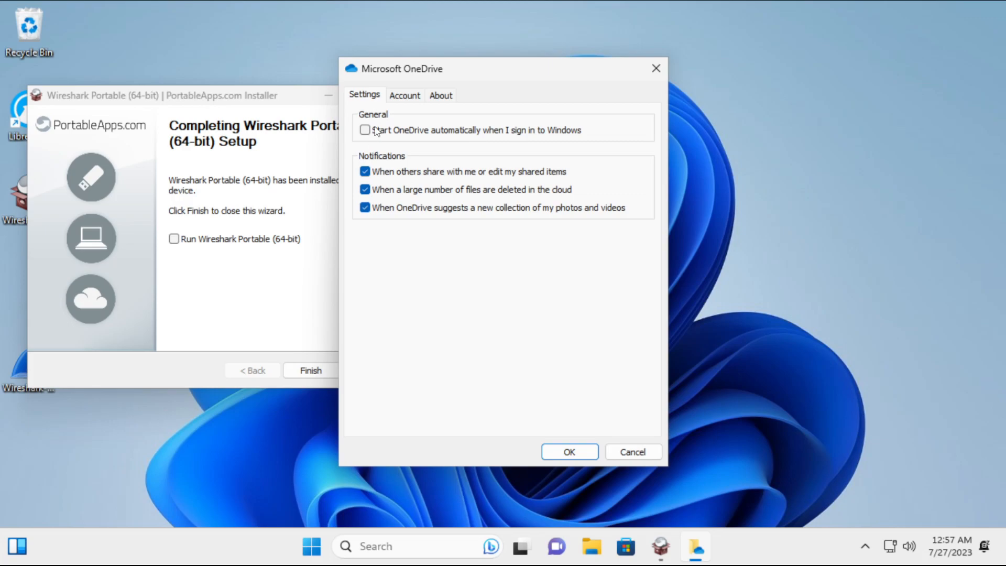
pyautogui.click(364, 171)
pyautogui.click(365, 189)
pyautogui.click(365, 208)
pyautogui.click(557, 449)
# Quit OneDrive from its tray menu and confirm closing it.
pyautogui.click(871, 549)
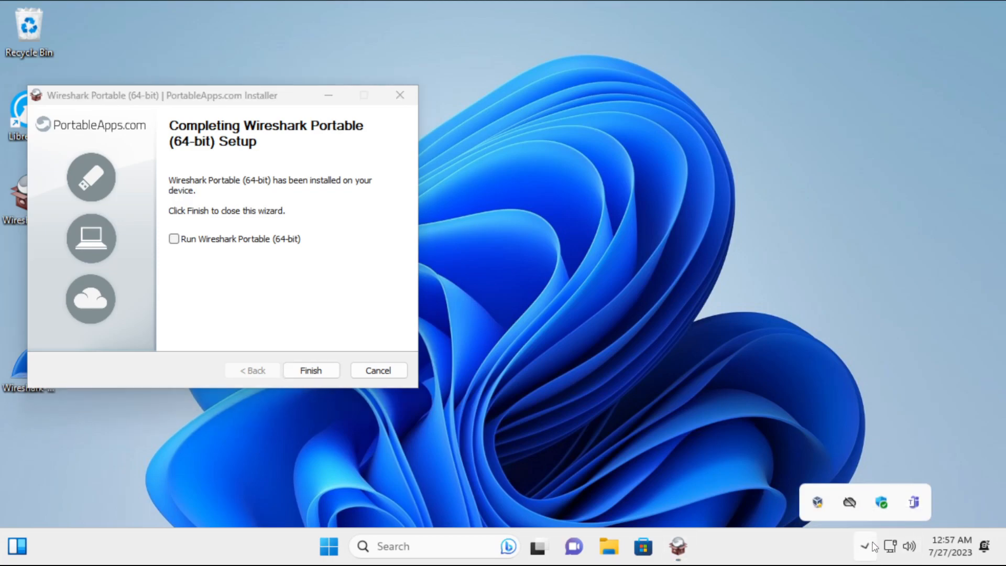
pyautogui.rightClick(851, 502)
pyautogui.click(744, 191)
pyautogui.click(546, 287)
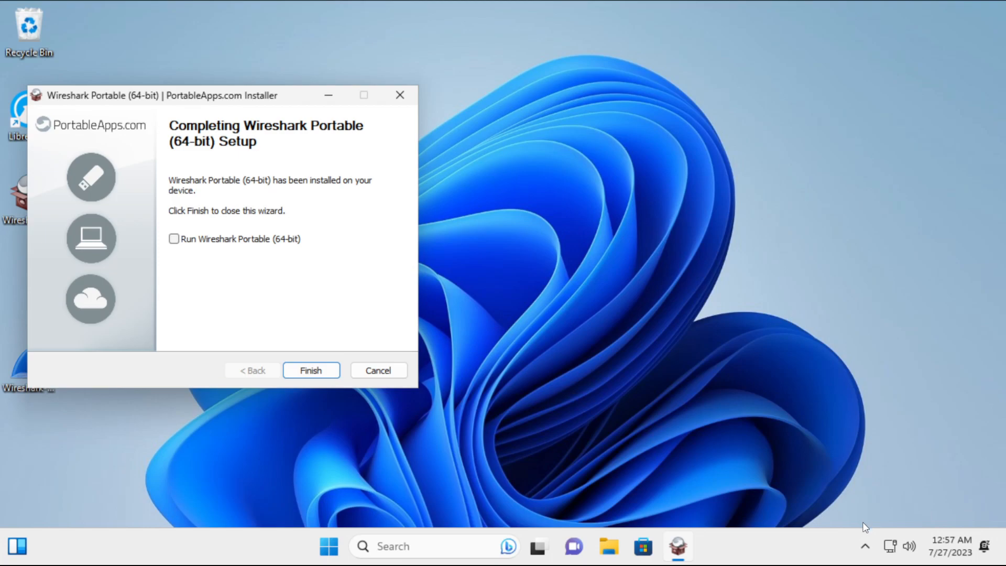
# Quit the remaining hidden tray app from its menu.
pyautogui.click(865, 546)
pyautogui.rightClick(897, 500)
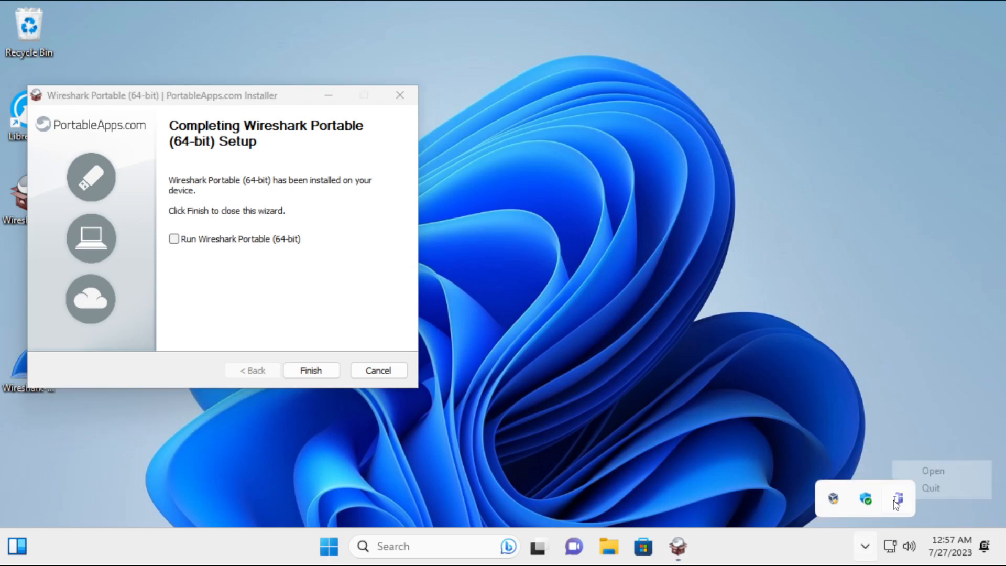
pyautogui.click(927, 489)
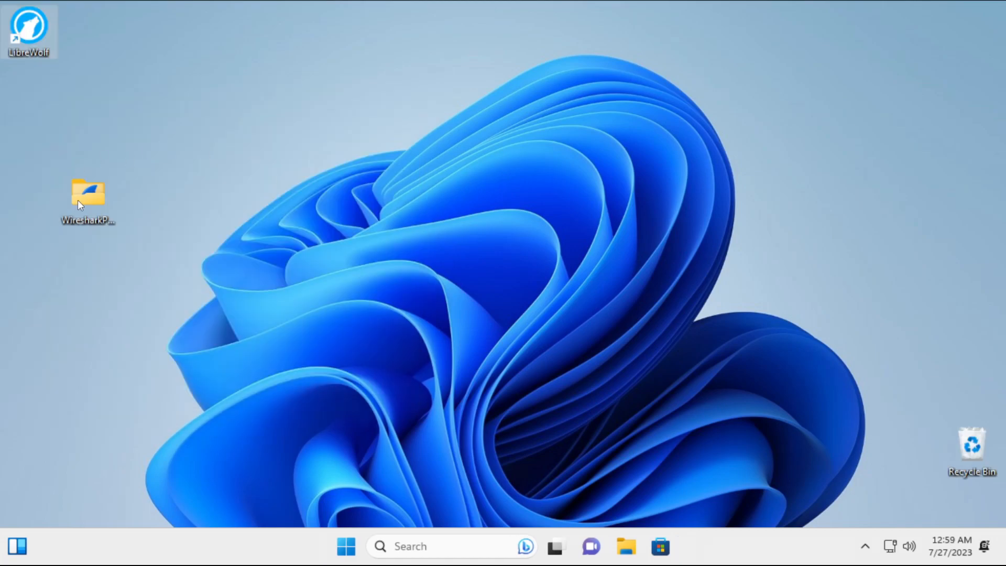
# Move the WiresharkPortable64 folder under LibreWolf and launch Wireshark Portable from it.
pyautogui.moveTo(88, 196); pyautogui.dragTo(30, 92)
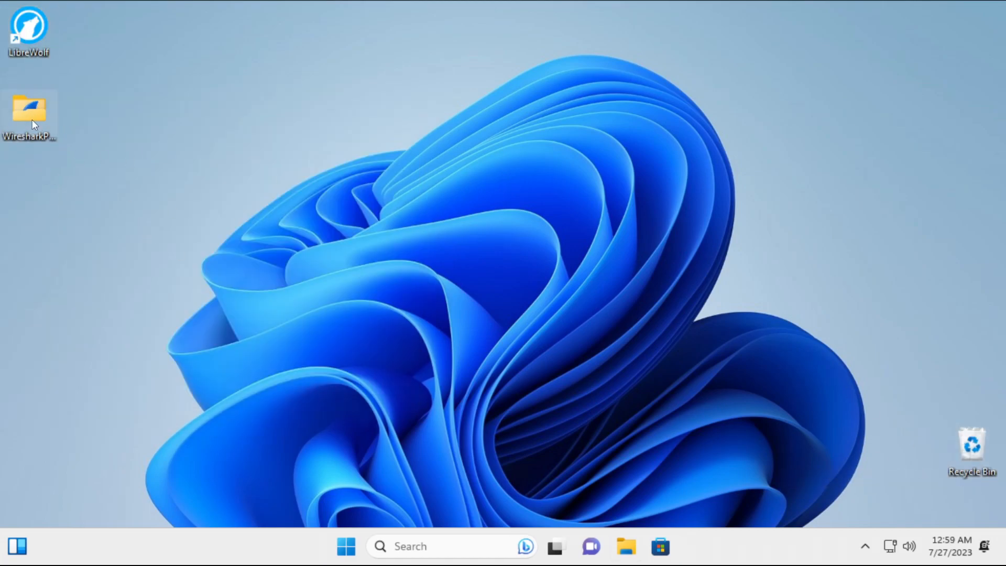
pyautogui.doubleClick(32, 121)
pyautogui.click(386, 288)
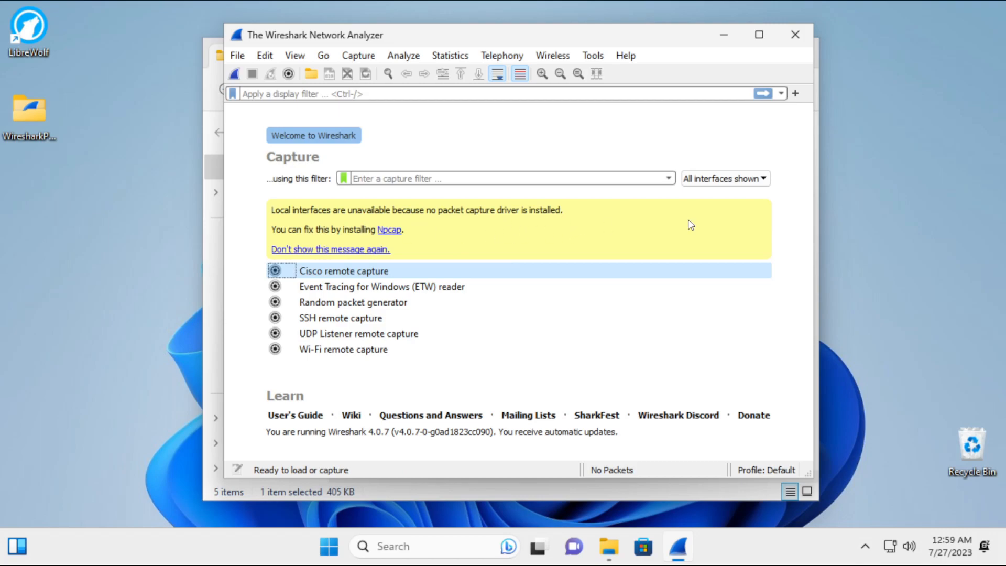
# Follow Wireshark's Npcap link, choosing LibreWolf as the app that always opens web links.
pyautogui.click(389, 230)
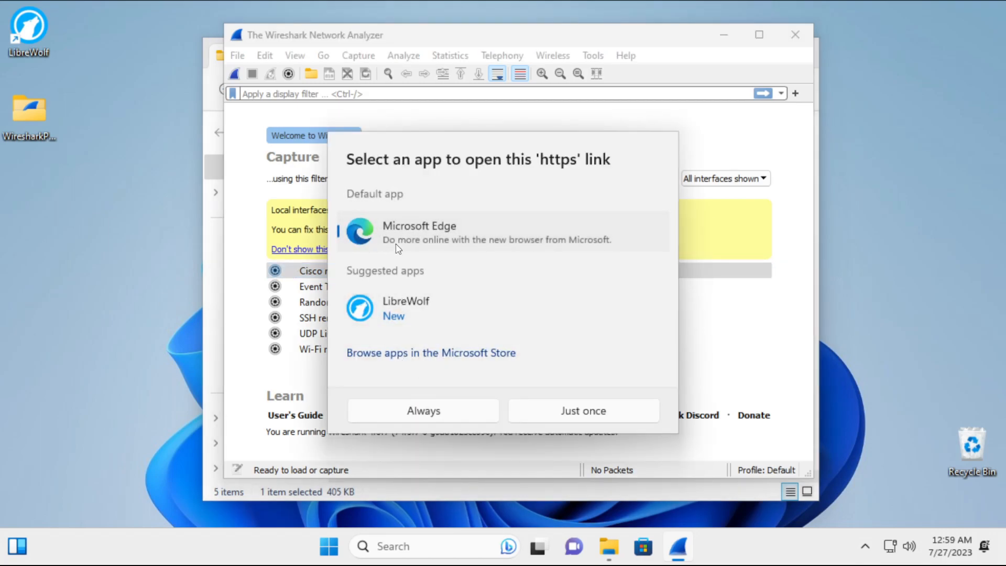
pyautogui.click(409, 312)
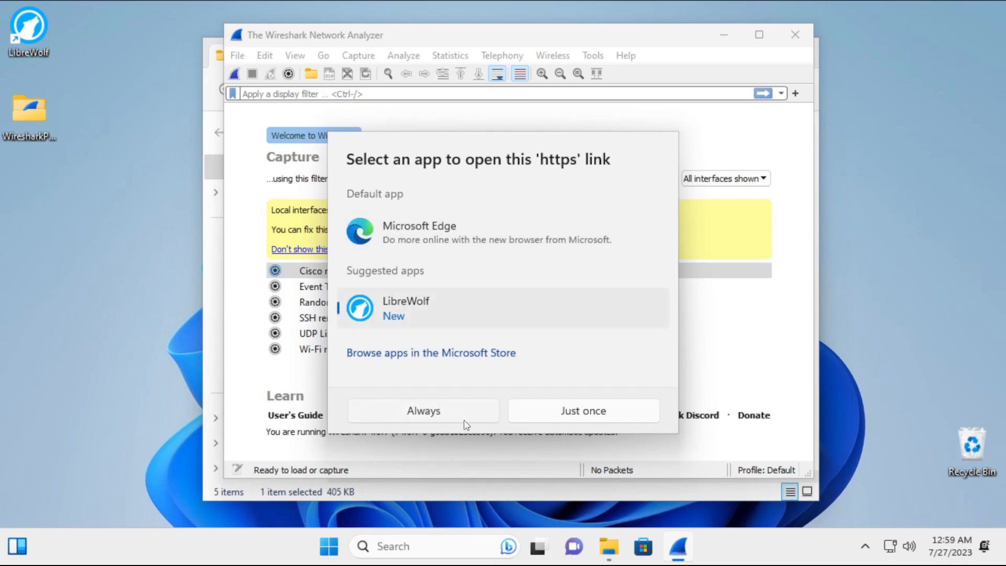
pyautogui.click(440, 418)
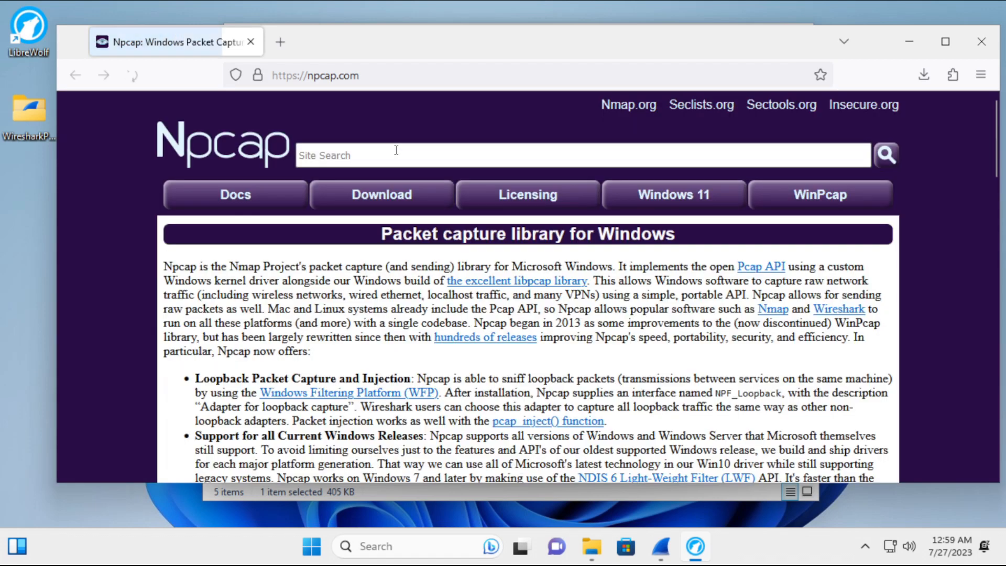
# Download the Npcap 1.76 installer from npcap.com to Downloads.
pyautogui.scroll(-4, 351, 251)
pyautogui.scroll(4, 361, 252)
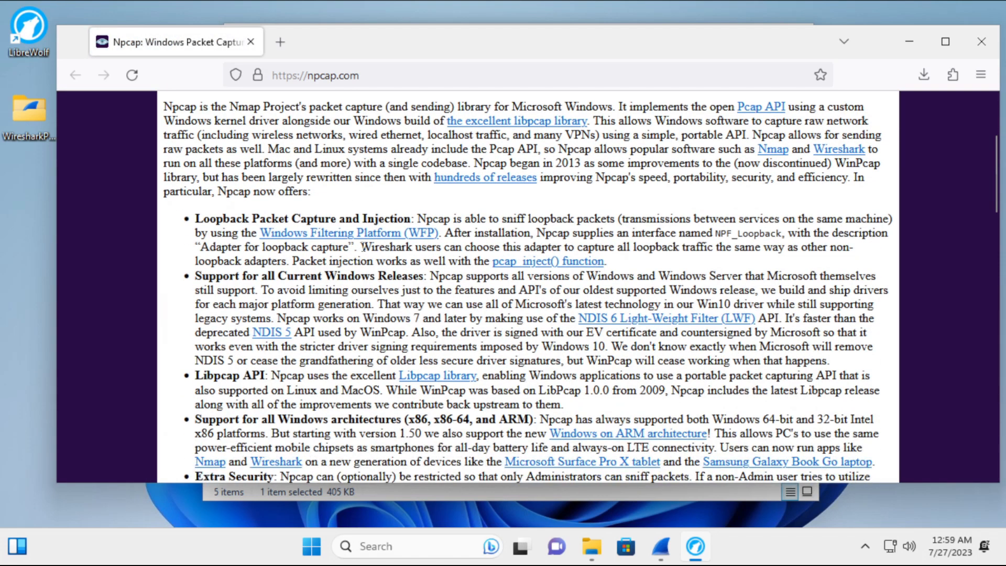
pyautogui.scroll(-15, 320, 317)
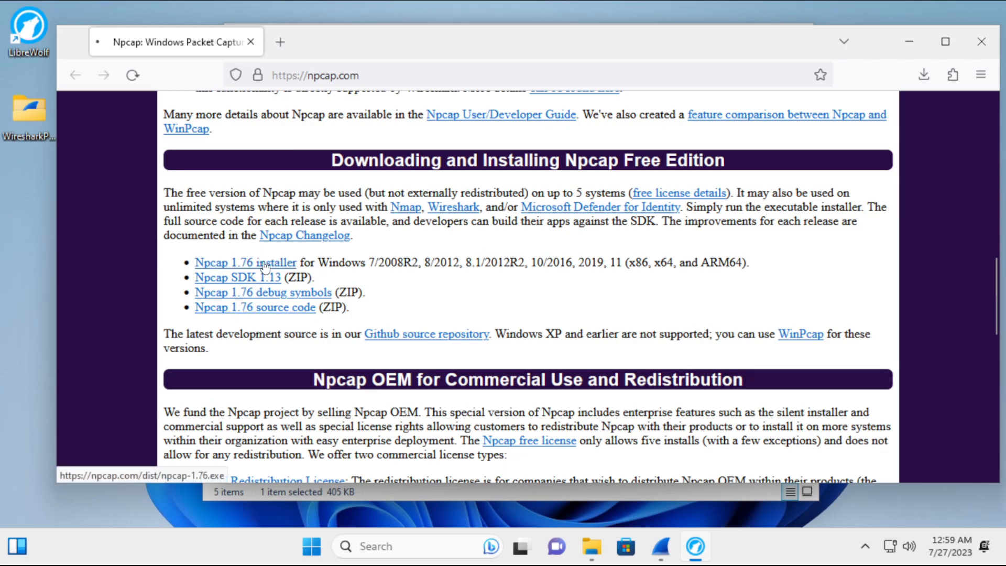
pyautogui.click(262, 262)
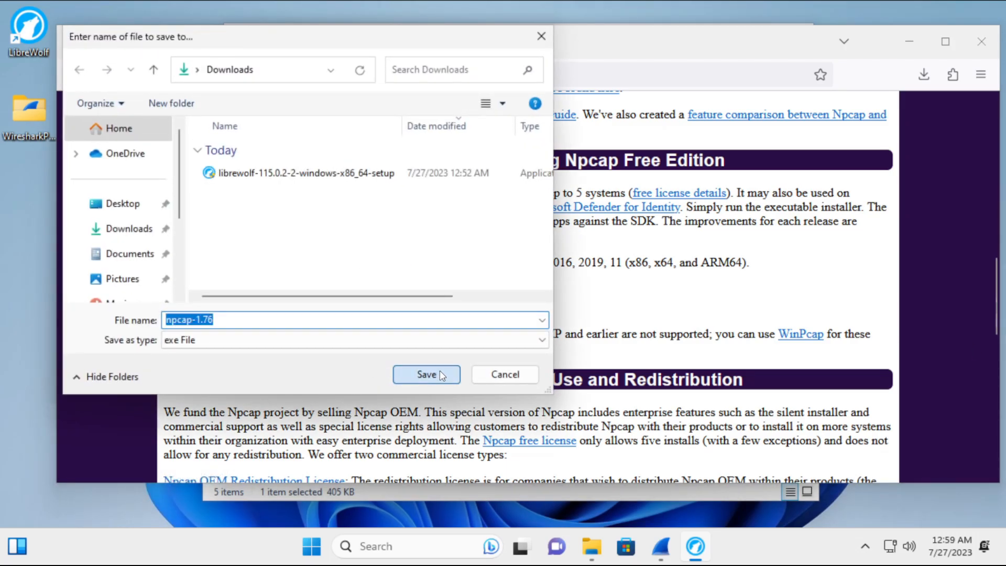
pyautogui.click(426, 374)
# Install Npcap 1.76 with default options after accepting its license agreement.
pyautogui.click(791, 126)
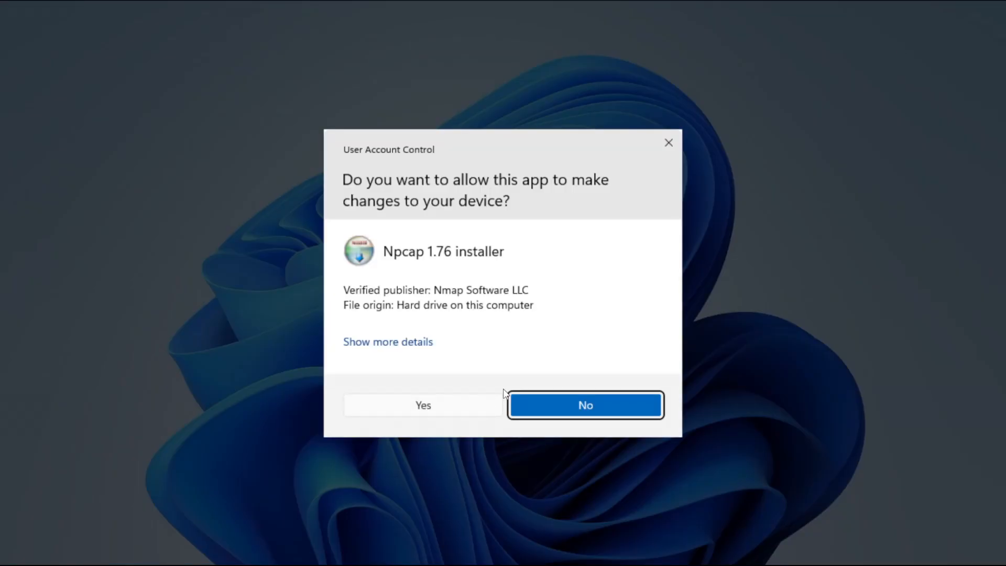
pyautogui.click(440, 404)
pyautogui.click(574, 397)
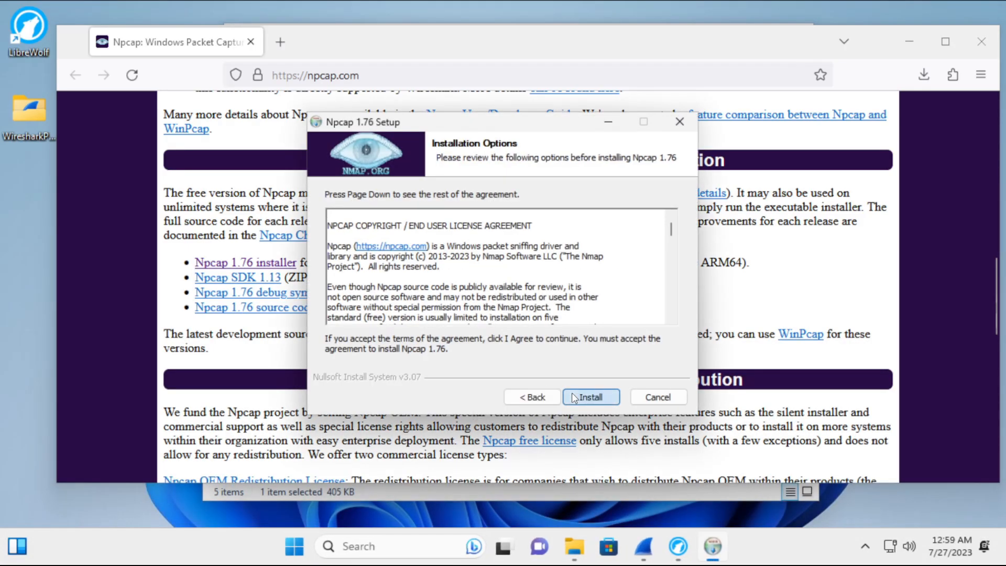
pyautogui.click(585, 397)
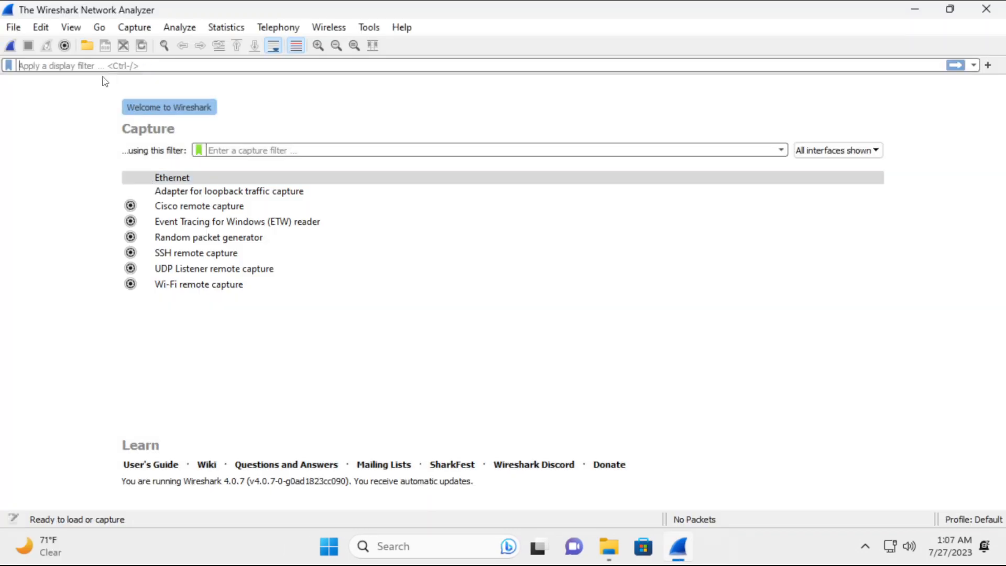
# Enter the 'dns' display filter and start capturing packets on Ethernet.
pyautogui.write('dns')
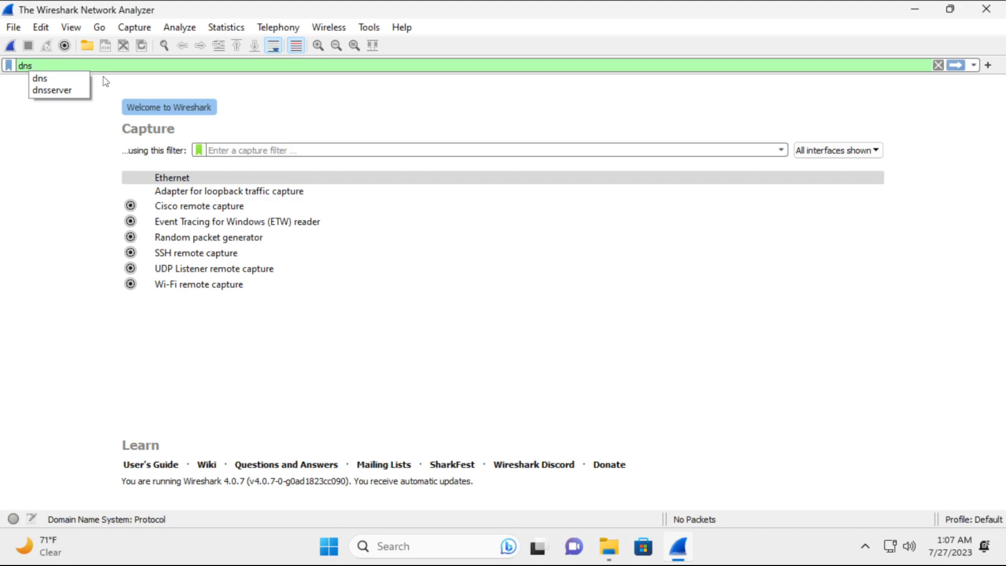
pyautogui.click(42, 78)
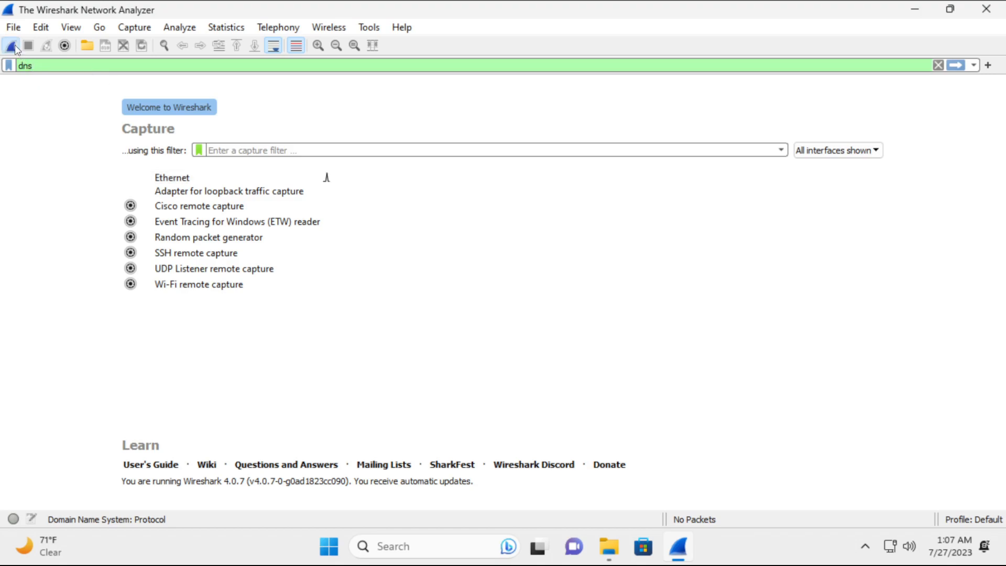
pyautogui.click(11, 46)
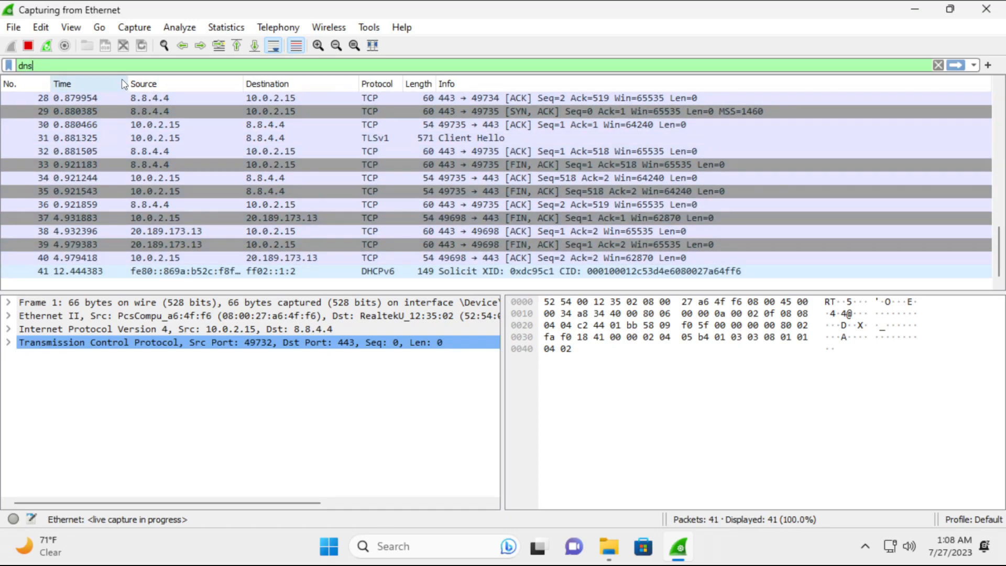
# Narrow the Time, Source and Destination columns and inspect byte 04 at offset 0040.
pyautogui.moveTo(127, 84); pyautogui.dragTo(78, 83)
pyautogui.moveTo(197, 82); pyautogui.dragTo(110, 82)
pyautogui.moveTo(224, 82); pyautogui.dragTo(137, 82)
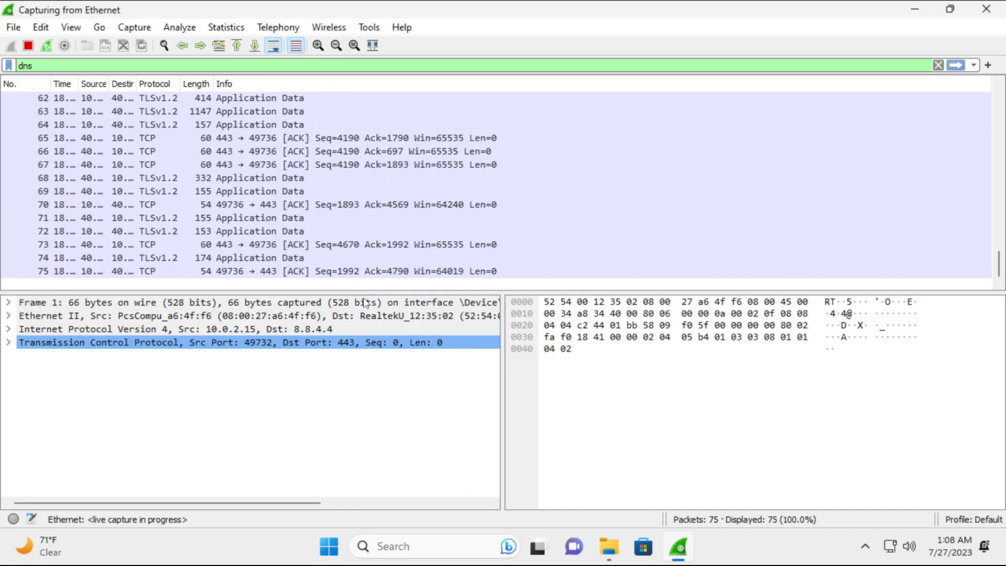
pyautogui.click(549, 348)
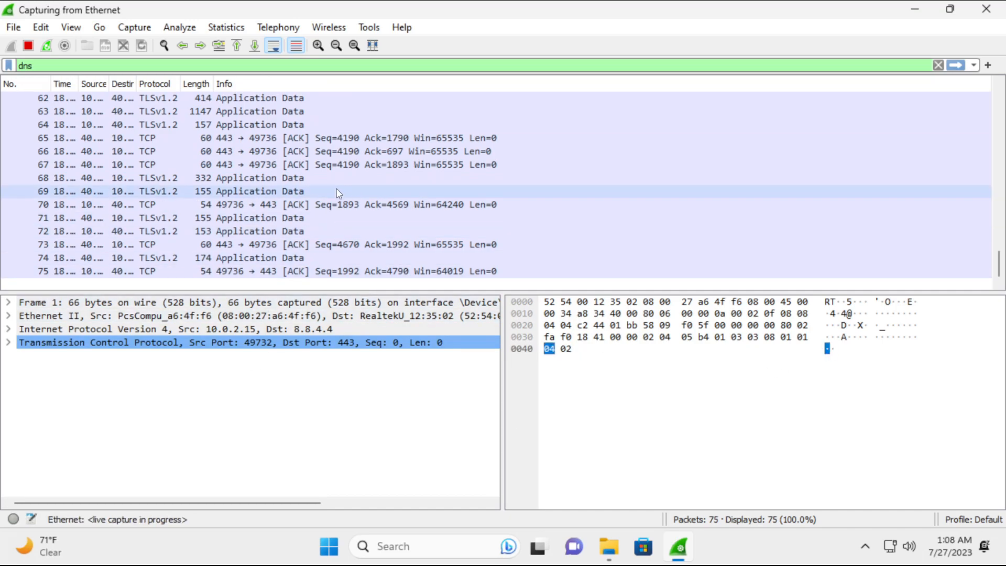
# Open and close the Start menu, then apply the filter to show only DNS packets.
pyautogui.click(330, 549)
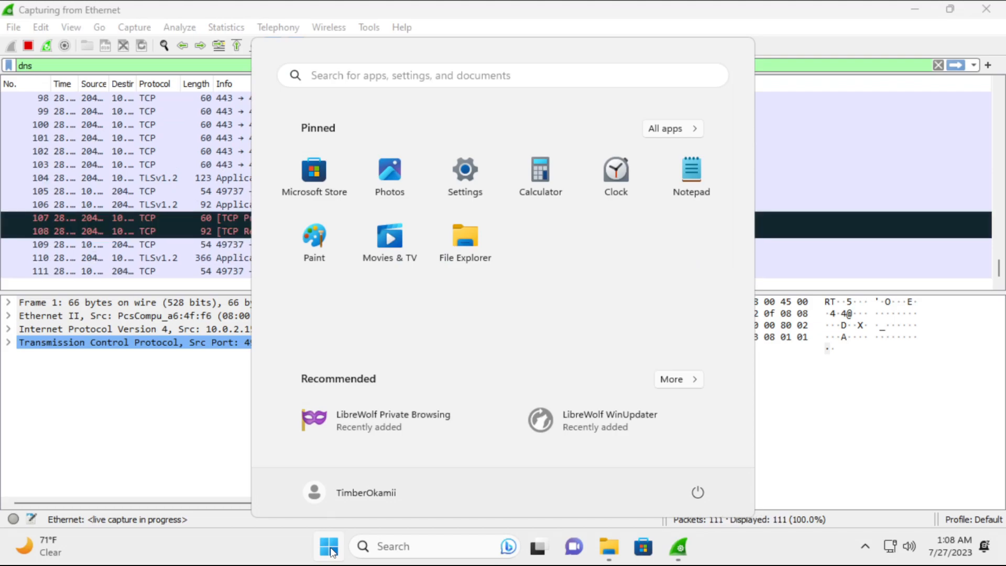
pyautogui.click(330, 550)
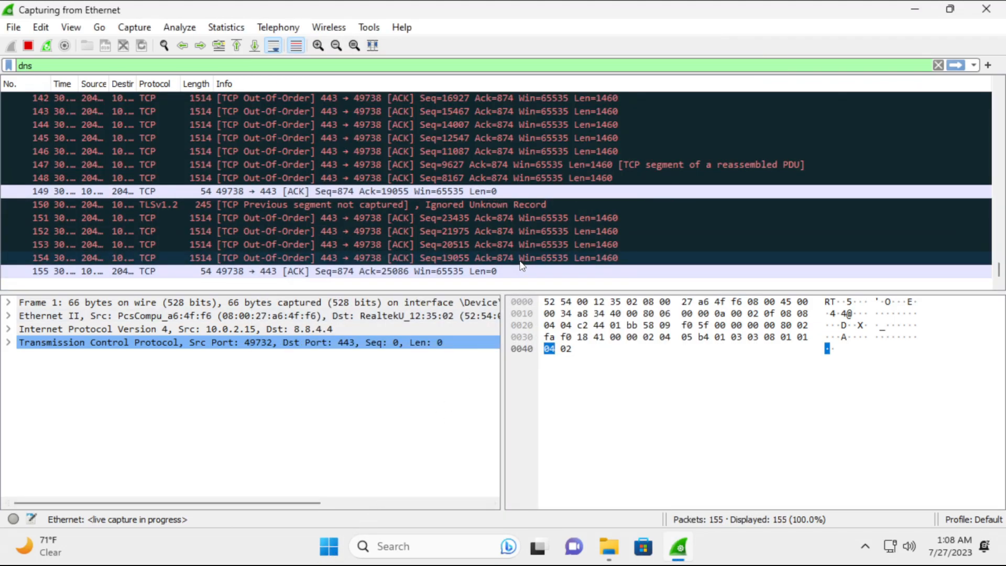
pyautogui.scroll(3, 520, 261)
pyautogui.scroll(-3, 520, 261)
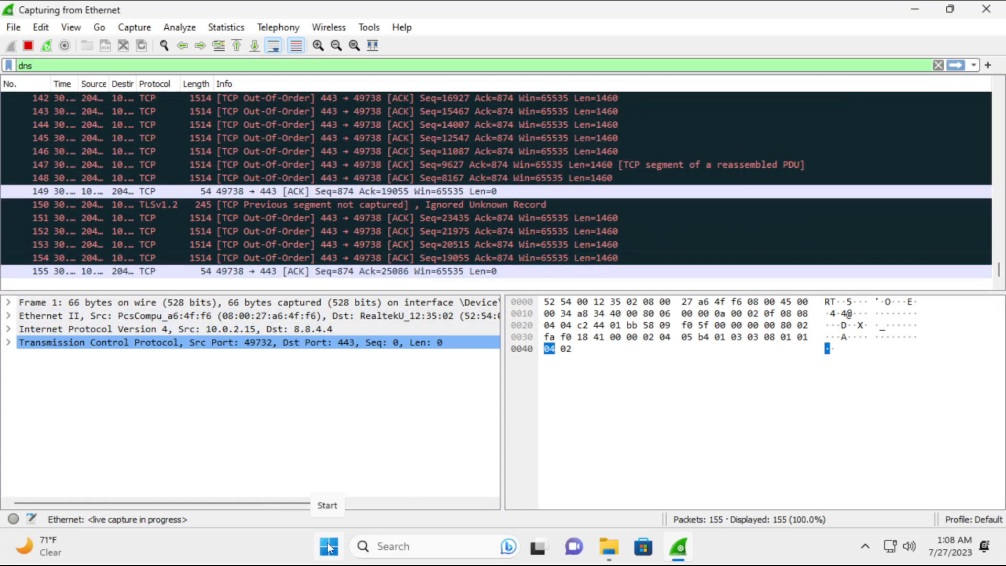
pyautogui.click(954, 64)
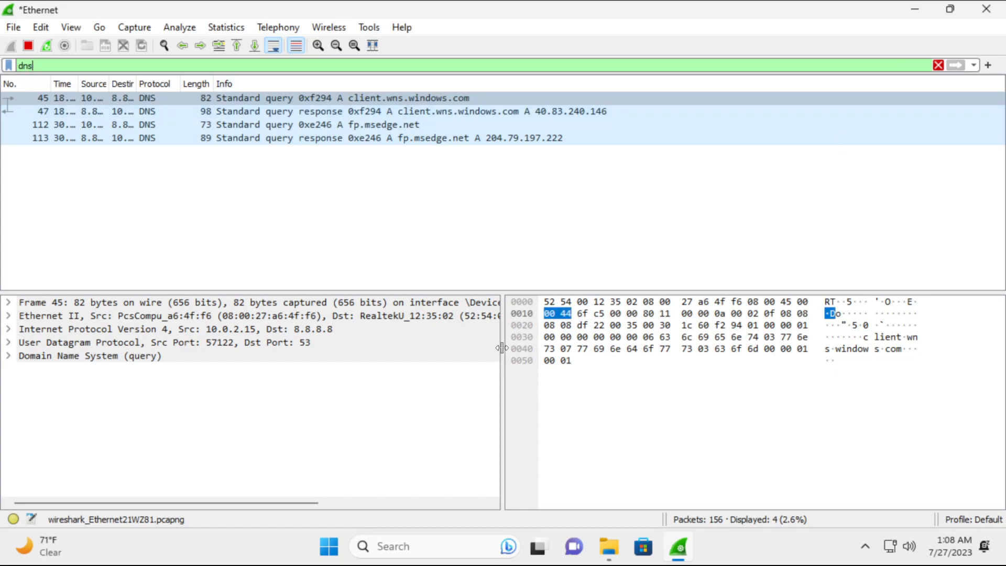
# Focus the filtered DNS list, then toggle the Start menu repeatedly, leaving it open.
pyautogui.click(457, 103)
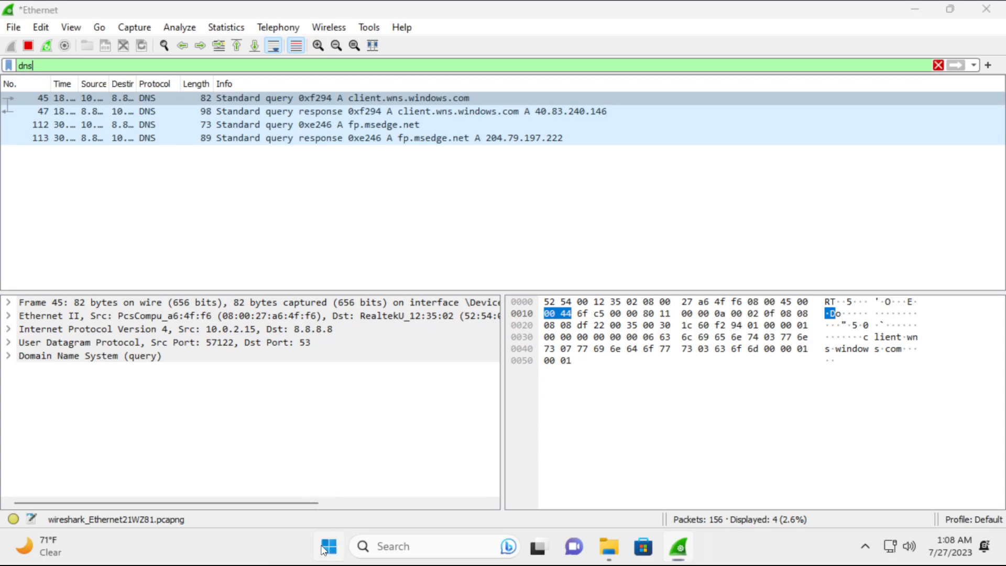
pyautogui.click(323, 550)
pyautogui.click(327, 549)
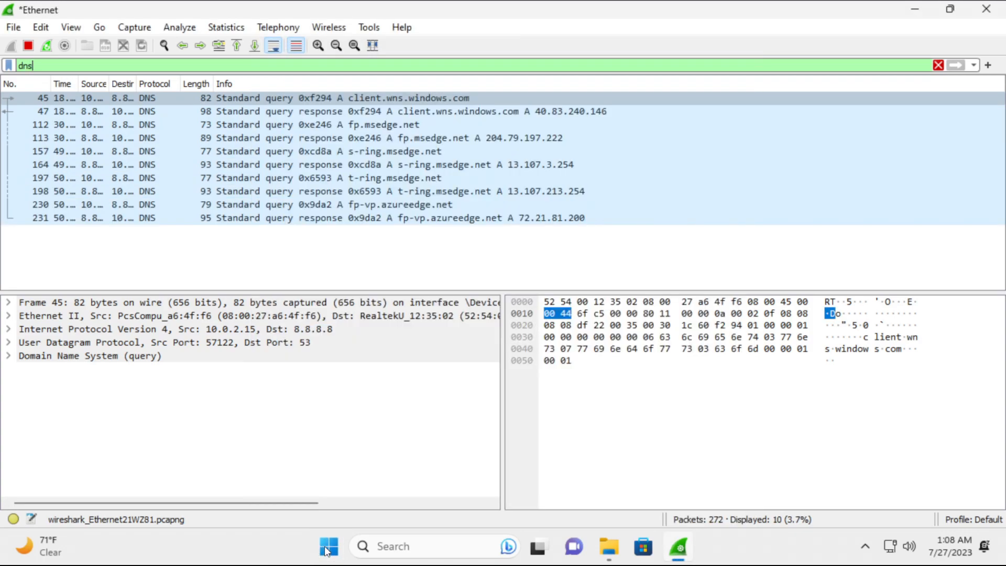
pyautogui.click(326, 549)
pyautogui.click(327, 549)
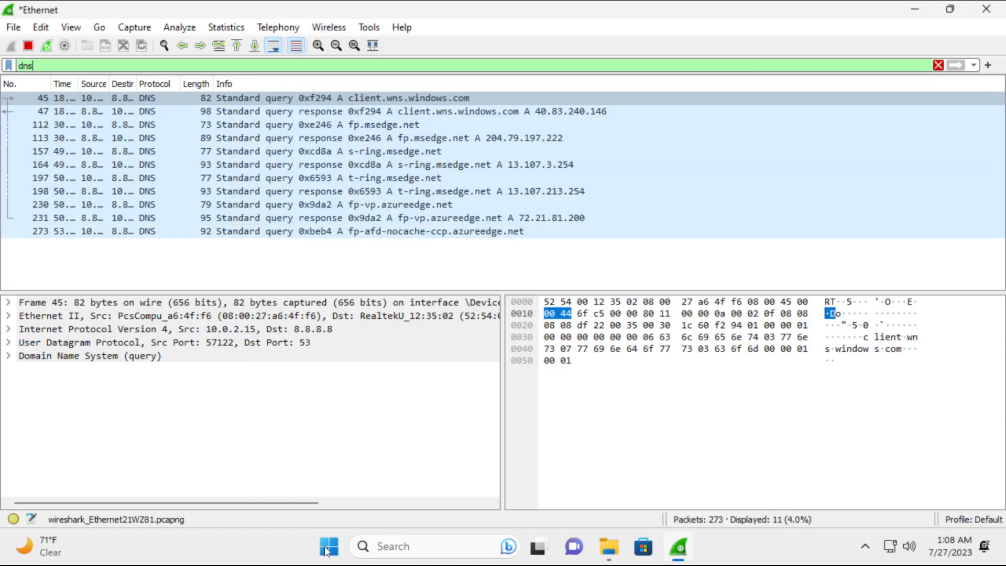
pyautogui.click(326, 549)
pyautogui.click(327, 549)
pyautogui.click(327, 549)
pyautogui.click(327, 549)
pyautogui.click(327, 549)
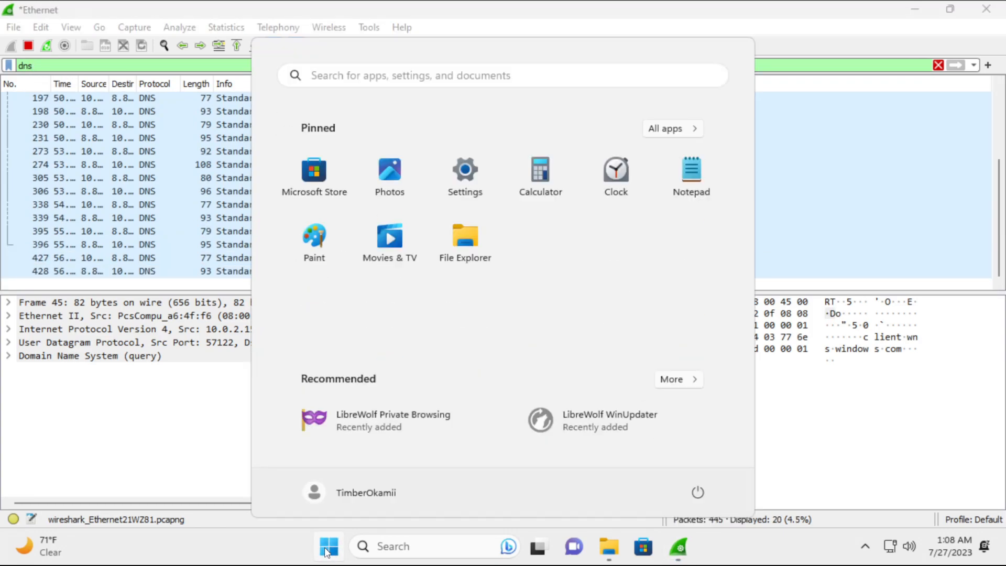
pyautogui.click(327, 549)
pyautogui.click(327, 549)
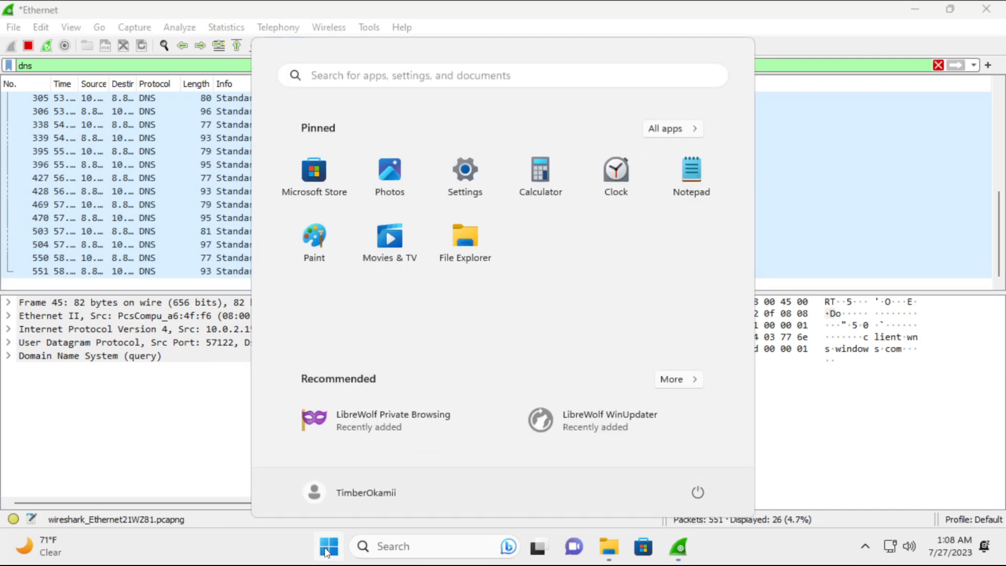
pyautogui.click(327, 549)
pyautogui.click(327, 550)
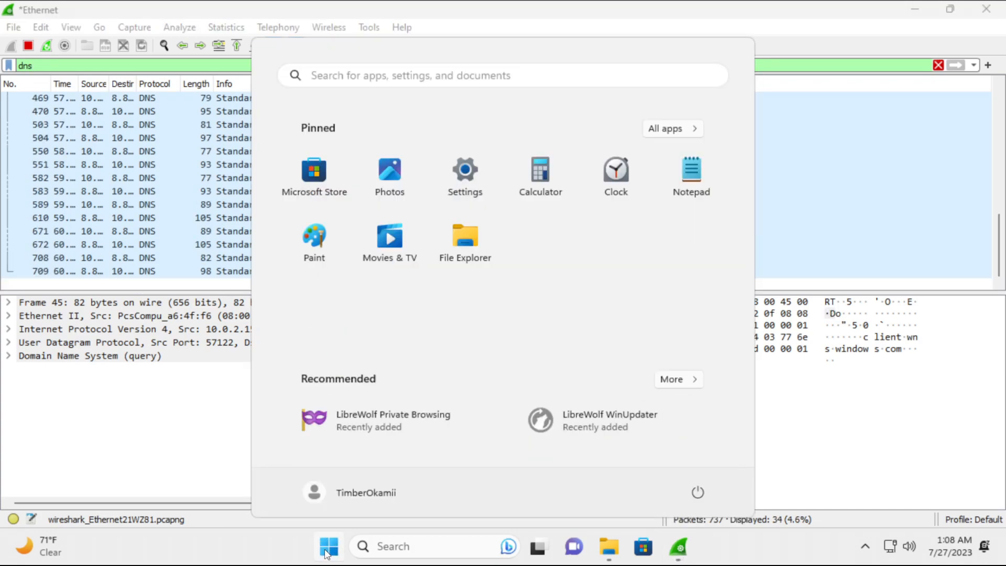
pyautogui.click(327, 550)
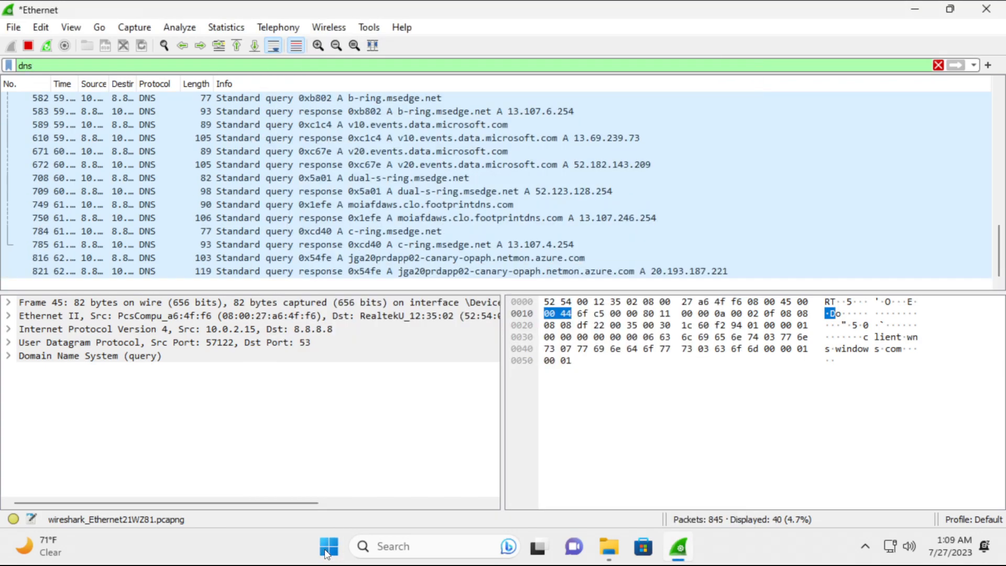
pyautogui.click(327, 550)
pyautogui.click(327, 550)
pyautogui.click(327, 550)
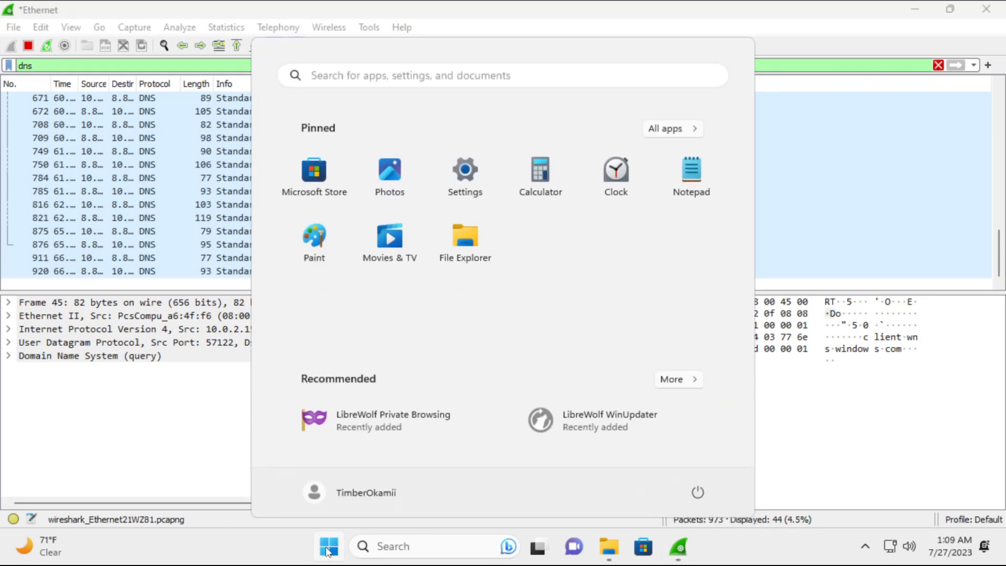
# Search Windows for 'youtube' and scroll through the web preview results.
pyautogui.click(443, 78)
pyautogui.write('youtubre')
pyautogui.press('BackSpace')
pyautogui.press('BackSpace')
pyautogui.write('e')
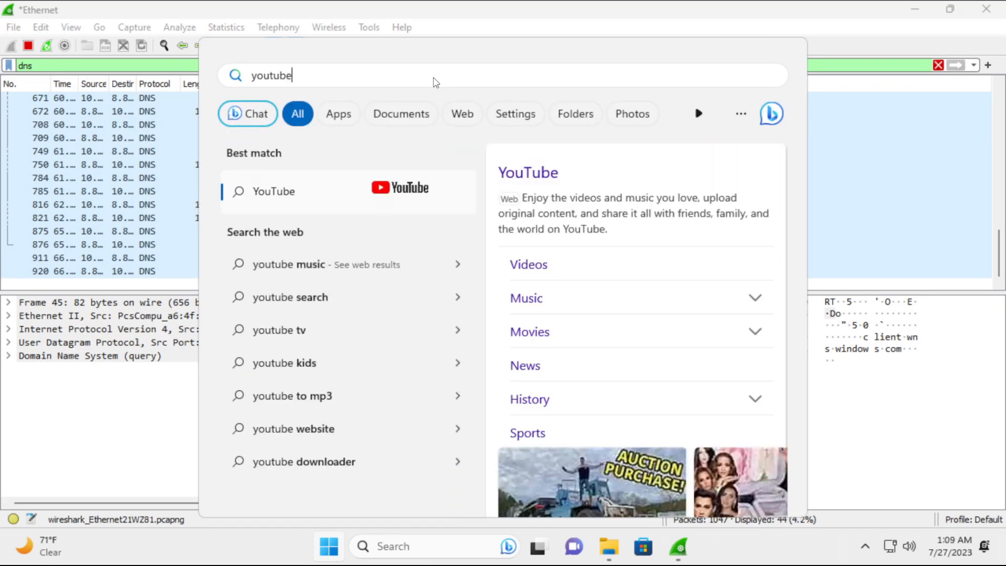
pyautogui.scroll(-6, 526, 422)
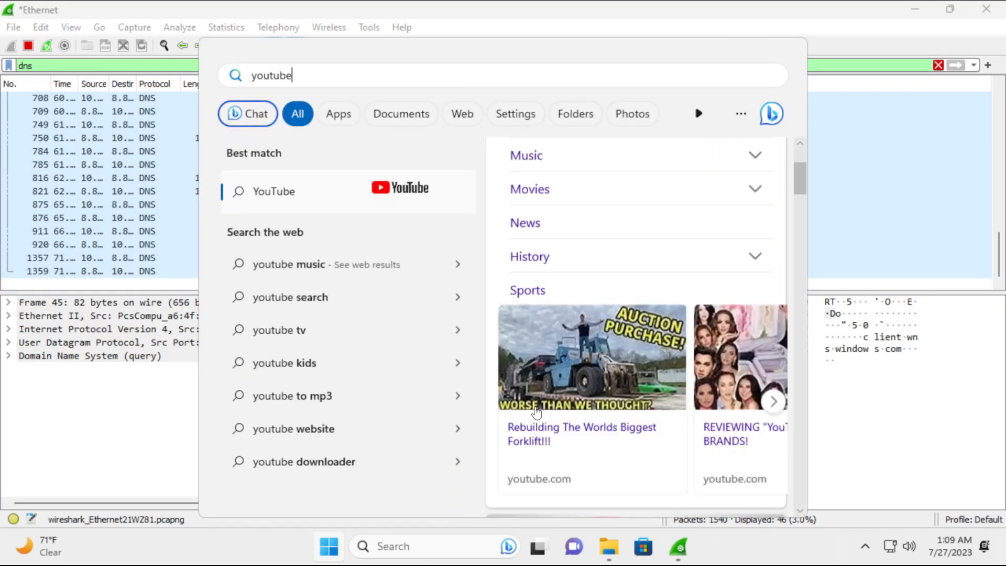
pyautogui.scroll(-3, 540, 407)
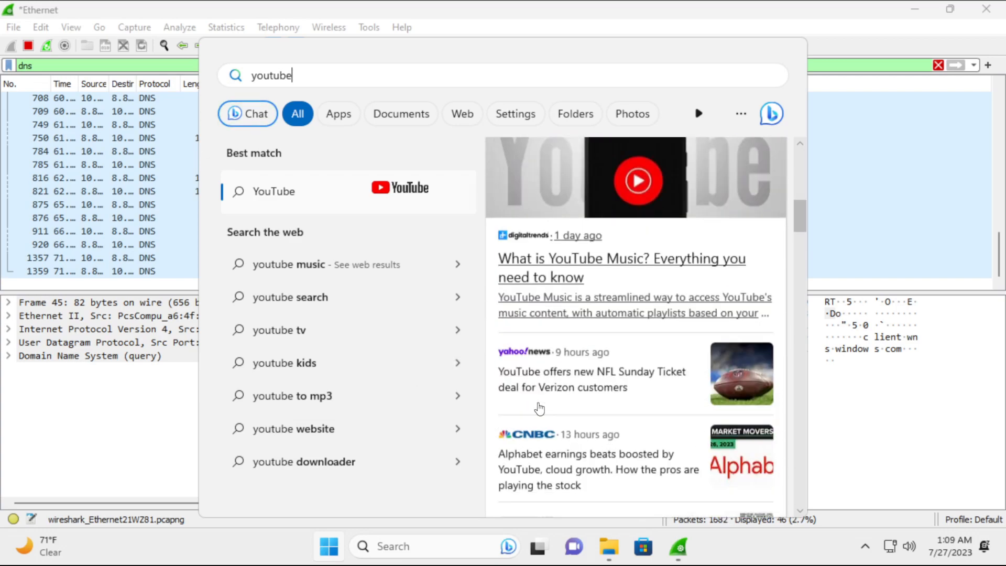
# Close the search panel and scroll the Wireshark DNS packet list.
pyautogui.click(330, 551)
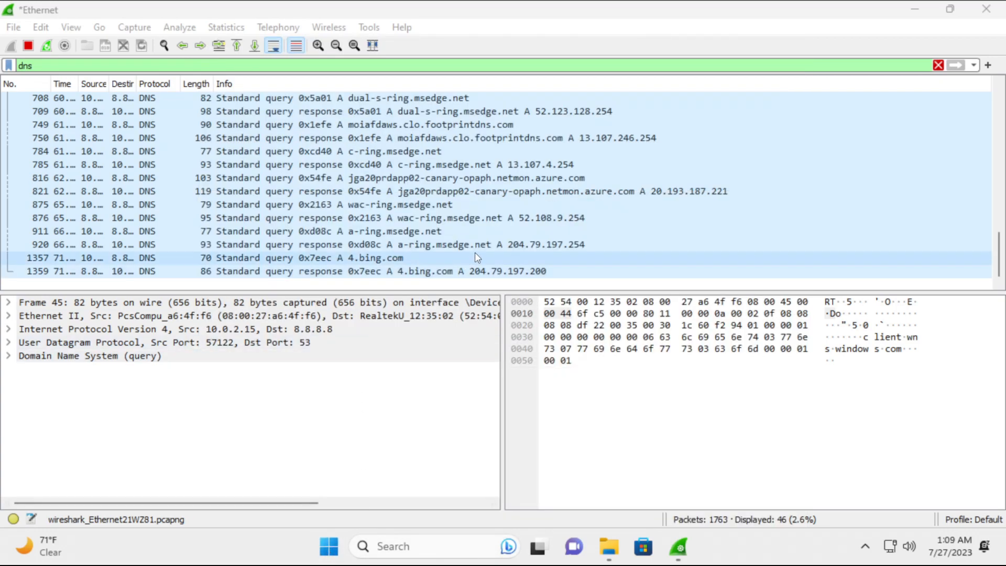
pyautogui.scroll(2, 475, 253)
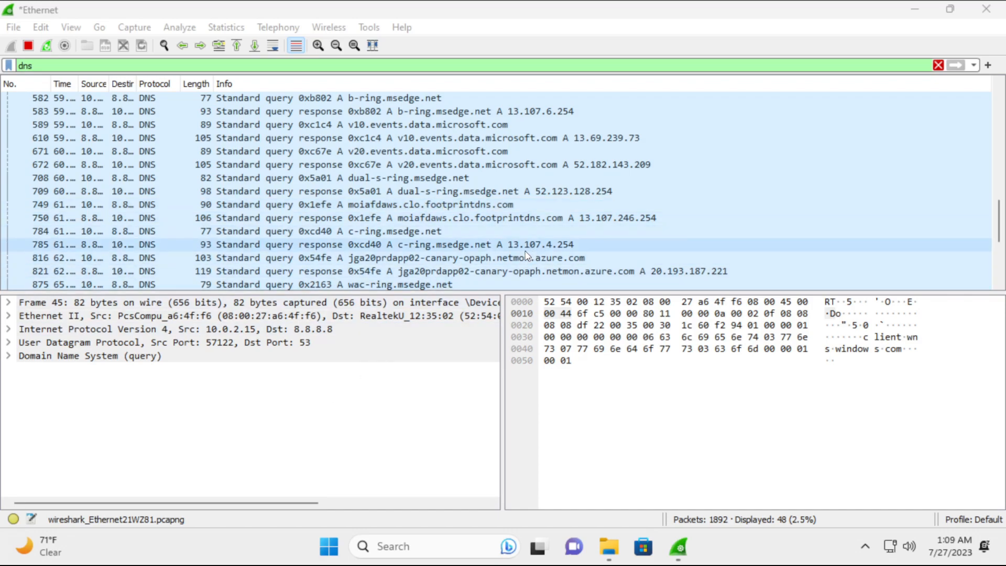
pyautogui.scroll(1, 526, 255)
pyautogui.scroll(-2, 526, 255)
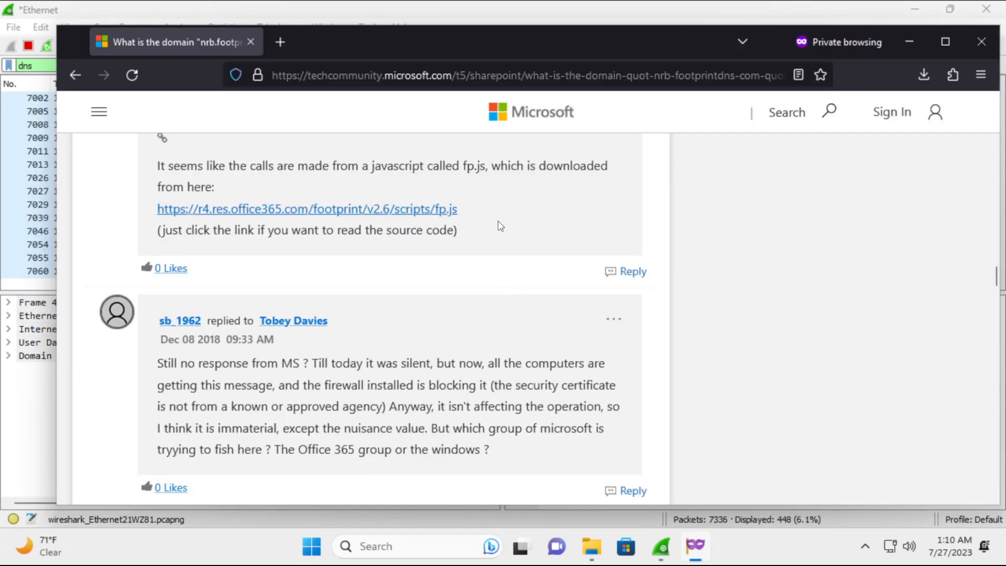
# Select and clear the office365 link text, then close the LibreWolf private window.
pyautogui.moveTo(499, 226); pyautogui.dragTo(232, 209)
pyautogui.click(486, 220)
pyautogui.click(969, 42)
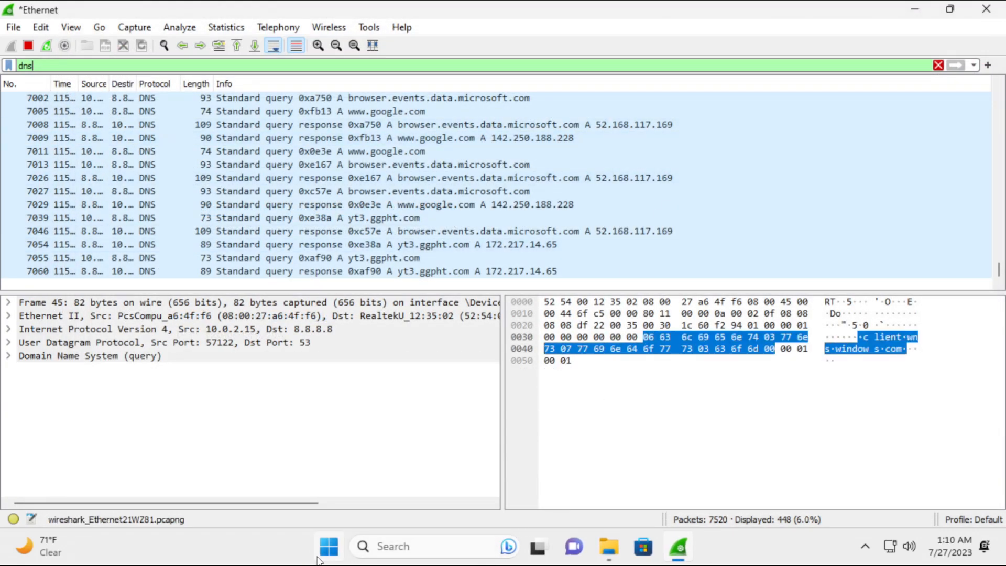
# Open Start, view All apps, go back to pinned apps, and close Start.
pyautogui.click(329, 546)
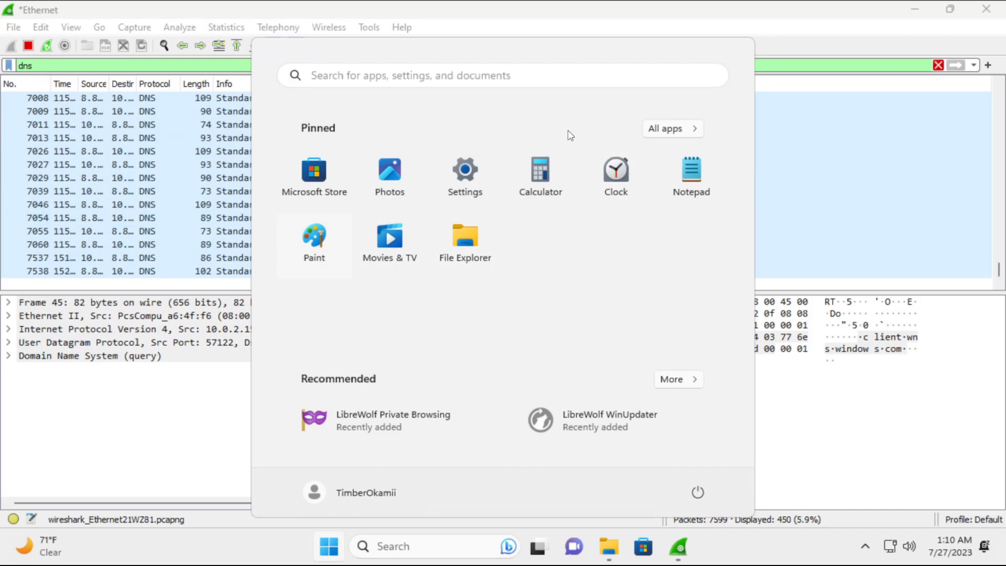
pyautogui.click(651, 134)
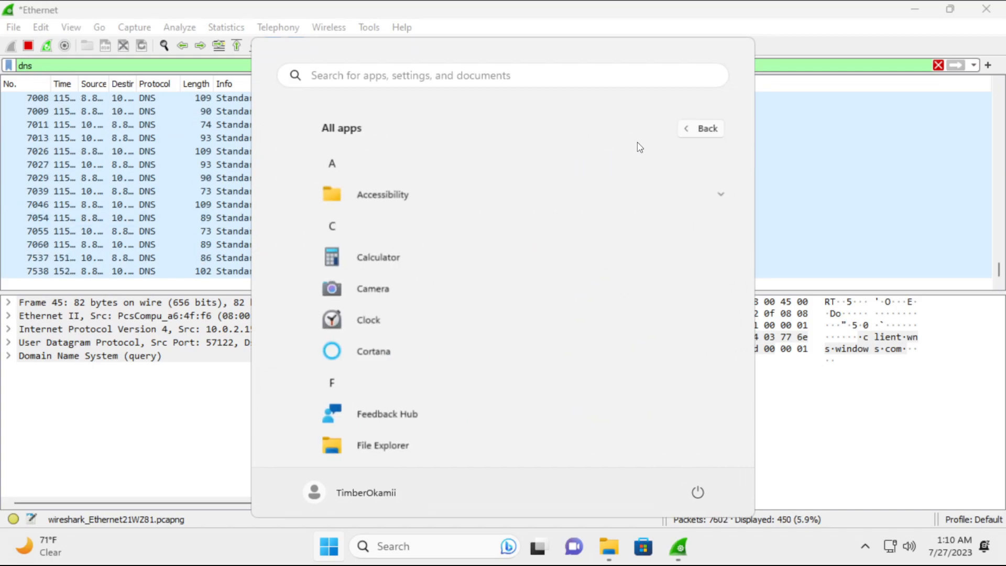
pyautogui.click(686, 135)
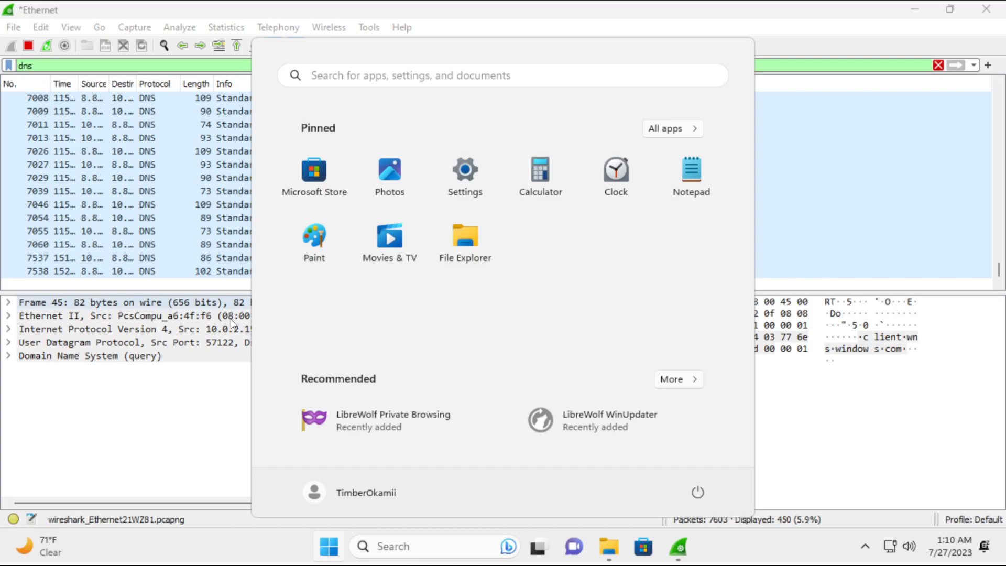
pyautogui.click(214, 434)
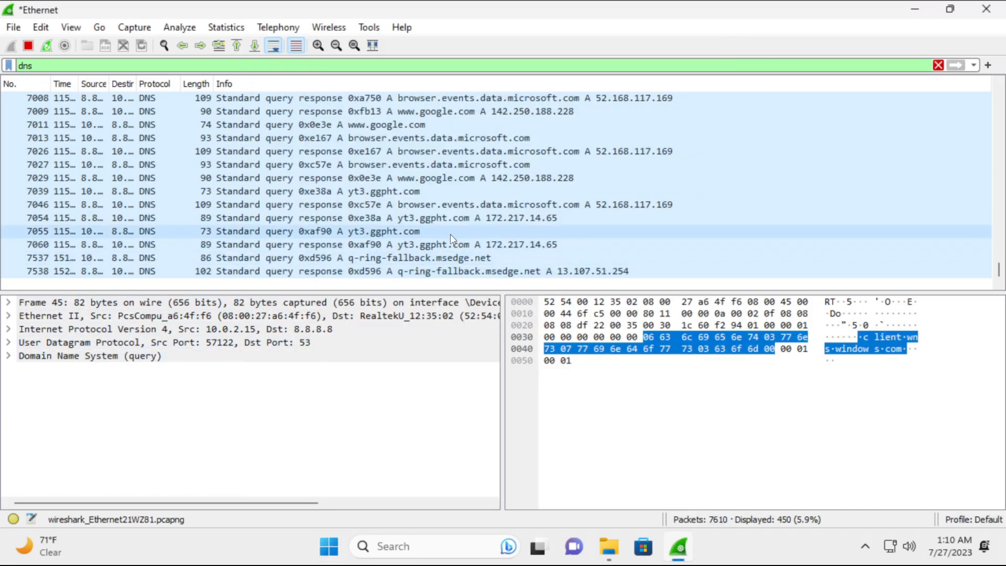
# Scroll through the growing Wireshark DNS packet list to review new lookups.
pyautogui.scroll(1, 492, 241)
pyautogui.scroll(-1, 471, 236)
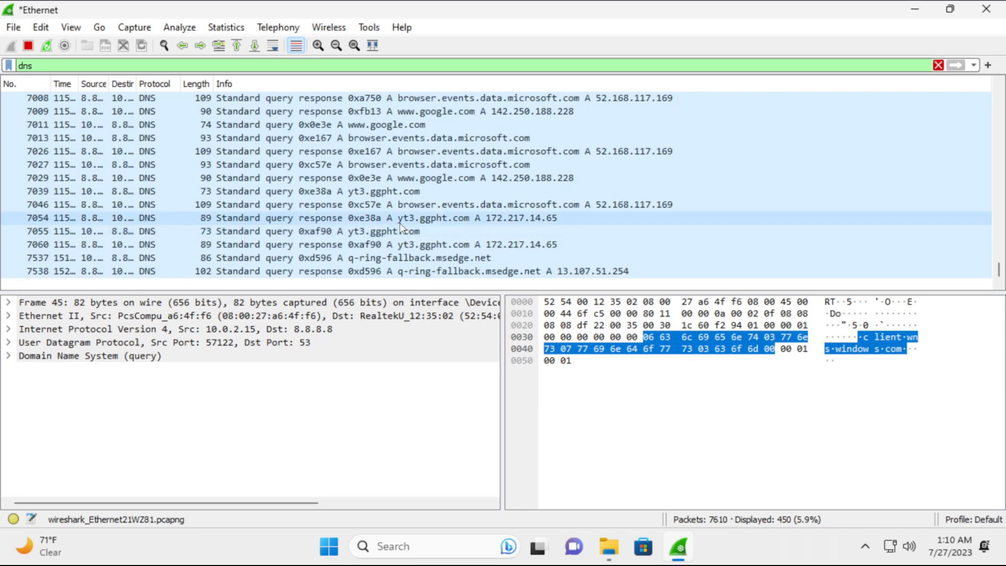
pyautogui.scroll(2, 464, 225)
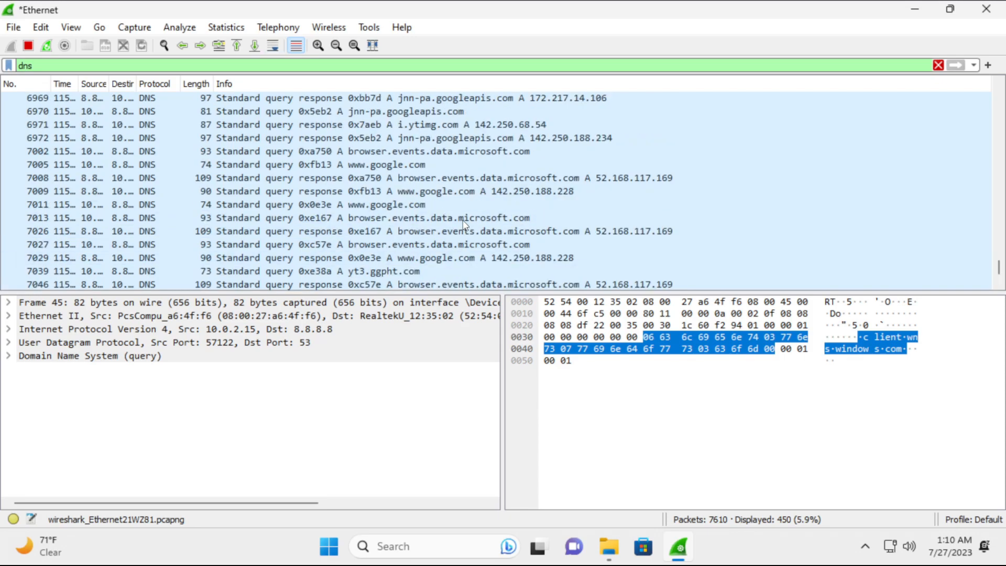
pyautogui.scroll(8, 437, 220)
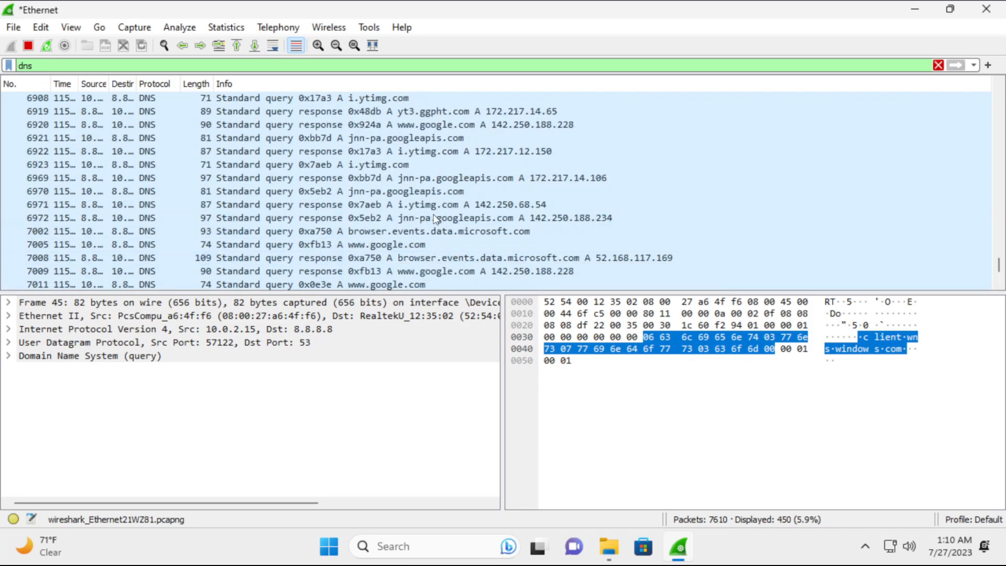
pyautogui.scroll(8, 439, 227)
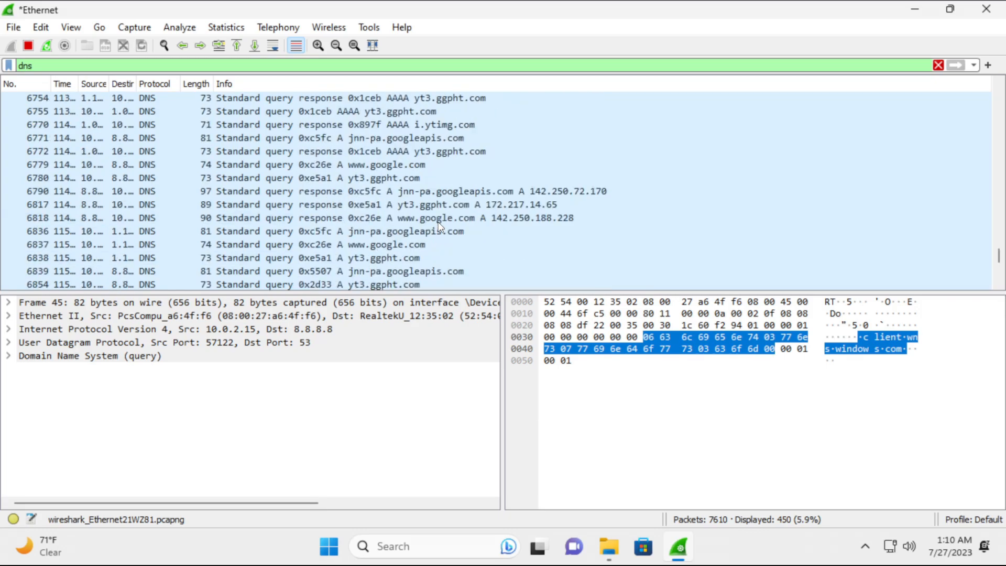
pyautogui.scroll(2, 439, 229)
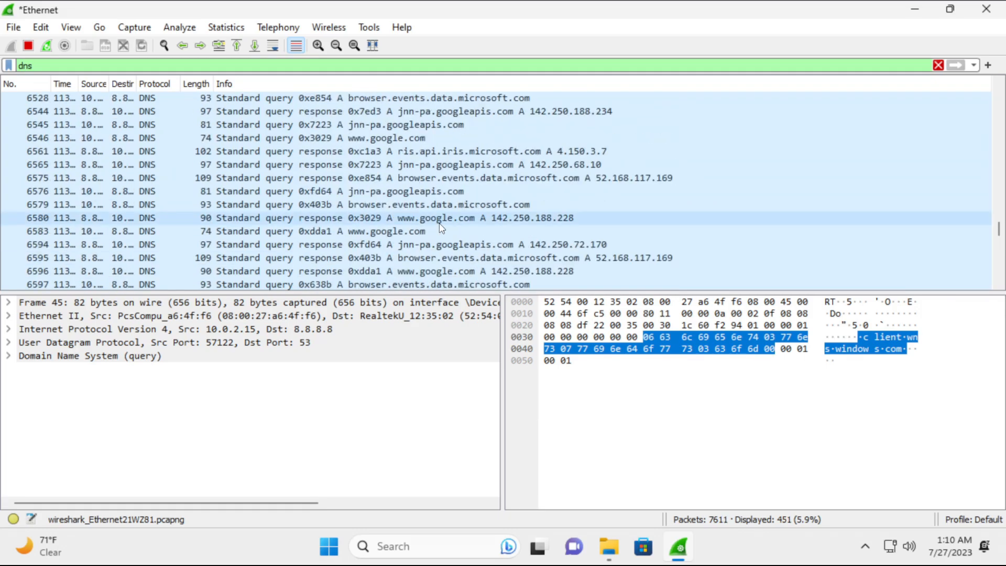
pyautogui.scroll(-15, 456, 230)
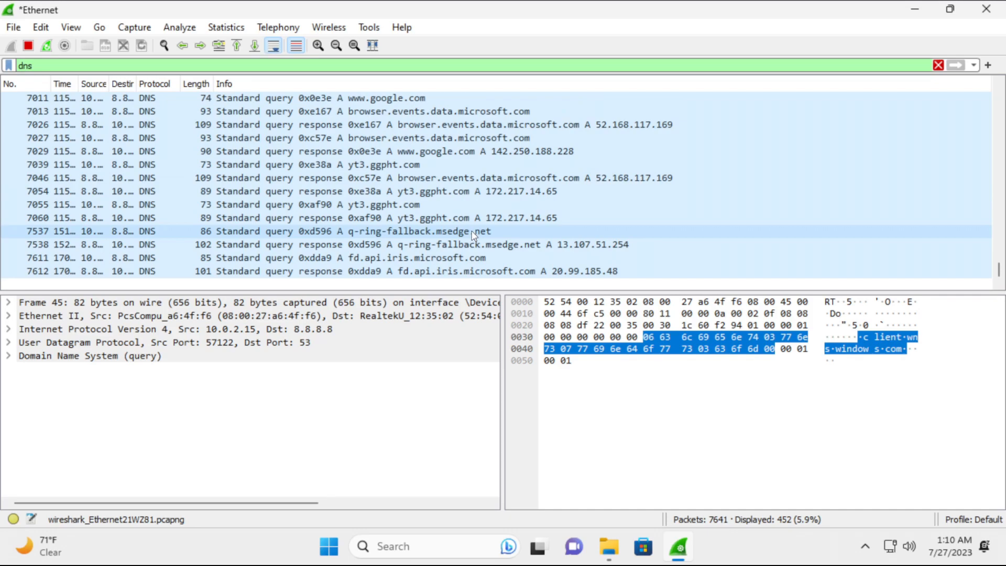
pyautogui.moveTo(56, 552)
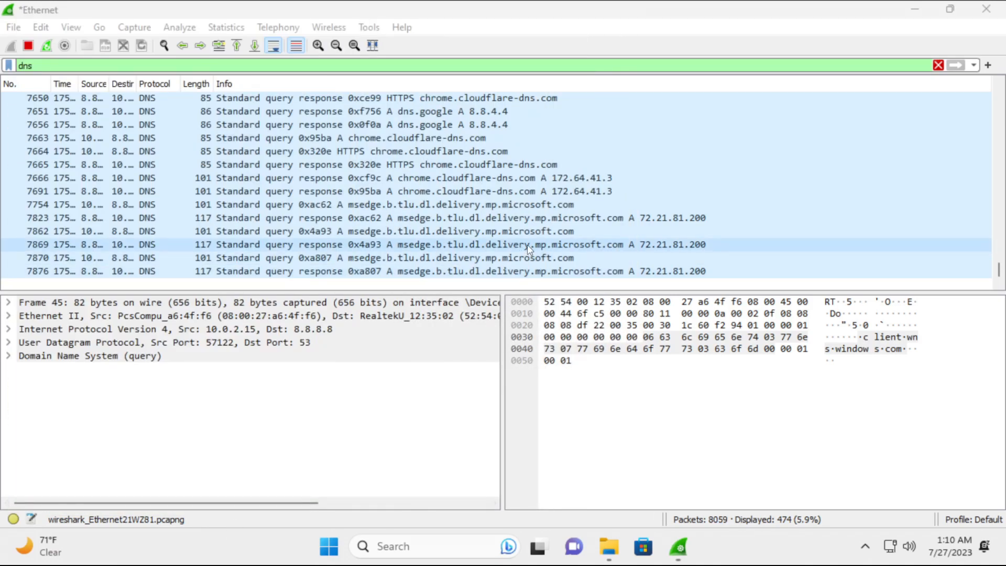
pyautogui.scroll(4, 527, 245)
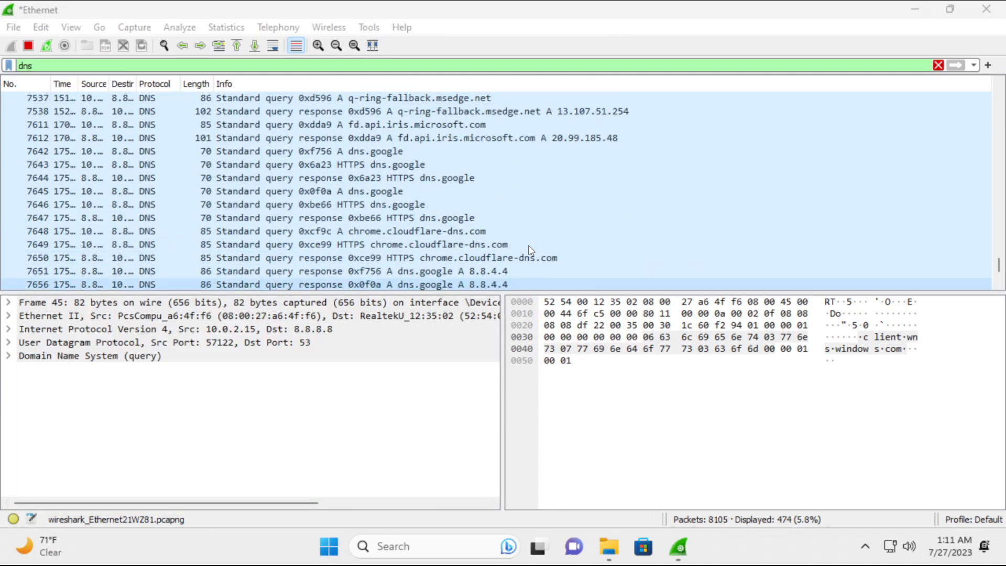
pyautogui.scroll(3, 529, 250)
pyautogui.scroll(1, 527, 250)
pyautogui.scroll(-9, 527, 250)
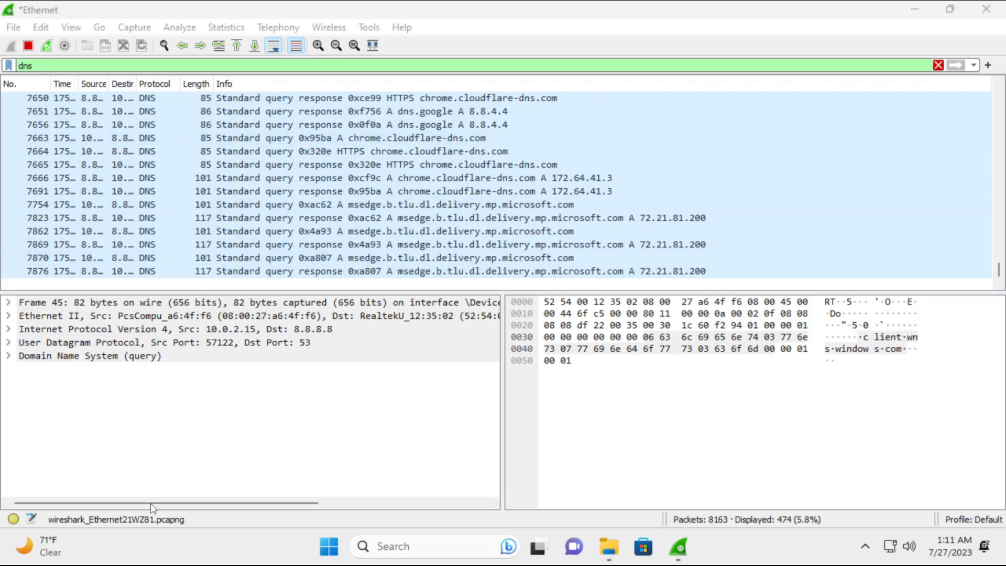
# Open the Widgets news and weather board, scroll through the feed, then close it.
pyautogui.click(55, 555)
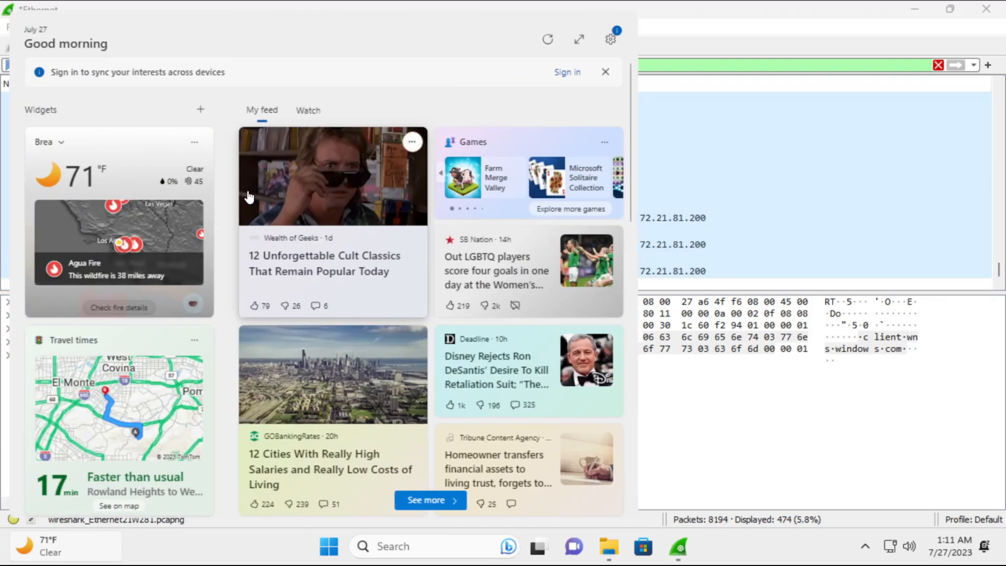
pyautogui.scroll(-10, 341, 164)
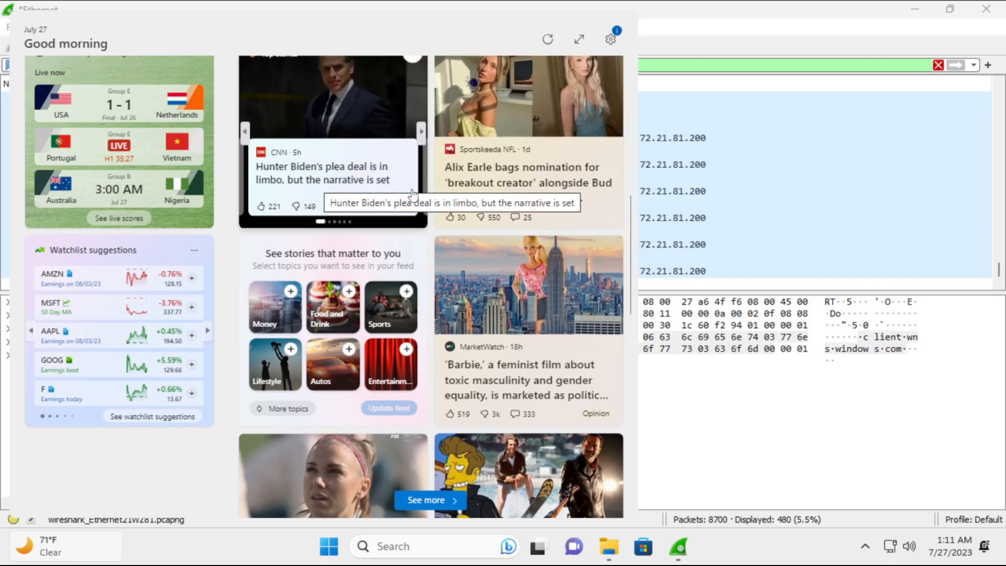
pyautogui.scroll(-3, 454, 237)
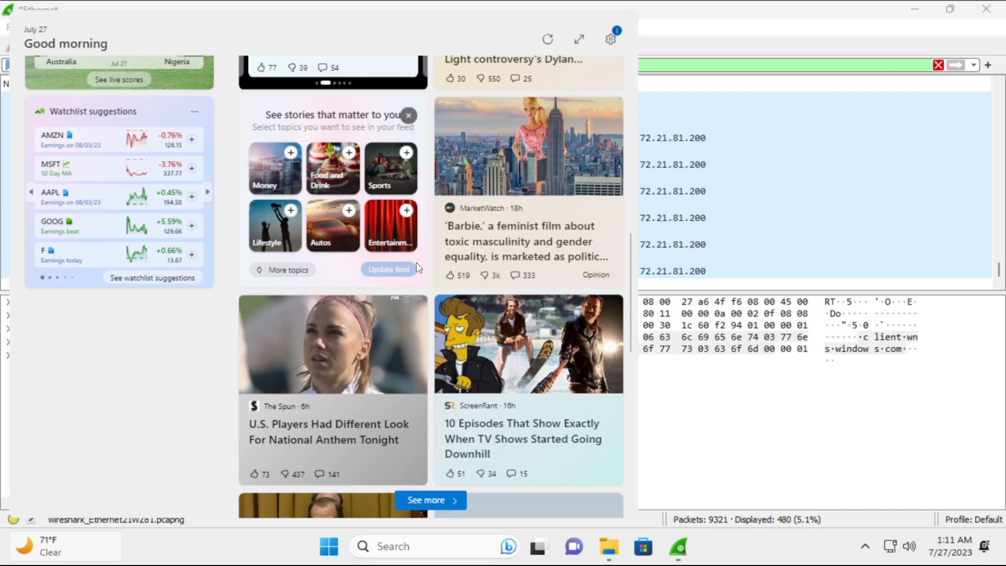
pyautogui.scroll(-5, 419, 261)
pyautogui.scroll(4, 431, 257)
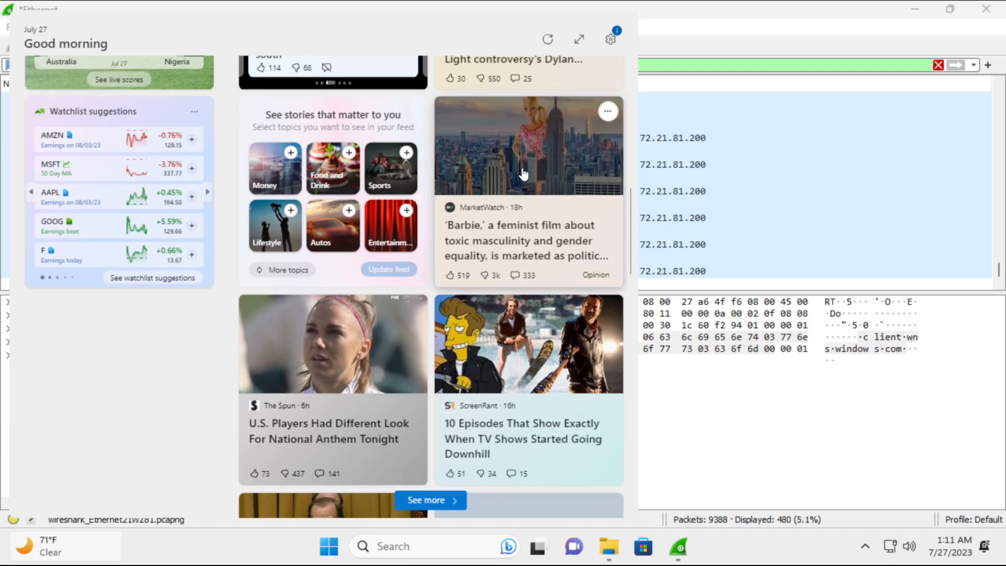
pyautogui.scroll(-7, 489, 264)
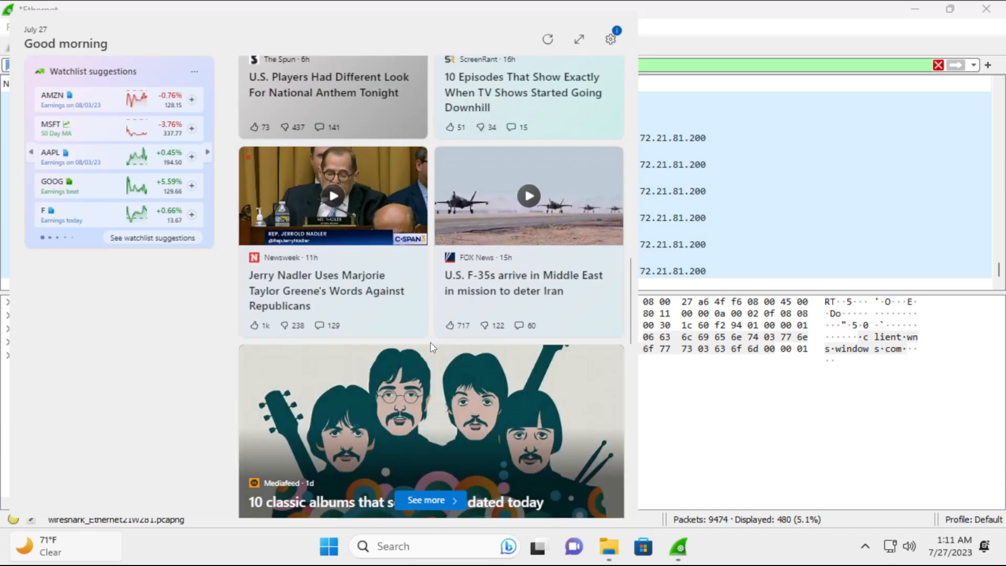
pyautogui.scroll(-5, 430, 342)
pyautogui.click(33, 552)
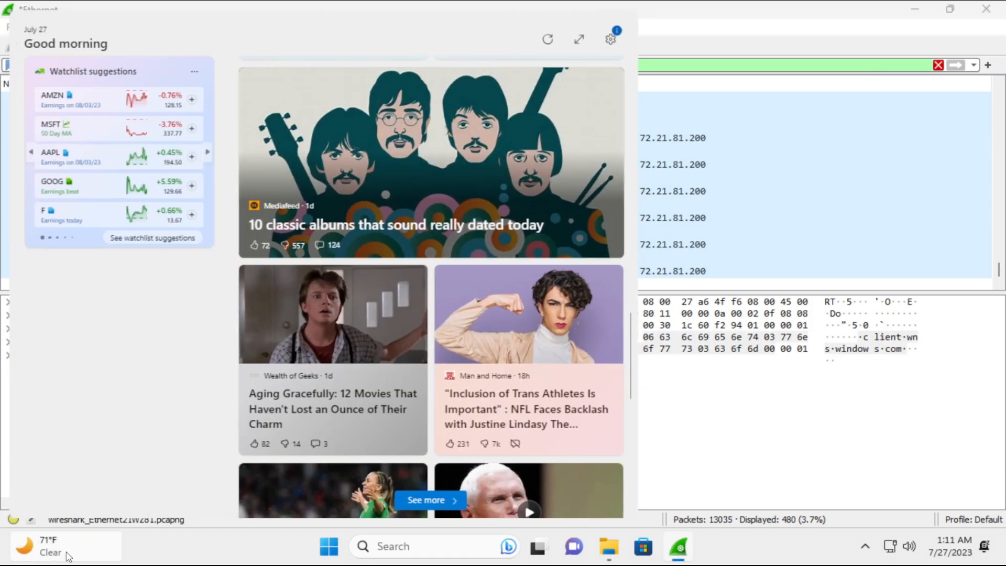
pyautogui.click(67, 556)
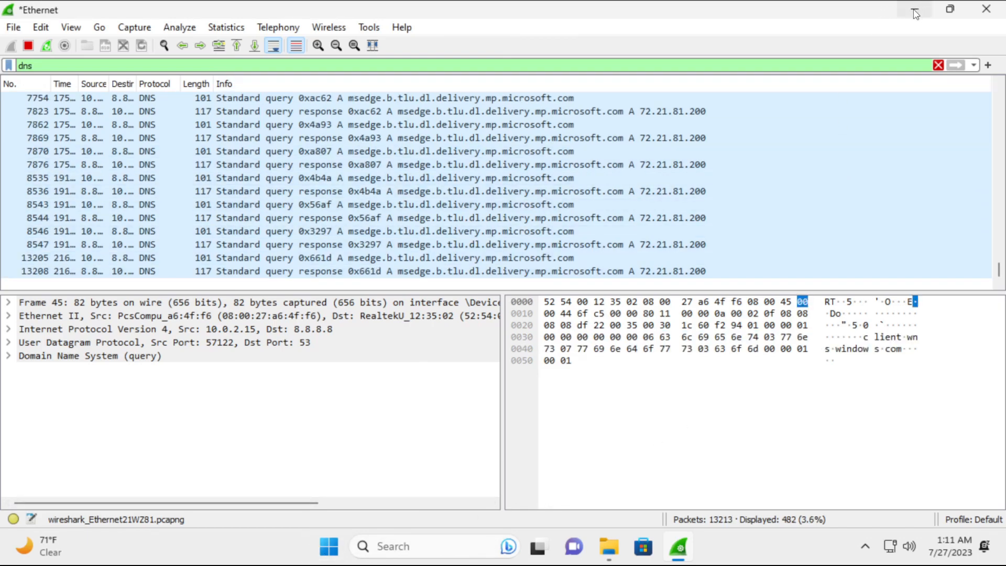
# Minimize the Wireshark capture window and close the WiresharkPortable64 folder window.
pyautogui.click(950, 9)
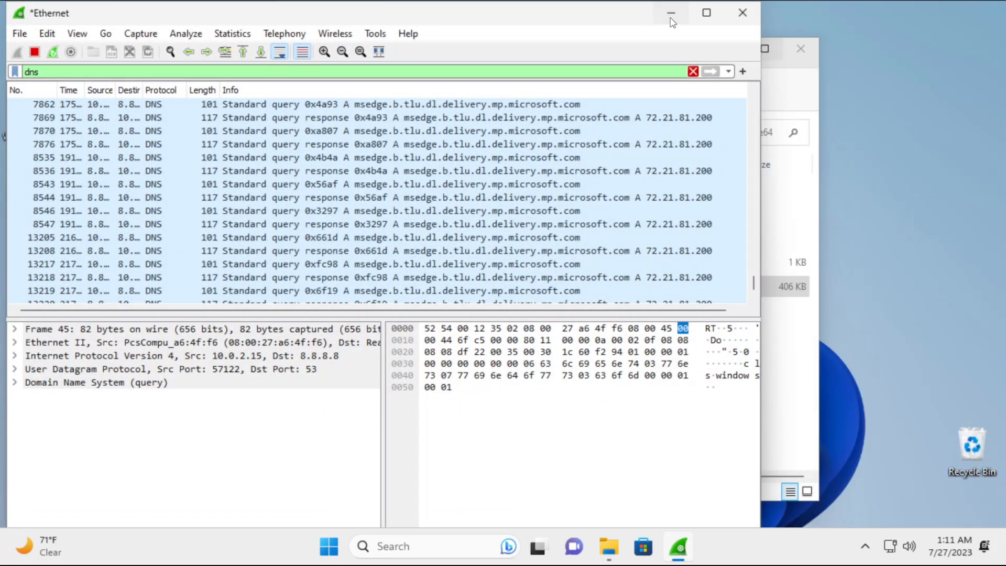
pyautogui.click(672, 21)
pyautogui.click(800, 48)
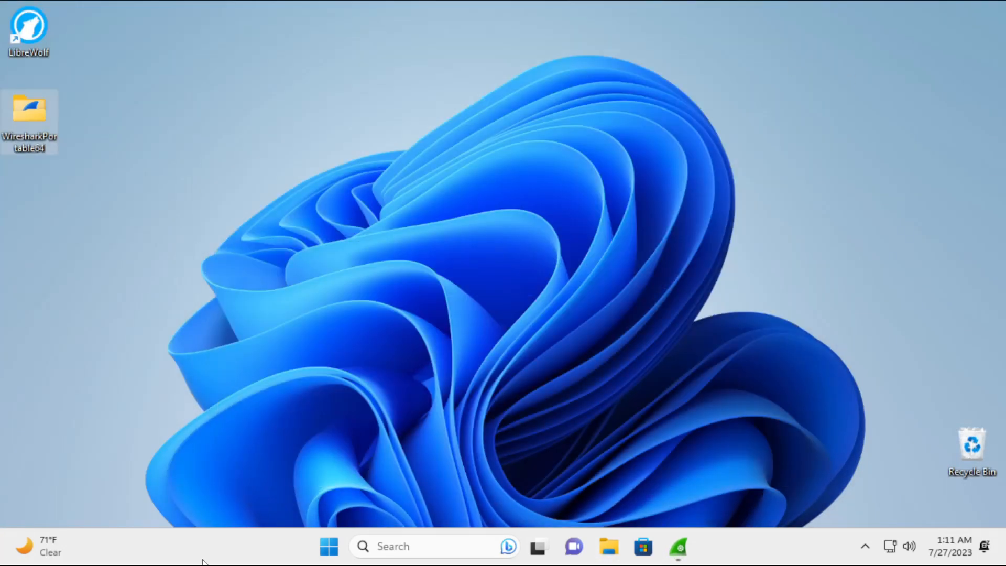
# Apply the dark Windows theme from Personalization settings, then close Settings.
pyautogui.rightClick(329, 406)
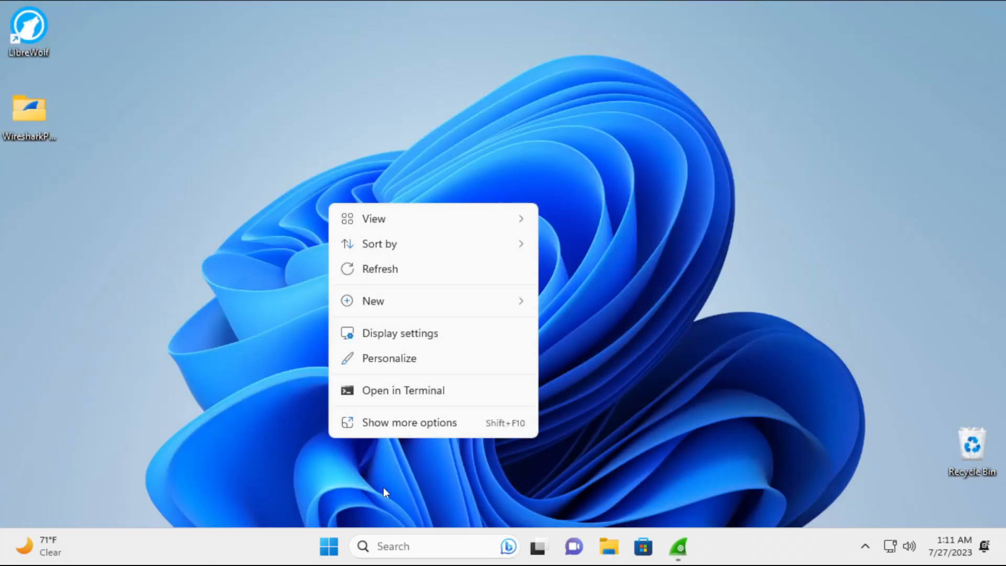
pyautogui.click(388, 335)
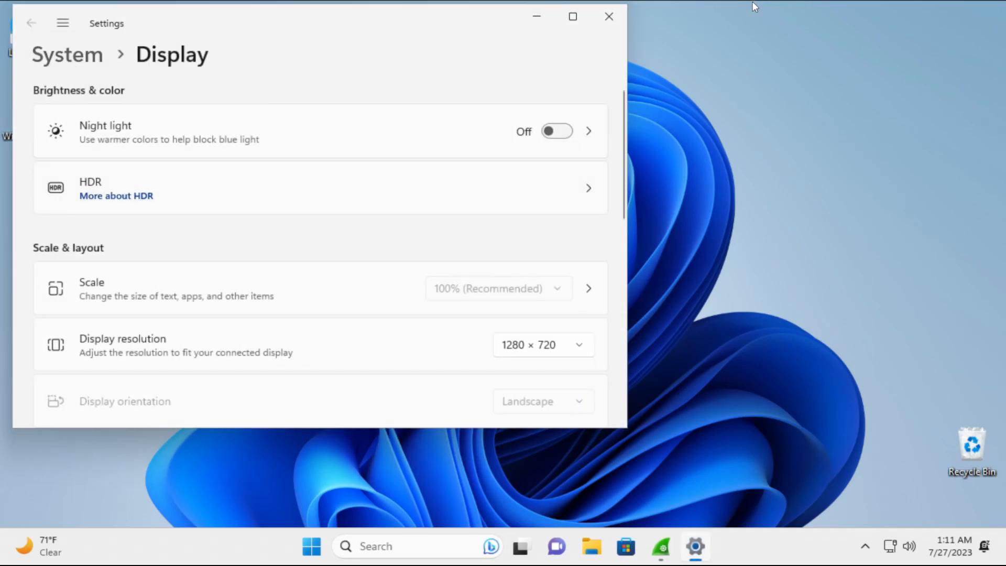
pyautogui.click(607, 17)
pyautogui.rightClick(620, 226)
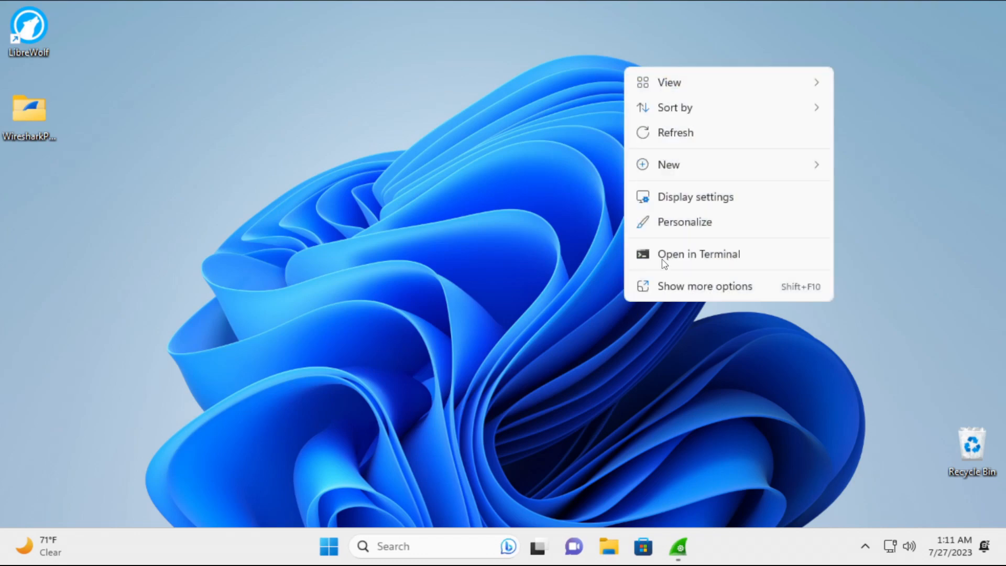
pyautogui.click(696, 226)
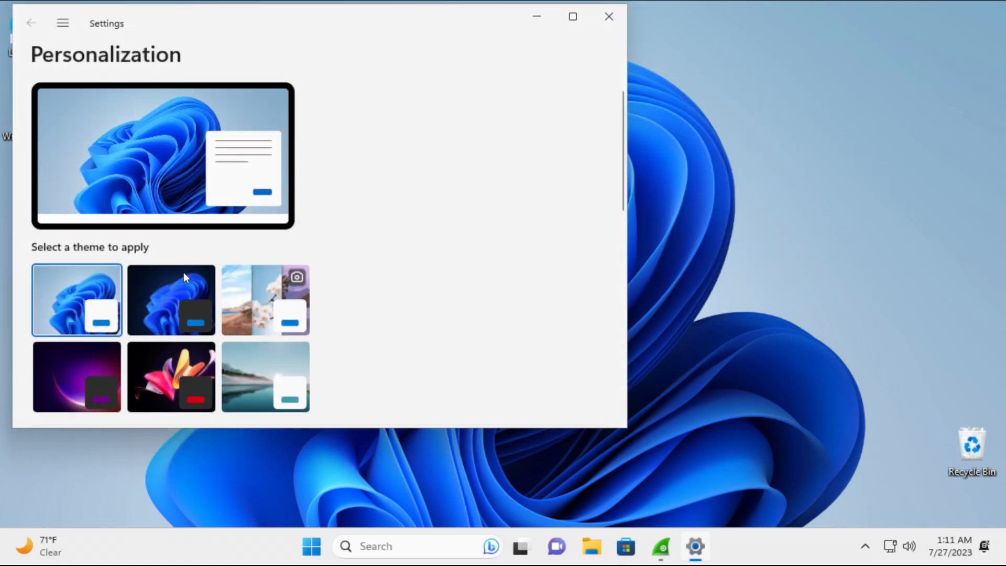
pyautogui.click(178, 277)
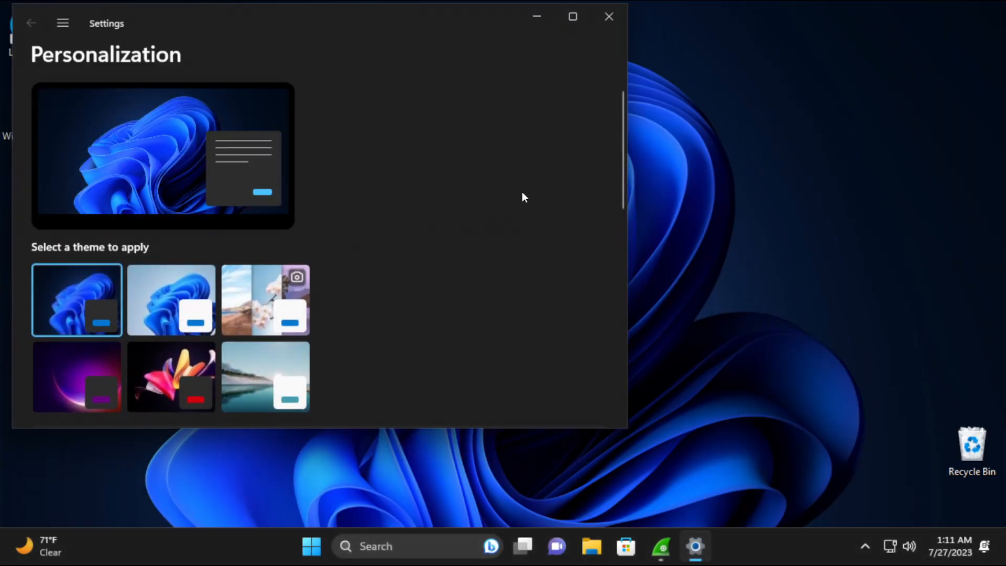
pyautogui.click(610, 18)
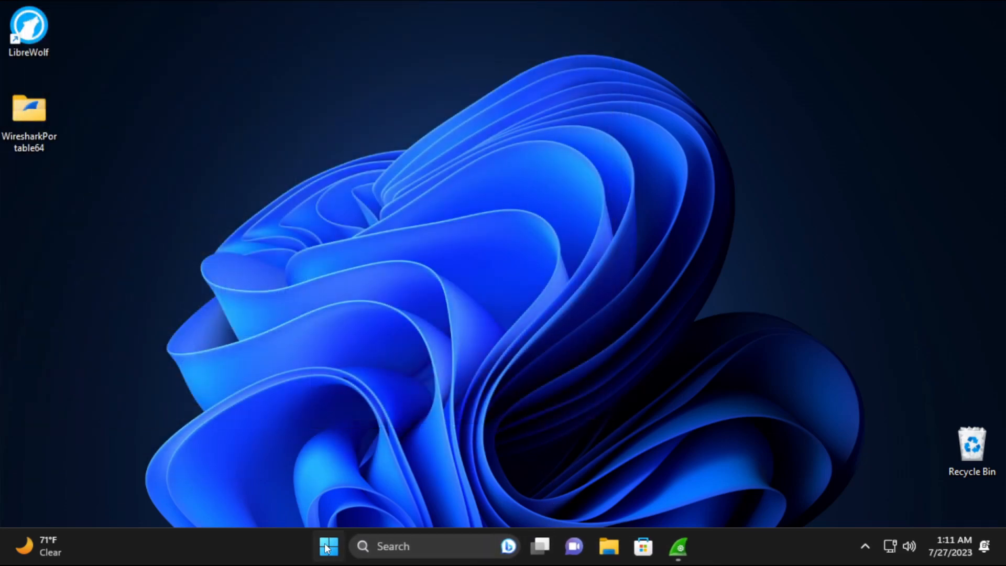
# In Taskbar settings, turn off Task view, Widgets and Chat, and set Search to Hide.
pyautogui.rightClick(209, 557)
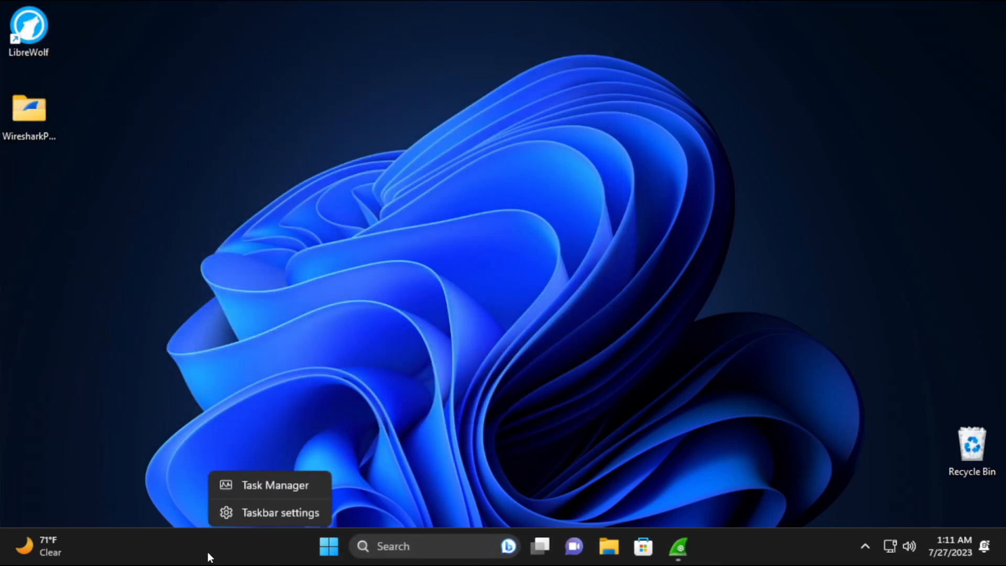
pyautogui.click(259, 515)
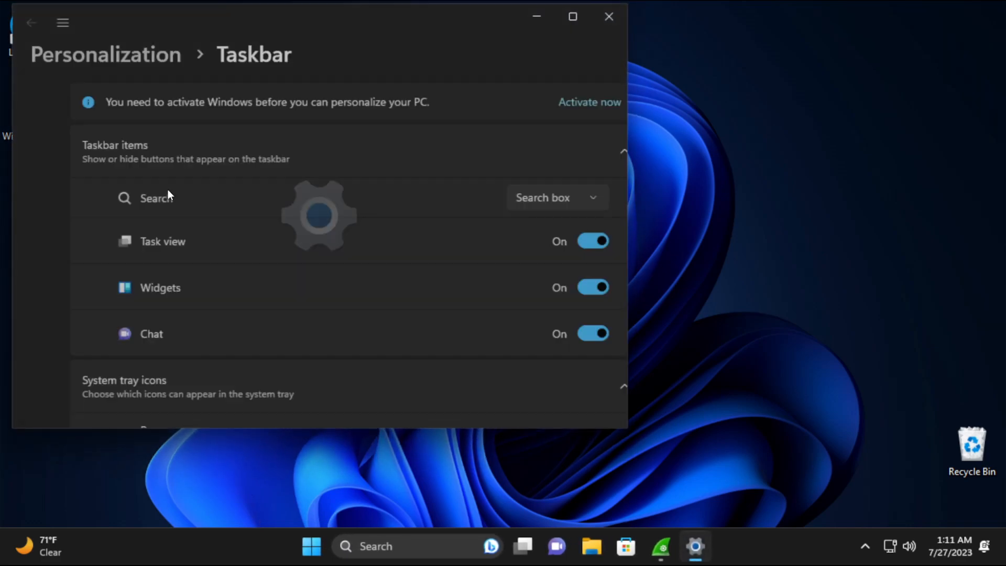
pyautogui.click(551, 240)
pyautogui.click(550, 287)
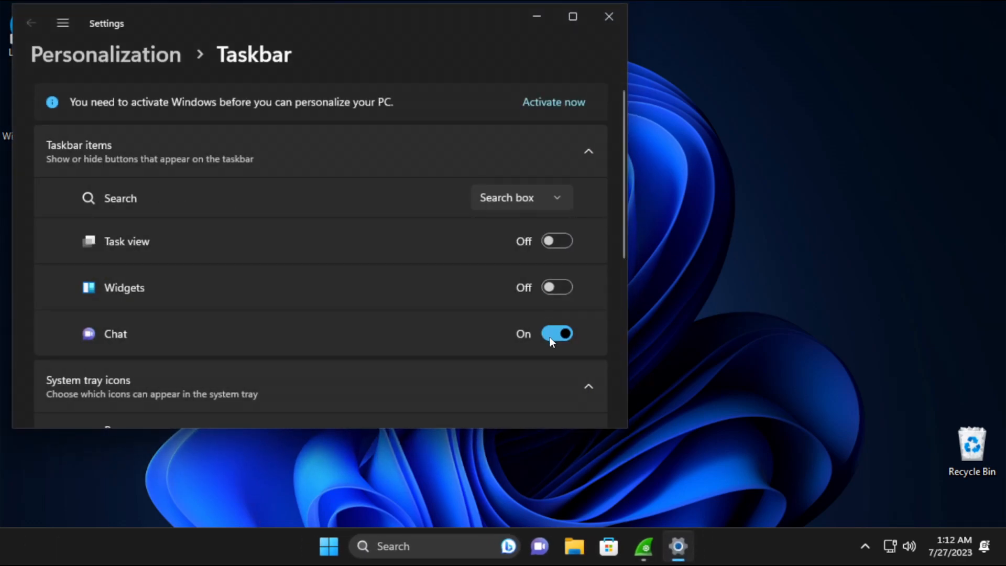
pyautogui.click(553, 334)
pyautogui.scroll(-1, 315, 237)
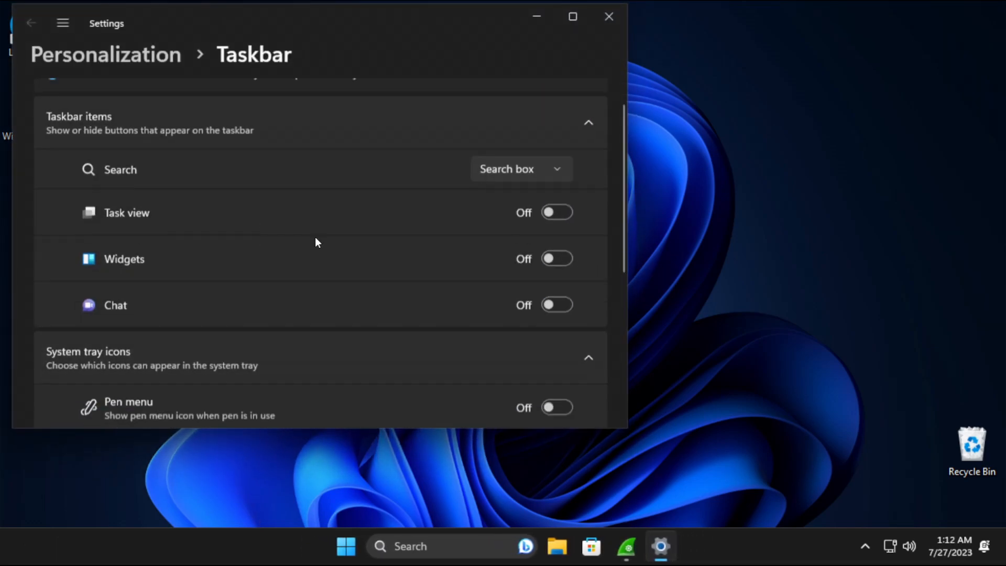
pyautogui.click(480, 146)
pyautogui.click(526, 58)
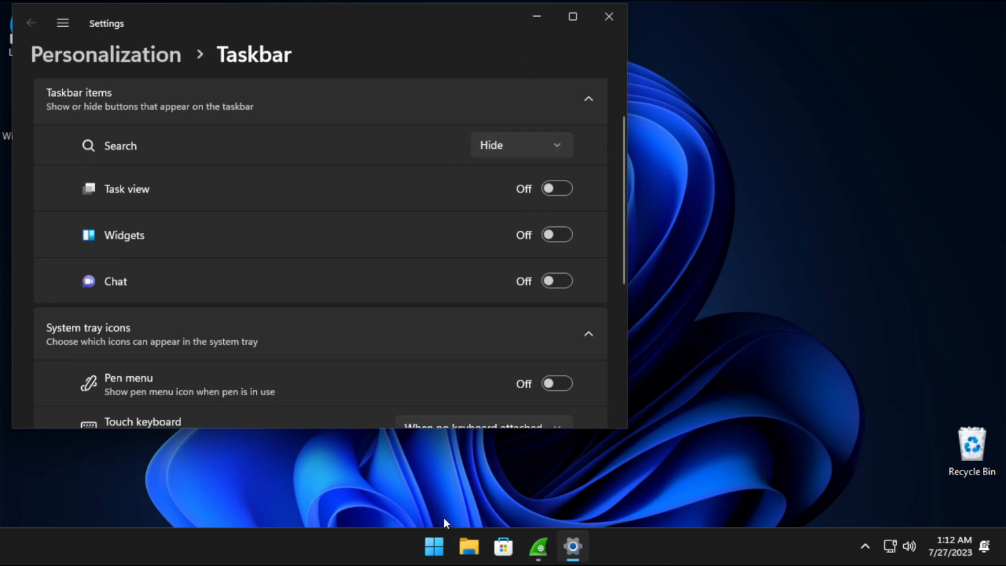
# Try the Start menu search with some test text, then dismiss the search panel.
pyautogui.click(434, 547)
pyautogui.write('uiedqwuiheqwuihd')
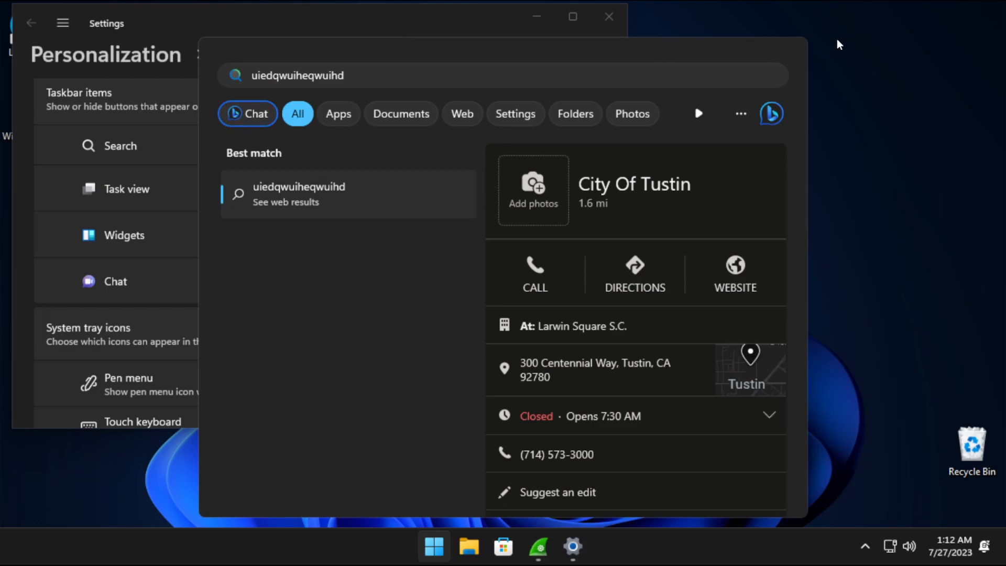
pyautogui.click(875, 31)
pyautogui.scroll(-3, 444, 218)
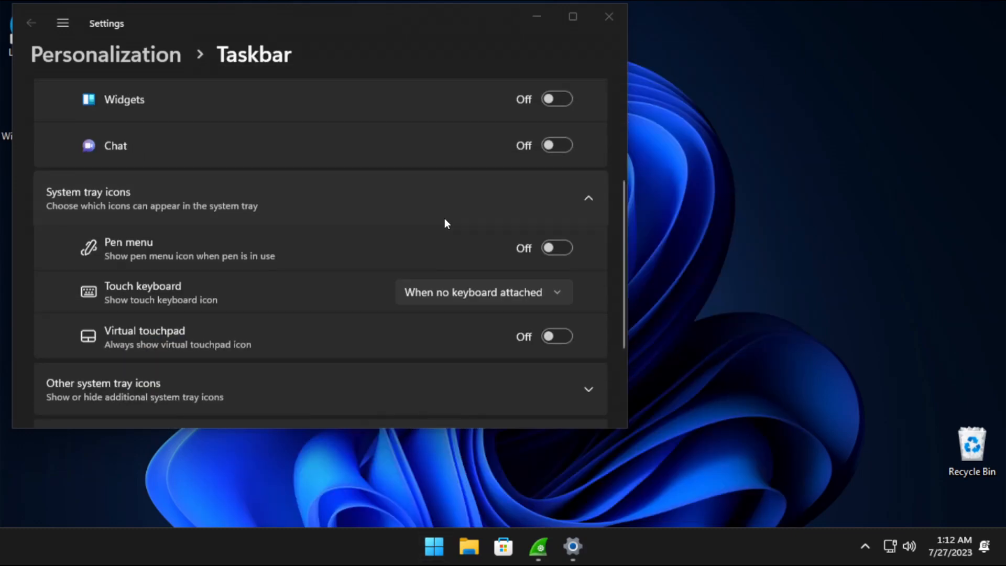
pyautogui.scroll(3, 481, 212)
pyautogui.scroll(2, 500, 234)
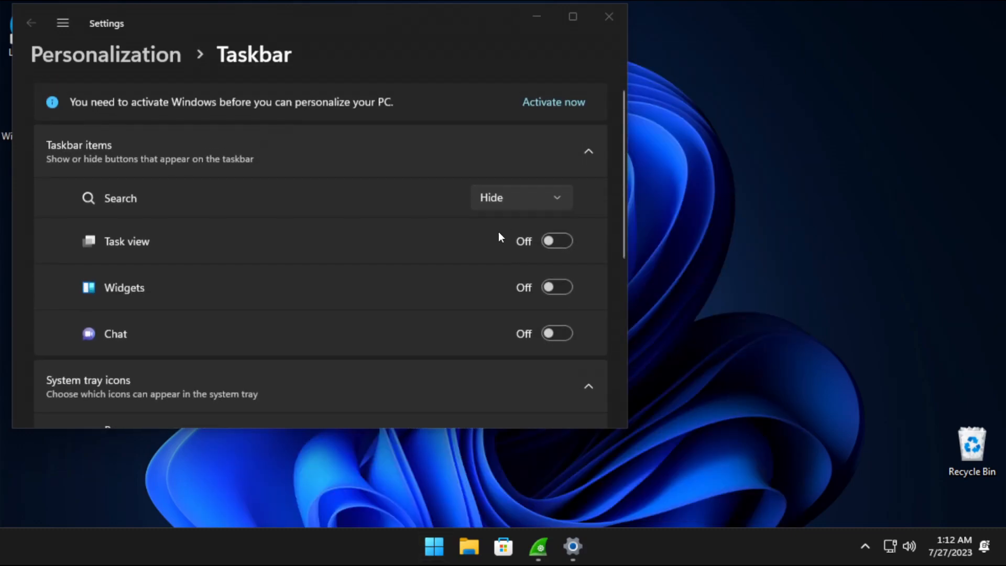
pyautogui.scroll(-5, 360, 232)
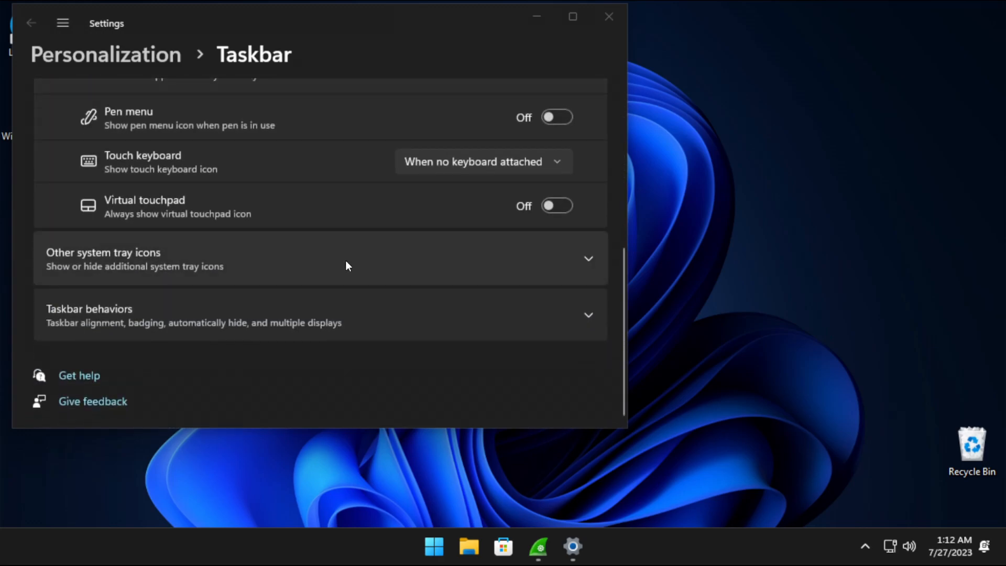
# Set Taskbar alignment to Left under Taskbar behaviors and close Settings.
pyautogui.click(251, 326)
pyautogui.scroll(-2, 447, 320)
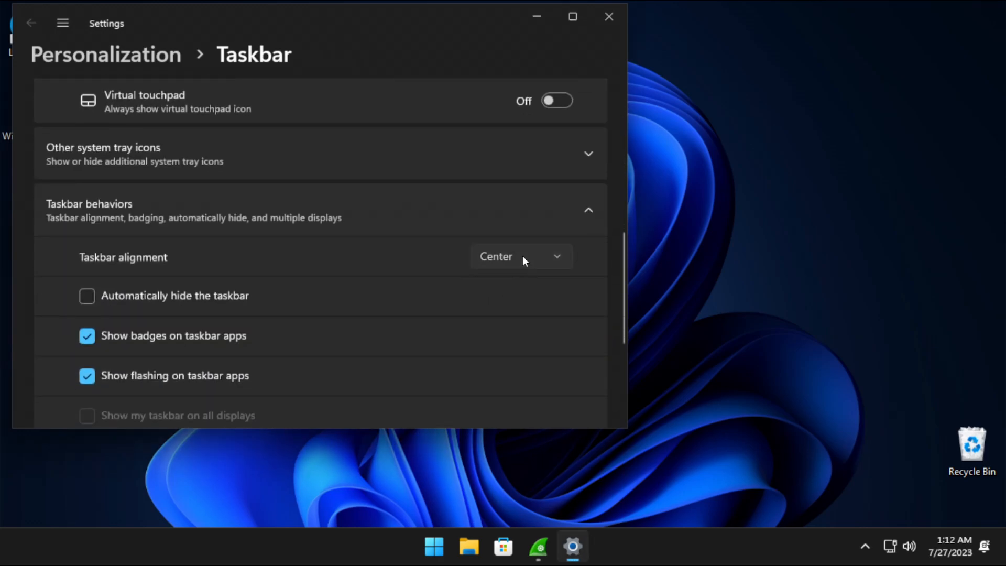
pyautogui.click(500, 236)
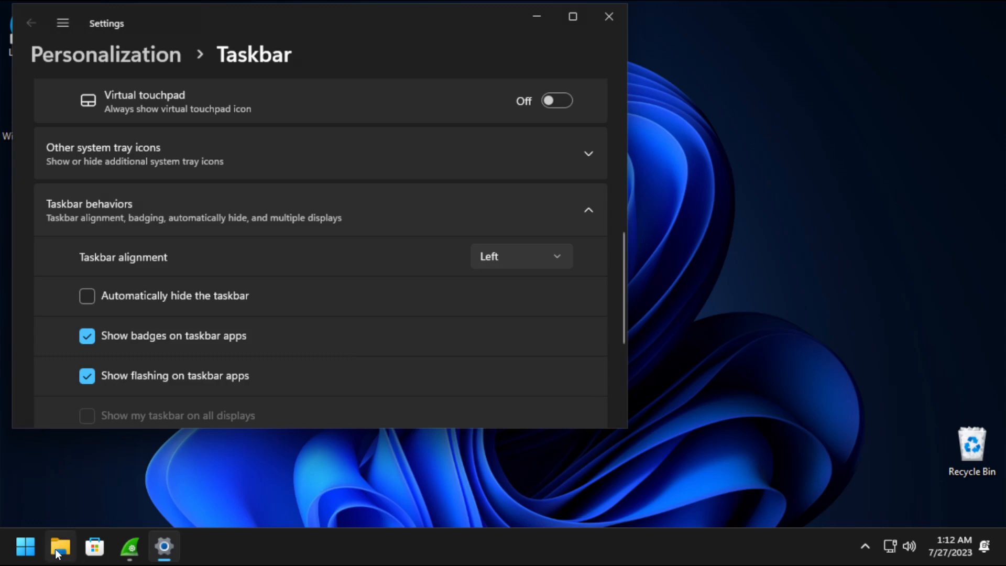
pyautogui.click(608, 16)
pyautogui.click(24, 556)
# Restore the Wireshark DNS capture window from the taskbar.
pyautogui.click(24, 556)
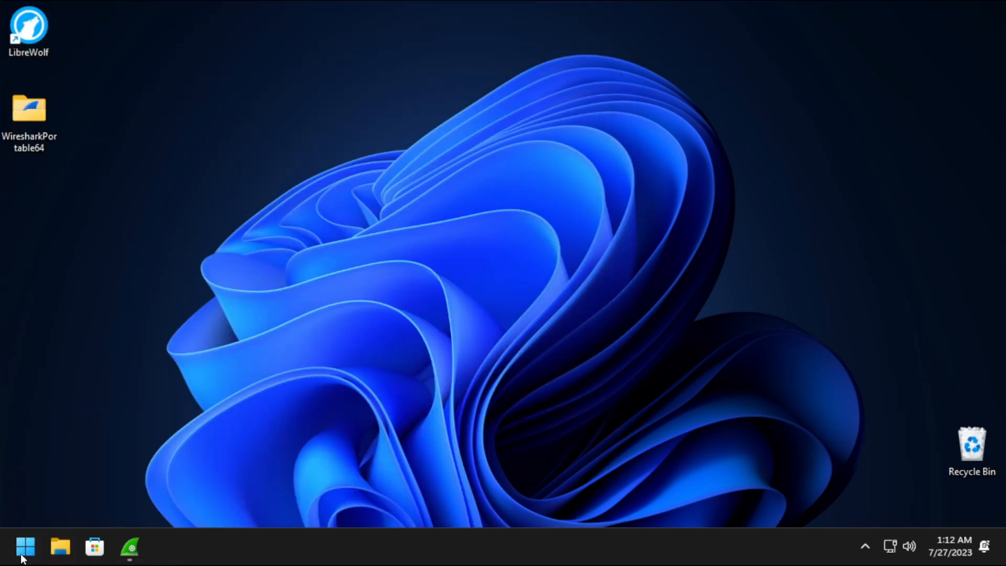
pyautogui.click(24, 556)
pyautogui.click(24, 556)
pyautogui.click(23, 555)
pyautogui.click(23, 555)
pyautogui.click(129, 547)
pyautogui.click(30, 559)
pyautogui.click(31, 558)
pyautogui.click(30, 558)
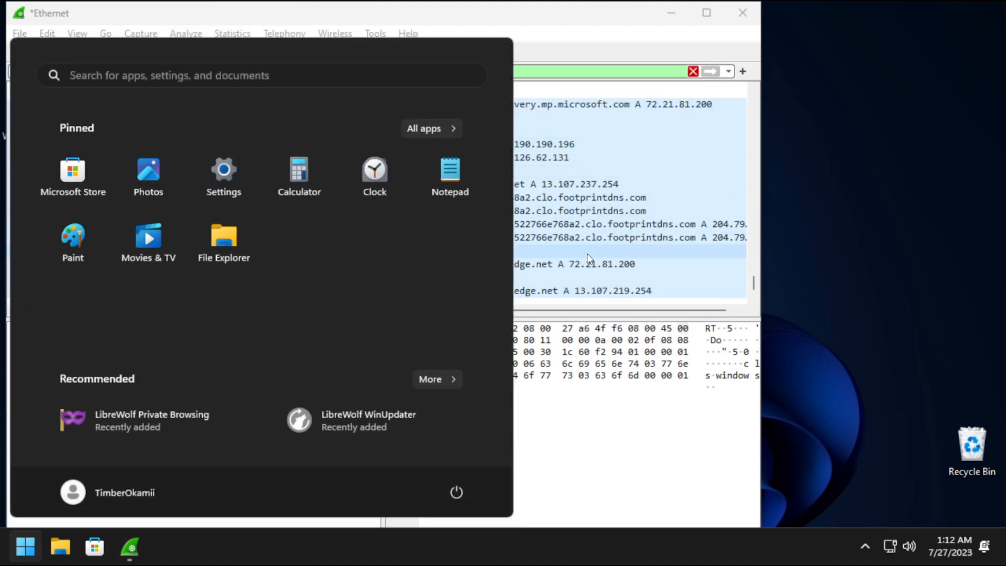
pyautogui.click(610, 264)
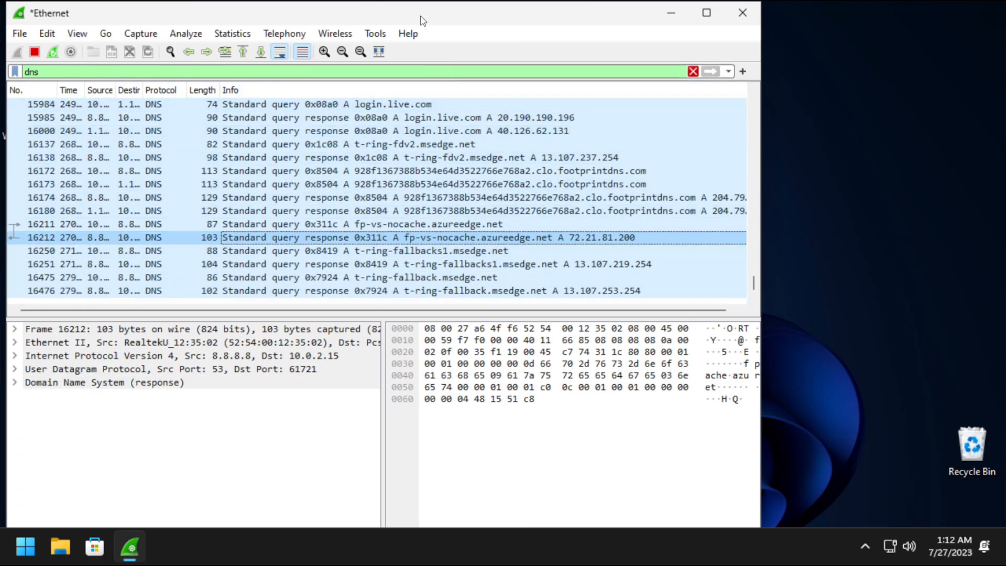
# Move the Wireshark window to the right side of the screen and launch LibreWolf.
pyautogui.moveTo(422, 18); pyautogui.dragTo(662, 21)
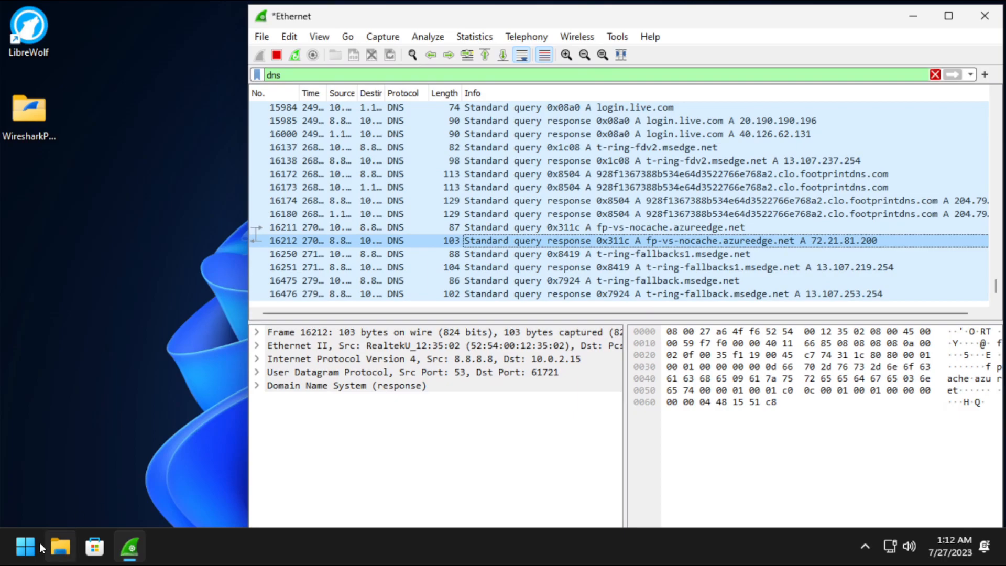
pyautogui.click(27, 553)
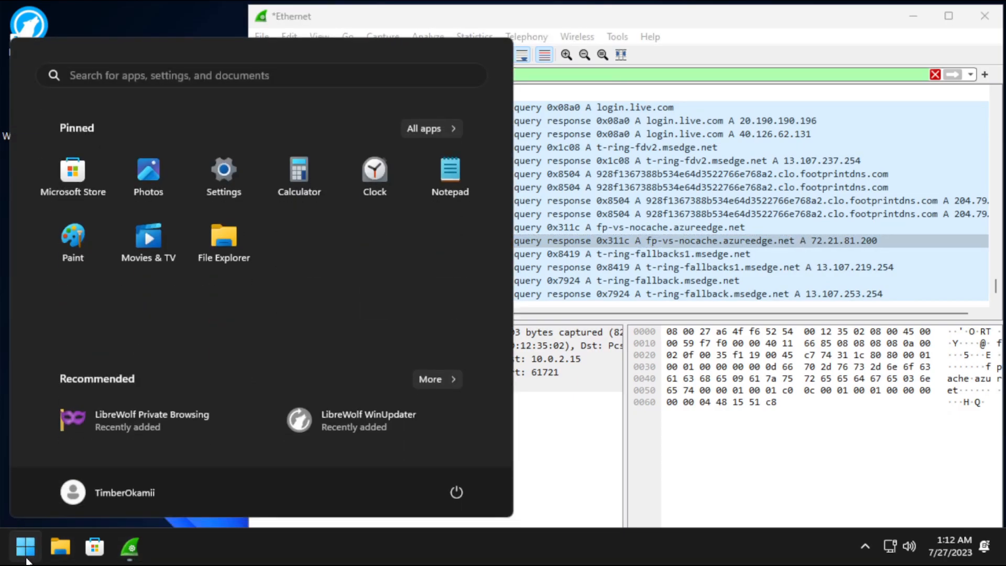
pyautogui.click(27, 558)
pyautogui.click(29, 553)
pyautogui.click(30, 551)
pyautogui.click(30, 551)
pyautogui.click(30, 551)
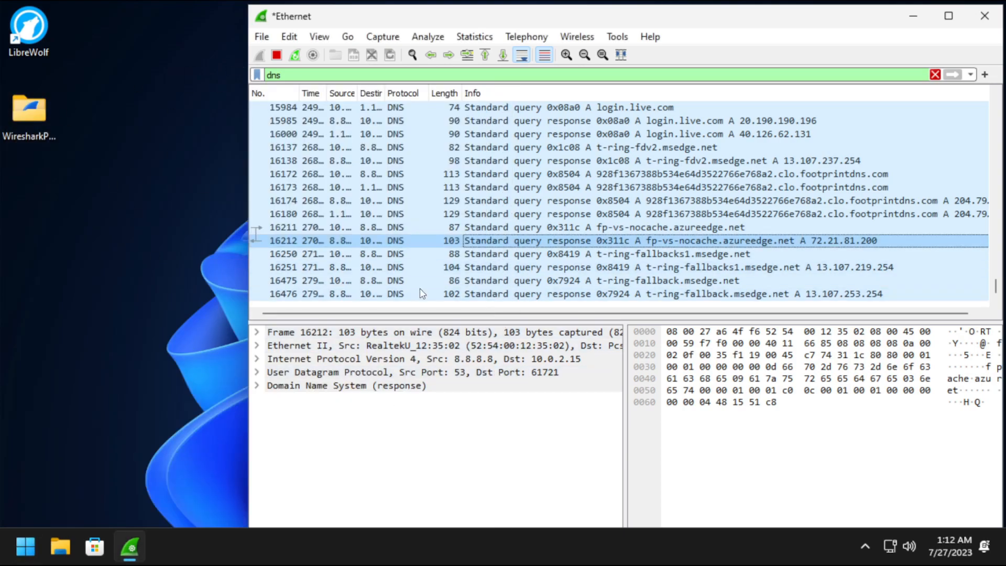
pyautogui.doubleClick(28, 26)
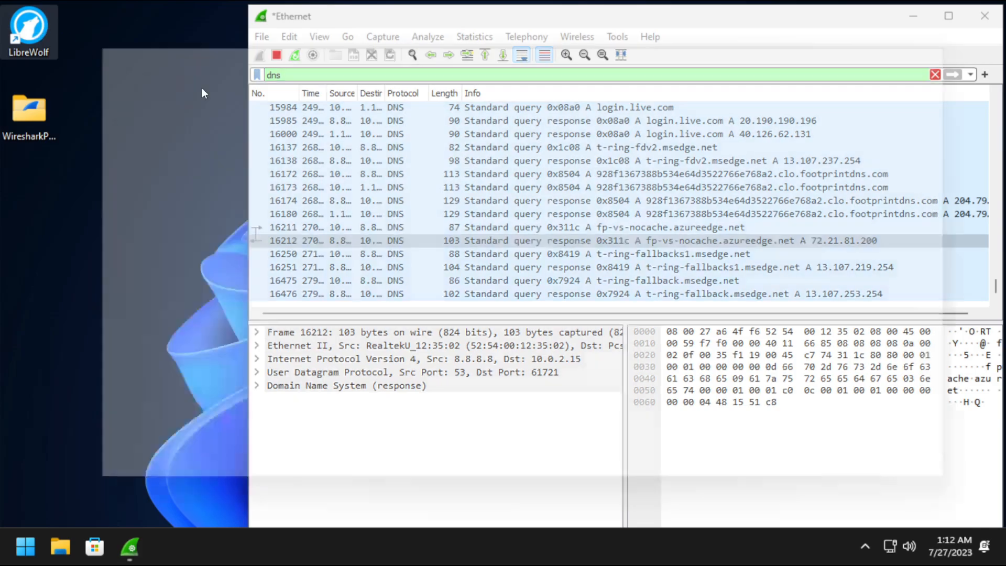
# Search the web for 'shutup10' and open the official oo-software.com page.
pyautogui.write('shutup10')
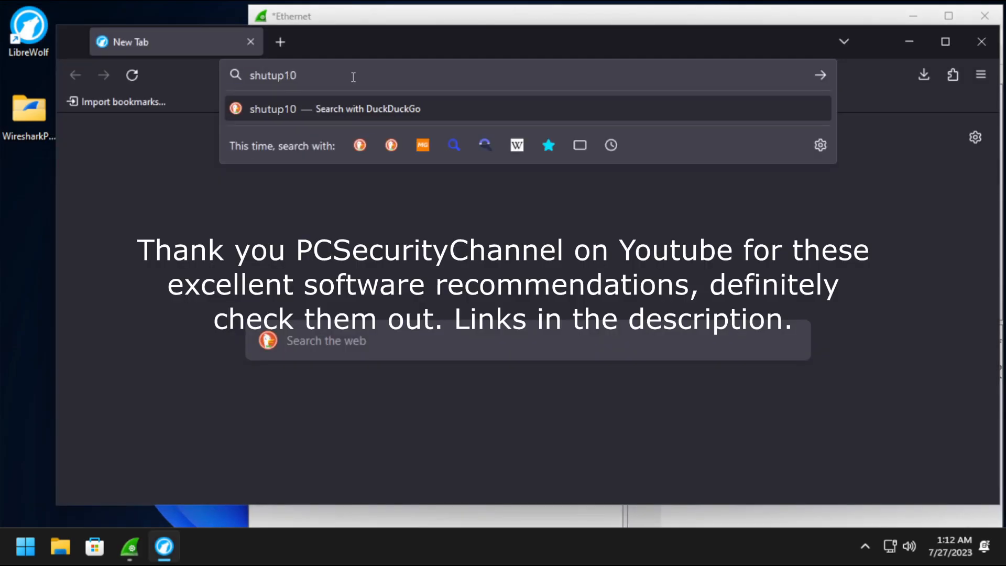
pyautogui.press('Return')
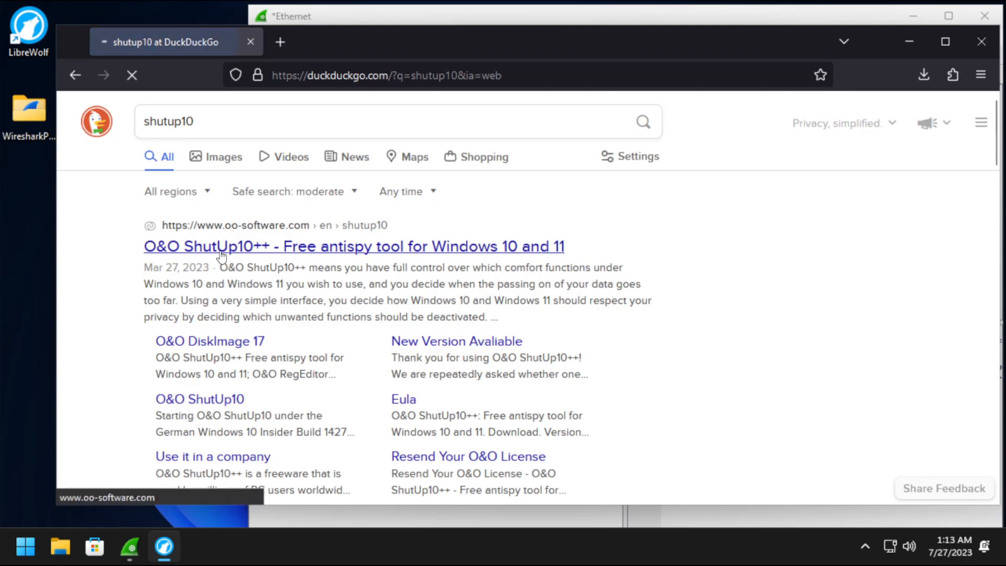
pyautogui.click(292, 250)
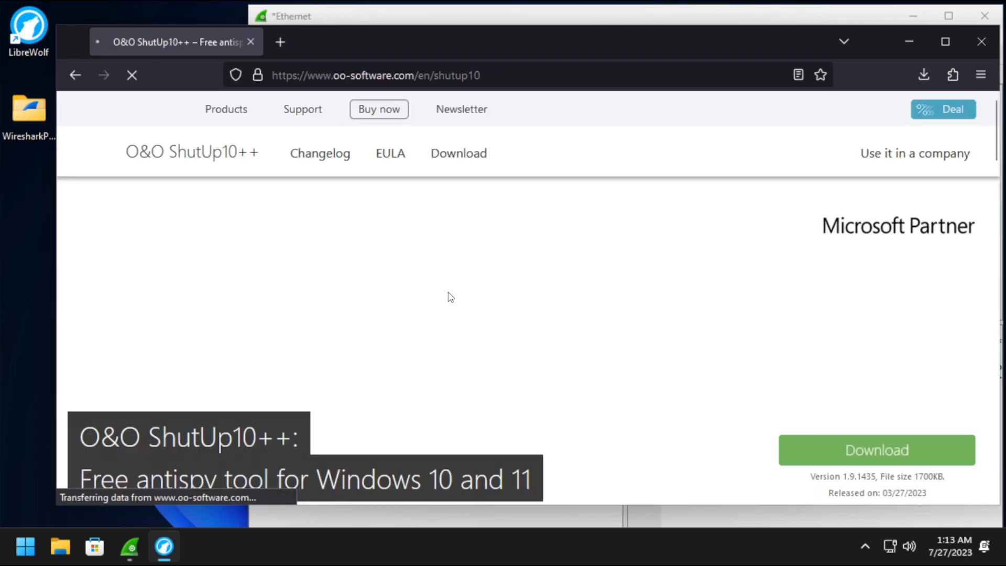
# Download OOSU10.exe to the Downloads folder and run it from the downloads panel.
pyautogui.scroll(-3, 448, 294)
pyautogui.click(886, 296)
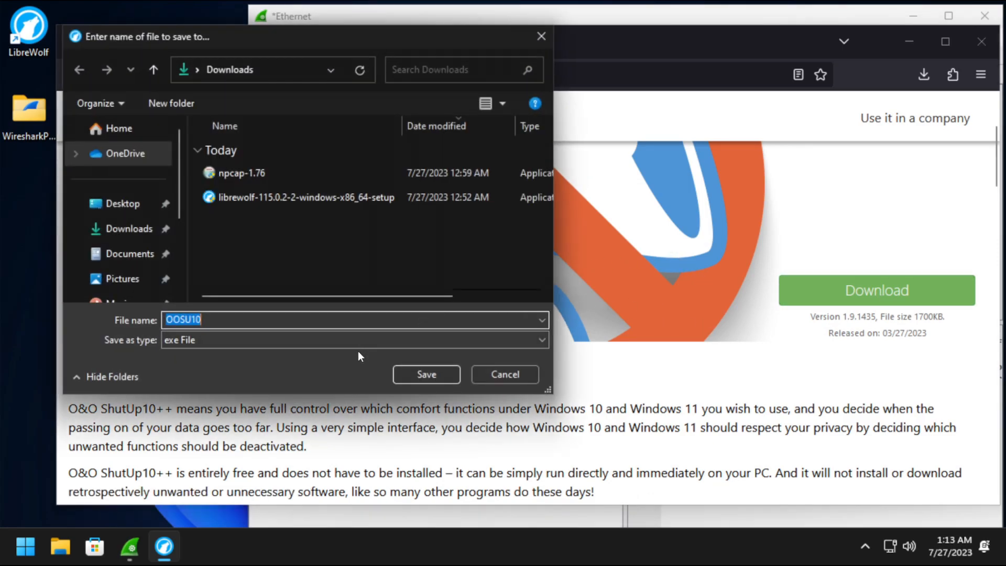
pyautogui.click(413, 372)
pyautogui.click(924, 75)
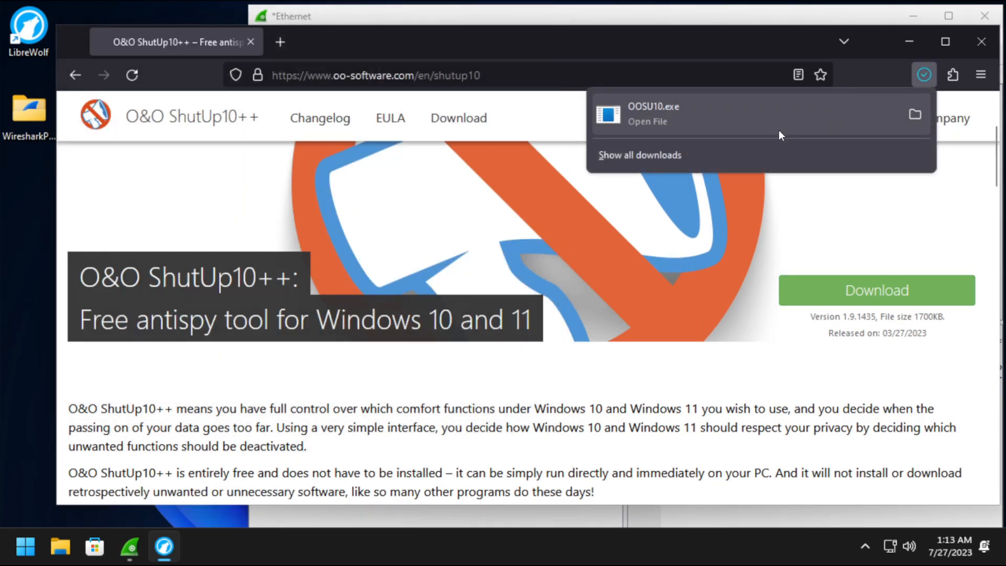
pyautogui.click(779, 123)
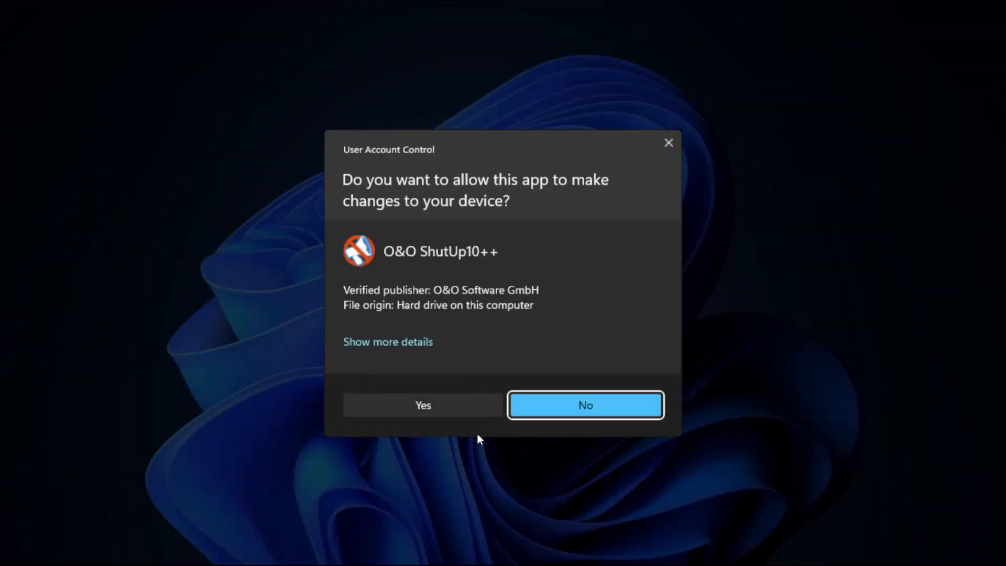
# Let ShutUp10++ run as administrator, minimize the browser and move ShutUp10++ left.
pyautogui.click(473, 407)
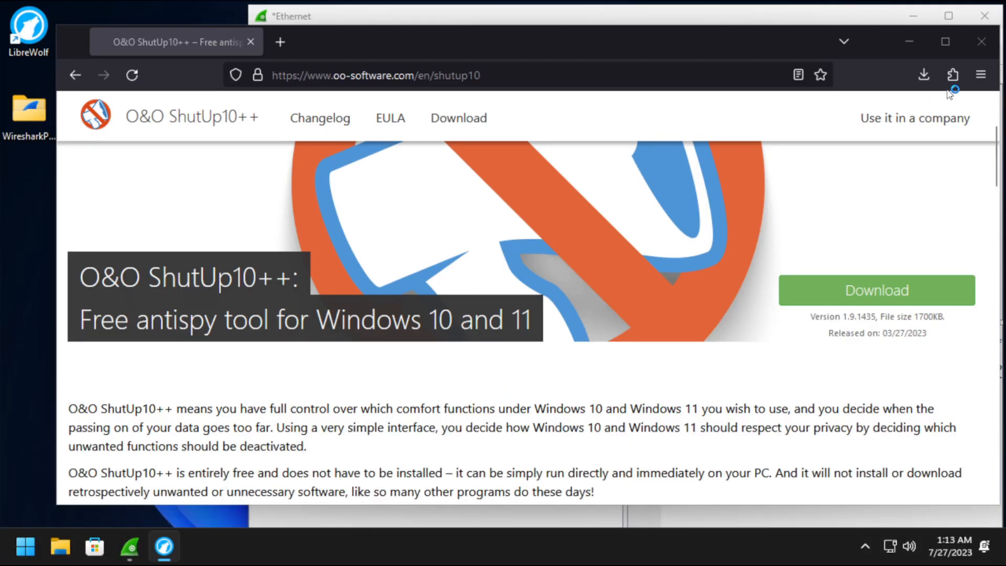
pyautogui.click(915, 43)
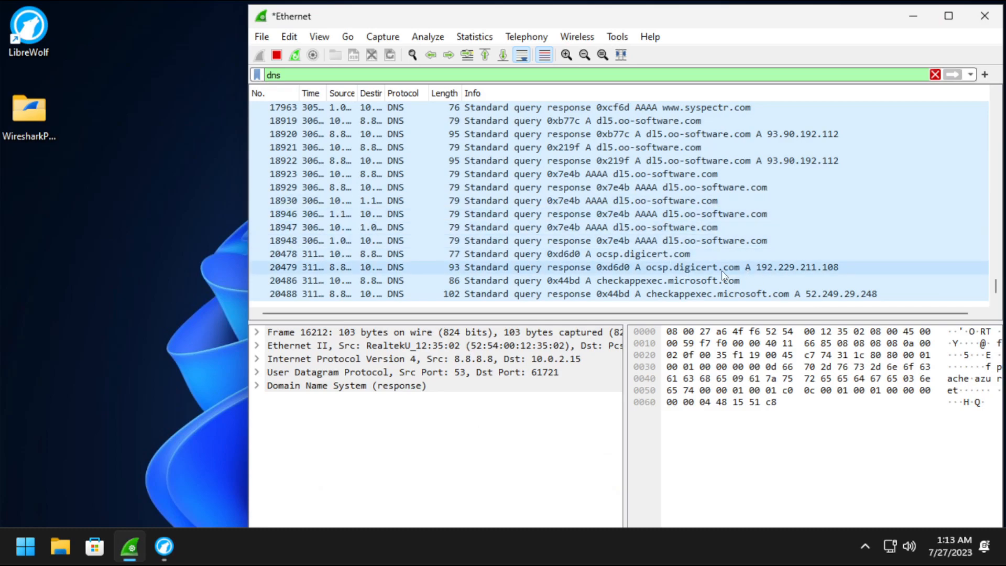
pyautogui.scroll(15, 734, 262)
pyautogui.scroll(-15, 762, 224)
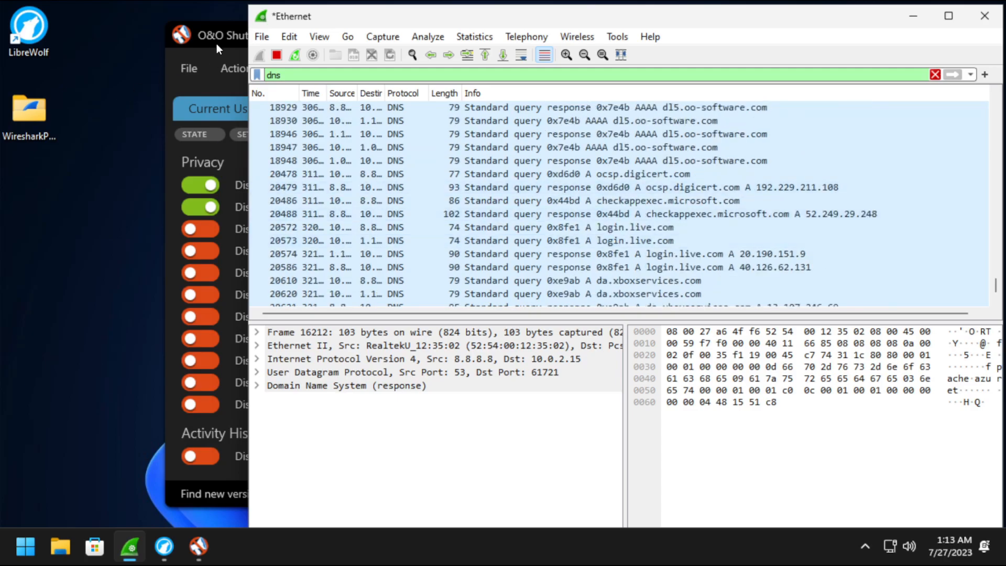
pyautogui.click(216, 41)
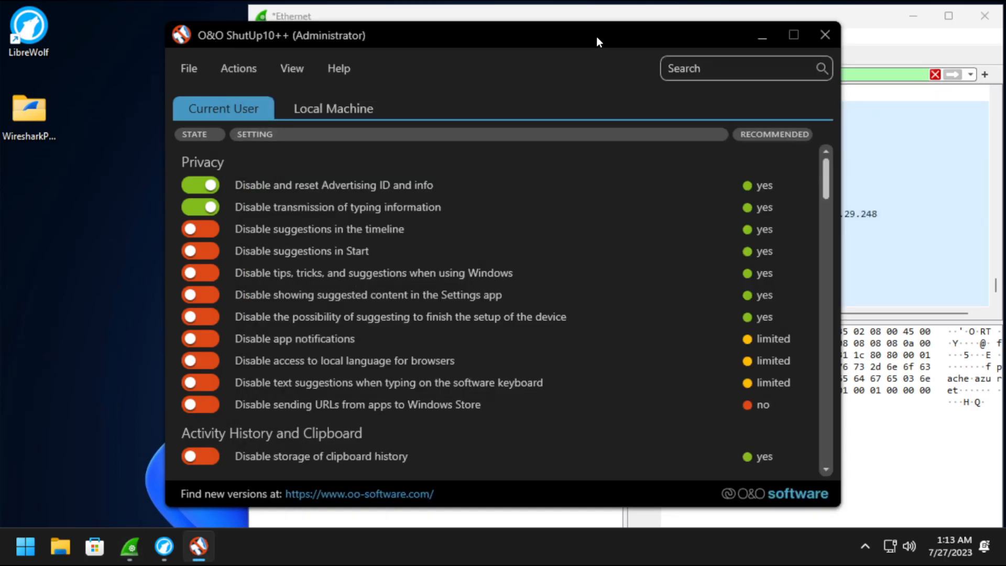
pyautogui.moveTo(596, 36); pyautogui.dragTo(445, 31)
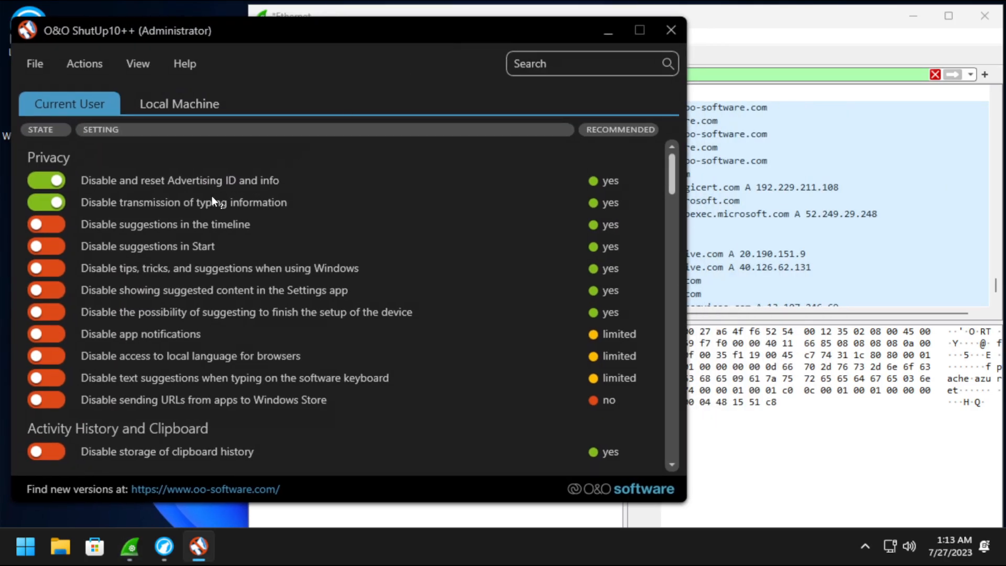
# Apply only the recommended settings, accepting the restore-point warning.
pyautogui.click(84, 63)
pyautogui.click(118, 99)
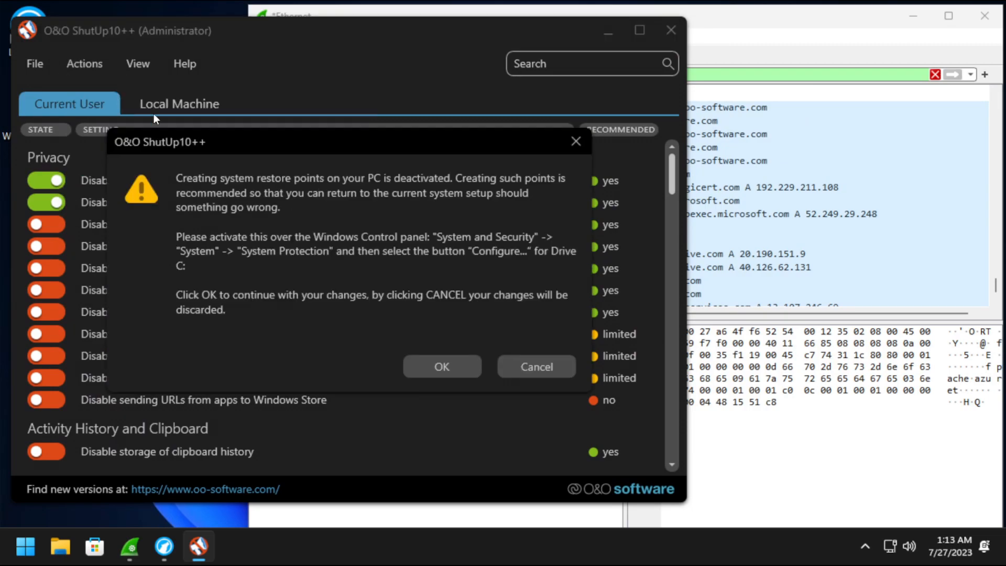
pyautogui.click(458, 370)
pyautogui.scroll(-2, 327, 293)
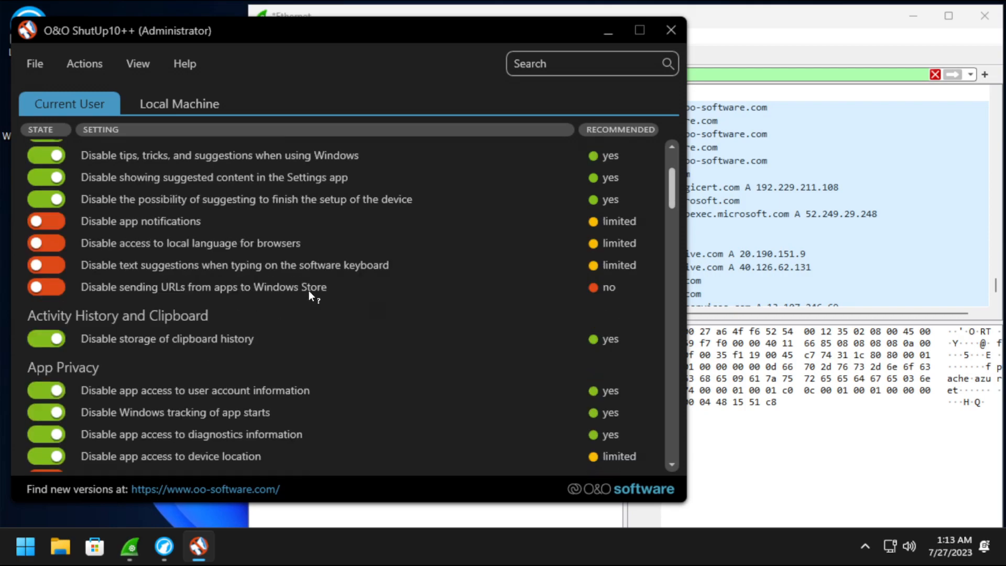
pyautogui.scroll(1, 310, 292)
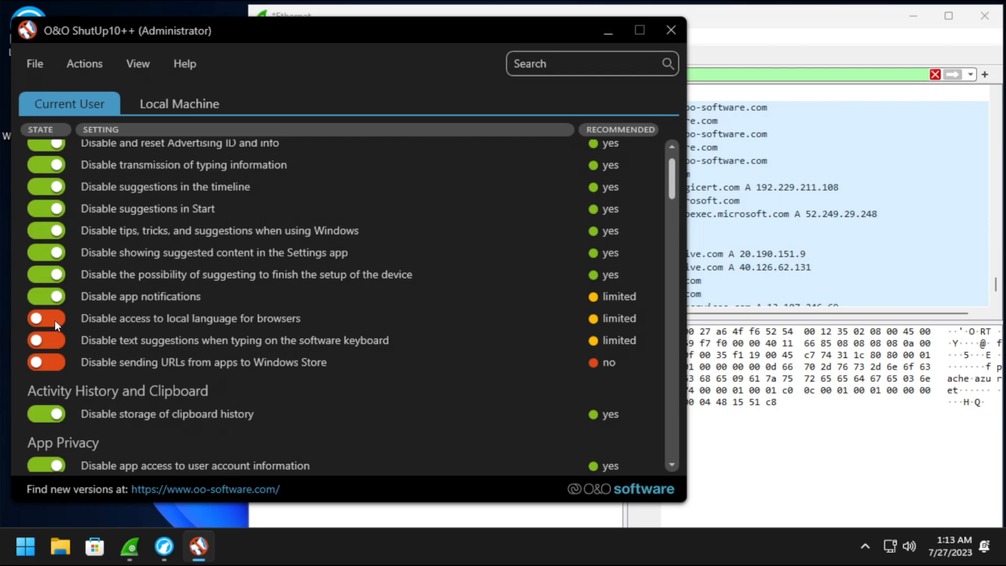
pyautogui.scroll(-6, 60, 320)
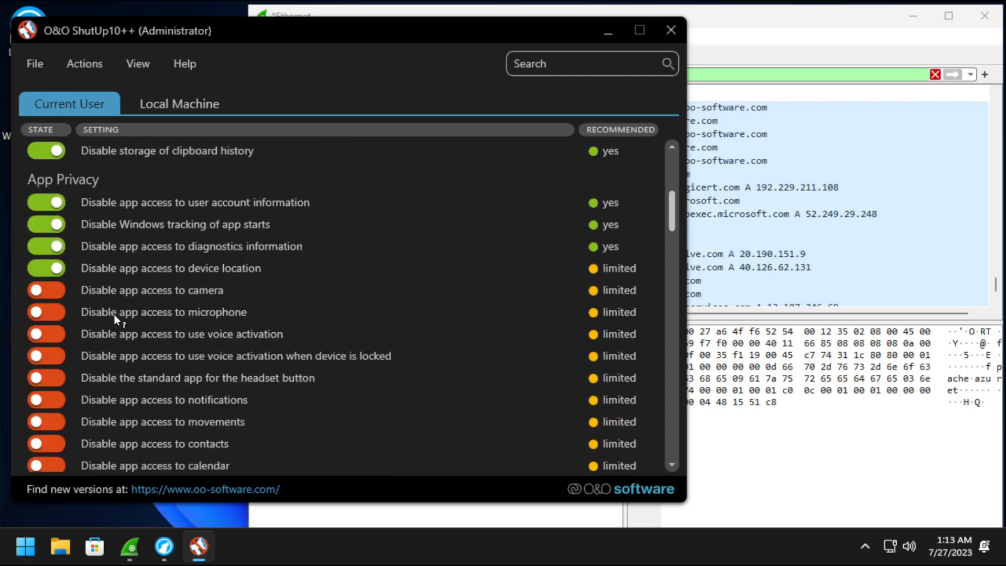
pyautogui.scroll(-3, 61, 218)
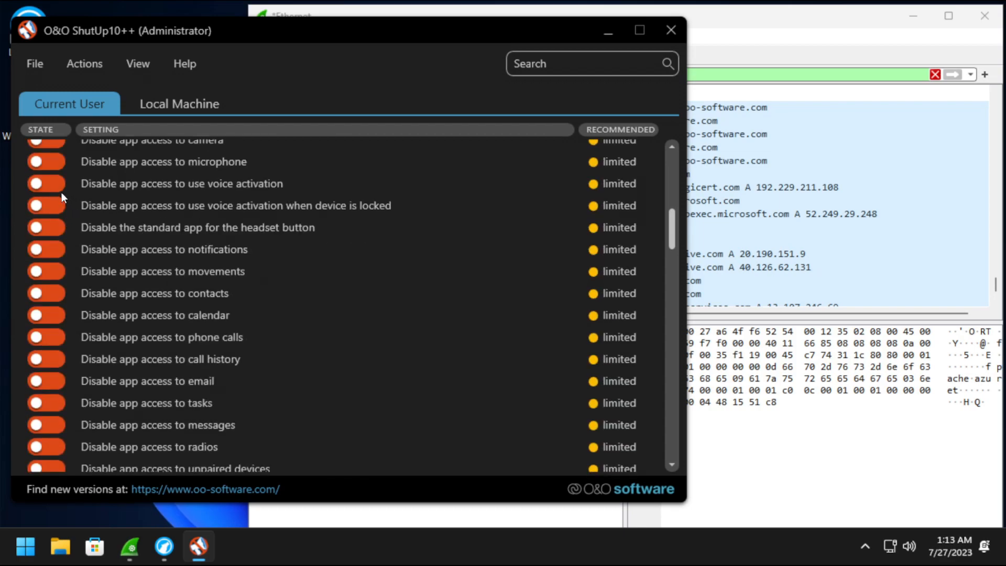
# Disable app voice activation, voice activation when locked, and the headset button's standard app.
pyautogui.click(55, 210)
pyautogui.click(57, 229)
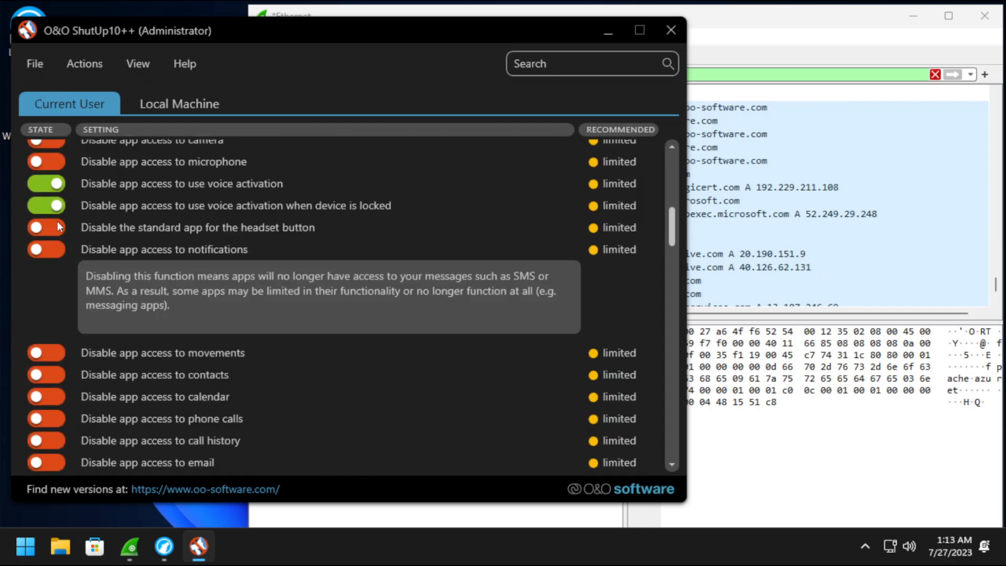
pyautogui.click(52, 250)
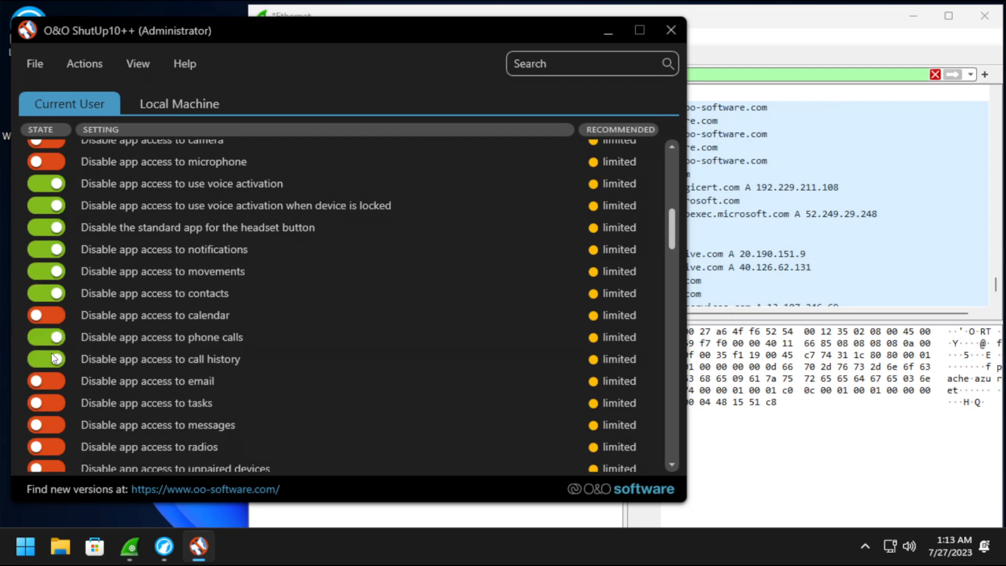
pyautogui.scroll(1, 53, 165)
pyautogui.scroll(-4, 56, 291)
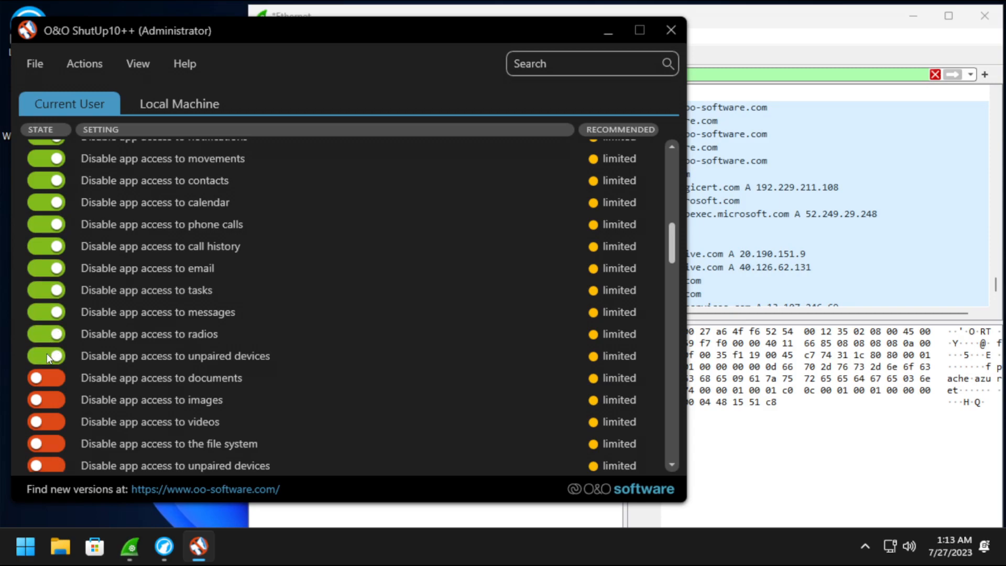
# Block app access to videos, images, file system, unpaired devices, eye tracking and screenshots.
pyautogui.click(56, 428)
pyautogui.click(56, 407)
pyautogui.scroll(-3, 50, 466)
pyautogui.click(57, 360)
pyautogui.click(51, 369)
pyautogui.click(49, 392)
pyautogui.click(47, 426)
pyautogui.click(49, 401)
pyautogui.scroll(-3, 58, 388)
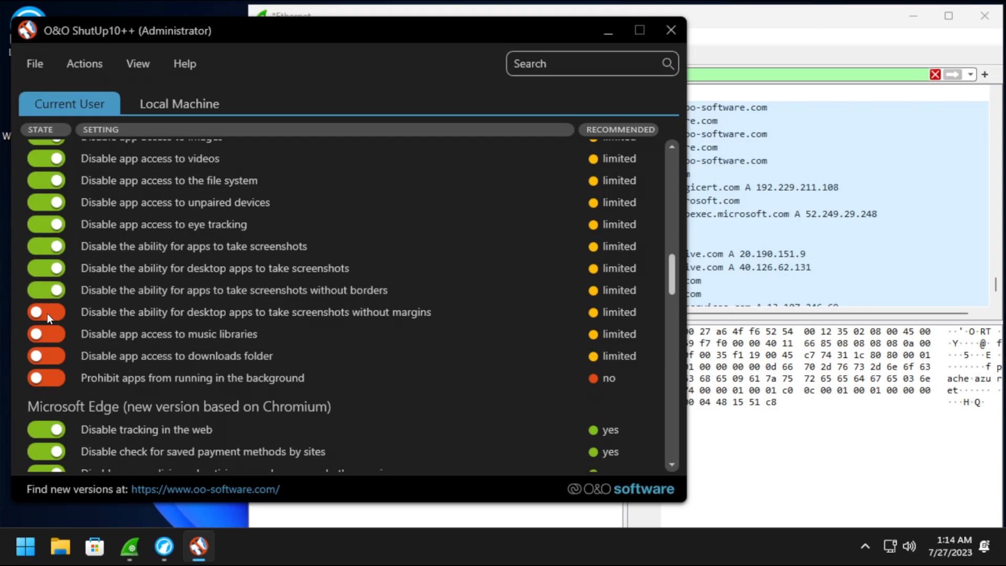
# Disable the SmartScreen Filter in Edge.
pyautogui.scroll(-6, 79, 374)
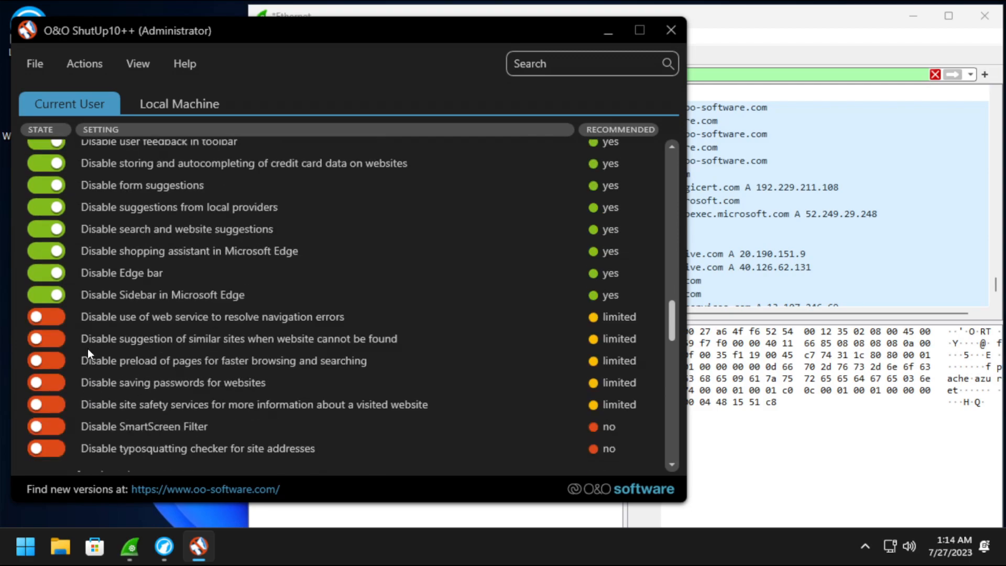
pyautogui.scroll(-1, 61, 344)
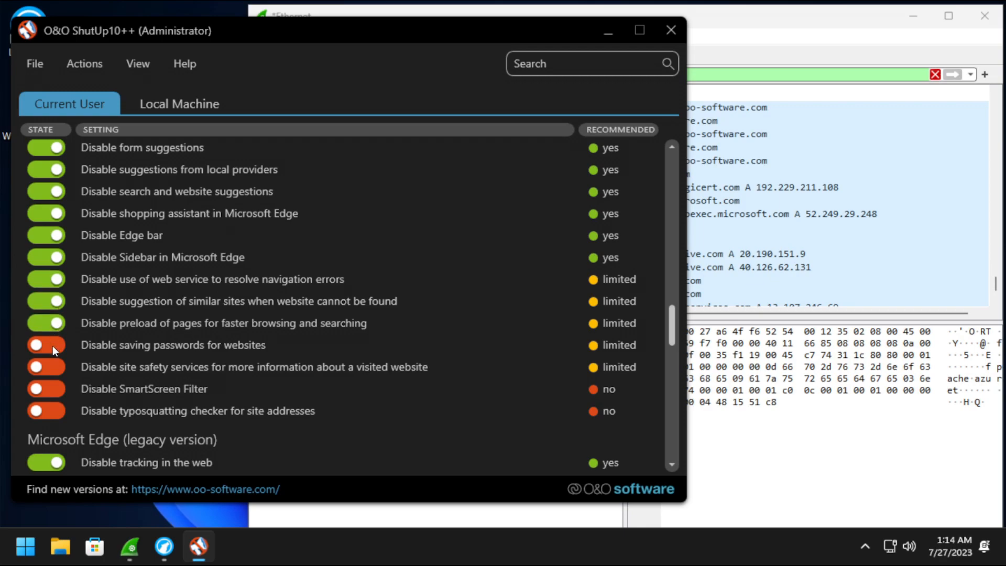
pyautogui.click(53, 387)
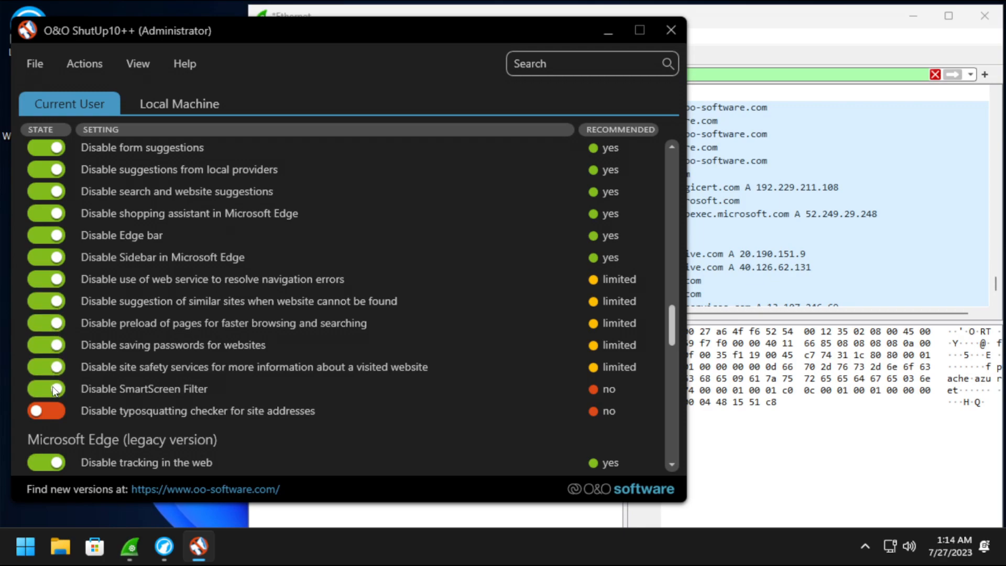
pyautogui.scroll(-7, 79, 441)
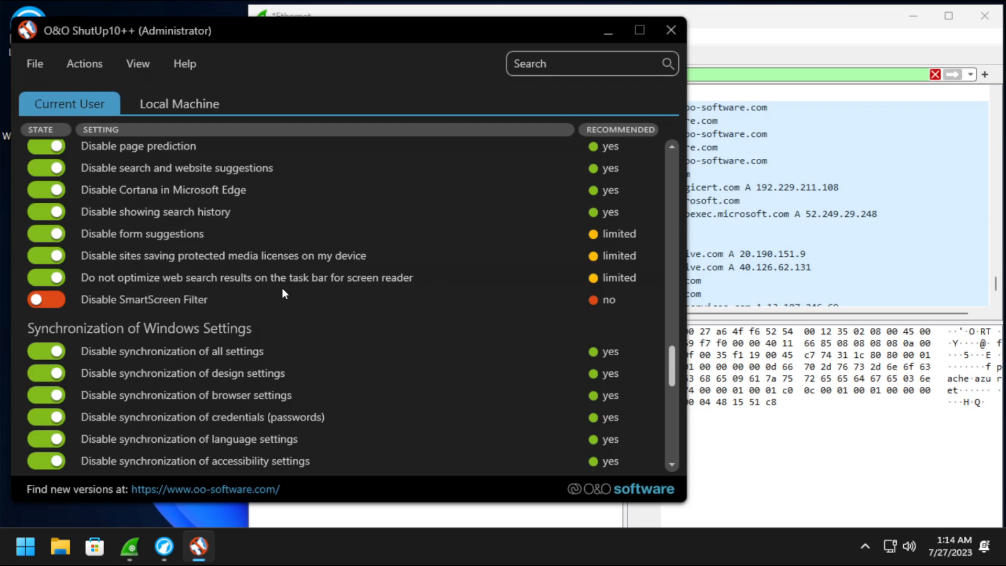
pyautogui.scroll(-2, 175, 341)
pyautogui.scroll(1, 176, 311)
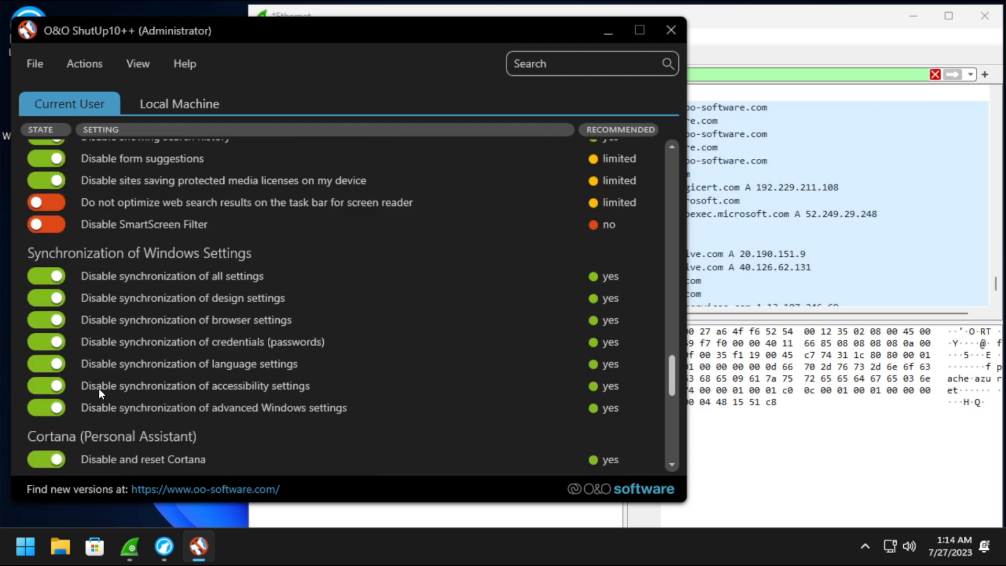
pyautogui.scroll(-2, 98, 388)
pyautogui.scroll(3, 82, 299)
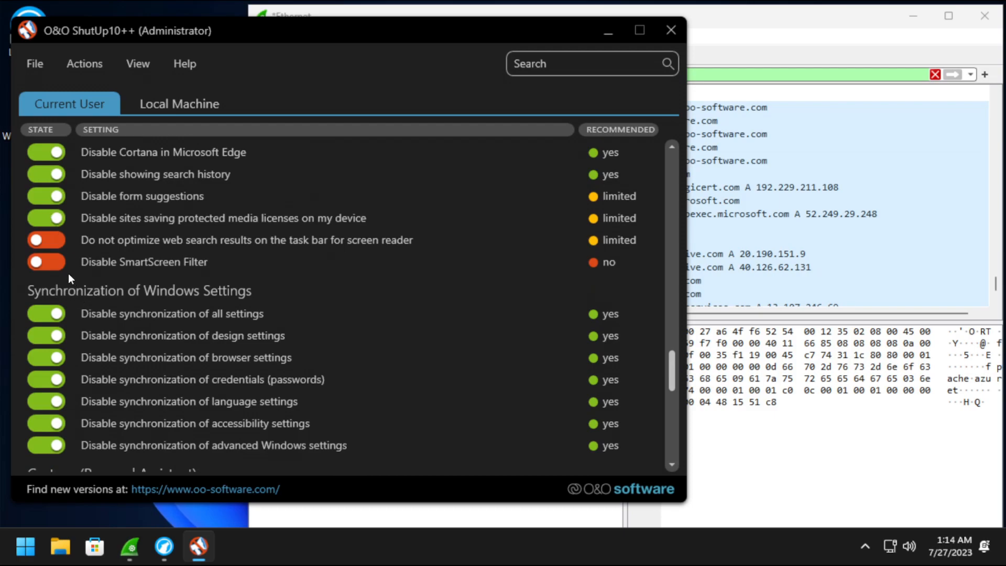
pyautogui.scroll(-7, 56, 324)
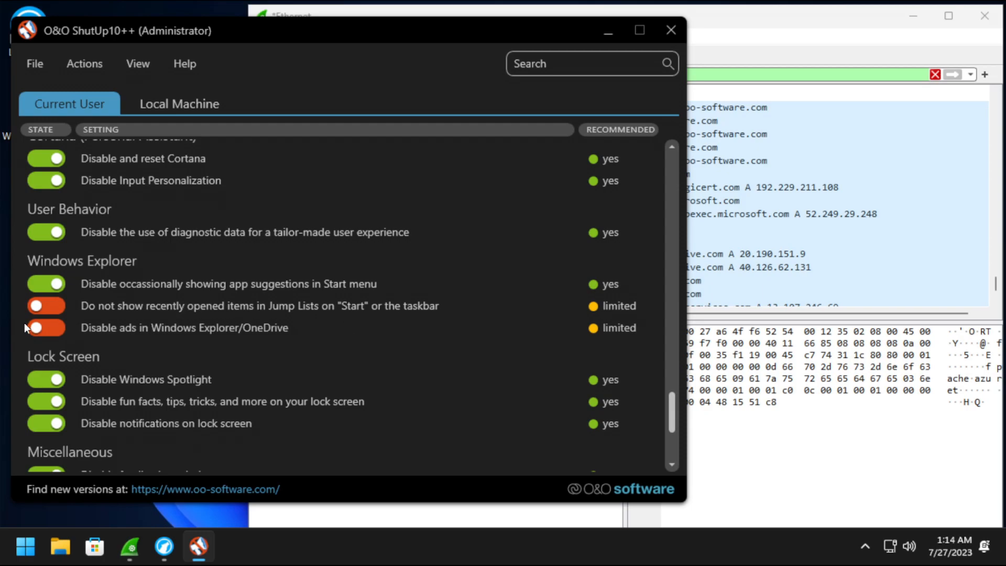
pyautogui.scroll(-1, 122, 334)
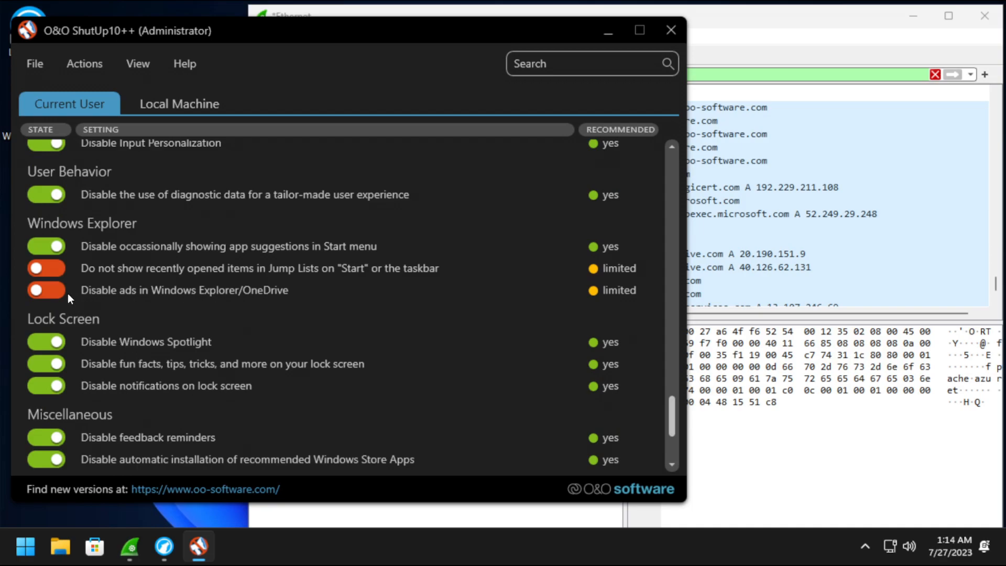
pyautogui.scroll(-4, 122, 317)
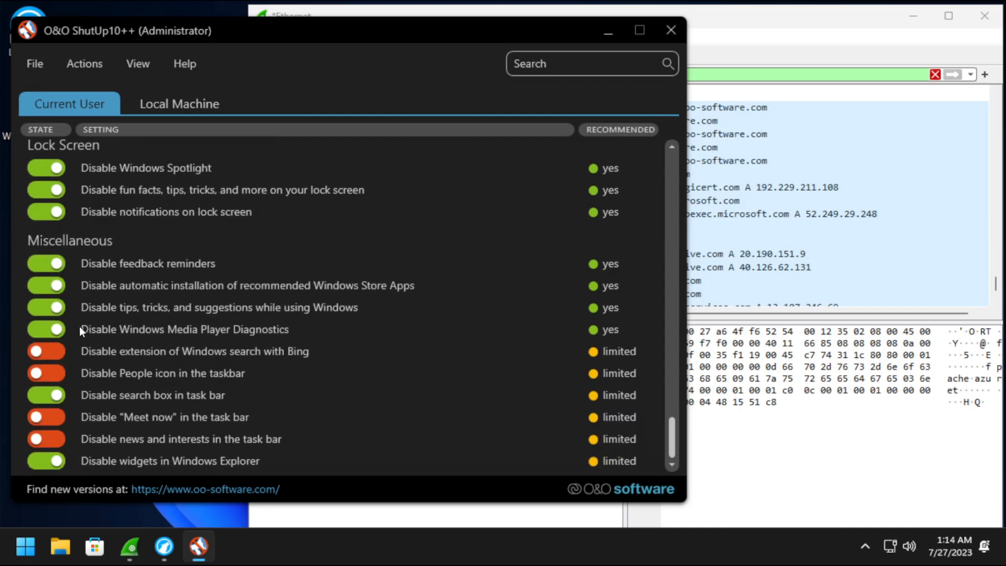
# Disable Bing search extension, Meet now in the taskbar, and widgets in Windows Explorer.
pyautogui.click(55, 349)
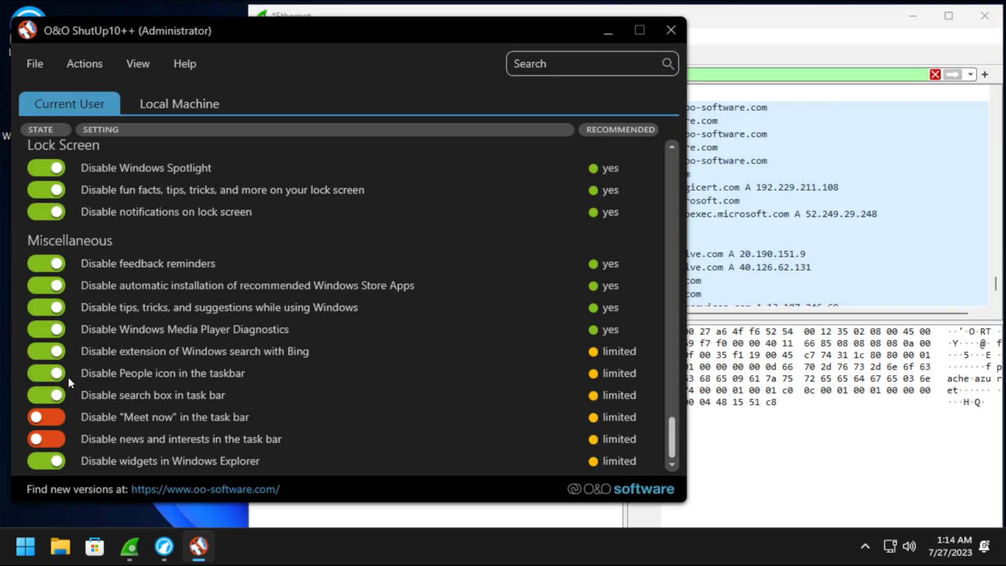
pyautogui.click(51, 428)
pyautogui.click(50, 454)
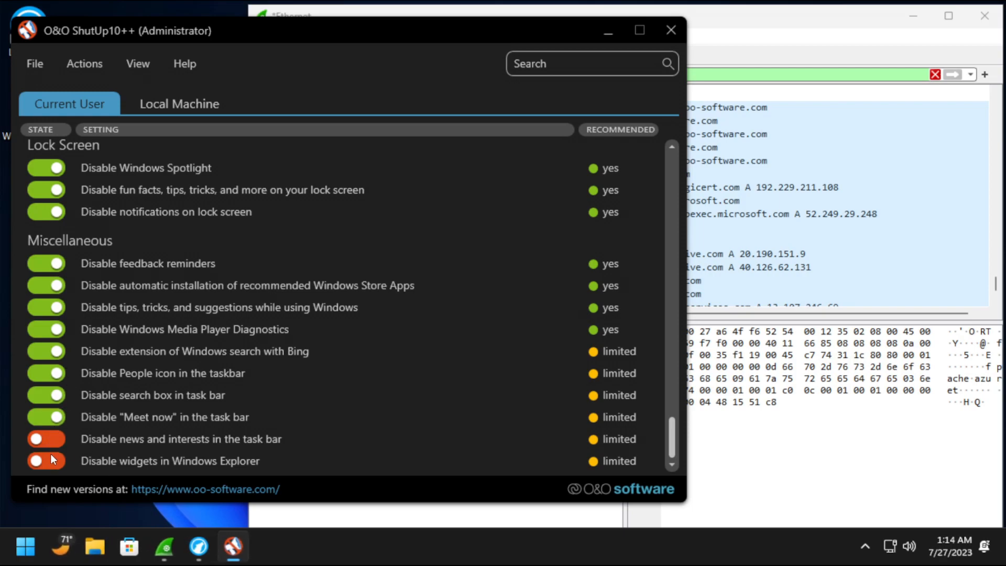
pyautogui.click(51, 461)
pyautogui.scroll(8, 218, 270)
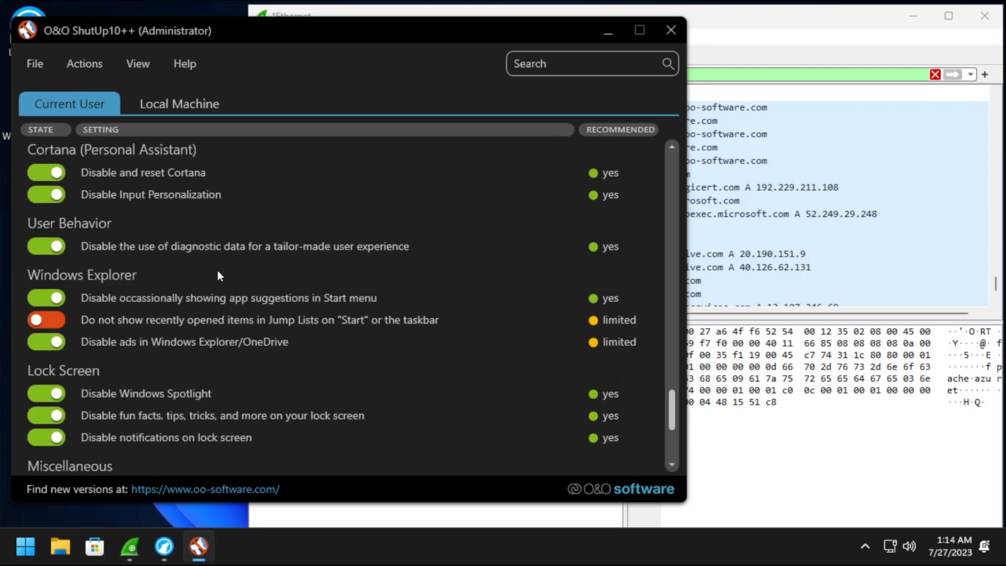
# Switch to the Local Machine settings and scroll down to App Privacy.
pyautogui.click(170, 105)
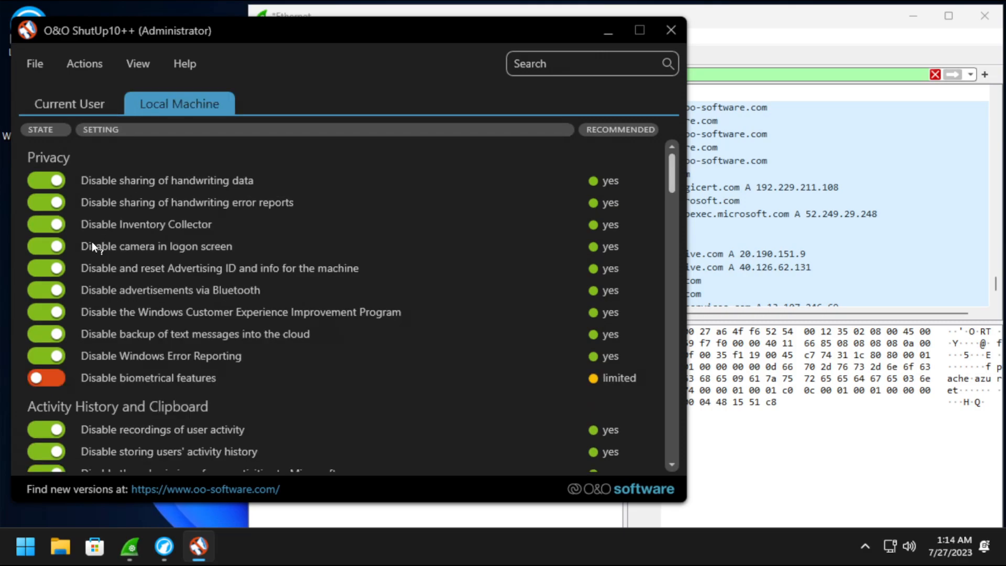
pyautogui.scroll(-3, 88, 272)
pyautogui.scroll(1, 90, 279)
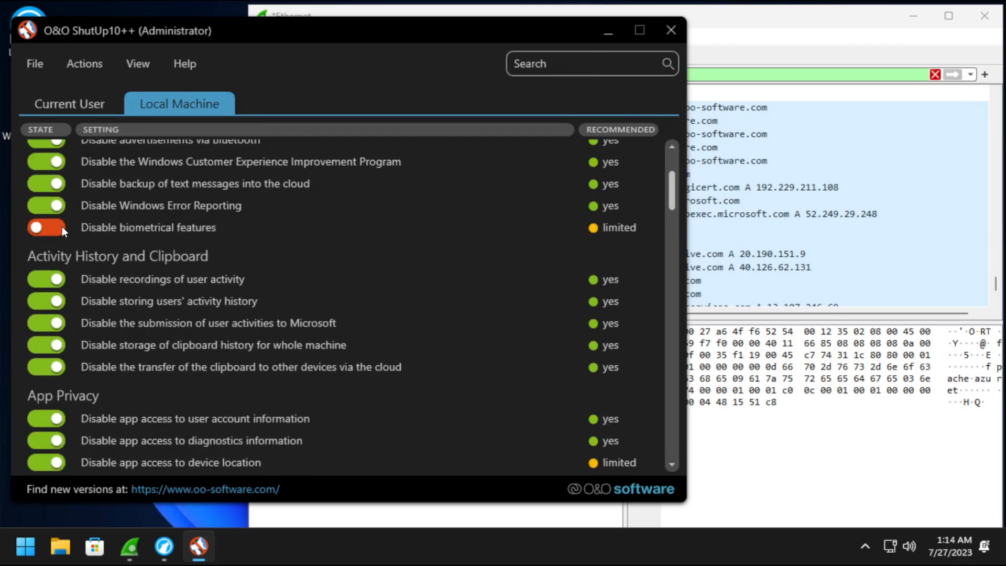
pyautogui.scroll(3, 179, 245)
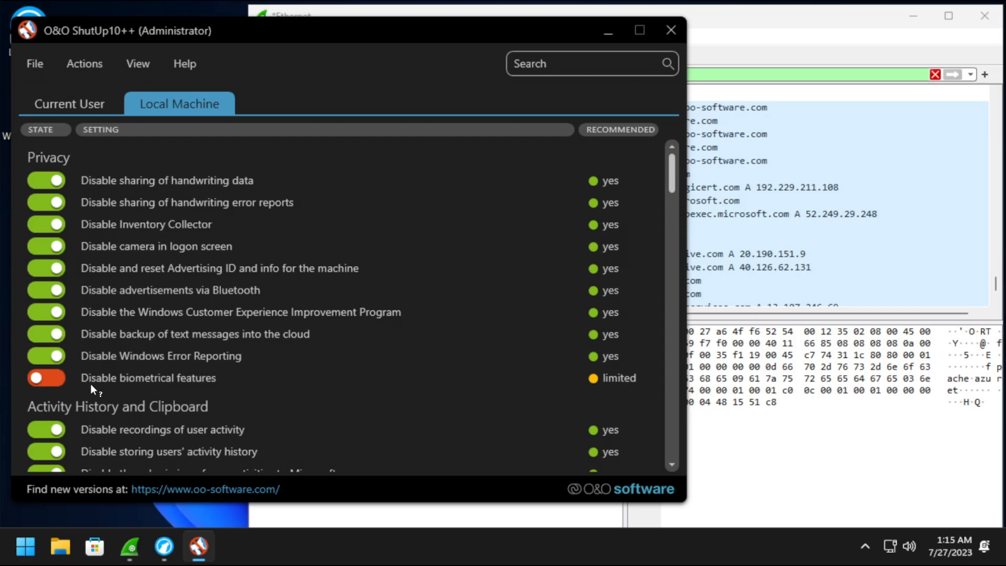
pyautogui.scroll(-2, 81, 377)
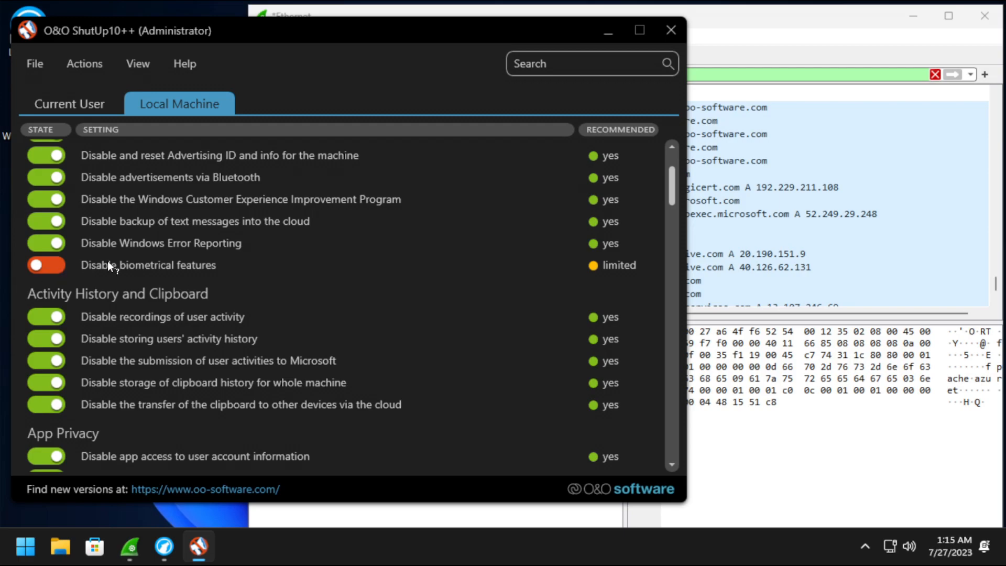
pyautogui.scroll(-3, 146, 277)
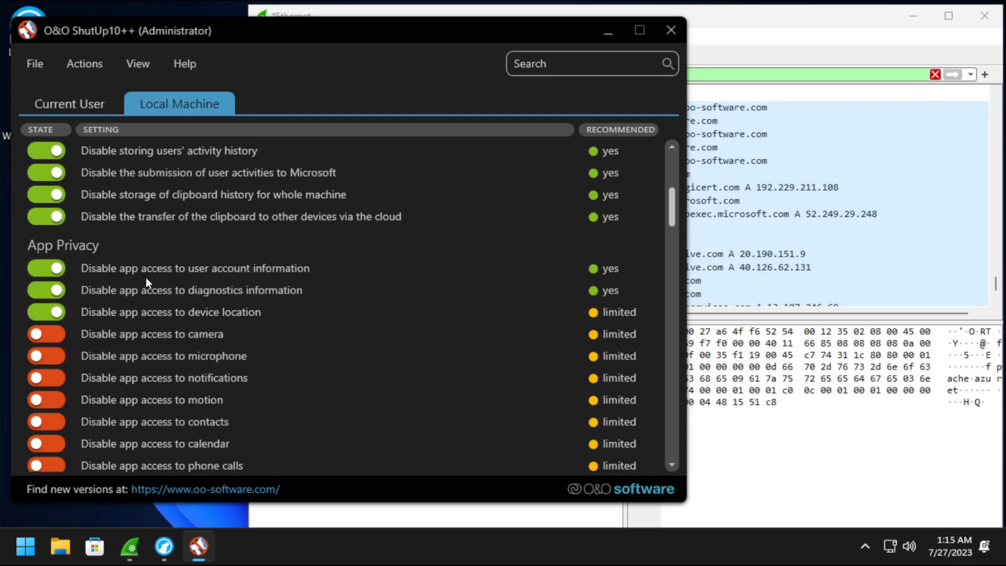
pyautogui.scroll(-3, 146, 277)
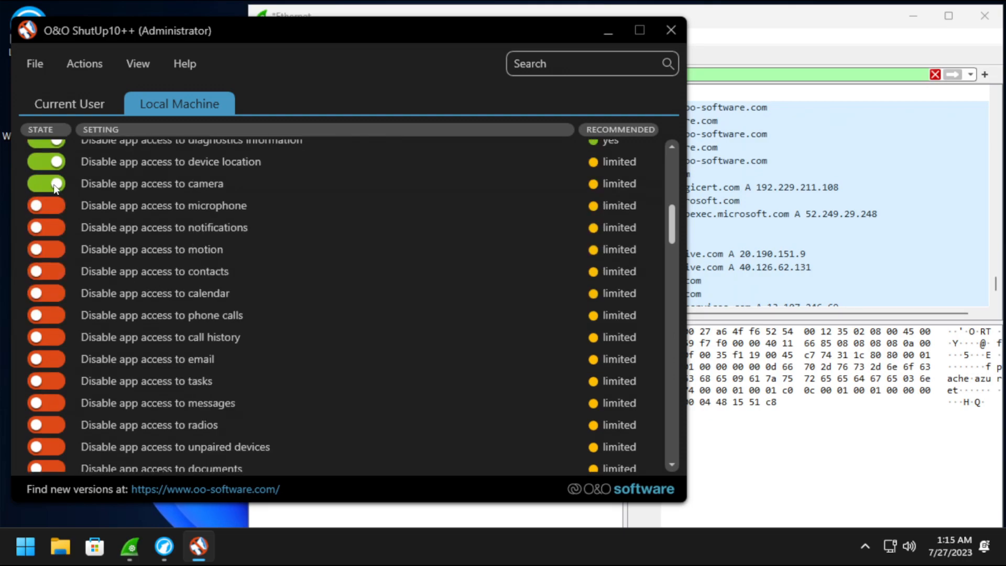
# Block app access to notifications, motion, phone calls, call history, tasks and radios.
pyautogui.click(52, 228)
pyautogui.click(53, 249)
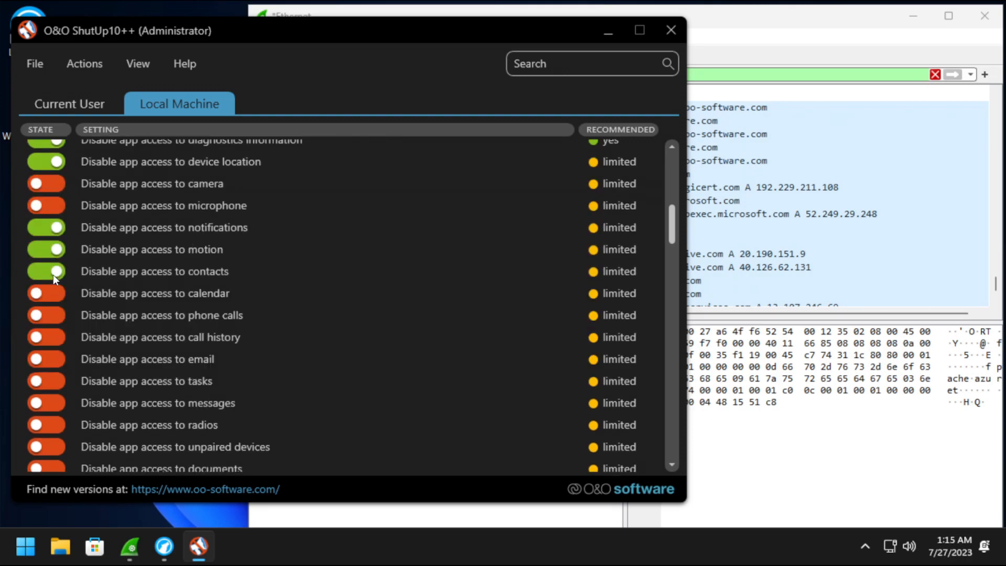
pyautogui.click(51, 317)
pyautogui.click(52, 337)
pyautogui.click(55, 380)
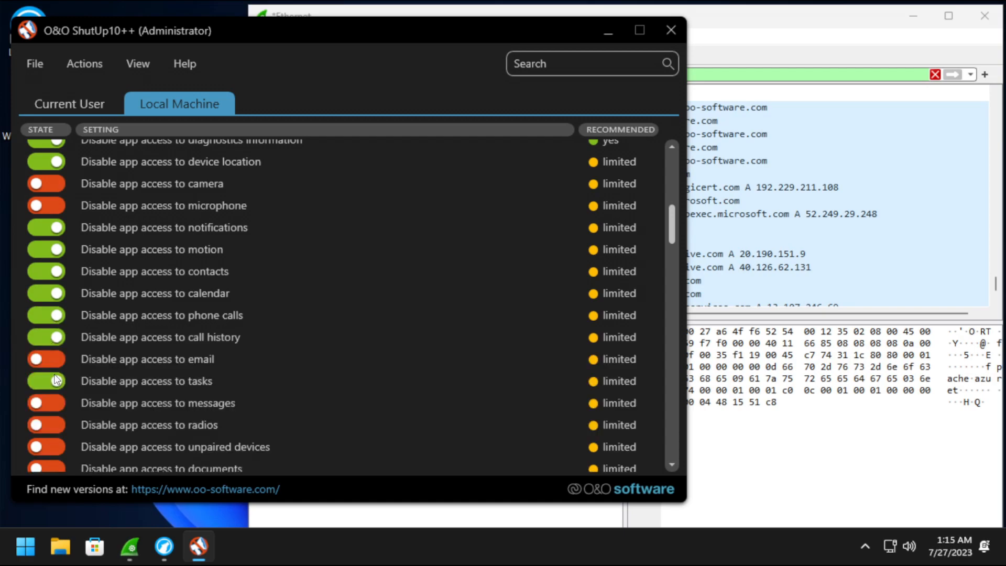
pyautogui.click(52, 425)
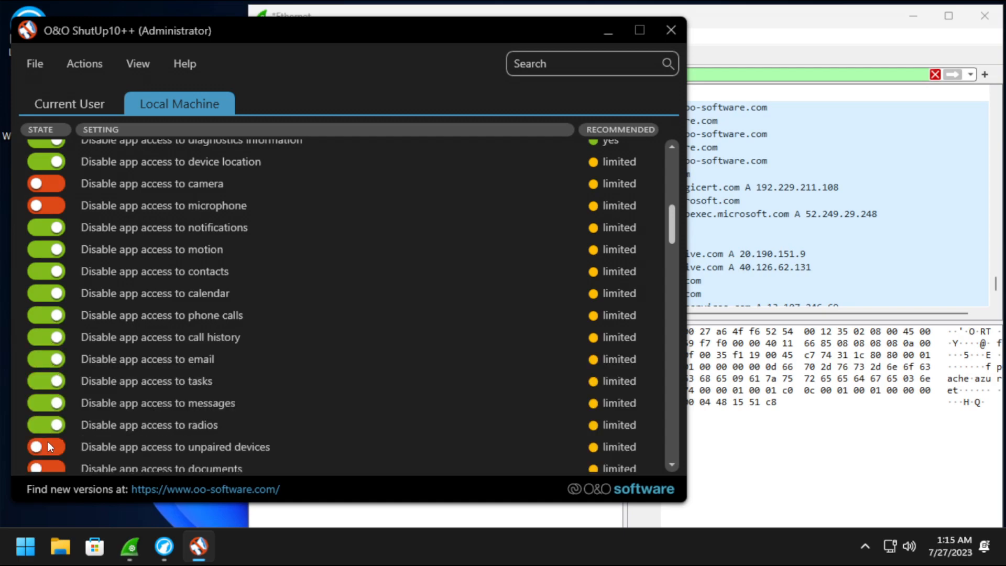
# Block app access to documents, images, the file system and unpaired devices.
pyautogui.scroll(-3, 52, 366)
pyautogui.click(51, 320)
pyautogui.click(51, 341)
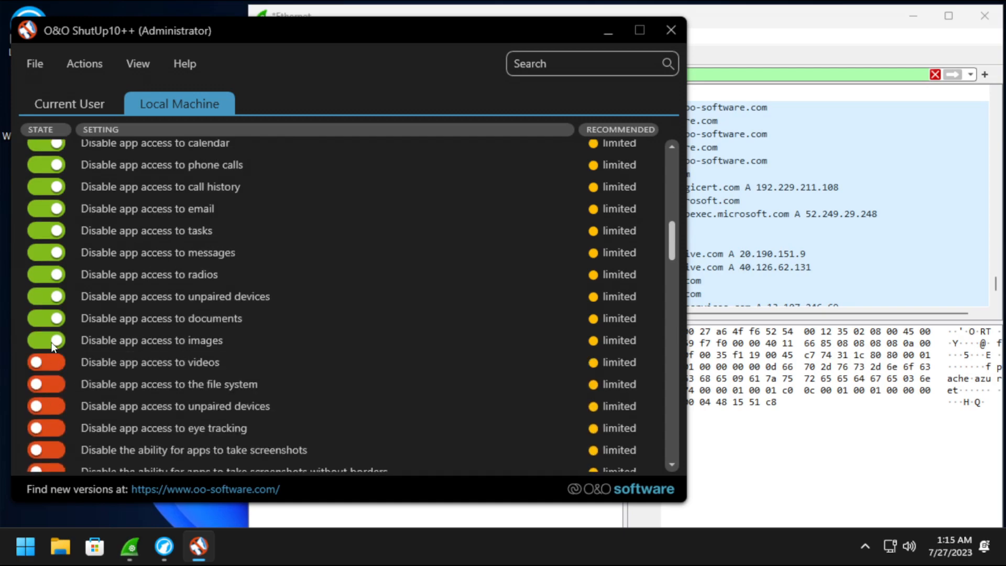
pyautogui.click(49, 387)
pyautogui.click(52, 407)
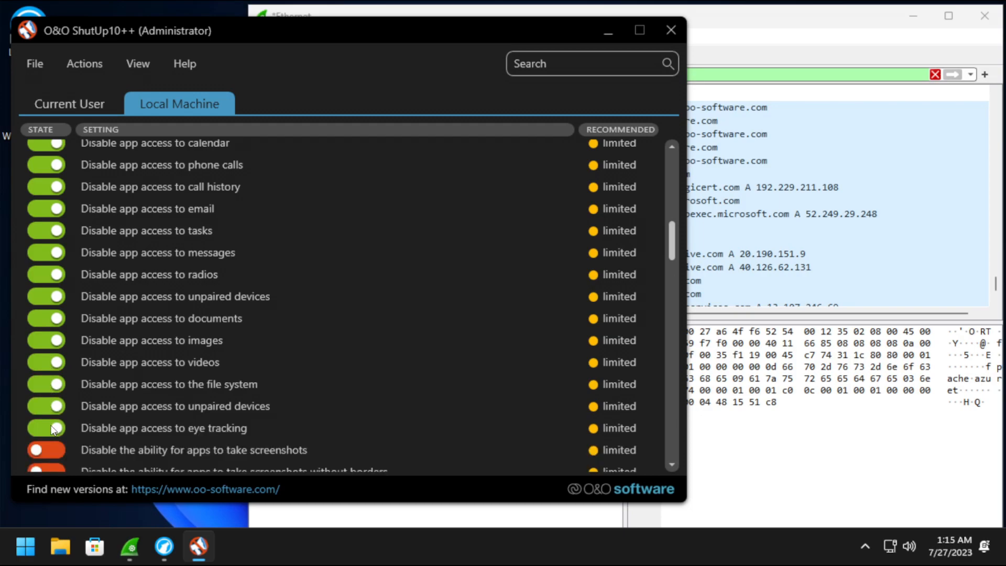
# Switch off 'Disable sensors for locating the system' so location sensors stay enabled.
pyautogui.scroll(-3, 54, 329)
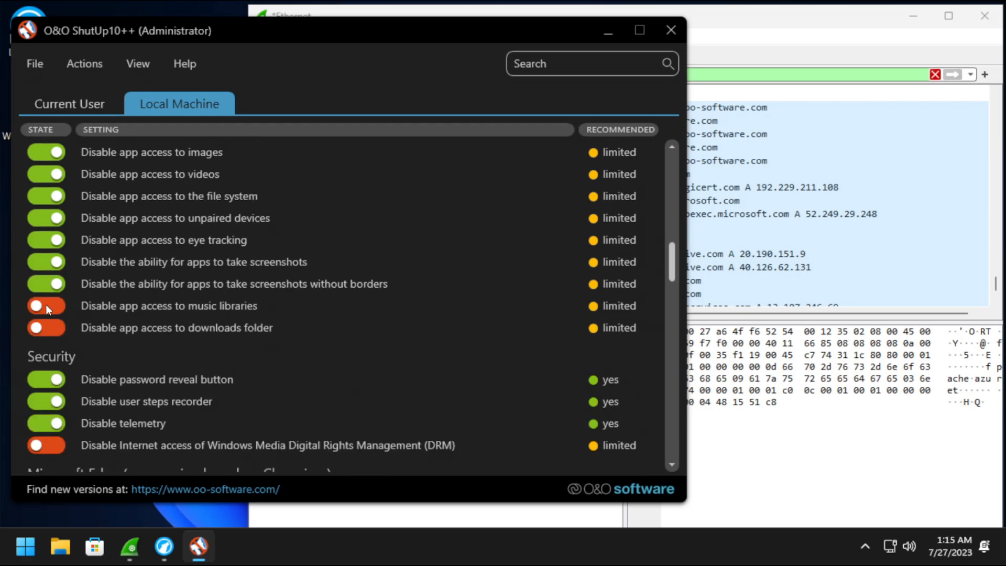
pyautogui.scroll(-2, 52, 347)
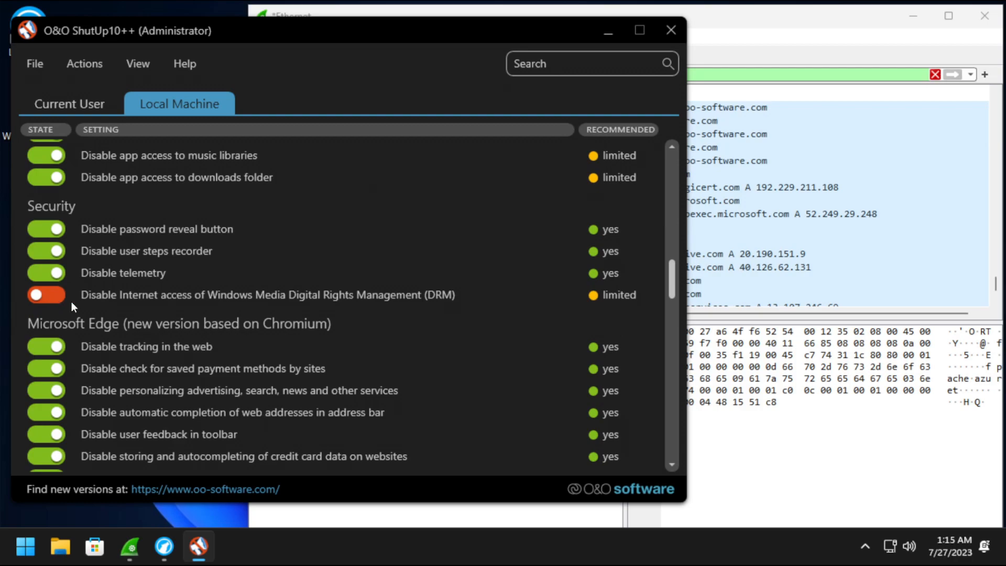
pyautogui.scroll(-4, 67, 304)
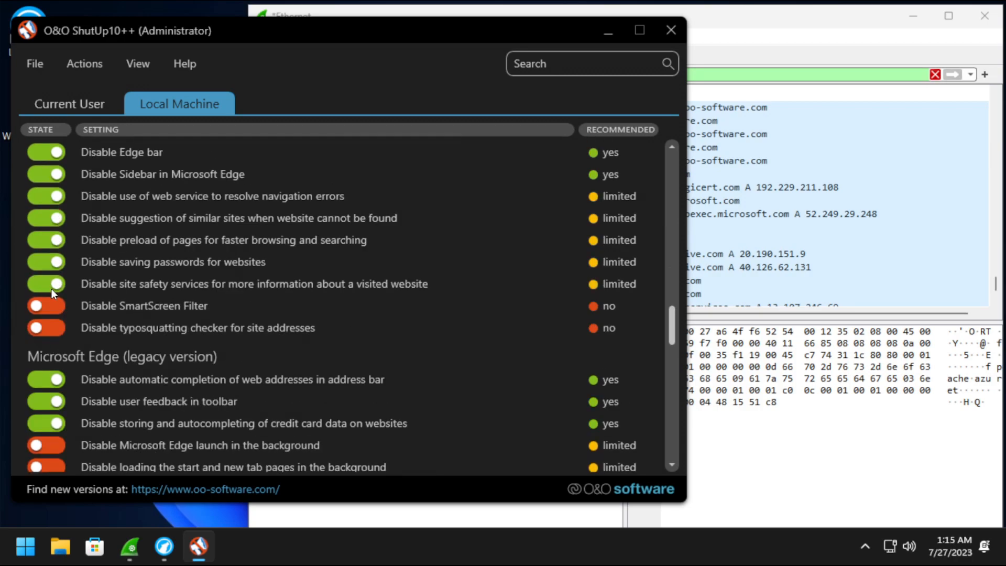
pyautogui.scroll(-2, 55, 320)
pyautogui.scroll(-3, 78, 283)
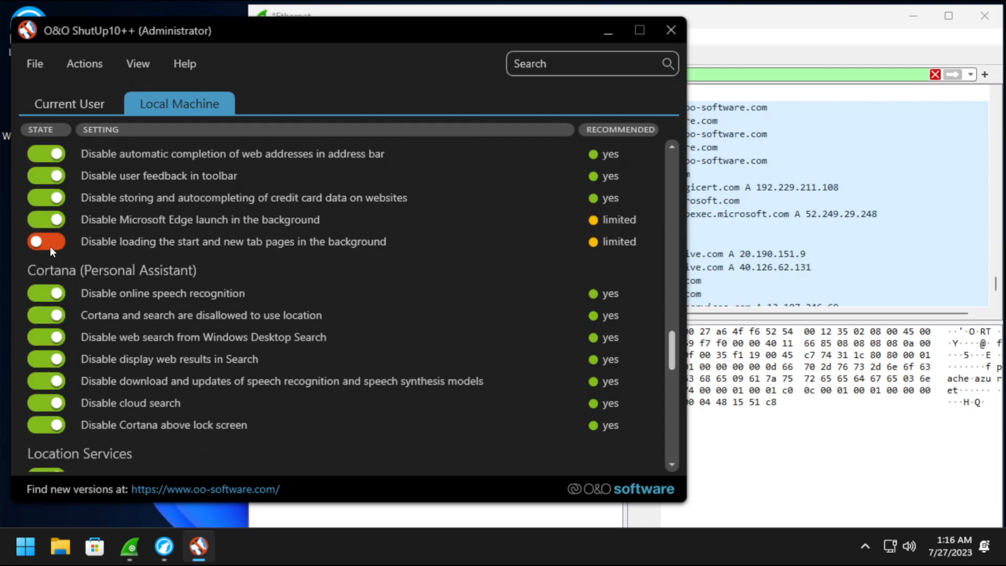
pyautogui.scroll(-3, 49, 262)
pyautogui.click(49, 294)
pyautogui.scroll(-3, 55, 298)
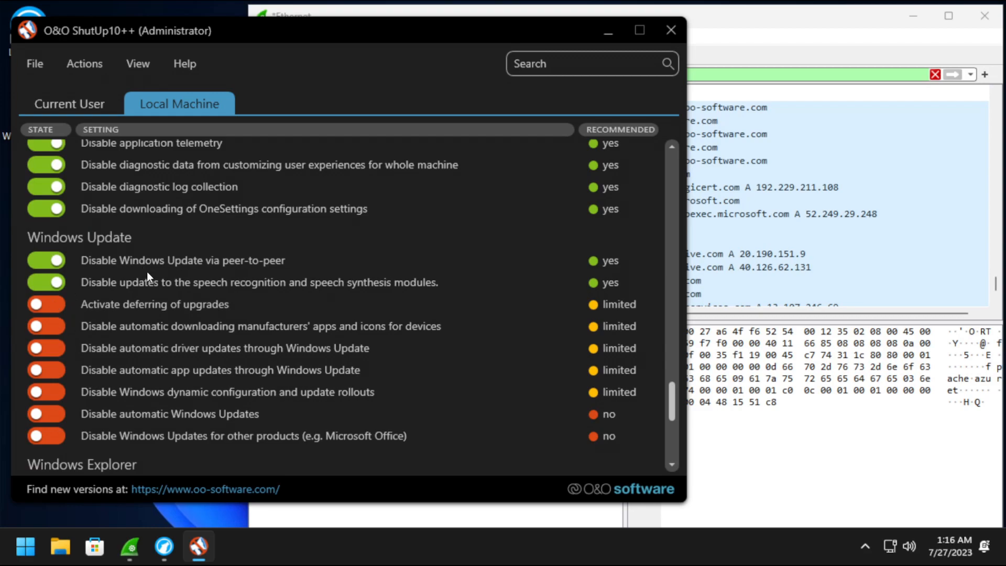
pyautogui.scroll(-2, 168, 282)
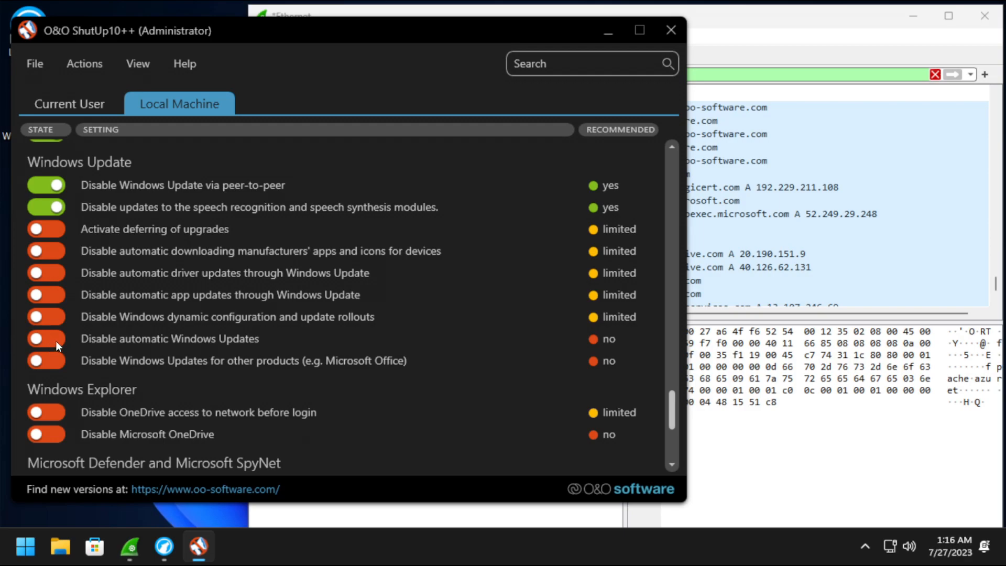
# Remove Meet now and news and interests from the taskbar, and stop automatic map data updates.
pyautogui.scroll(-3, 56, 340)
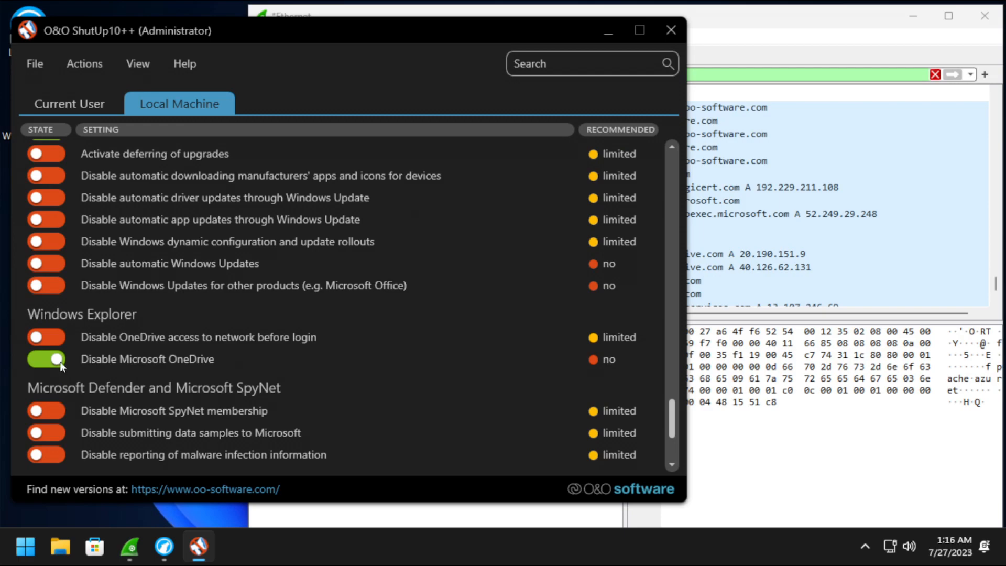
pyautogui.scroll(-4, 59, 399)
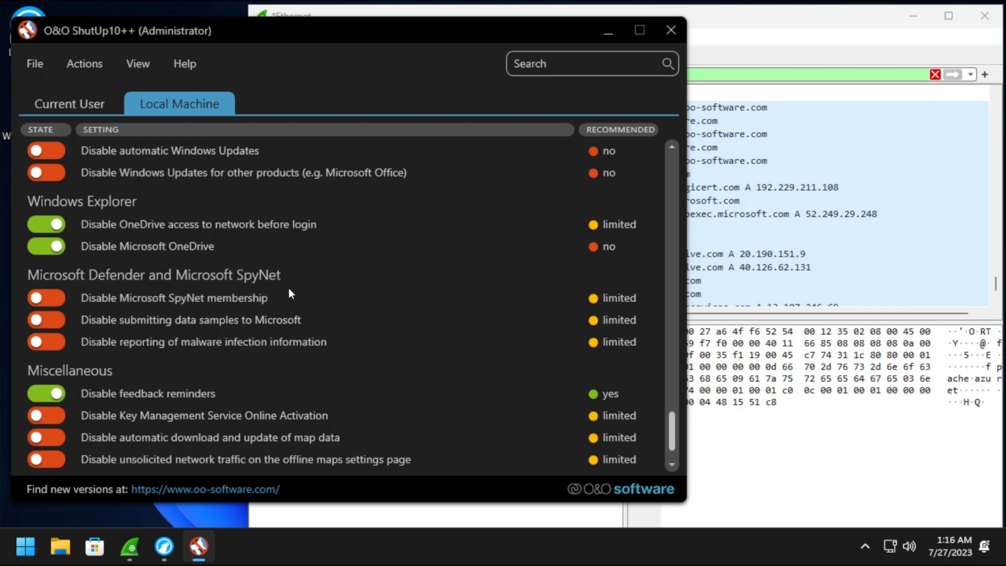
pyautogui.scroll(-3, 264, 290)
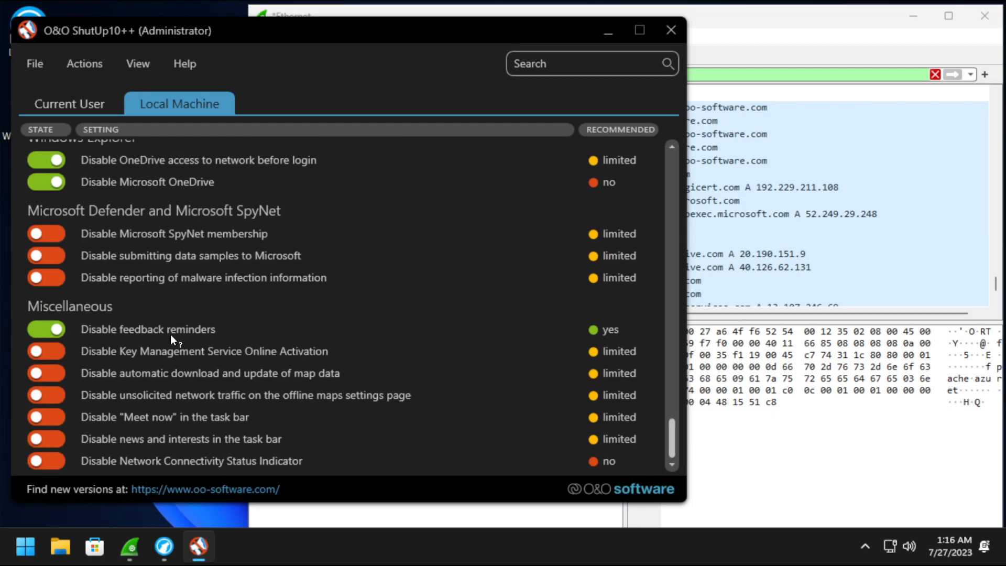
pyautogui.click(62, 417)
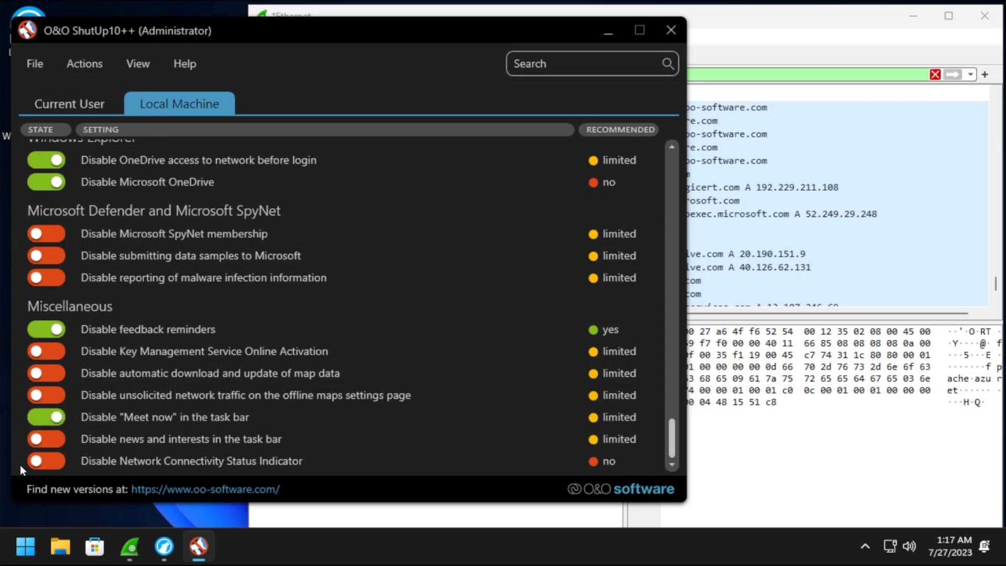
pyautogui.click(51, 443)
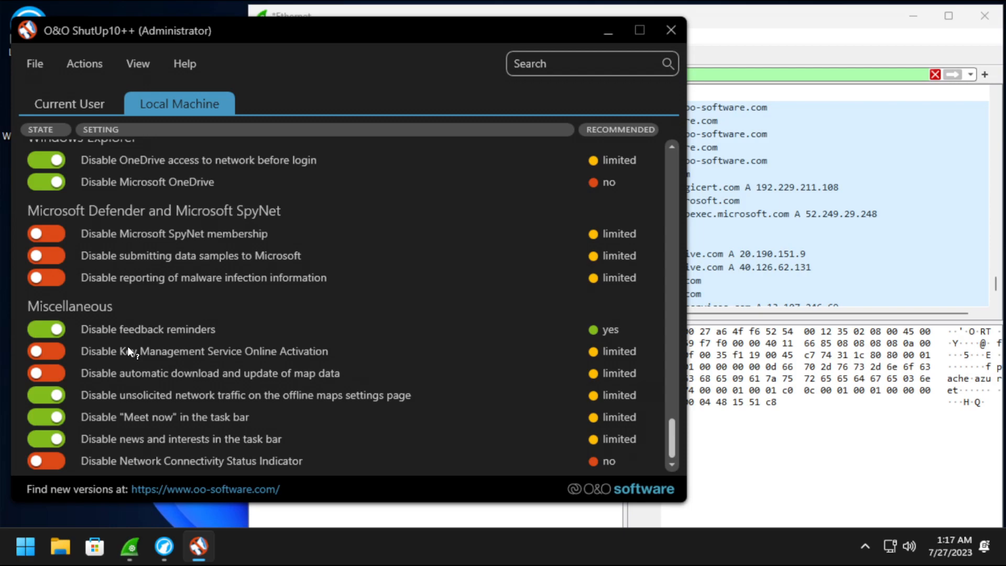
pyautogui.click(49, 372)
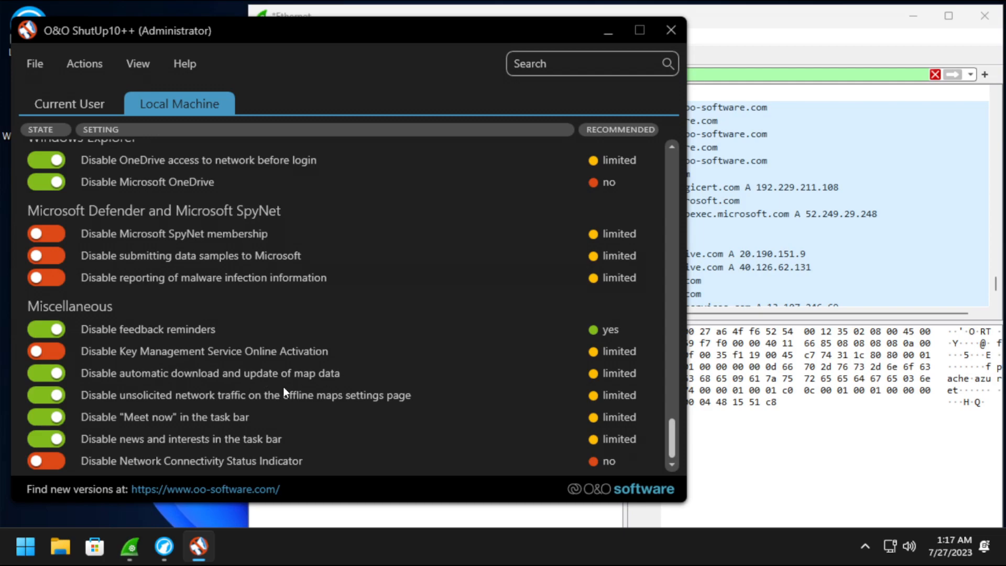
# Browse the File and bulk Actions menus without applying anything.
pyautogui.click(48, 65)
pyautogui.click(85, 65)
pyautogui.click(86, 64)
pyautogui.click(42, 69)
pyautogui.click(41, 70)
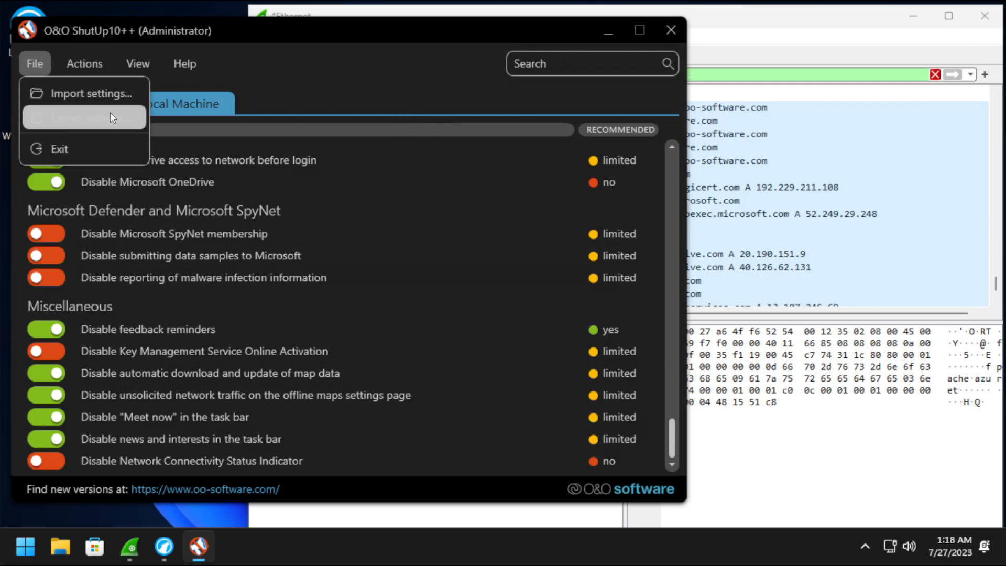
# Exit O&O ShutUp10++ from the File menu, bringing up its settings-reversion notice.
pyautogui.click(120, 156)
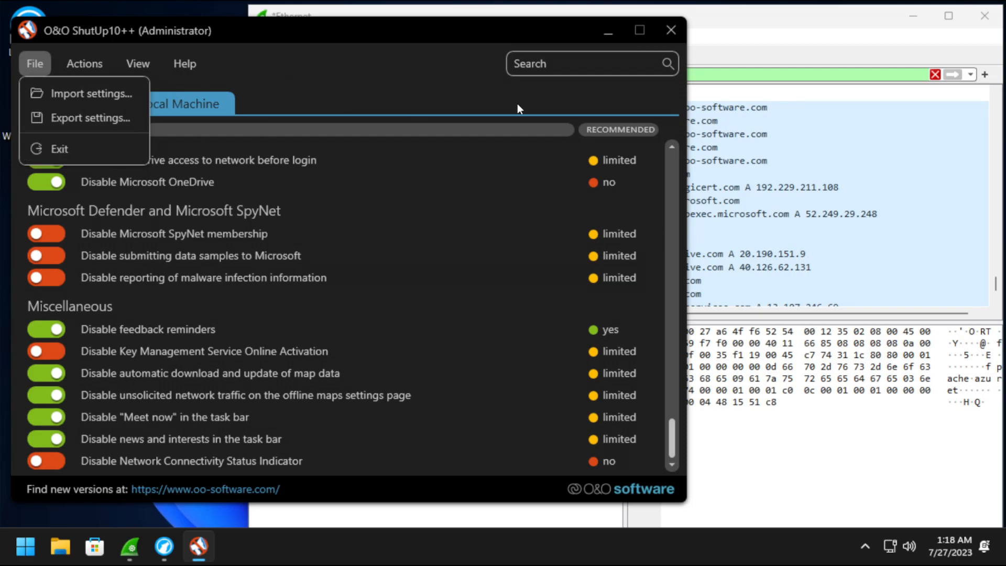
pyautogui.click(300, 98)
pyautogui.click(85, 64)
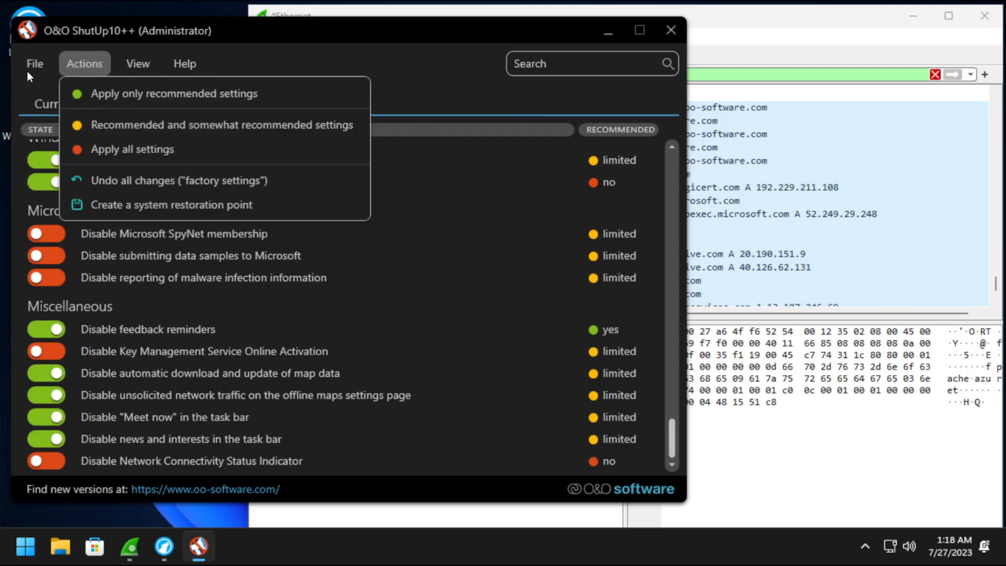
pyautogui.moveTo(37, 66)
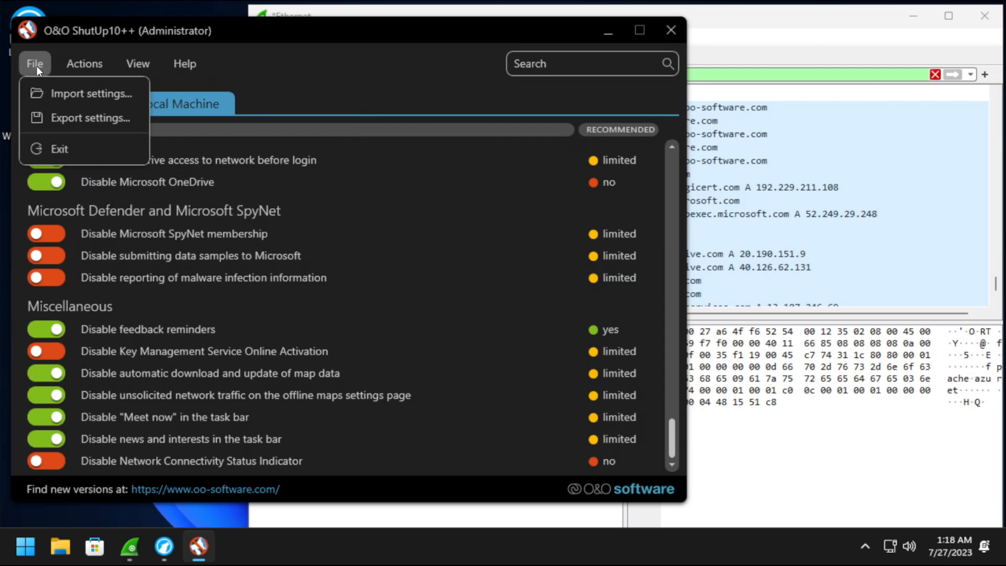
pyautogui.click(61, 150)
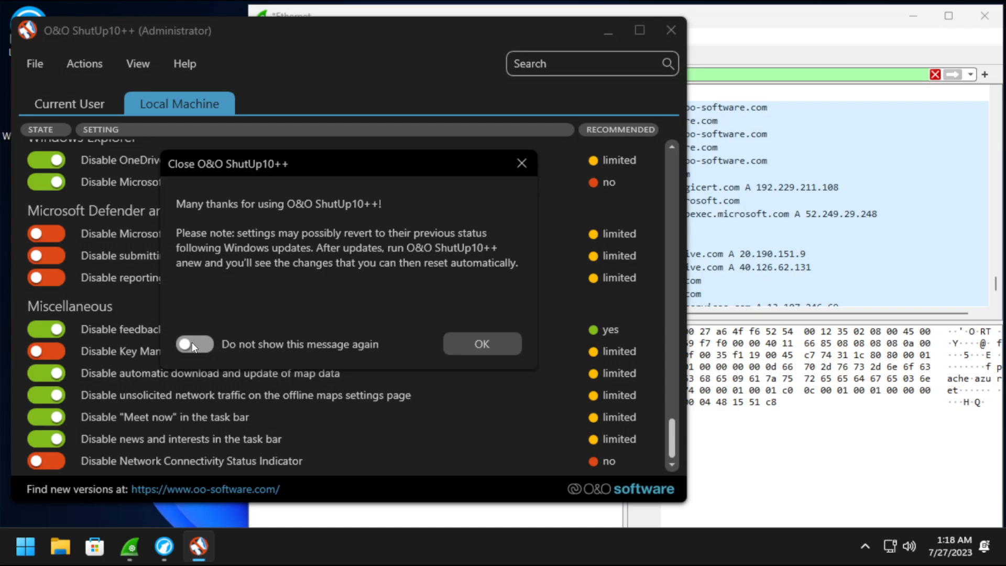
# Acknowledge the closing notice, restart Windows, and sign back in with the account password.
pyautogui.click(502, 346)
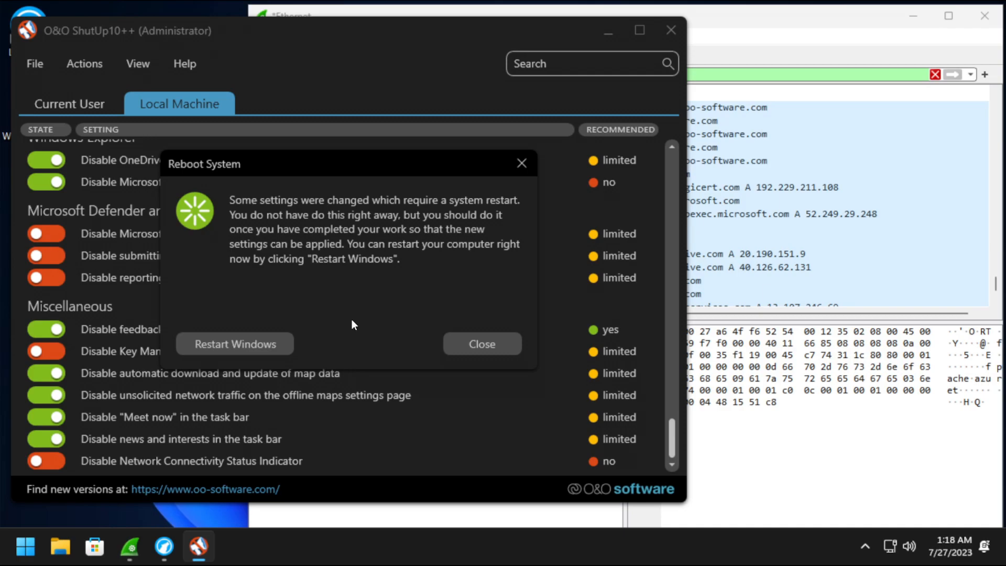
pyautogui.click(272, 345)
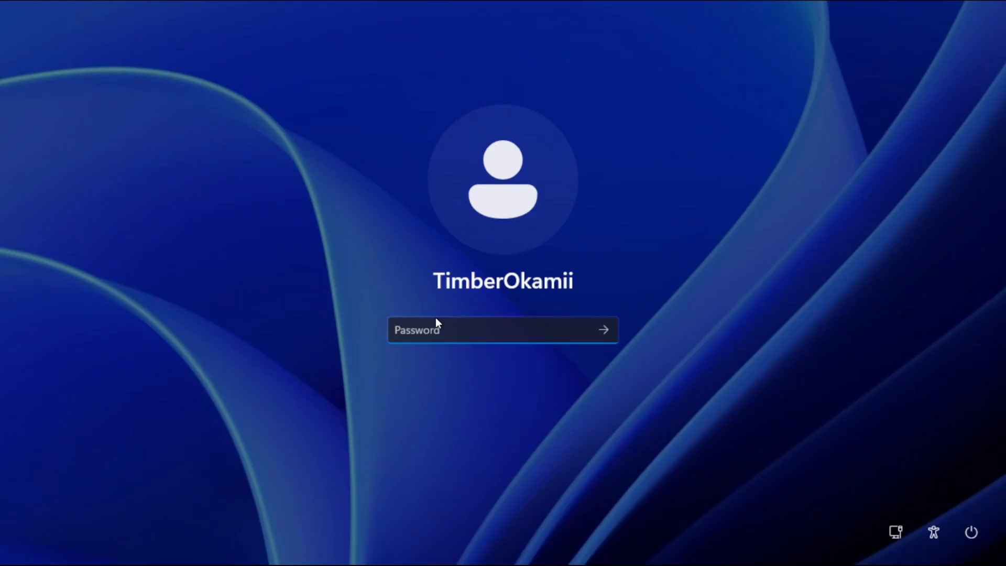
pyautogui.write('••••••')
pyautogui.press('Return')
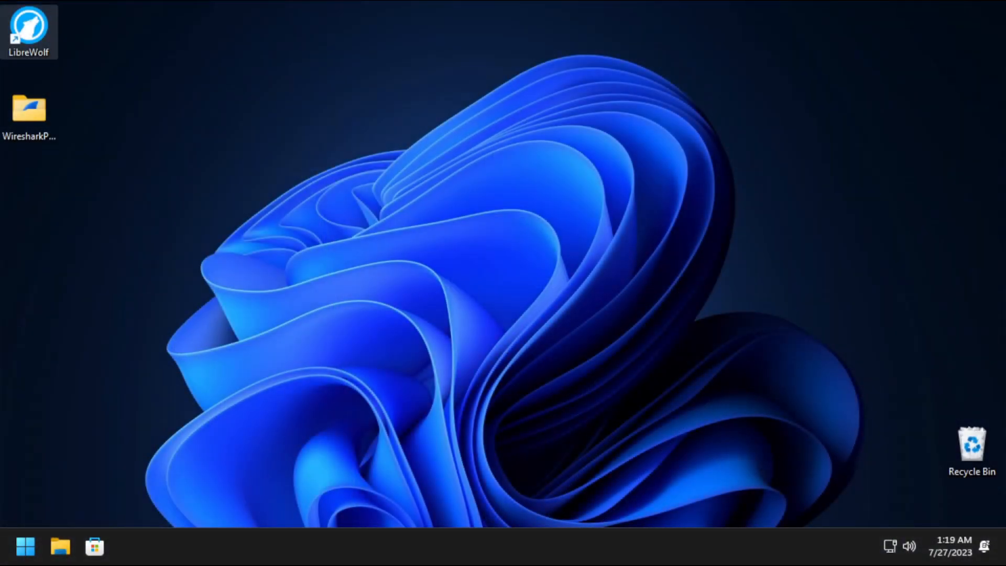
# Launch LibreWolf and search the web for 'ultimate windows tweaker'.
pyautogui.doubleClick(32, 41)
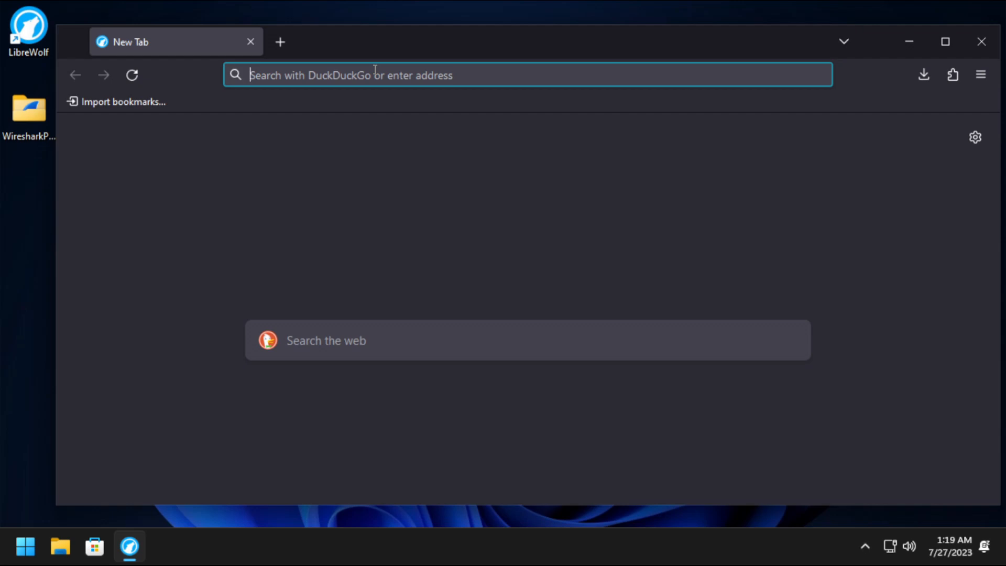
pyautogui.write('ultimate windows tweea')
pyautogui.press('BackSpace')
pyautogui.press('BackSpace')
pyautogui.write('ak')
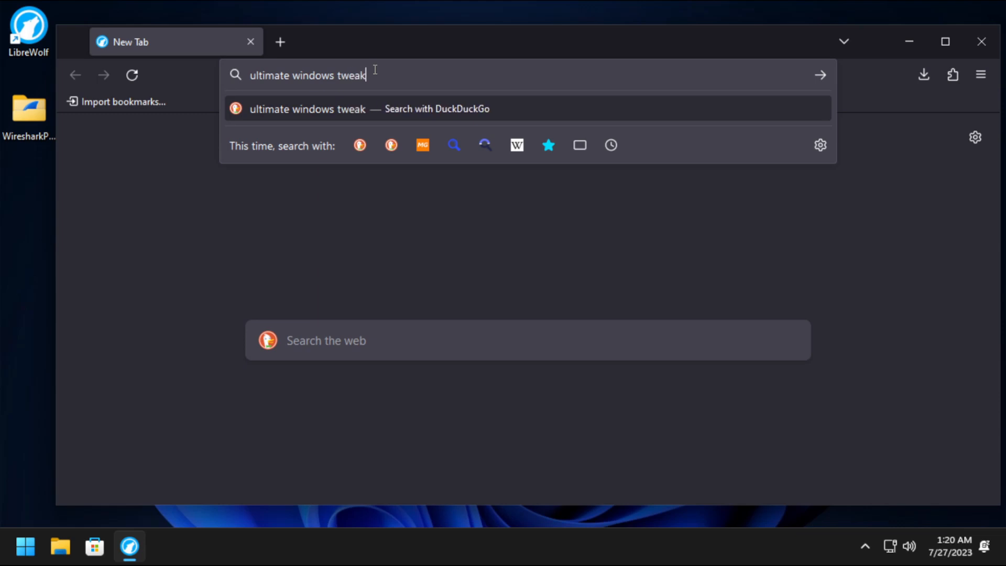
pyautogui.write('er')
pyautogui.press('Return')
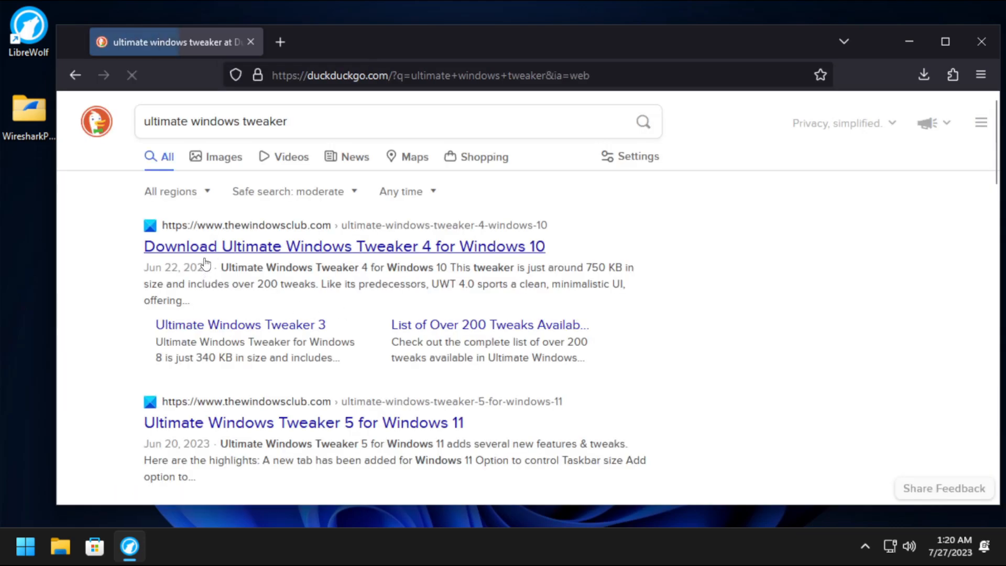
# Skip the version 4 page and open the Ultimate Windows Tweaker 5 for Windows 11 article.
pyautogui.click(210, 252)
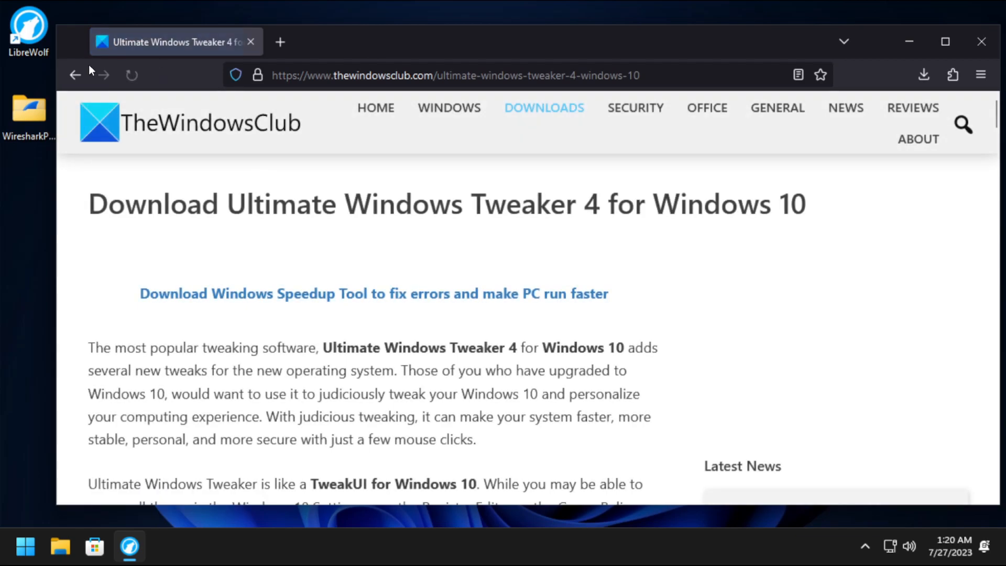
pyautogui.moveTo(585, 211); pyautogui.dragTo(833, 209)
pyautogui.click(832, 210)
pyautogui.click(76, 75)
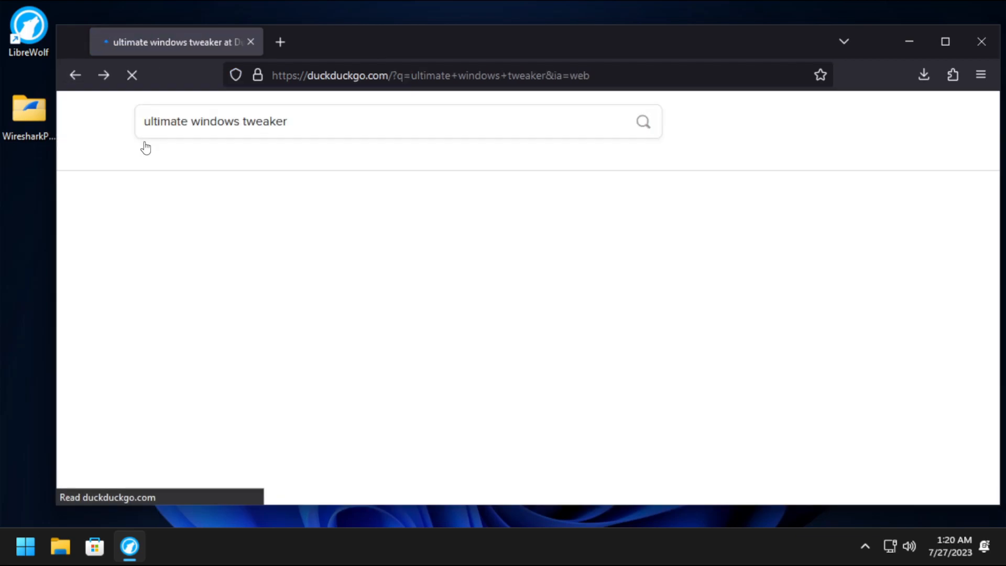
pyautogui.scroll(-2, 346, 341)
pyautogui.click(366, 168)
pyautogui.scroll(-10, 370, 208)
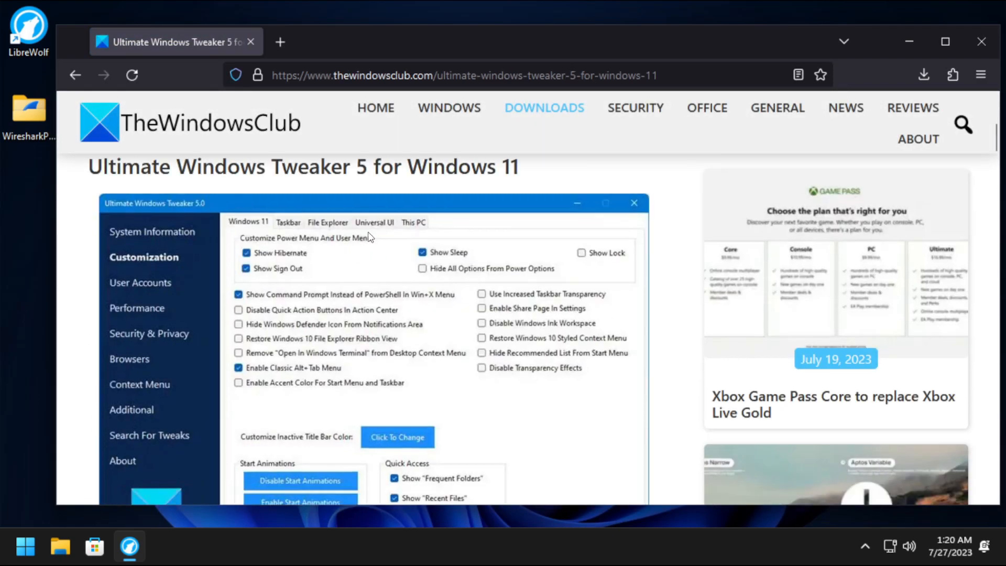
pyautogui.scroll(-15, 371, 219)
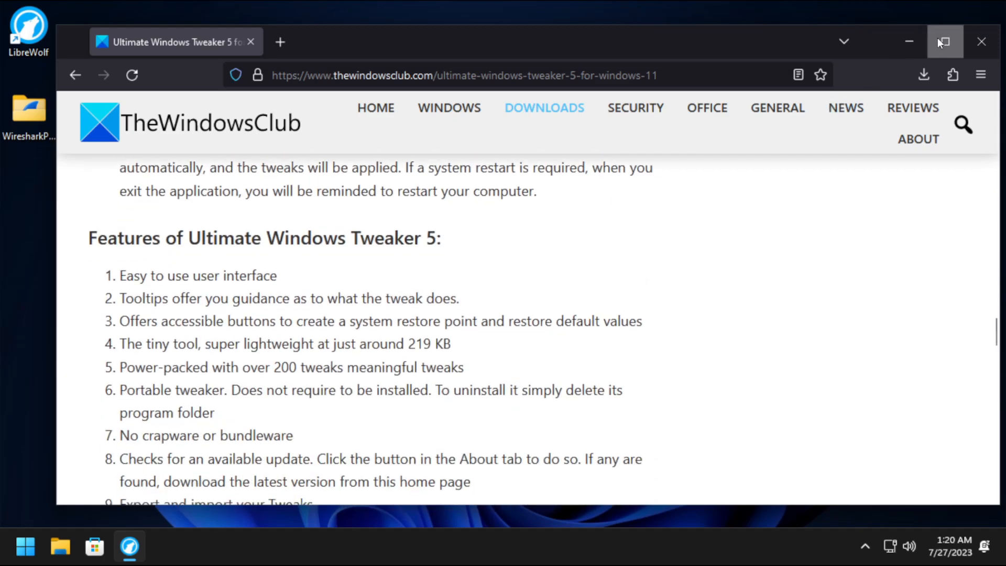
# Download and save UWT5.zip from the article, then open it from the downloads list.
pyautogui.click(938, 42)
pyautogui.click(960, 52)
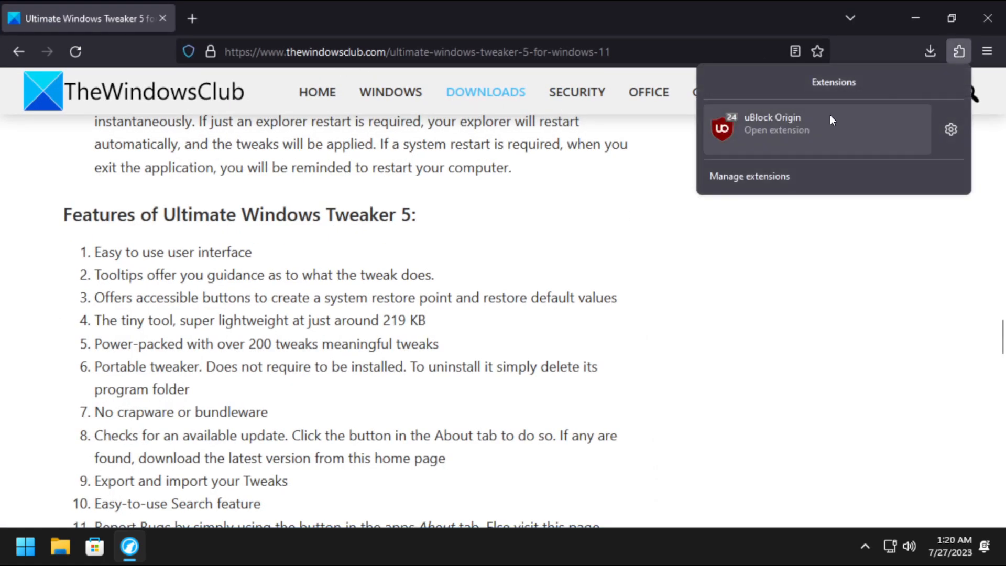
pyautogui.click(396, 152)
pyautogui.scroll(-6, 394, 159)
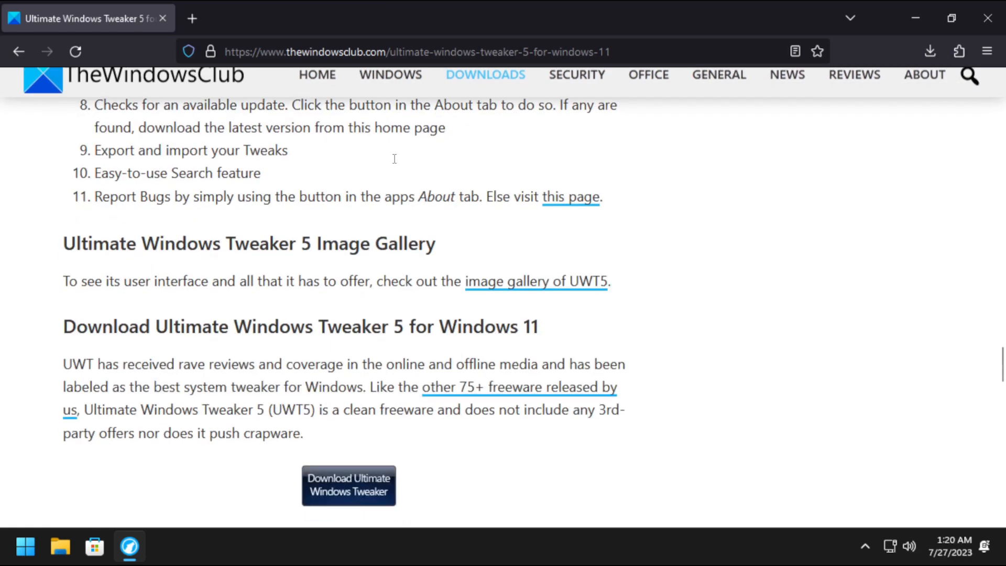
pyautogui.scroll(-4, 394, 159)
pyautogui.click(325, 258)
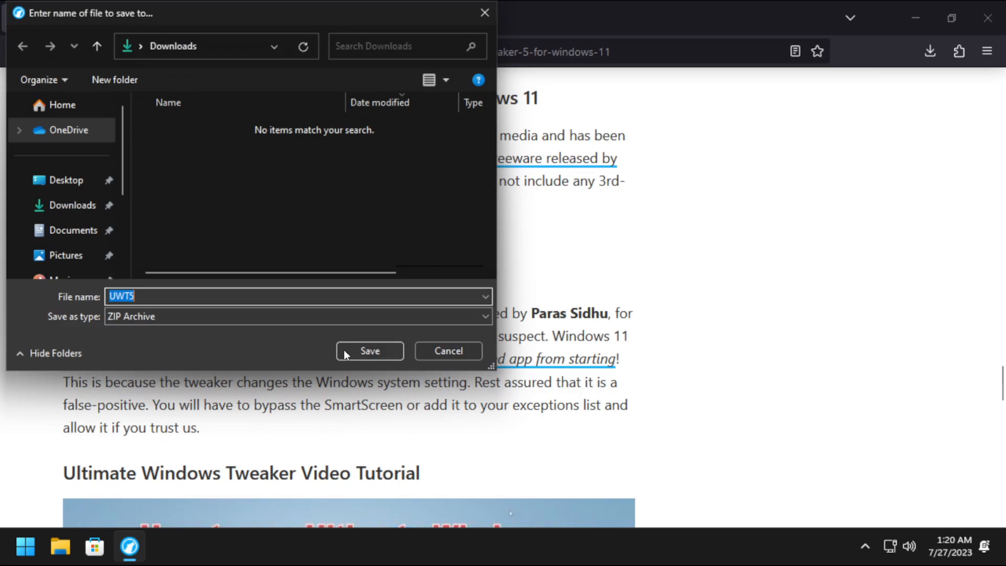
pyautogui.click(368, 348)
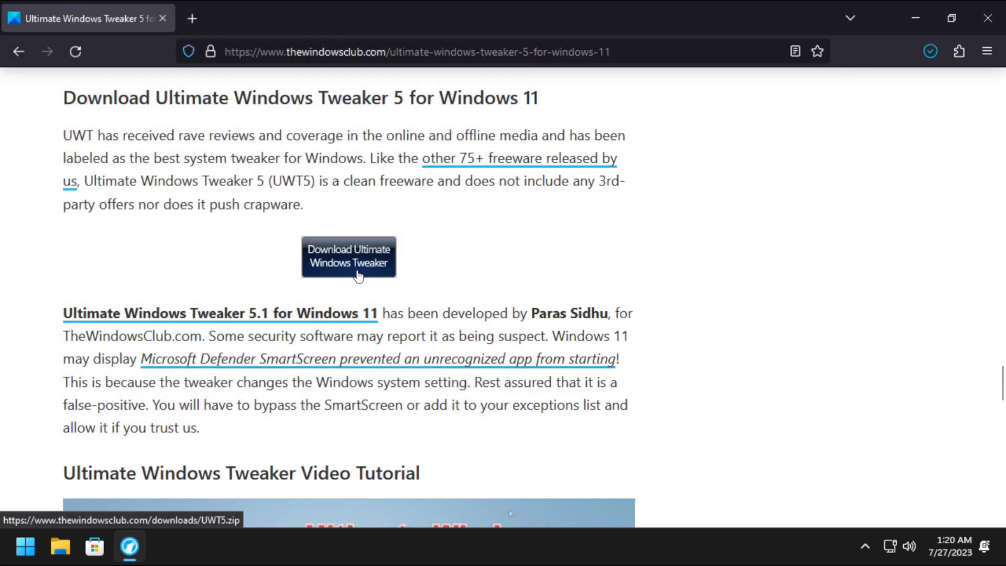
pyautogui.click(936, 55)
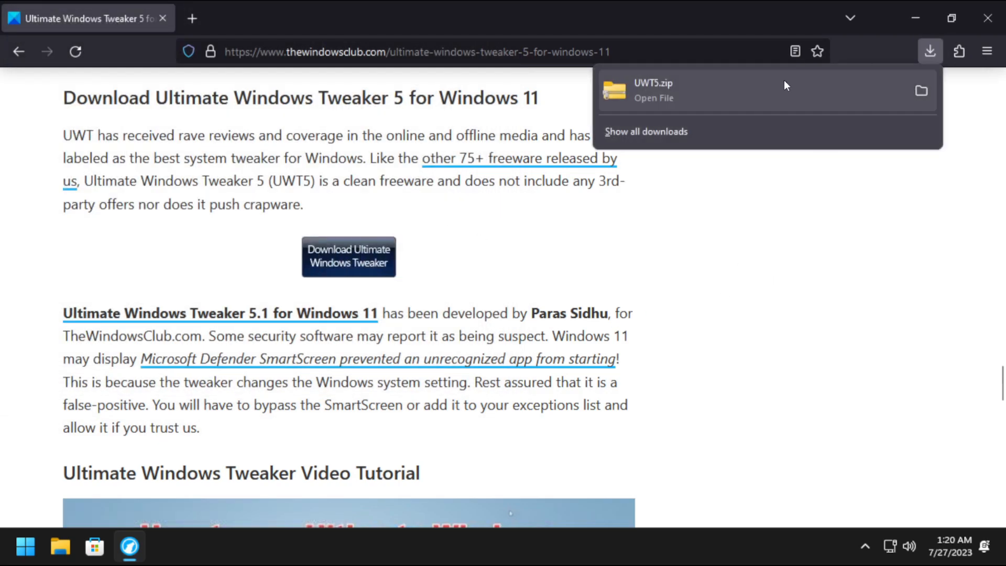
pyautogui.click(783, 85)
pyautogui.click(923, 24)
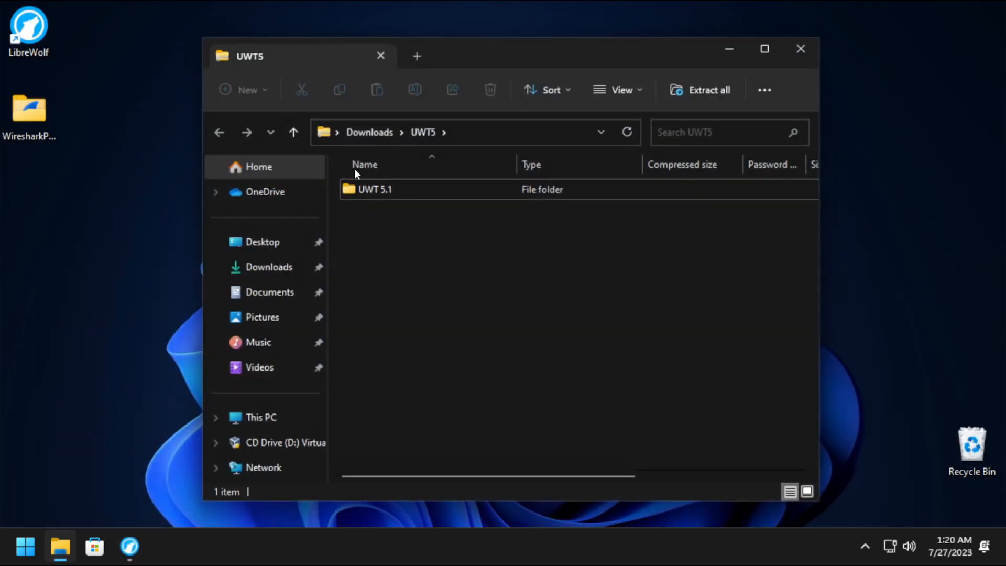
# Copy the UWT 5.1 folder from the zip onto the desktop and open it.
pyautogui.moveTo(379, 194); pyautogui.dragTo(66, 185)
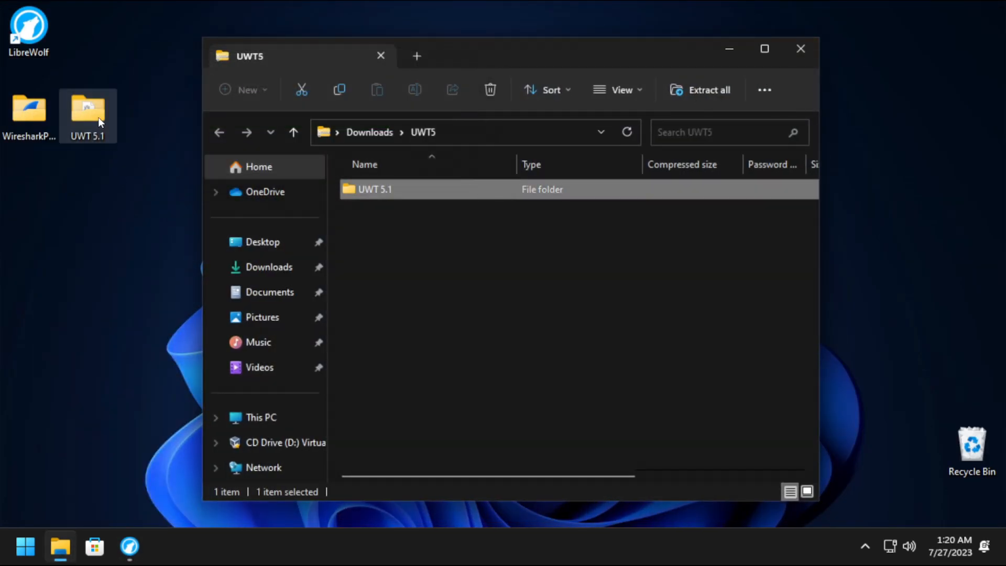
pyautogui.click(813, 48)
pyautogui.doubleClick(97, 123)
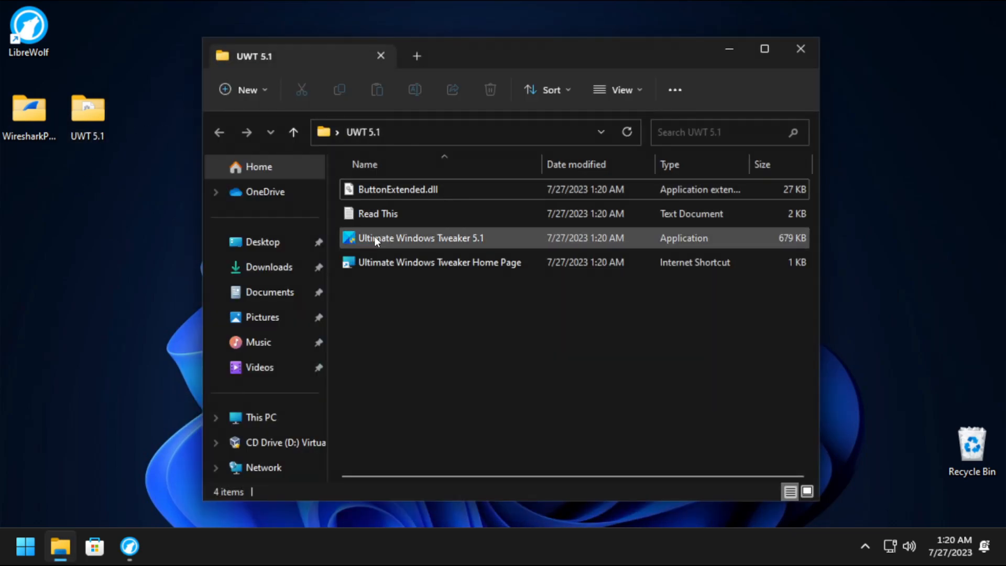
# Launch Ultimate Windows Tweaker 5.1, running it anyway past SmartScreen and approving the UAC prompt.
pyautogui.doubleClick(375, 239)
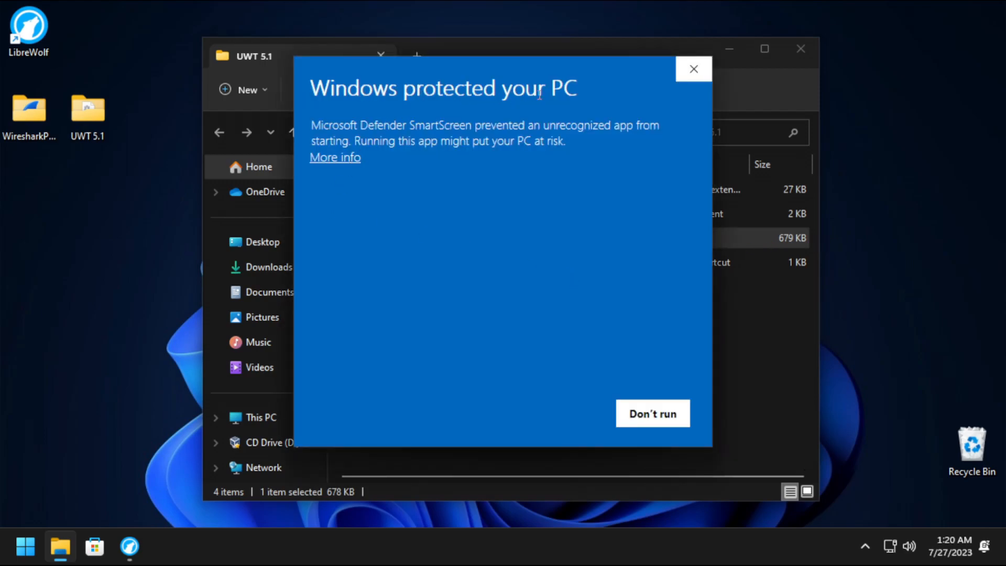
pyautogui.click(346, 158)
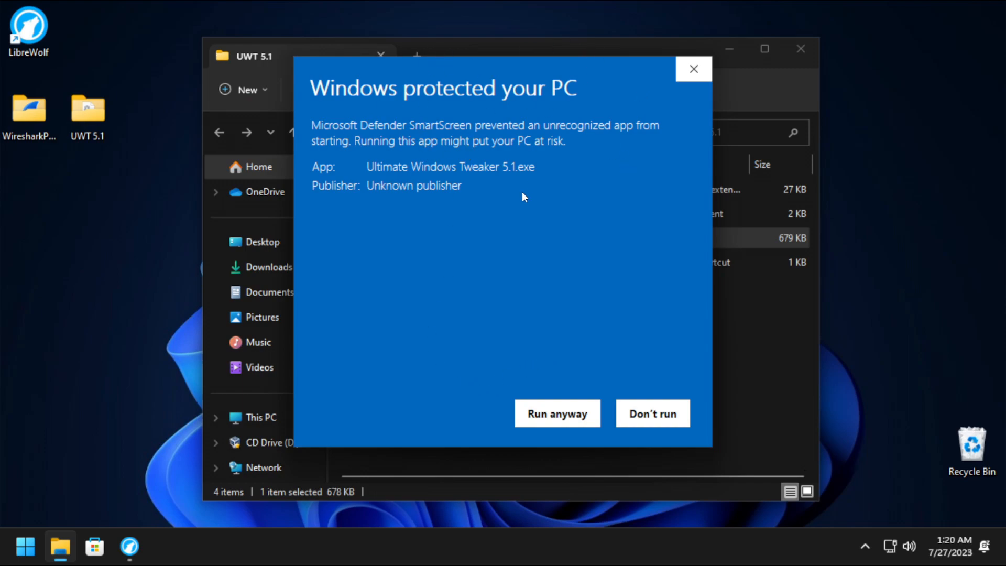
pyautogui.click(579, 413)
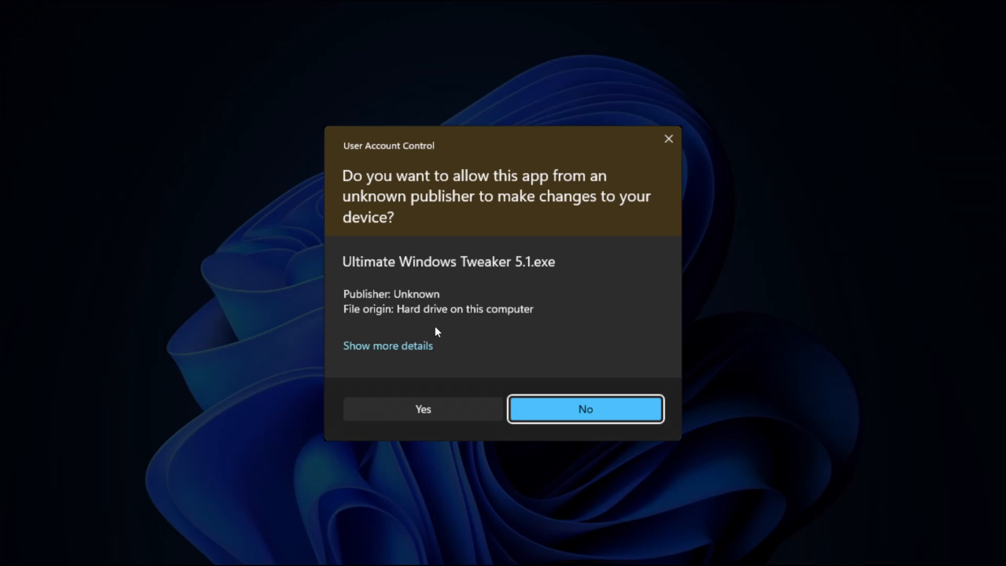
pyautogui.click(422, 408)
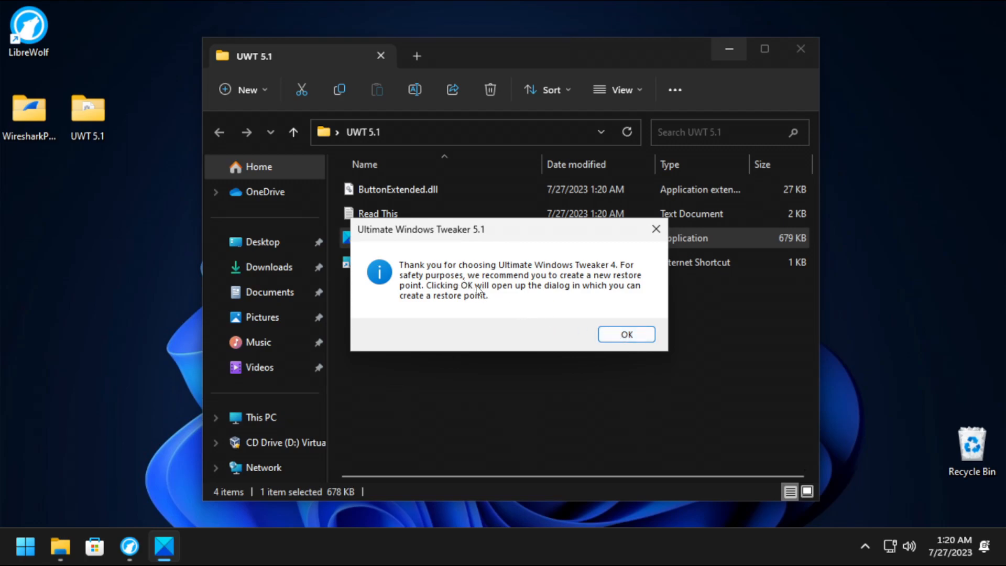
# Dismiss the restore point advice, cancel System Properties, and show the Customization tweaks page.
pyautogui.click(617, 341)
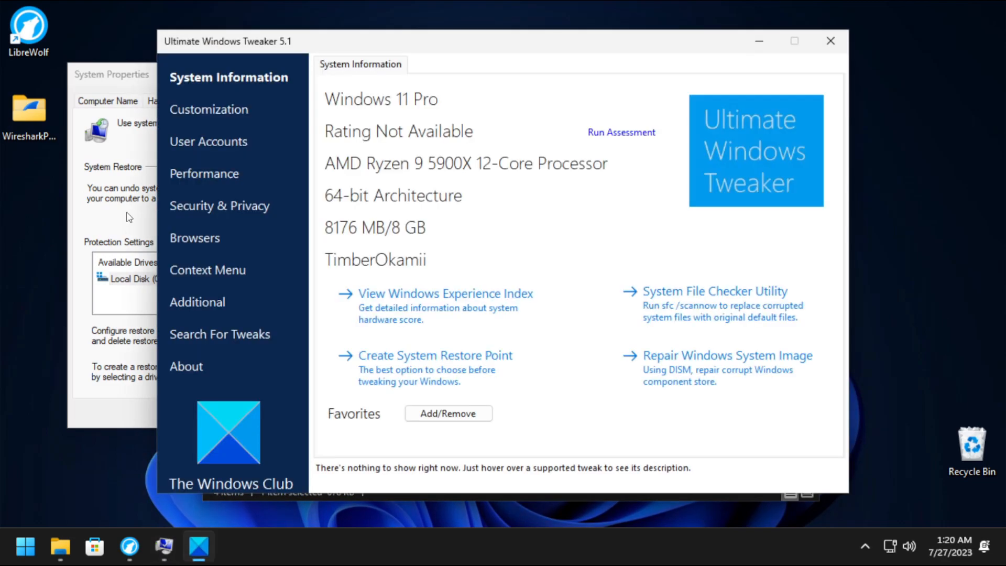
pyautogui.click(131, 212)
pyautogui.click(275, 415)
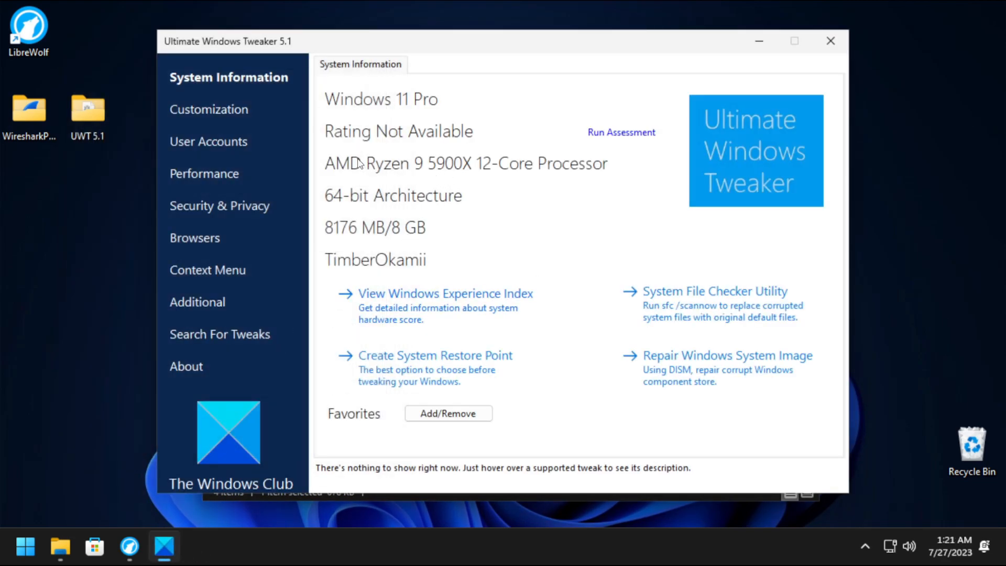
pyautogui.click(231, 115)
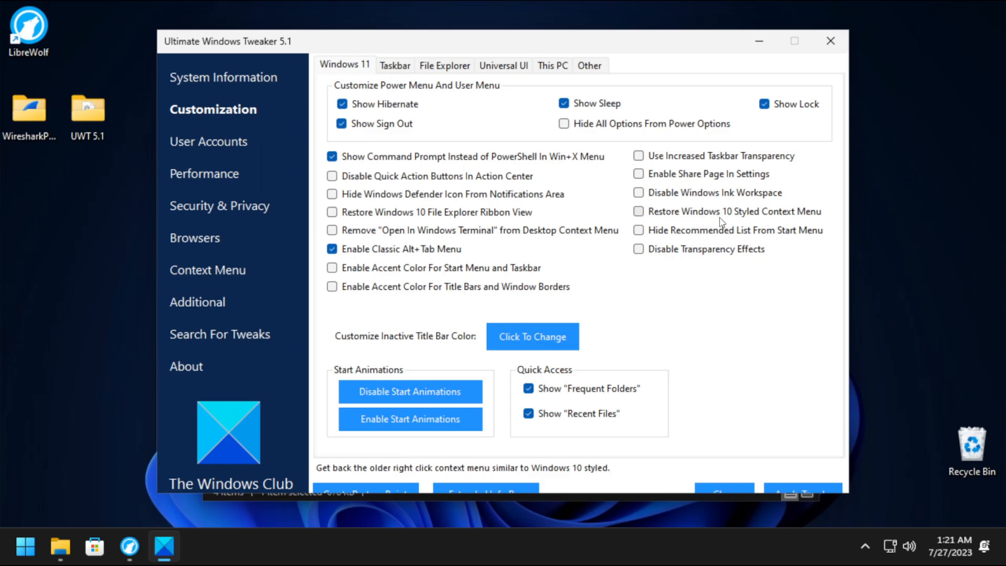
# Inspect the current Windows 11 desktop right-click menu, including its full options.
pyautogui.rightClick(909, 145)
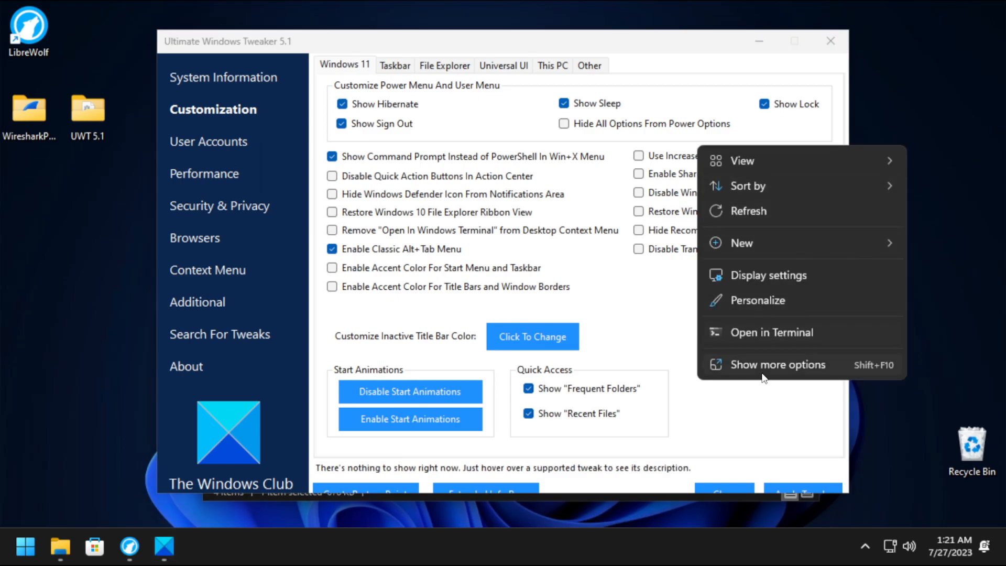
pyautogui.moveTo(798, 159)
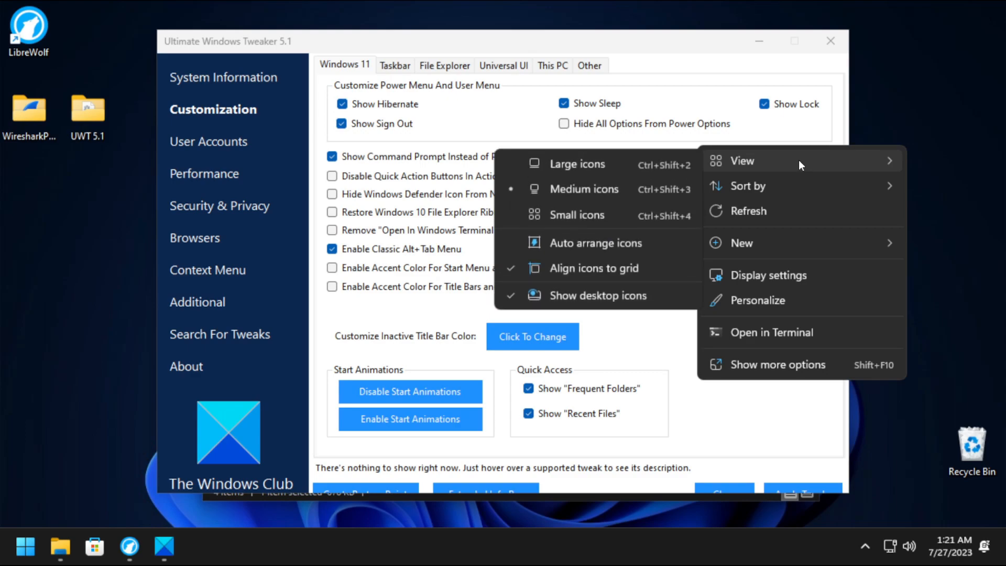
pyautogui.moveTo(792, 183)
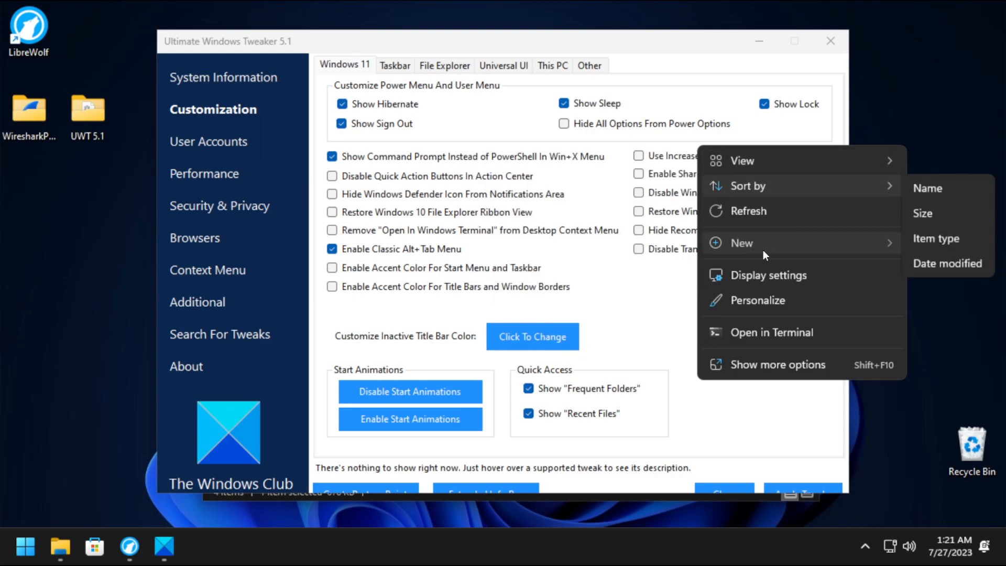
pyautogui.moveTo(763, 243)
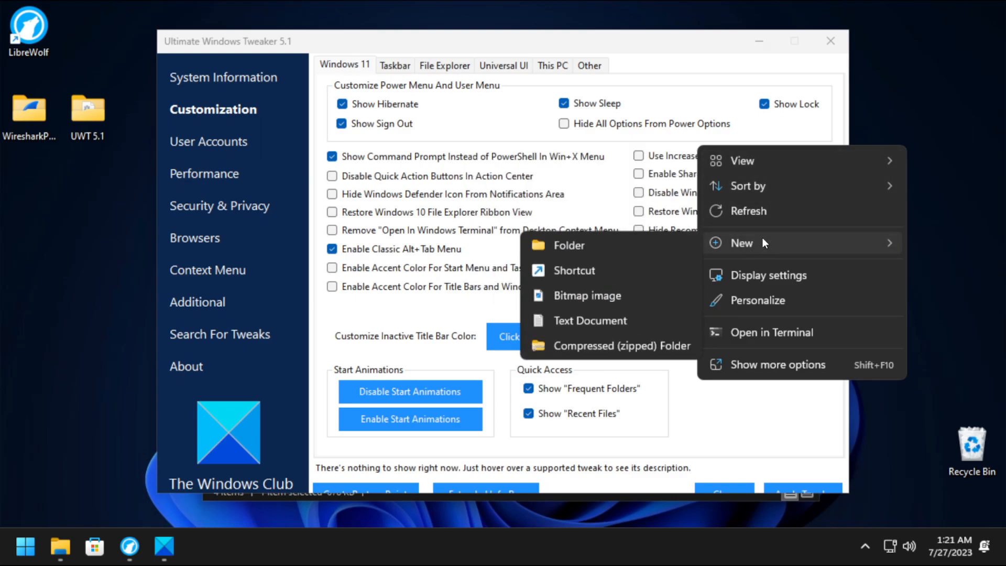
pyautogui.click(769, 365)
pyautogui.click(882, 173)
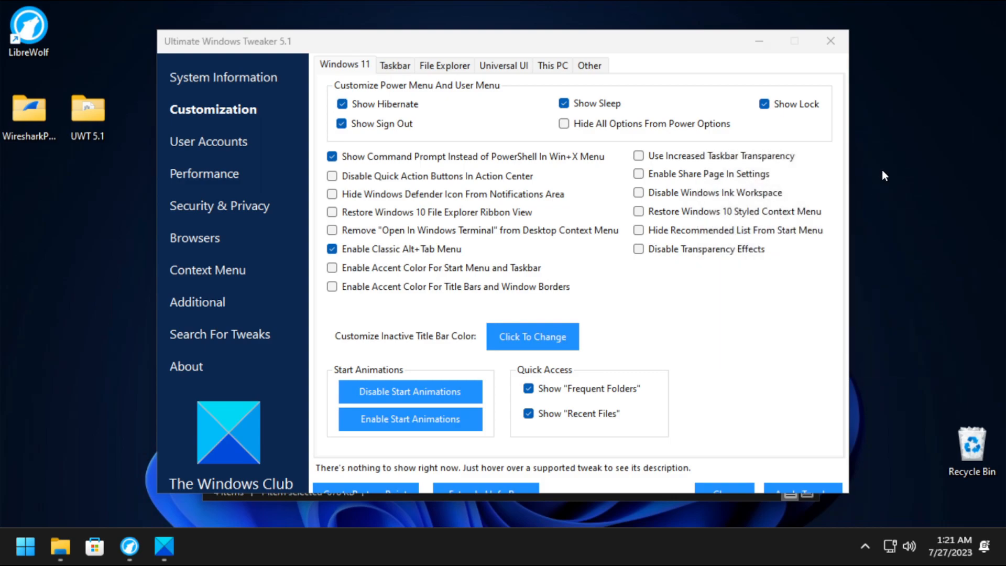
# Enable Restore Windows 10 Styled Context Menu and apply the tweak.
pyautogui.click(639, 213)
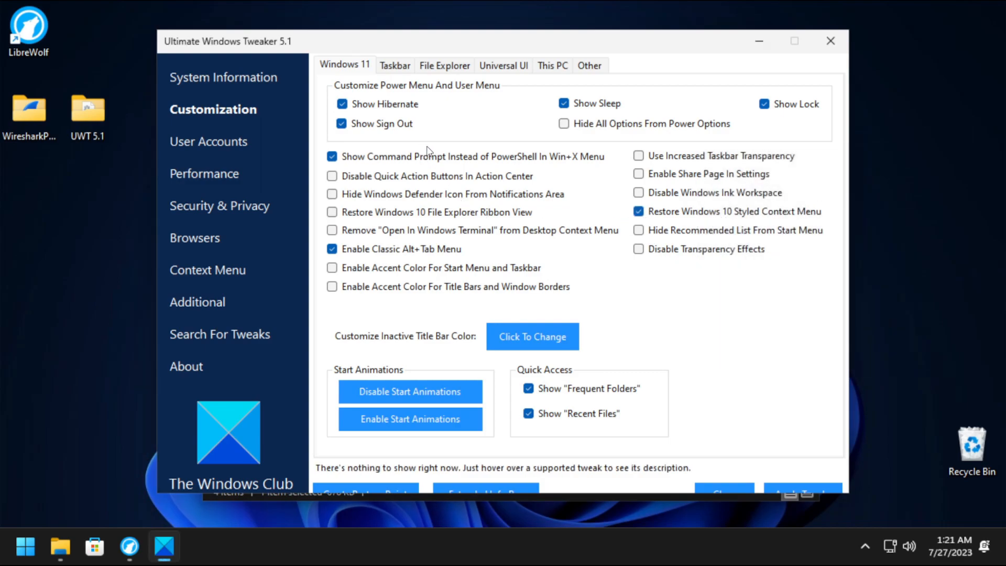
pyautogui.rightClick(893, 163)
pyautogui.click(919, 184)
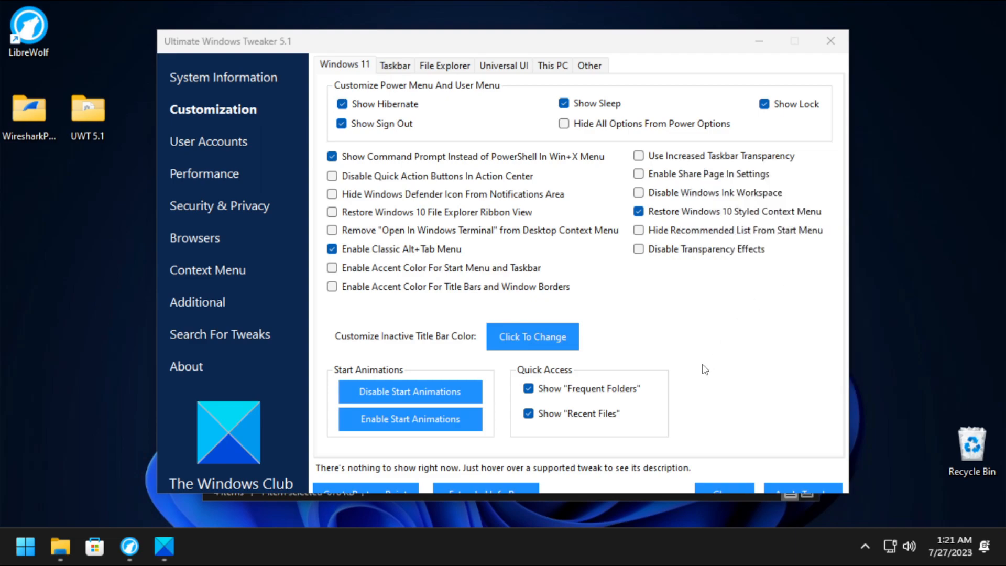
pyautogui.click(722, 35)
pyautogui.moveTo(721, 34); pyautogui.dragTo(724, 31)
pyautogui.click(806, 482)
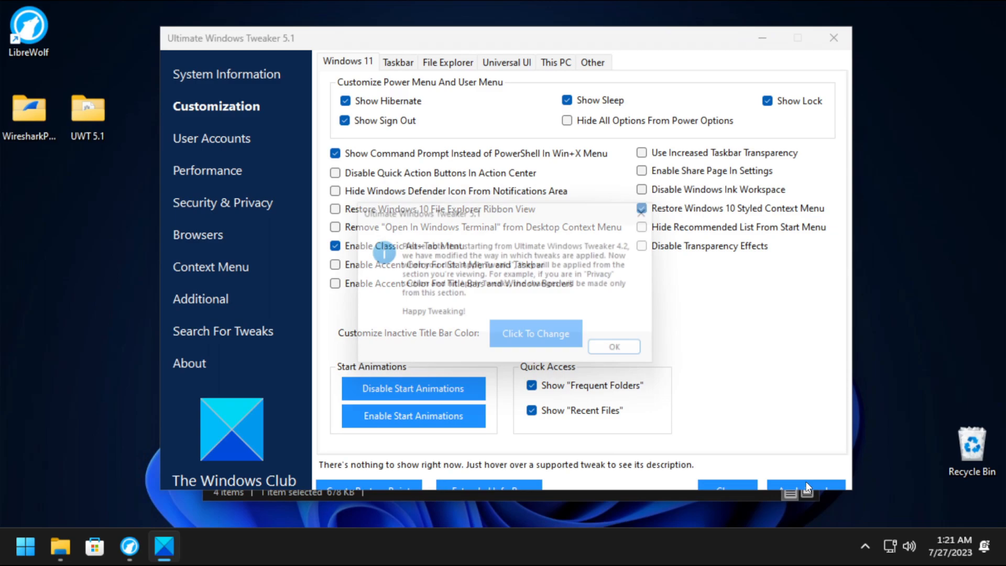
pyautogui.click(626, 359)
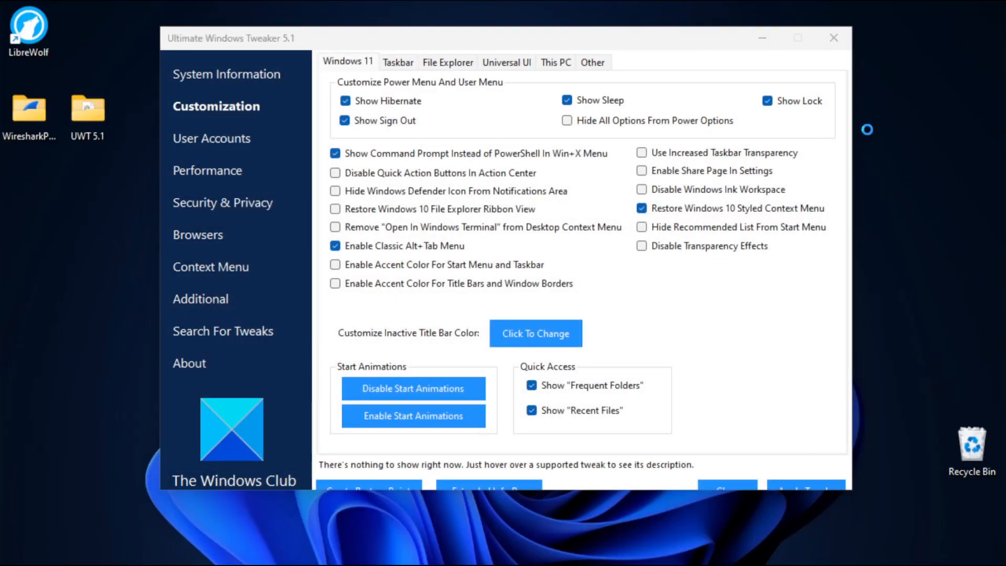
# Right-click the desktop to confirm the classic Windows 10 context menu now appears.
pyautogui.rightClick(867, 130)
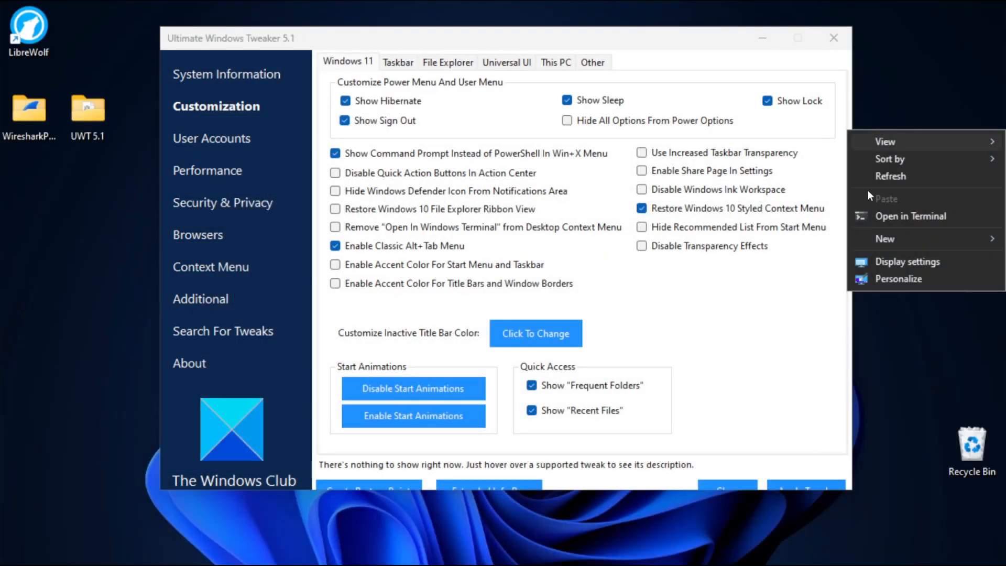
pyautogui.moveTo(906, 152)
pyautogui.click(916, 103)
pyautogui.rightClick(914, 131)
pyautogui.moveTo(914, 247)
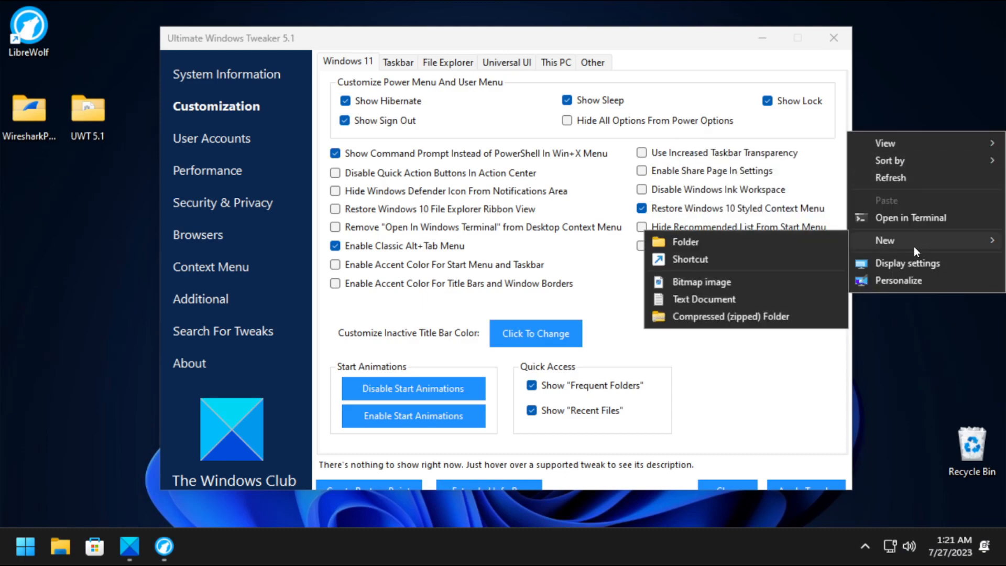
pyautogui.click(933, 101)
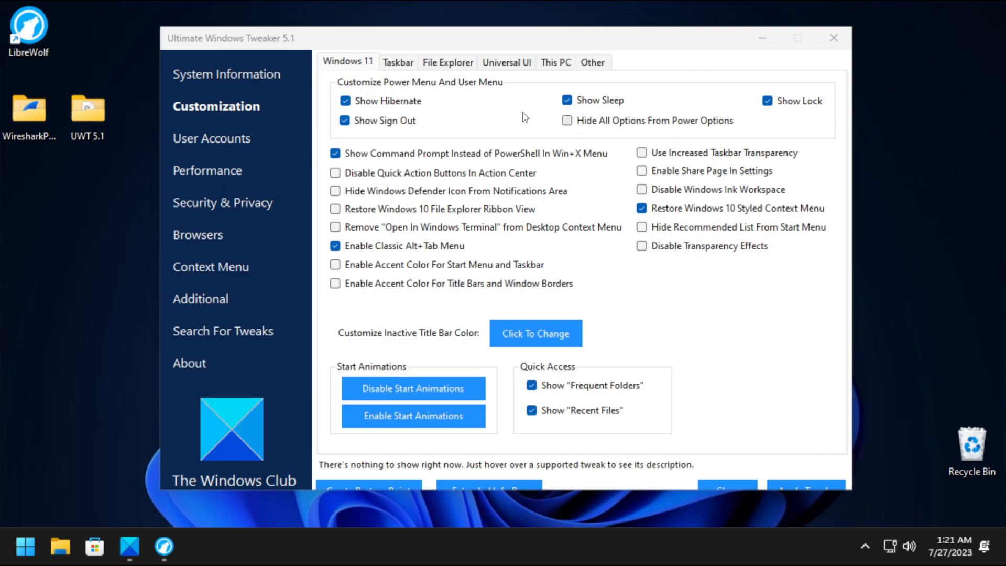
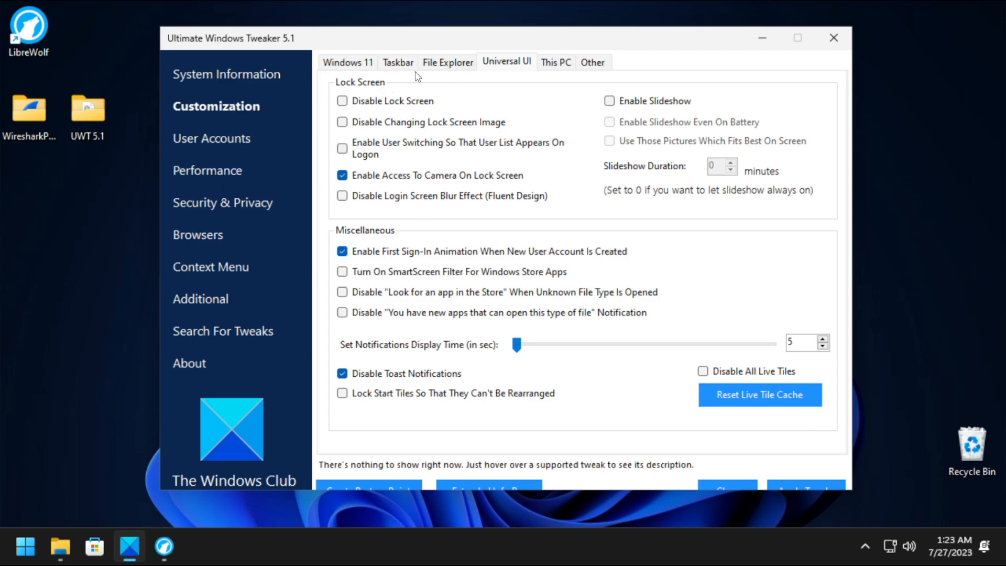
# Apply the Show Windows Version On Desktop tweak, then look through the Taskbar and Windows 11 tweak tabs.
pyautogui.click(437, 70)
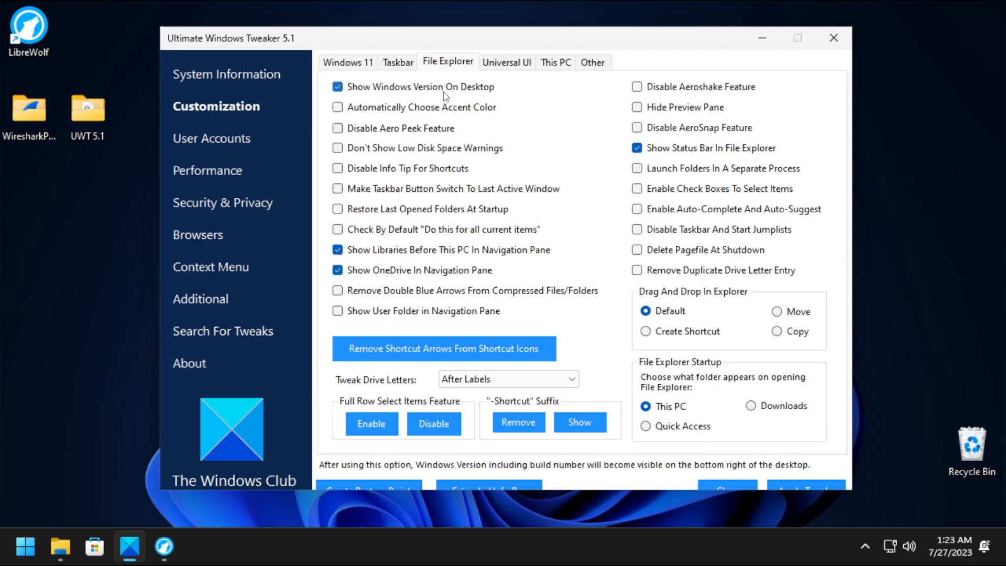
pyautogui.click(791, 484)
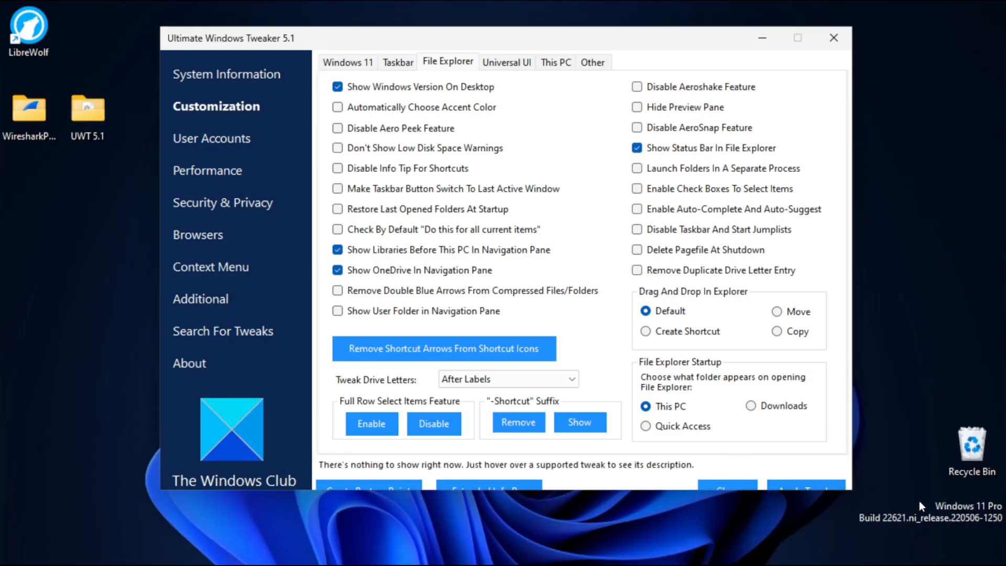
pyautogui.moveTo(141, 545)
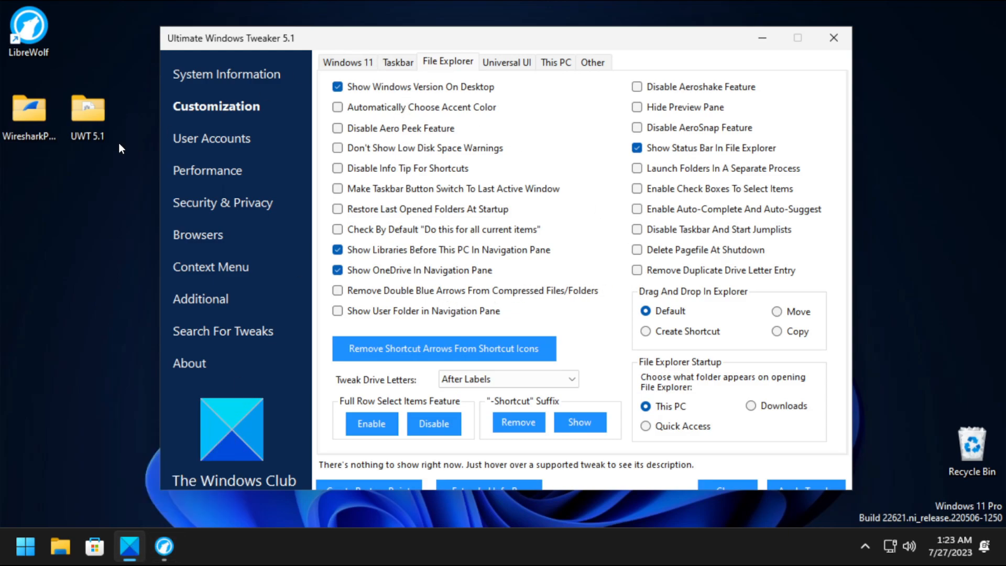
pyautogui.click(395, 62)
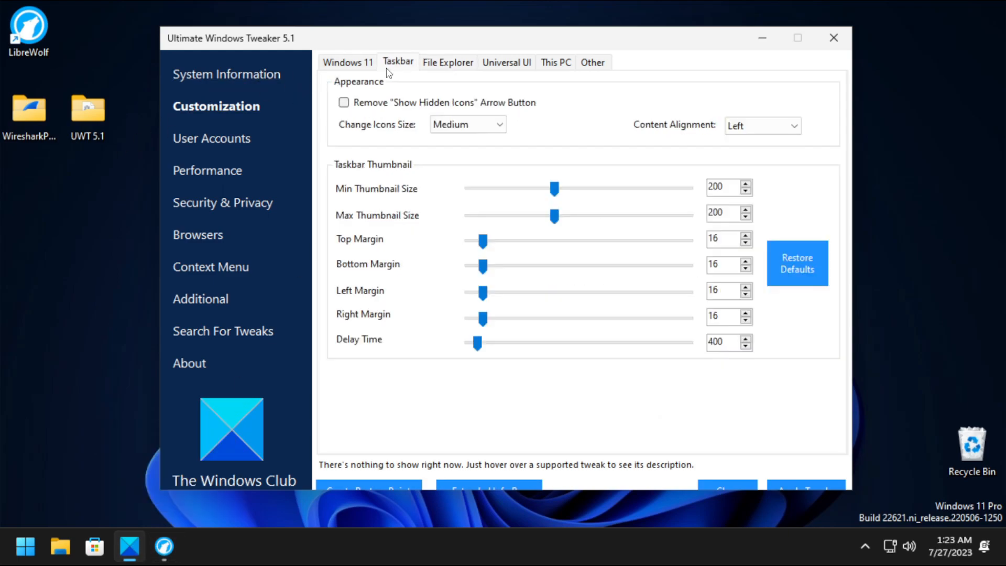
pyautogui.click(354, 63)
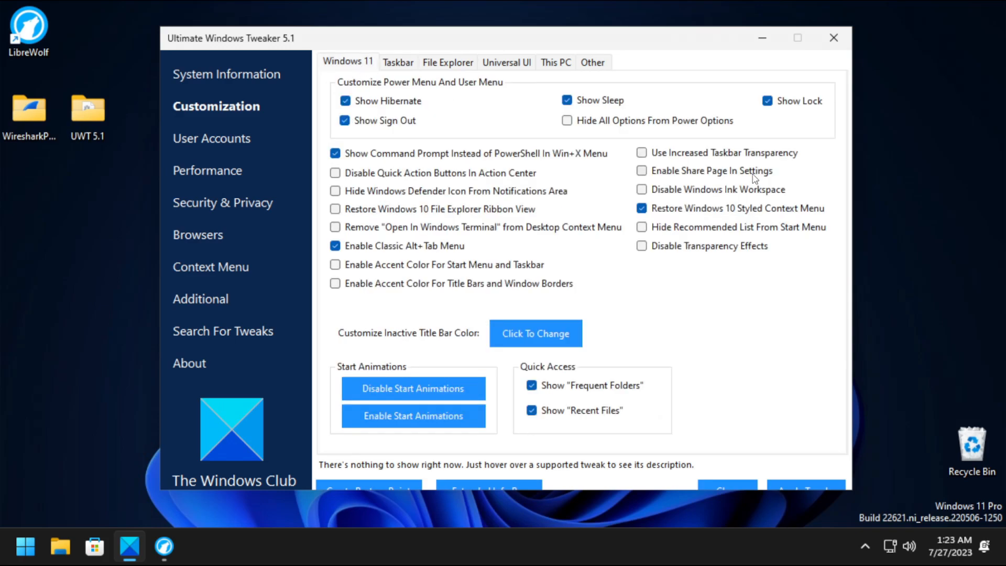
# Turn off user tracking and disable biometrics, Bing web search in the taskbar and Wi-Fi Sense.
pyautogui.click(239, 215)
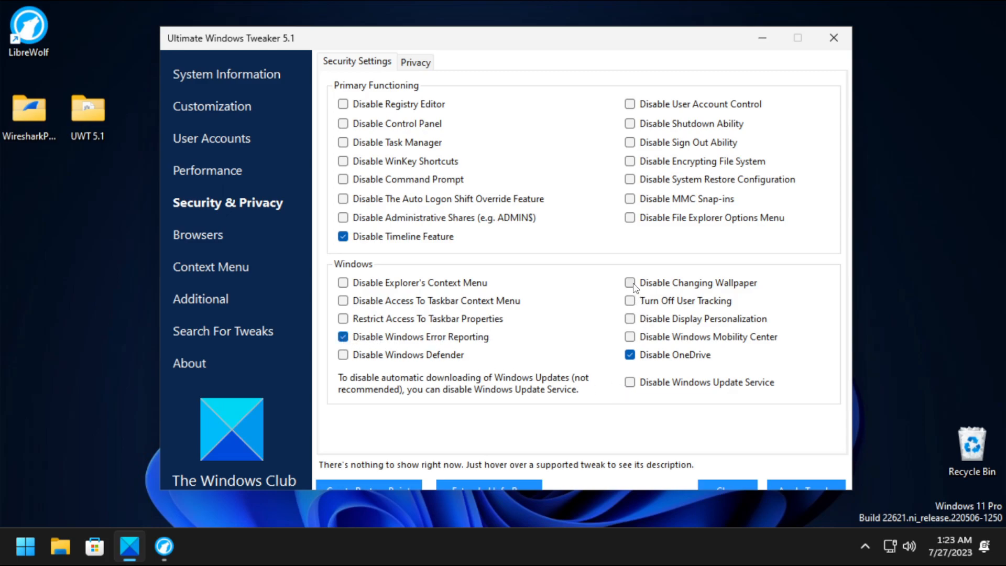
pyautogui.click(630, 301)
pyautogui.click(414, 63)
pyautogui.click(361, 116)
pyautogui.click(373, 190)
pyautogui.click(377, 216)
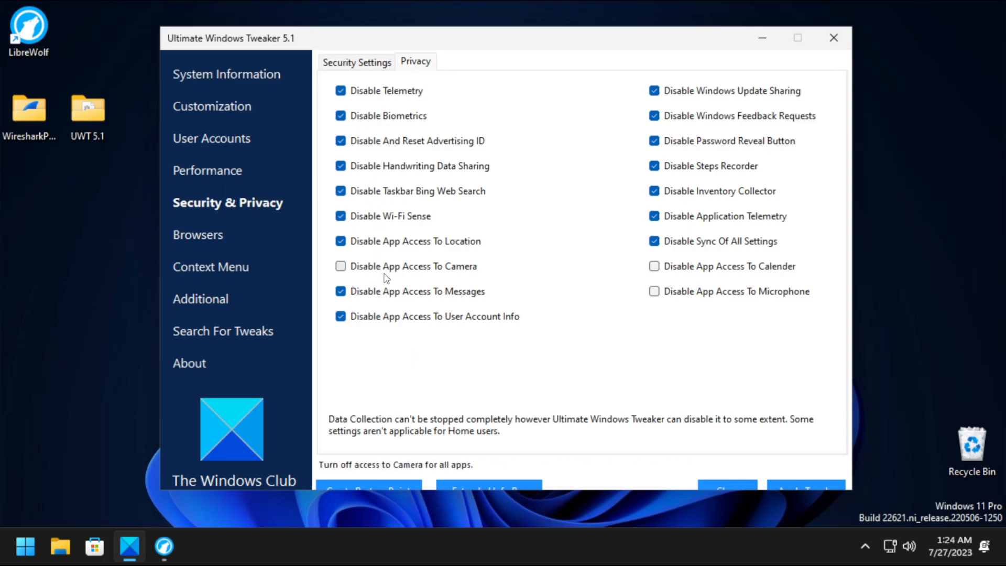
# Block app access to the calendar while keeping camera and microphone access allowed.
pyautogui.click(389, 276)
pyautogui.click(461, 271)
pyautogui.click(655, 268)
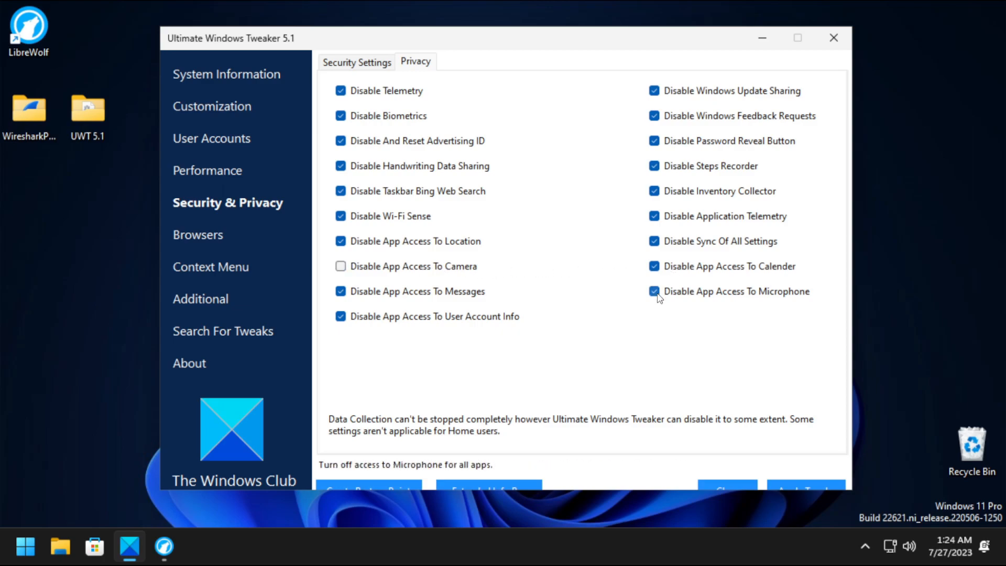
pyautogui.click(654, 293)
pyautogui.click(654, 292)
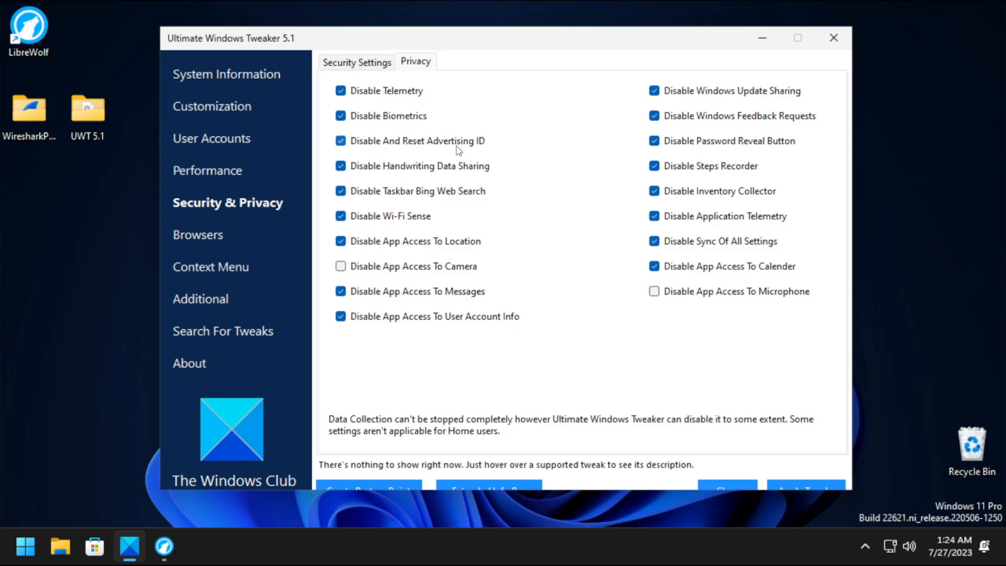
pyautogui.moveTo(458, 151)
pyautogui.moveTo(415, 100)
# Review the Performance, Browsers and Context Menu tweak pages, ending back on Performance.
pyautogui.click(225, 170)
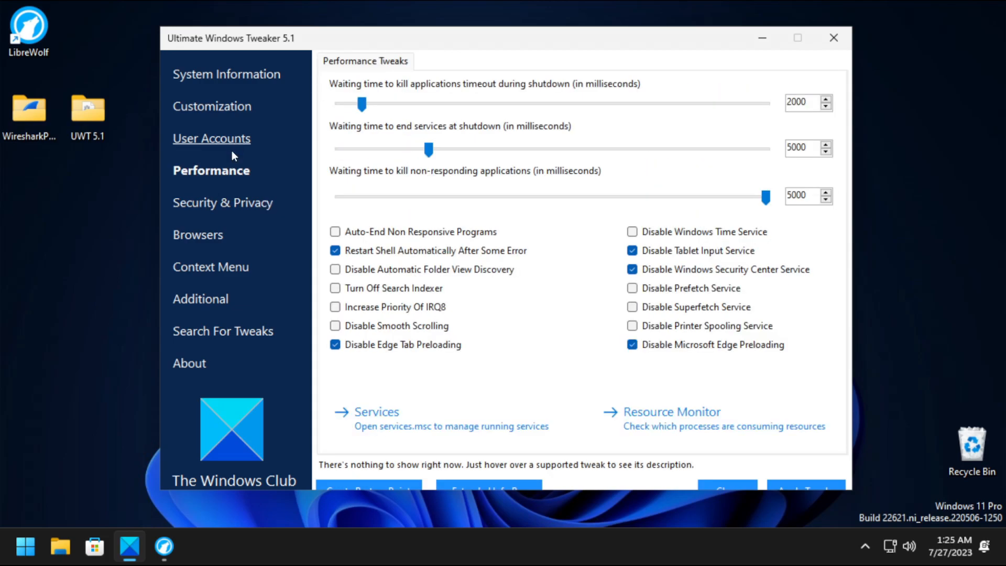
pyautogui.click(224, 240)
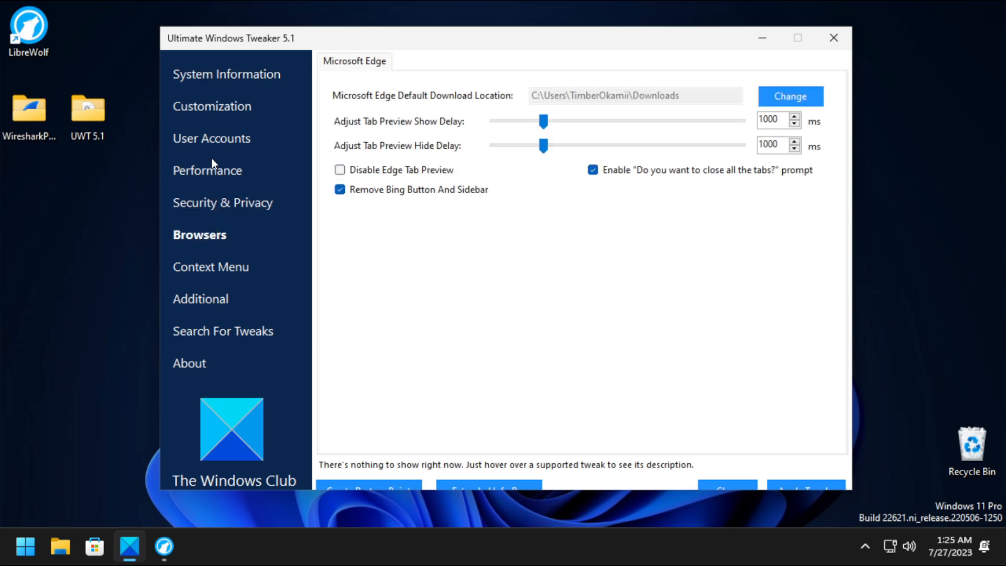
pyautogui.click(213, 271)
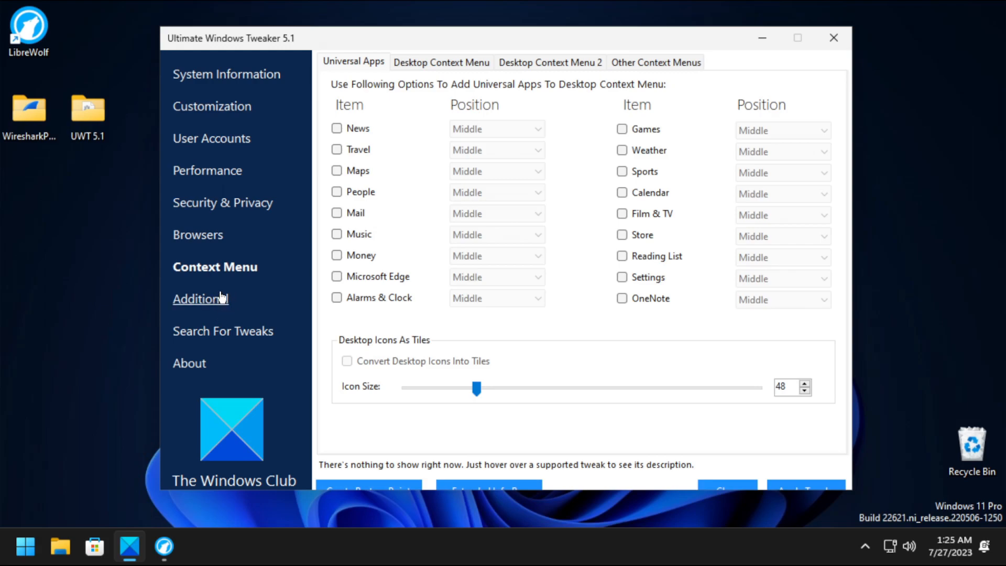
pyautogui.click(229, 179)
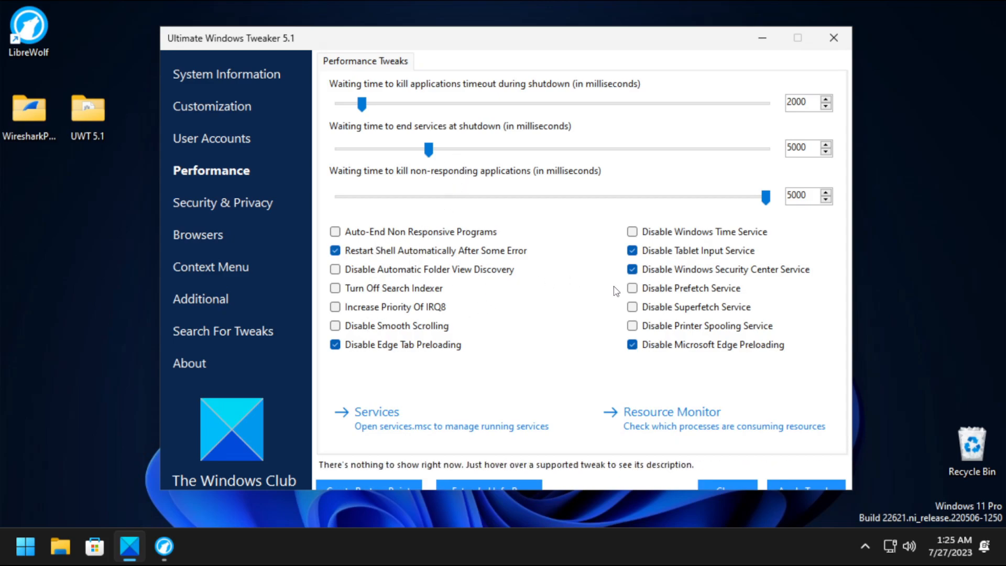
# Apply the performance tweaks and close the tweaker, accepting the restart recommendation.
pyautogui.moveTo(633, 329)
pyautogui.moveTo(670, 295)
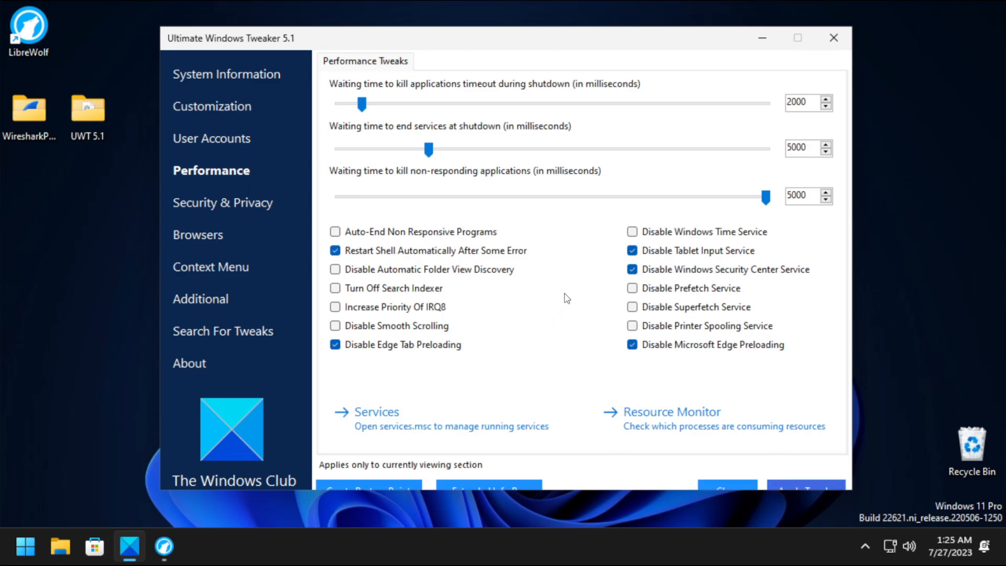
pyautogui.click(793, 483)
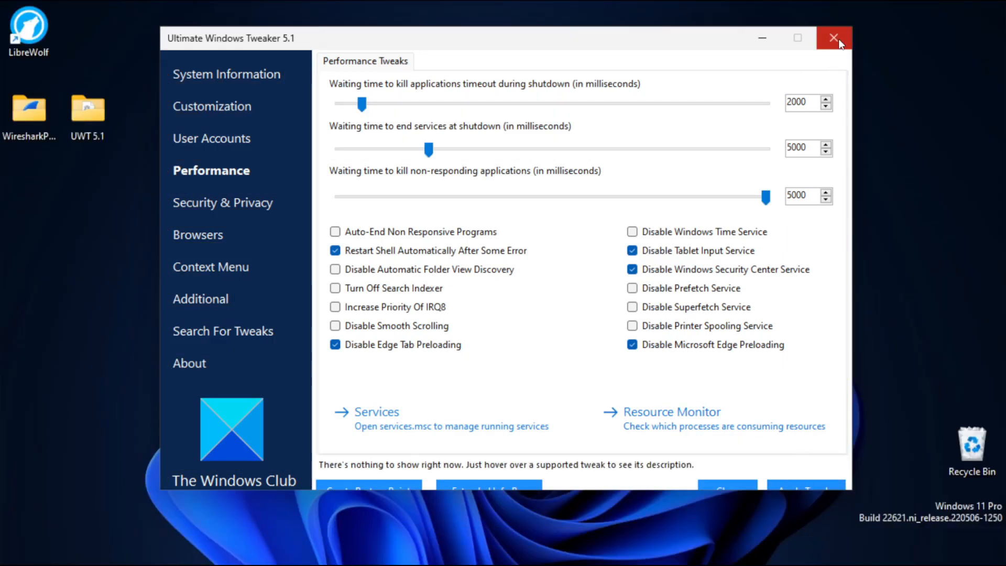
pyautogui.click(835, 39)
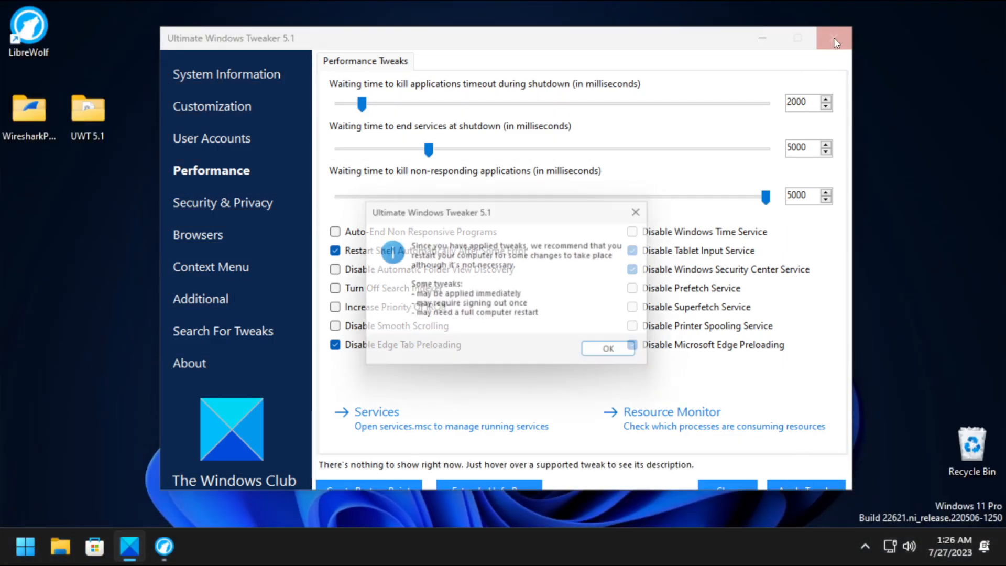
pyautogui.click(608, 356)
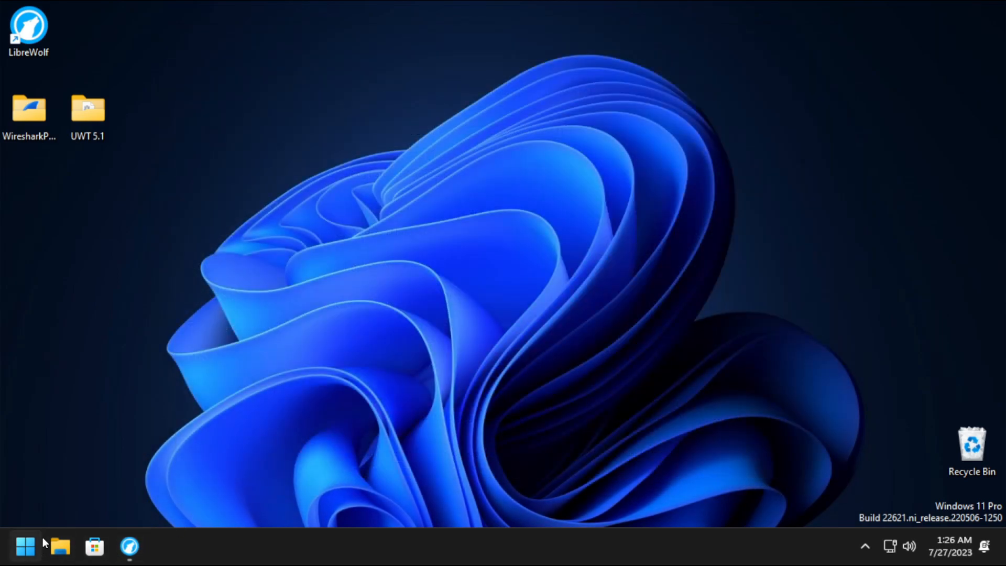
# Launch Wireshark from WiresharkPortable64 and start a live Ethernet capture with a dns display filter.
pyautogui.doubleClick(40, 118)
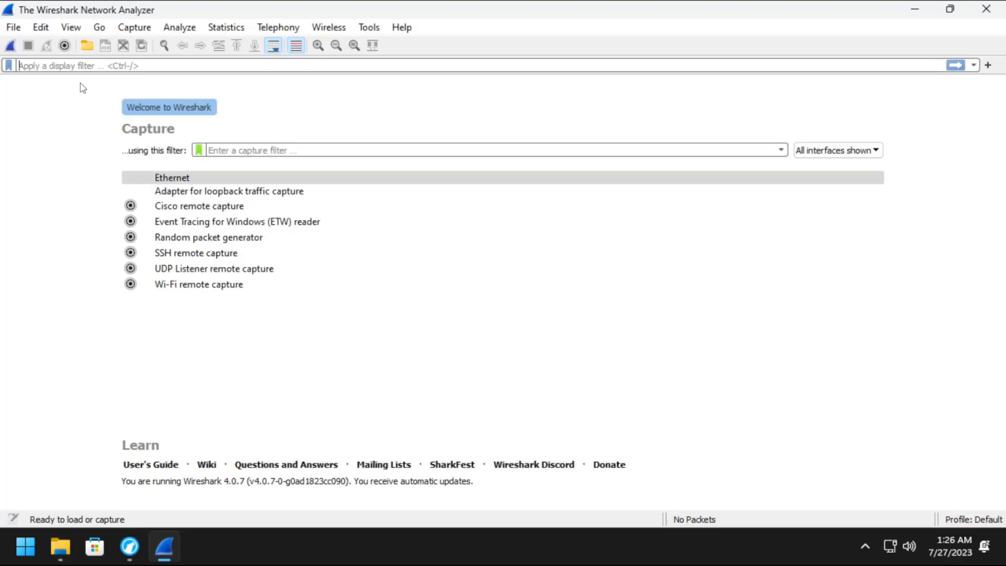
pyautogui.write('dns')
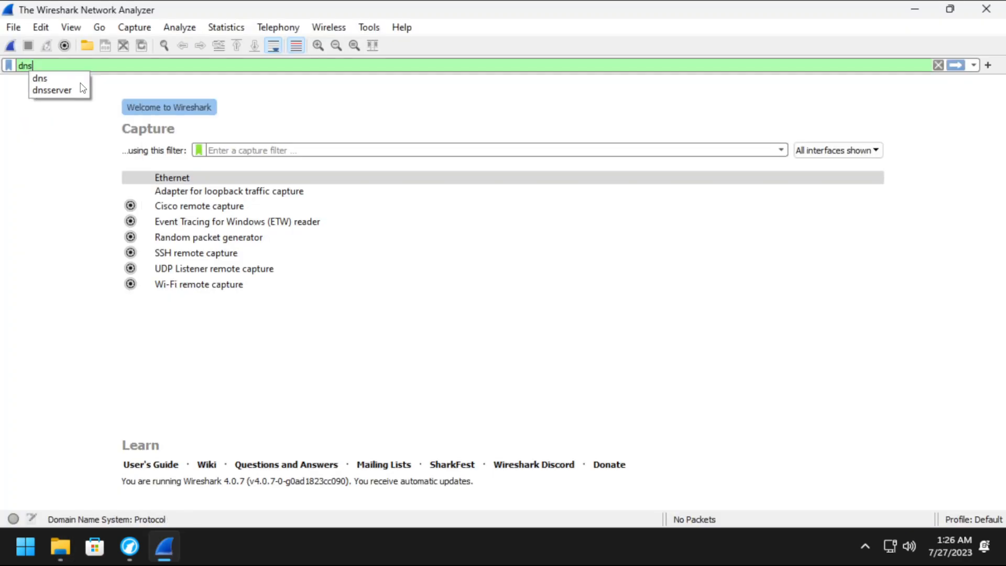
pyautogui.click(67, 77)
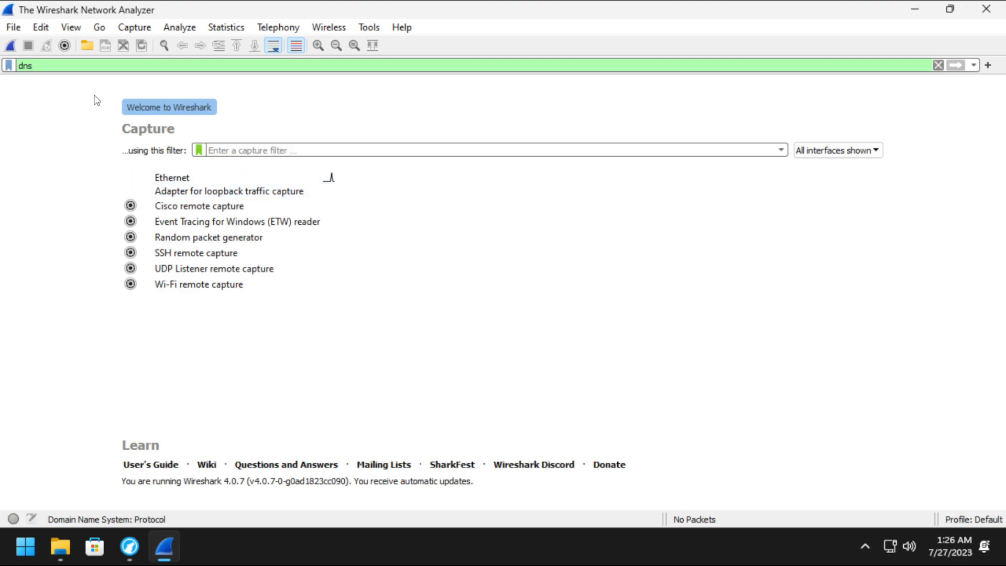
pyautogui.click(10, 46)
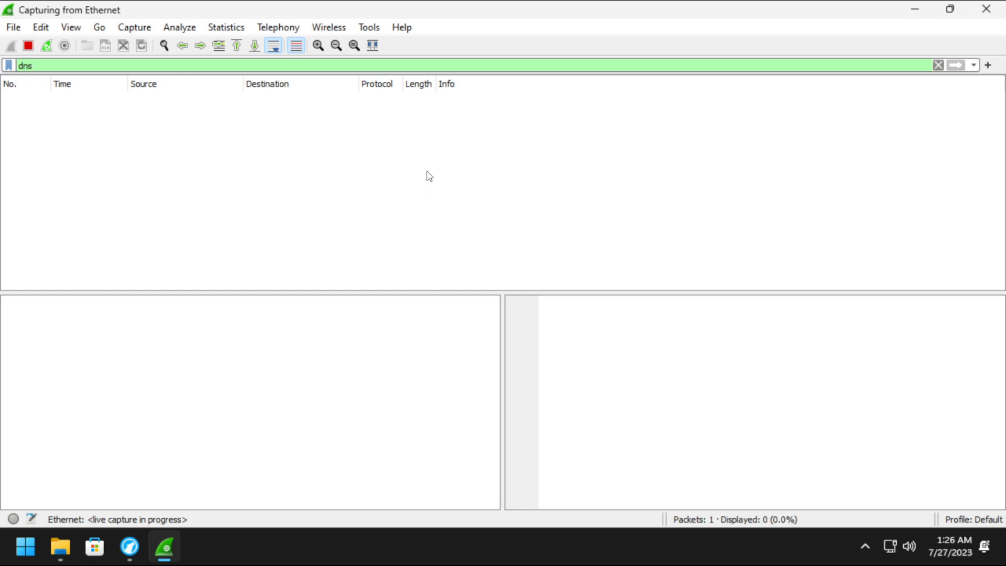
pyautogui.rightClick(748, 539)
# Open Task Manager on its Performance page showing Ethernet throughput at 0 Kbps.
pyautogui.click(791, 491)
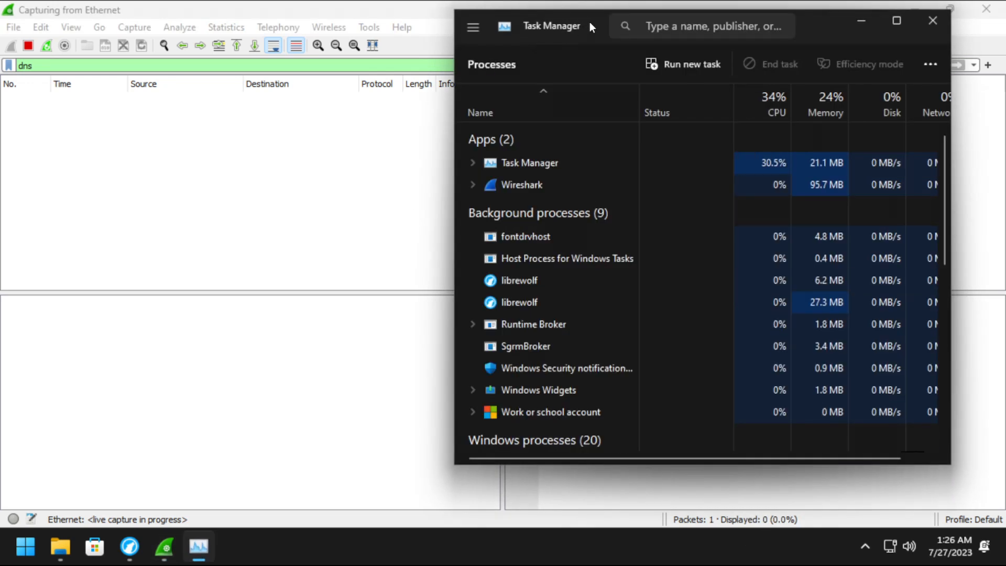
pyautogui.moveTo(589, 20); pyautogui.dragTo(461, 33)
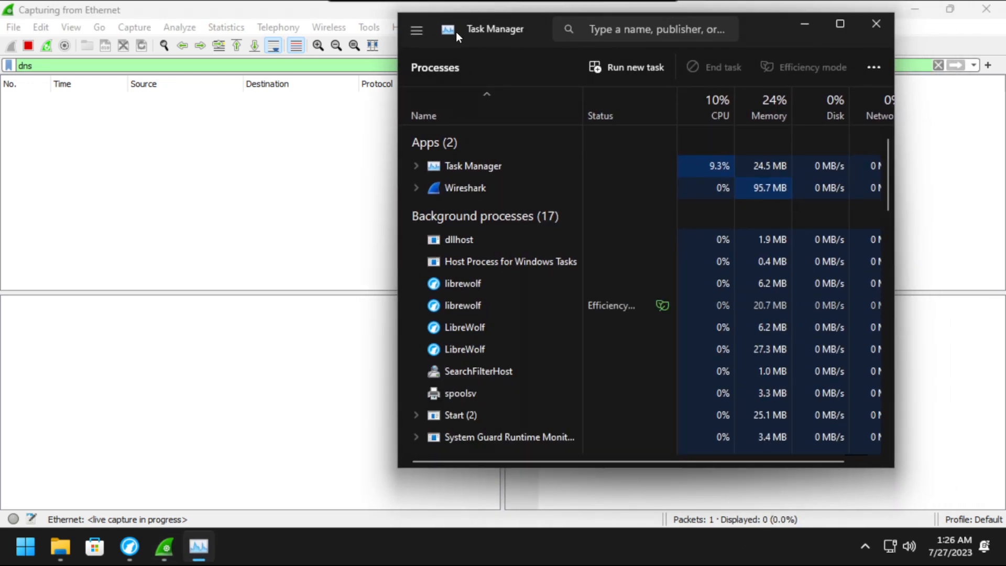
pyautogui.click(418, 30)
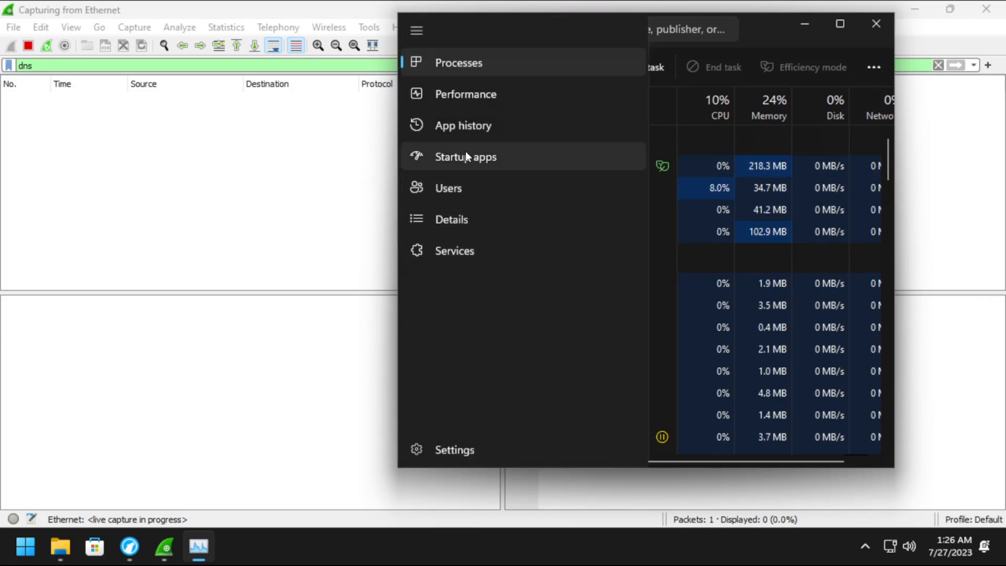
pyautogui.click(468, 94)
pyautogui.click(514, 275)
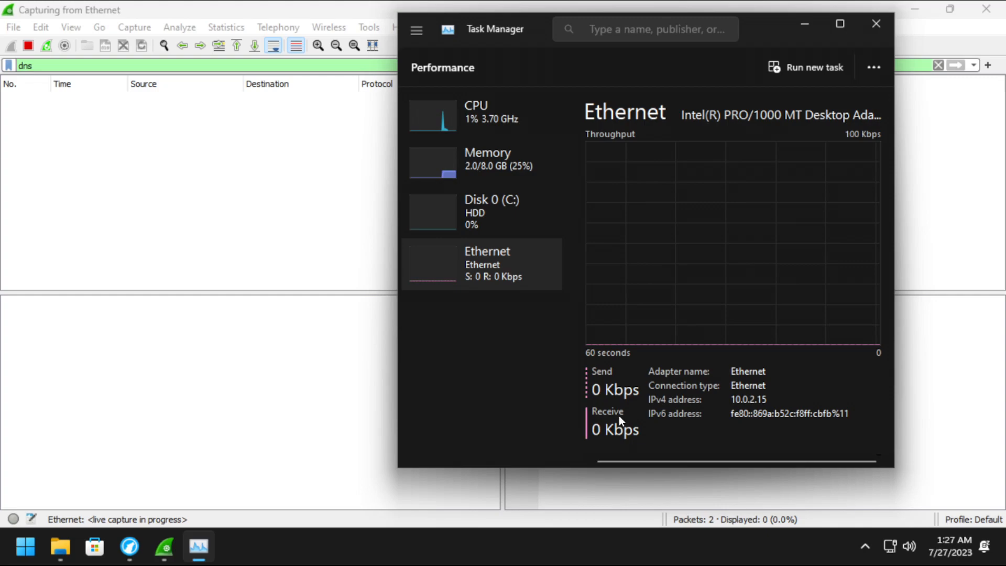
# Peek at the hidden tray icons and memory details, then return to the Ethernet graph.
pyautogui.click(870, 547)
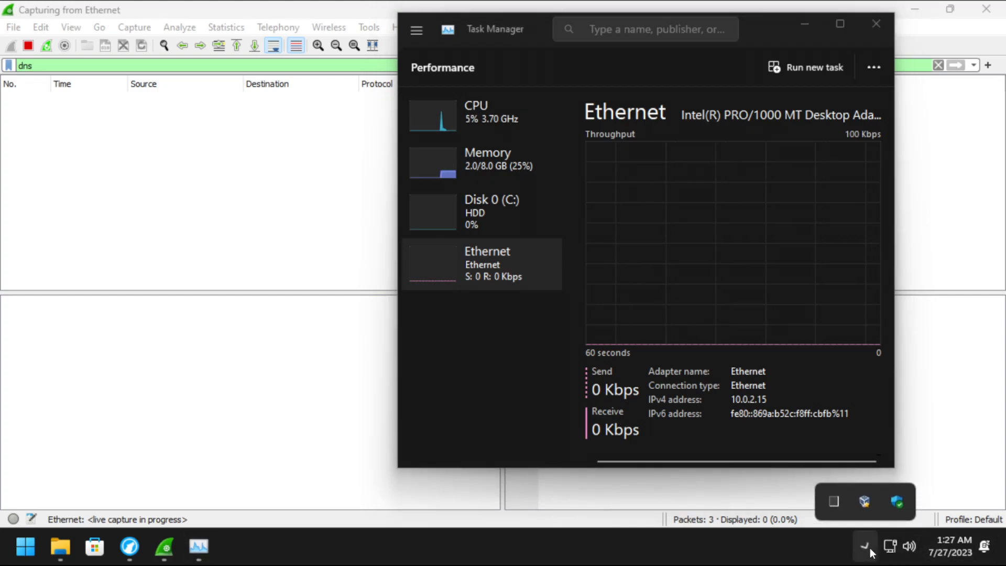
pyautogui.click(870, 547)
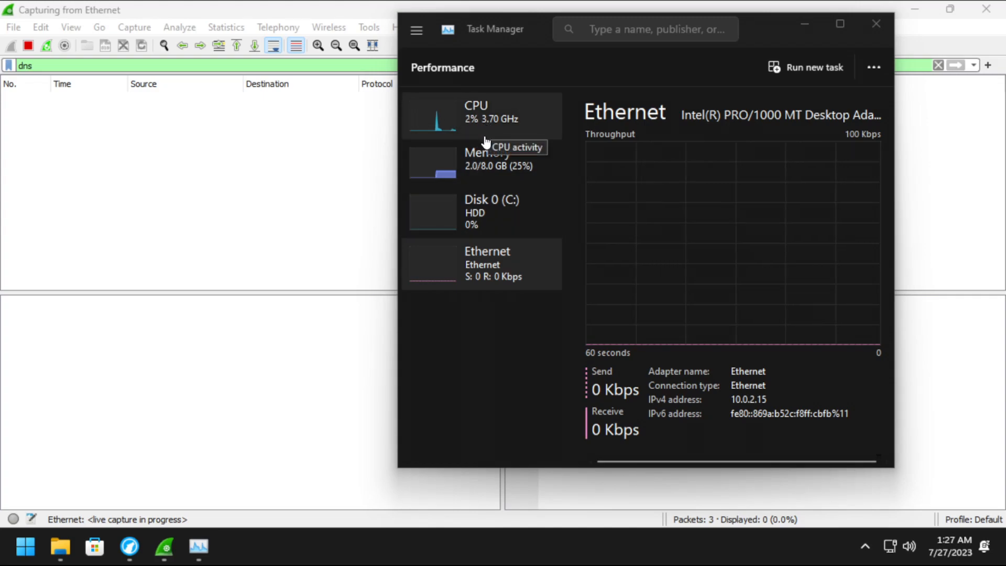
pyautogui.click(502, 175)
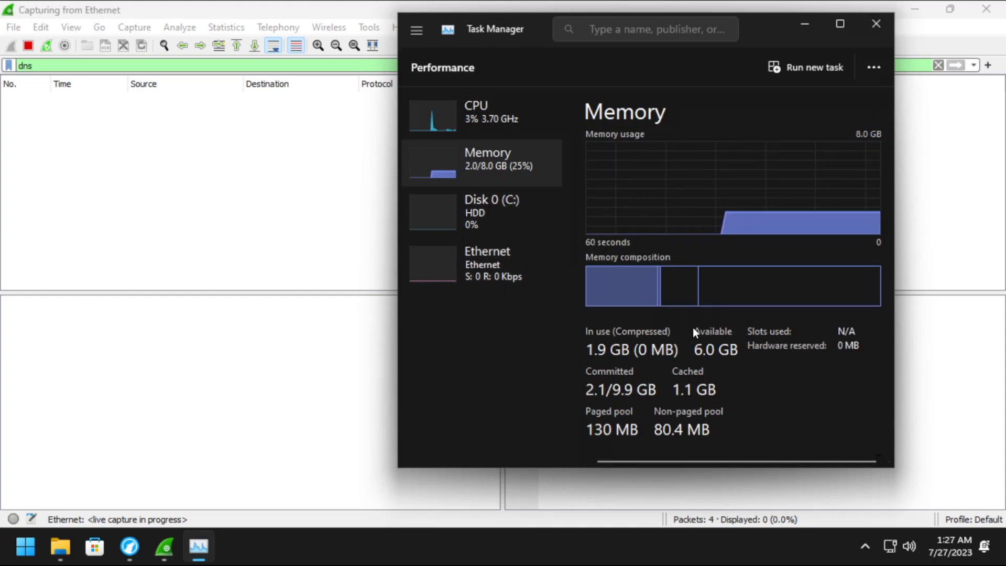
pyautogui.click(485, 261)
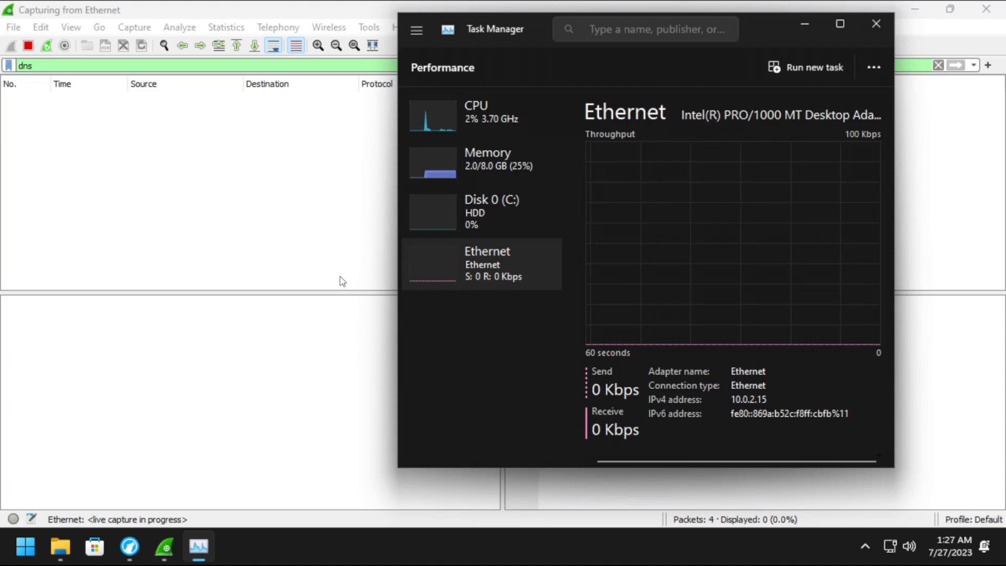
# Open the Date & time settings from the taskbar clock's shortcut menu.
pyautogui.click(802, 26)
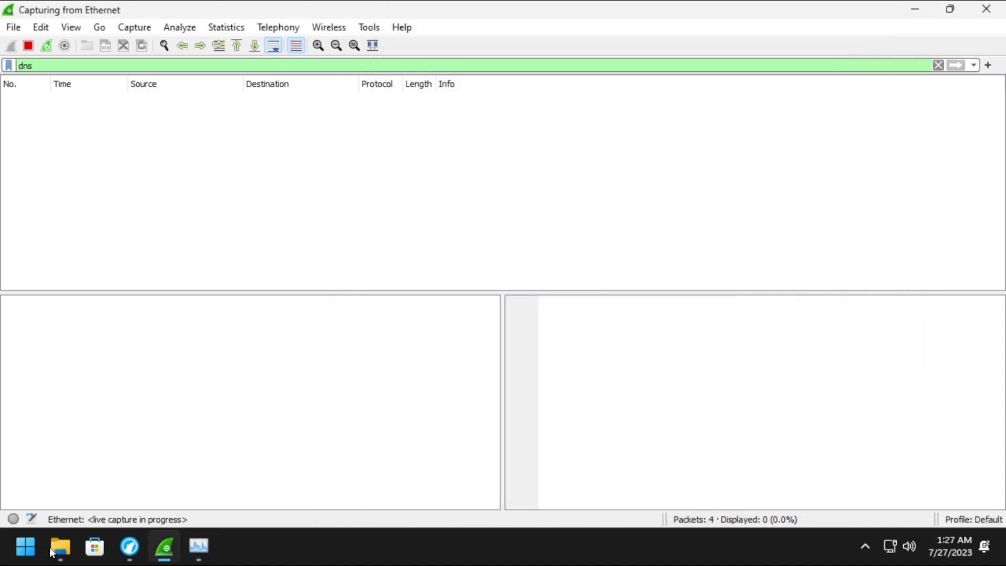
pyautogui.click(29, 549)
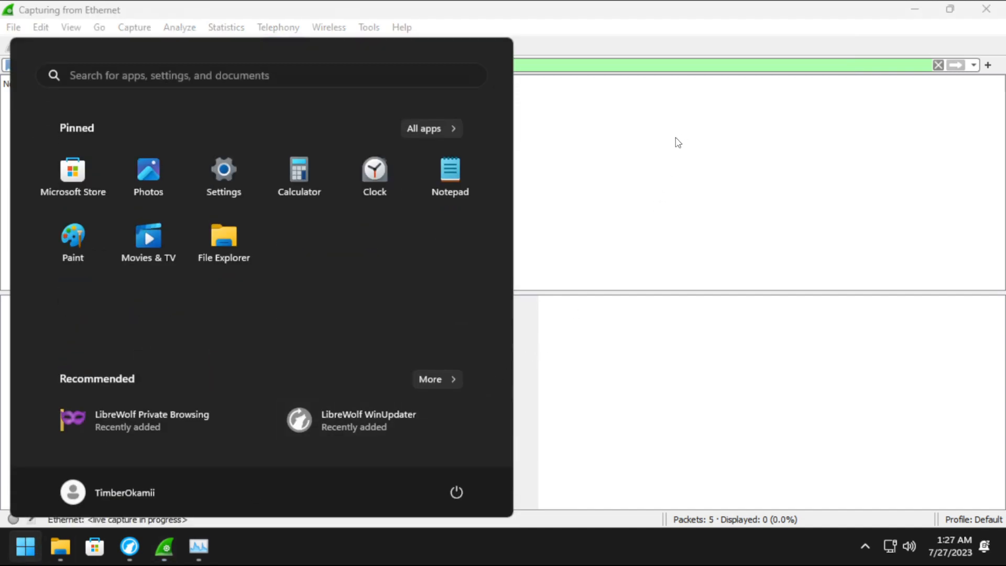
pyautogui.click(985, 551)
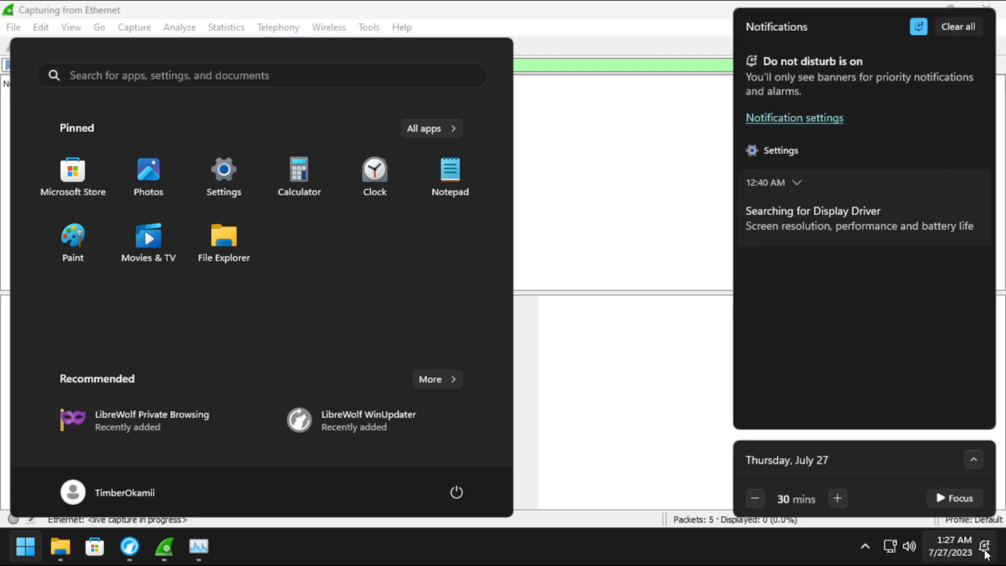
pyautogui.click(985, 551)
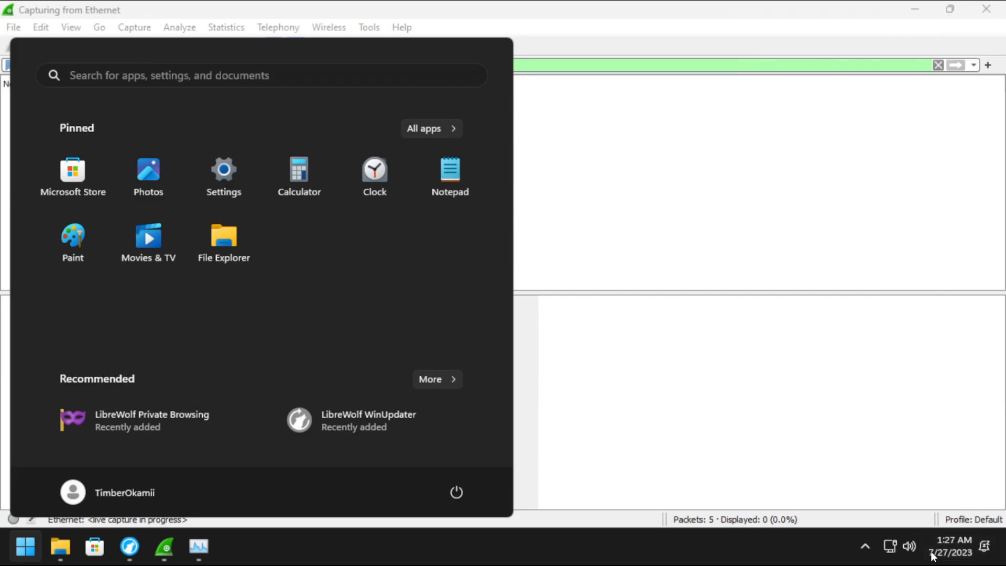
pyautogui.rightClick(950, 550)
pyautogui.click(936, 483)
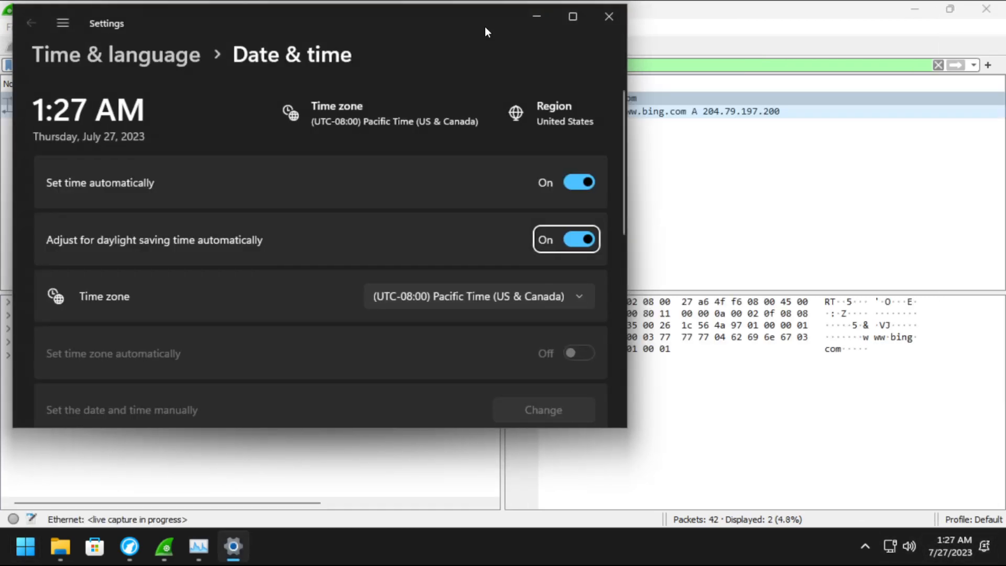
# Review the automatic date and time sync settings, then close Settings.
pyautogui.click(536, 16)
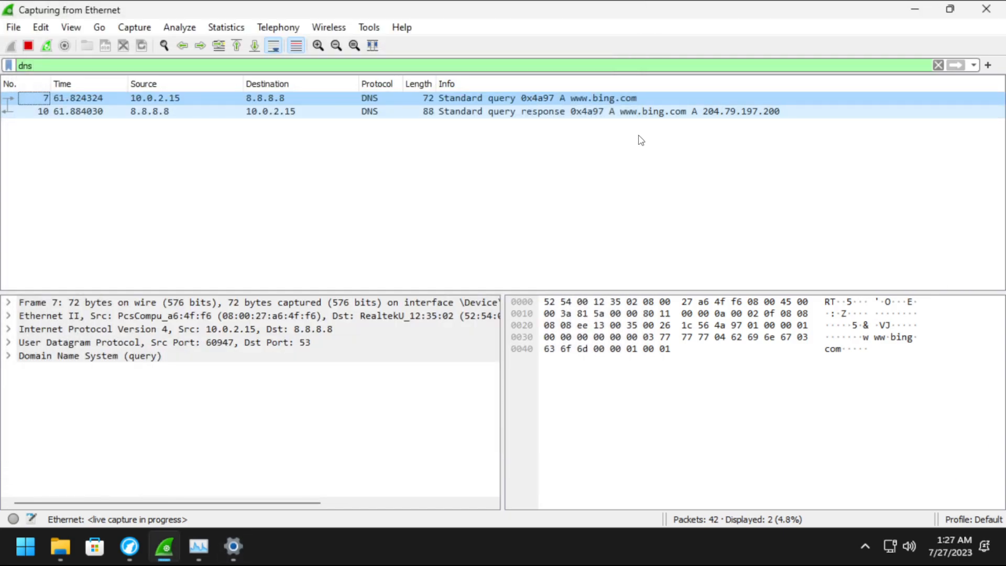
pyautogui.click(233, 546)
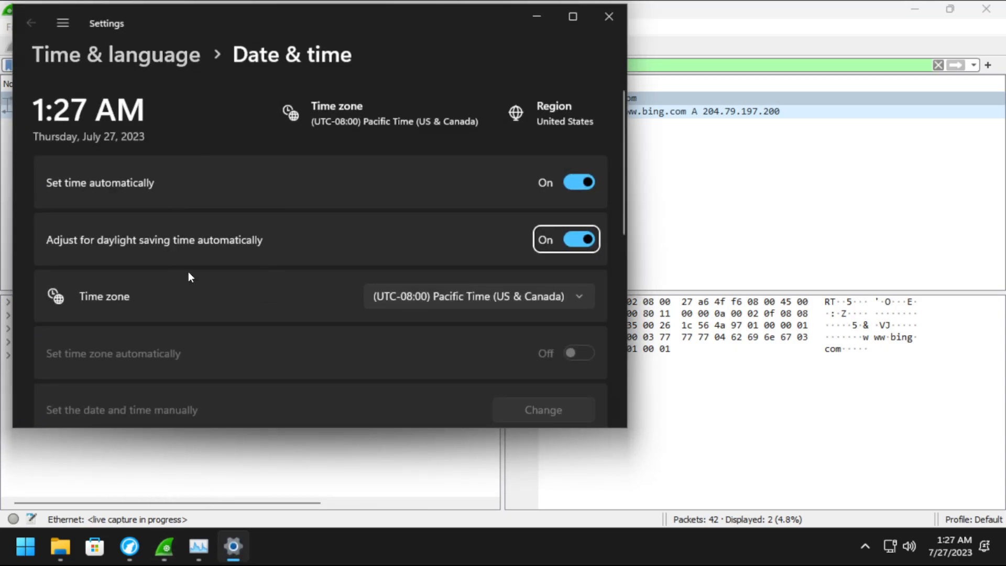
pyautogui.scroll(-8, 212, 270)
pyautogui.scroll(3, 546, 260)
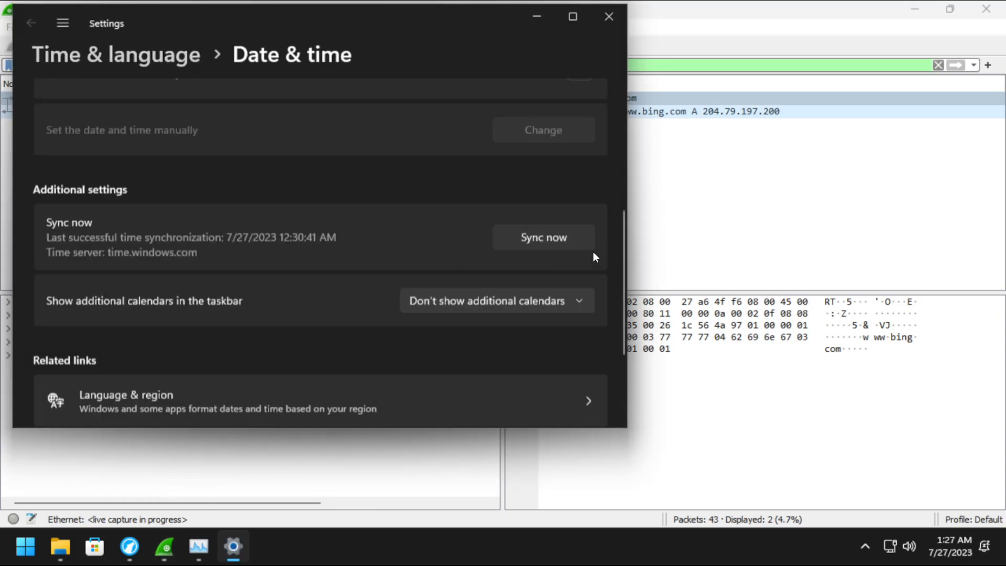
pyautogui.scroll(2, 546, 260)
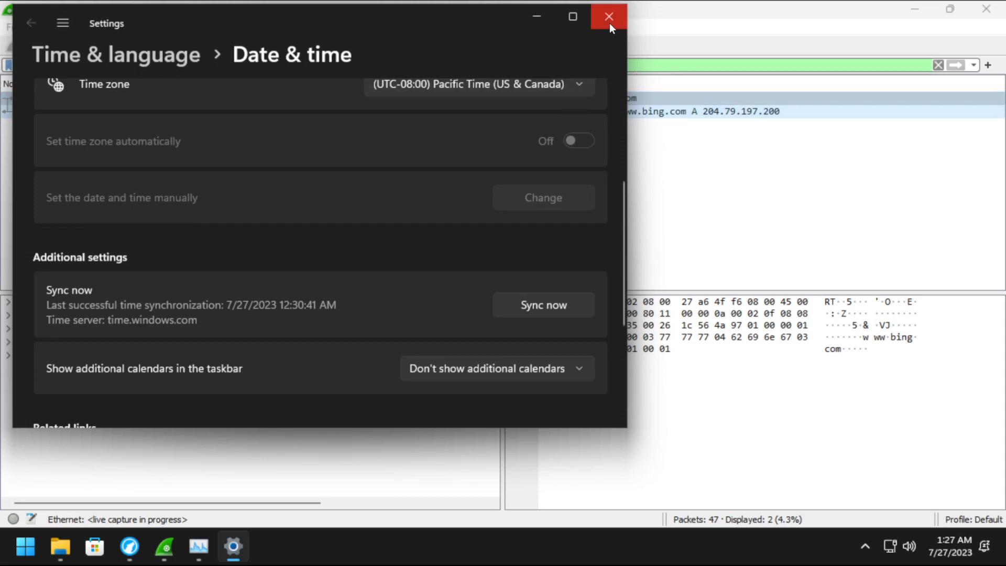
pyautogui.scroll(4, 395, 243)
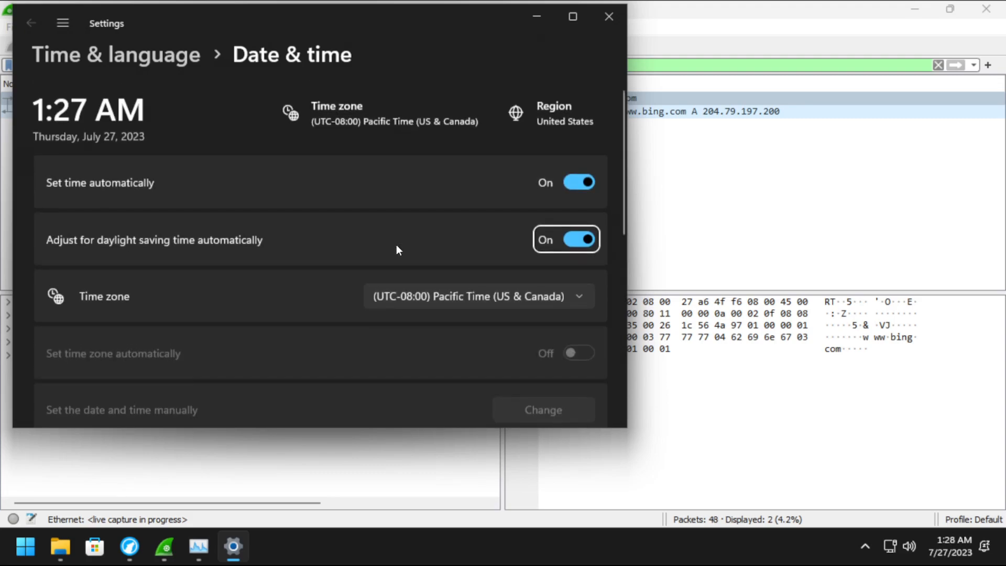
pyautogui.scroll(-6, 396, 244)
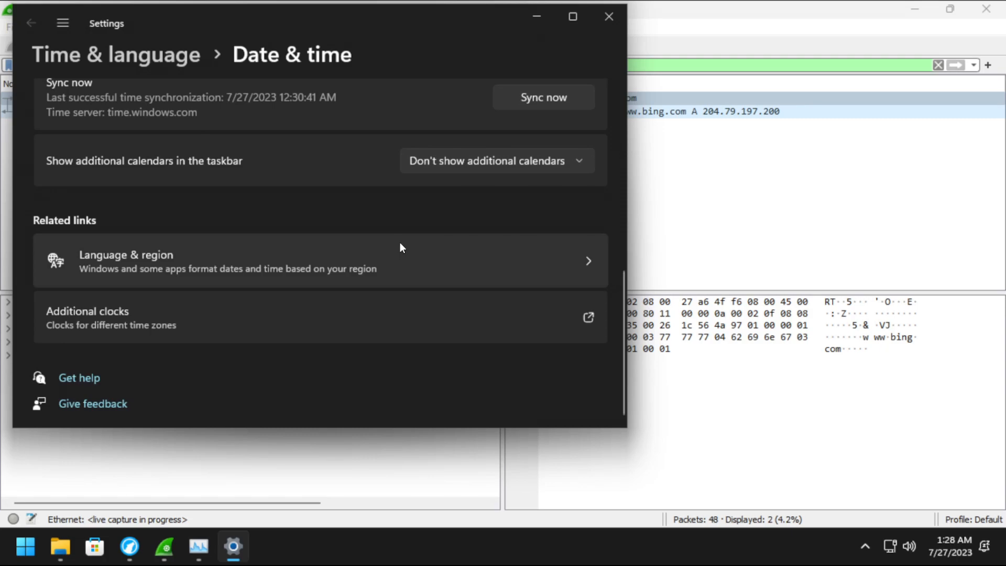
pyautogui.click(623, 25)
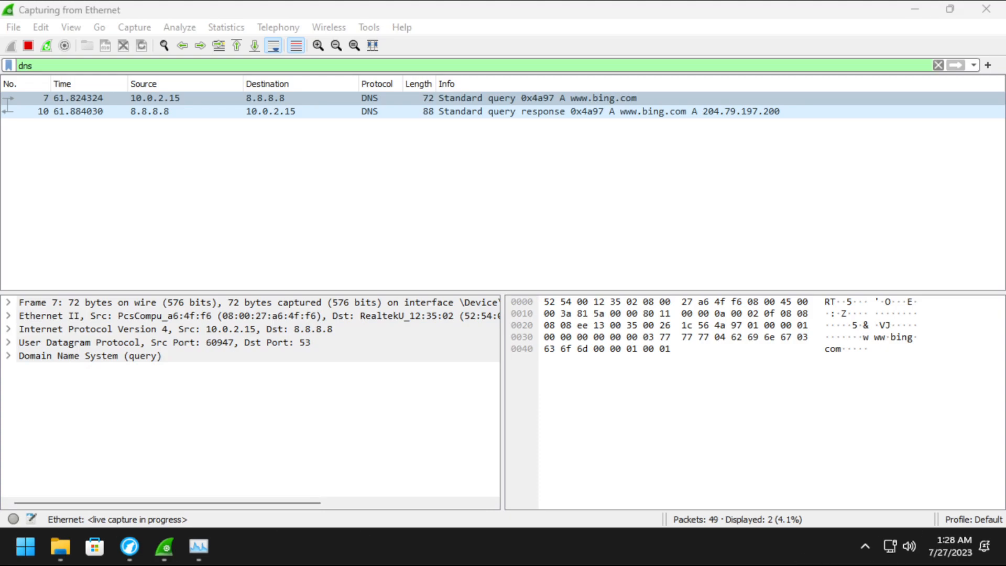
# Search 'youtube' from the Start menu, then bring the Wireshark capture back.
pyautogui.click(23, 549)
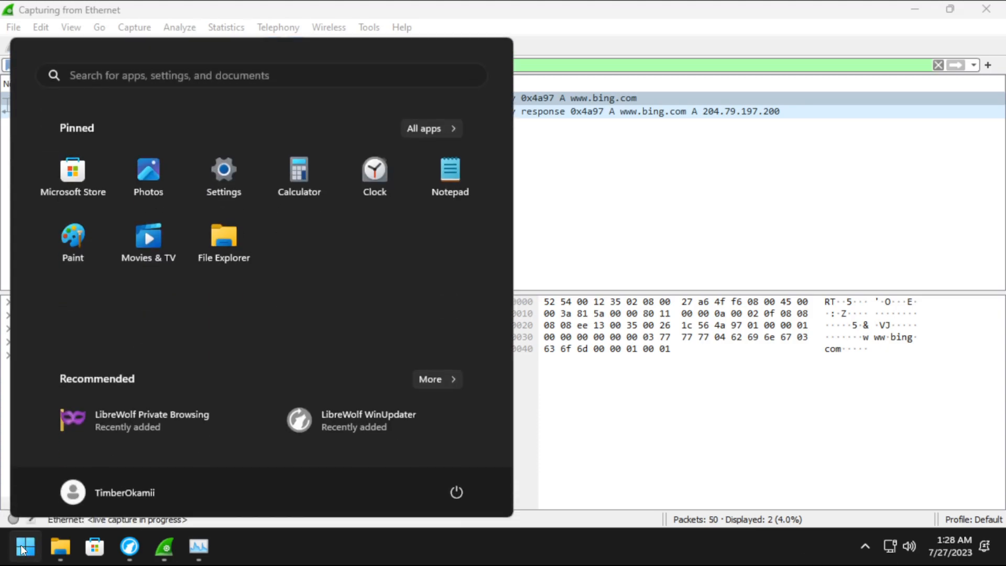
pyautogui.click(145, 76)
pyautogui.write('youtube')
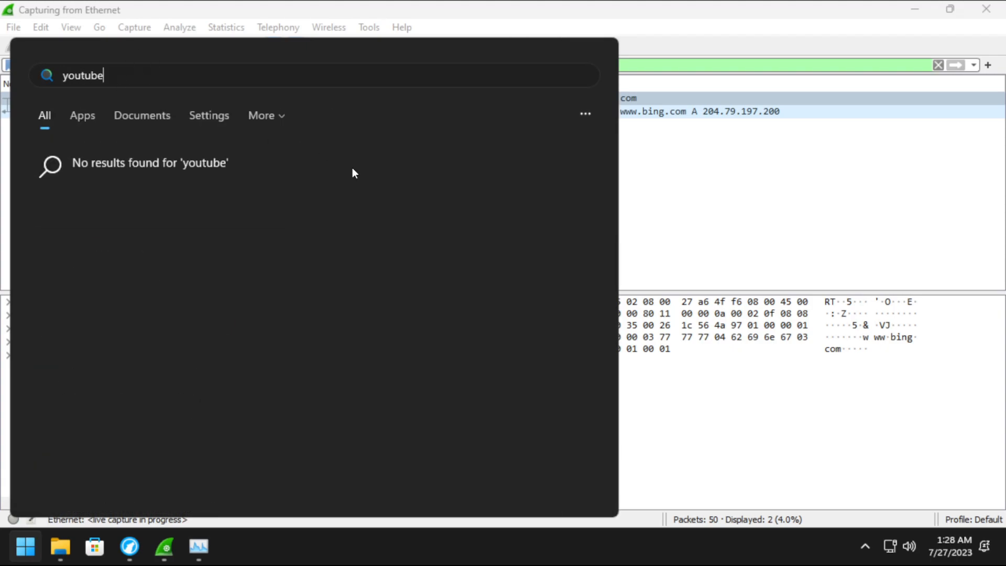
pyautogui.click(164, 547)
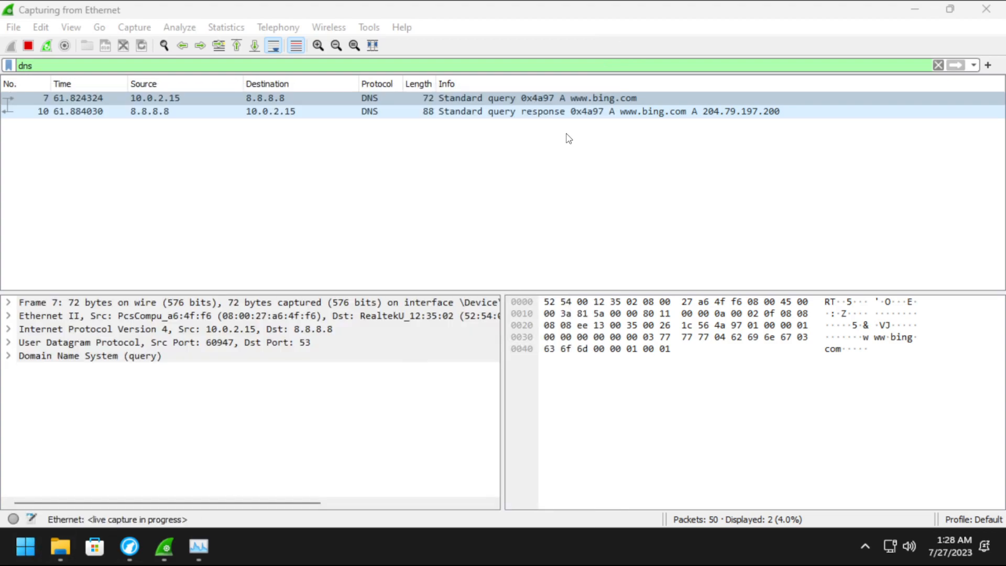
# Open Settings from Start and navigate to the Windows Update page.
pyautogui.click(25, 555)
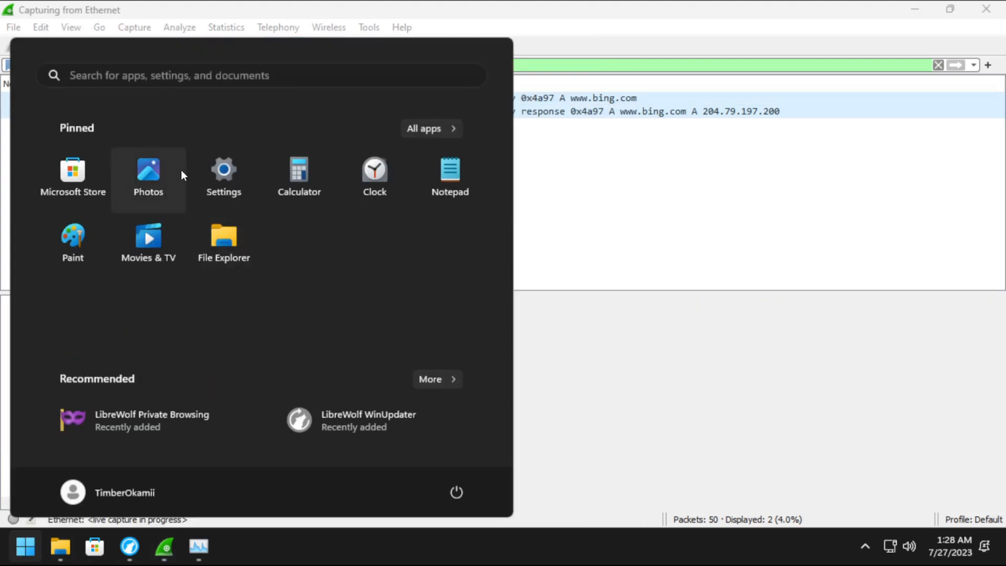
pyautogui.click(225, 173)
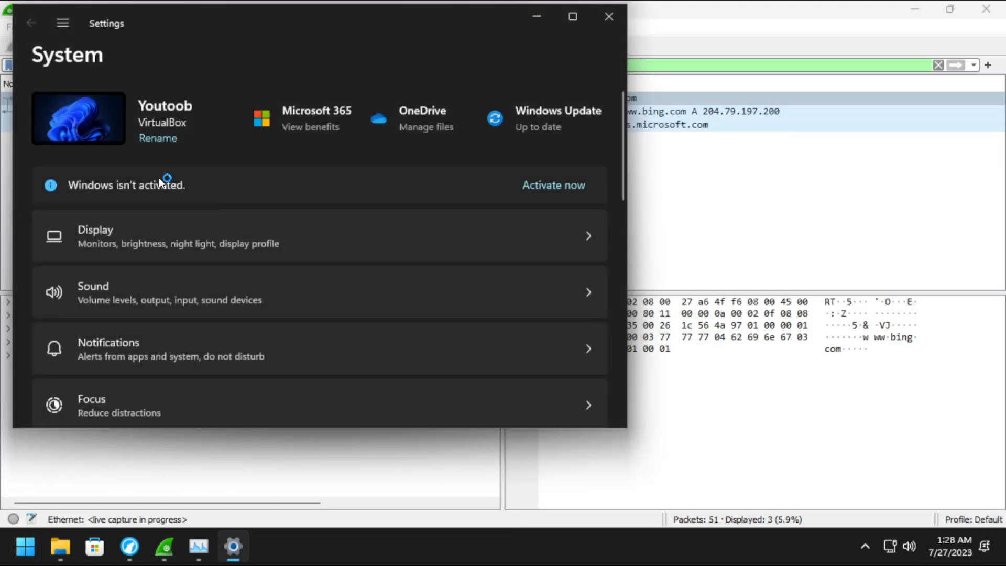
pyautogui.scroll(-4, 183, 184)
pyautogui.click(63, 22)
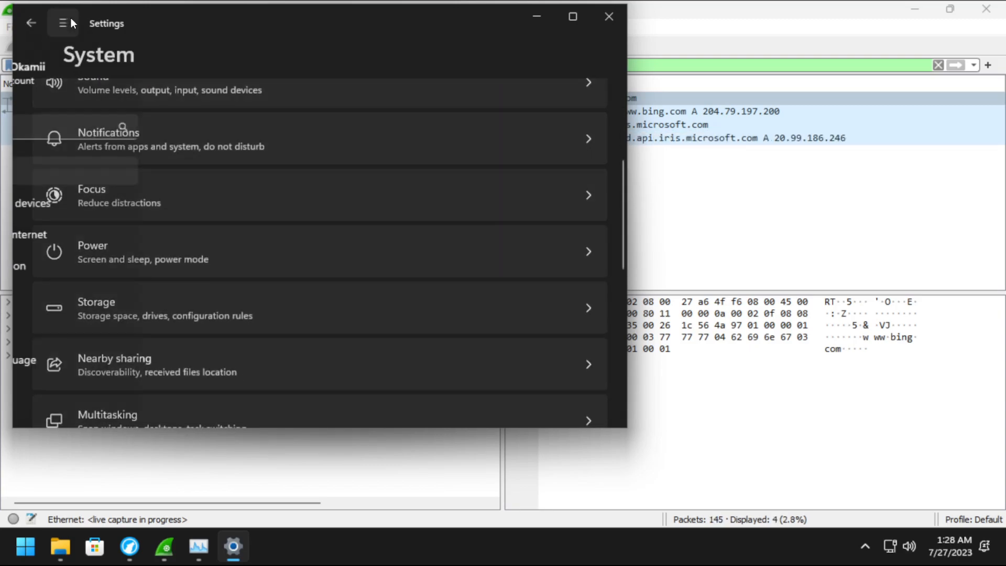
pyautogui.scroll(-2, 113, 315)
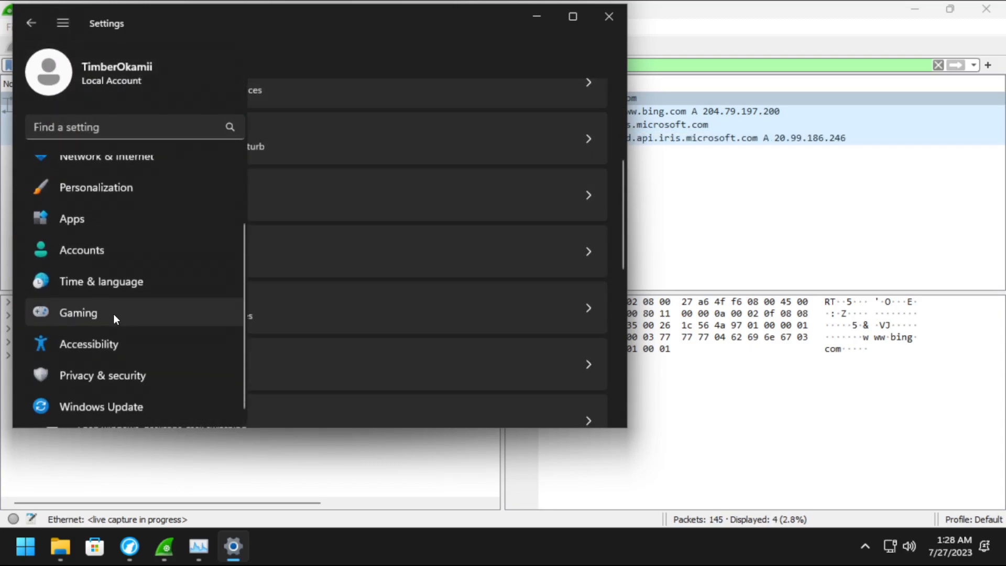
pyautogui.click(105, 410)
# Move the Settings window aside and run Check for updates.
pyautogui.moveTo(410, 21)
pyautogui.mouseDown()
pyautogui.moveTo(179, 56)
pyautogui.moveTo(184, 102)
pyautogui.moveTo(497, 171)
pyautogui.moveTo(413, 3)
pyautogui.mouseUp()
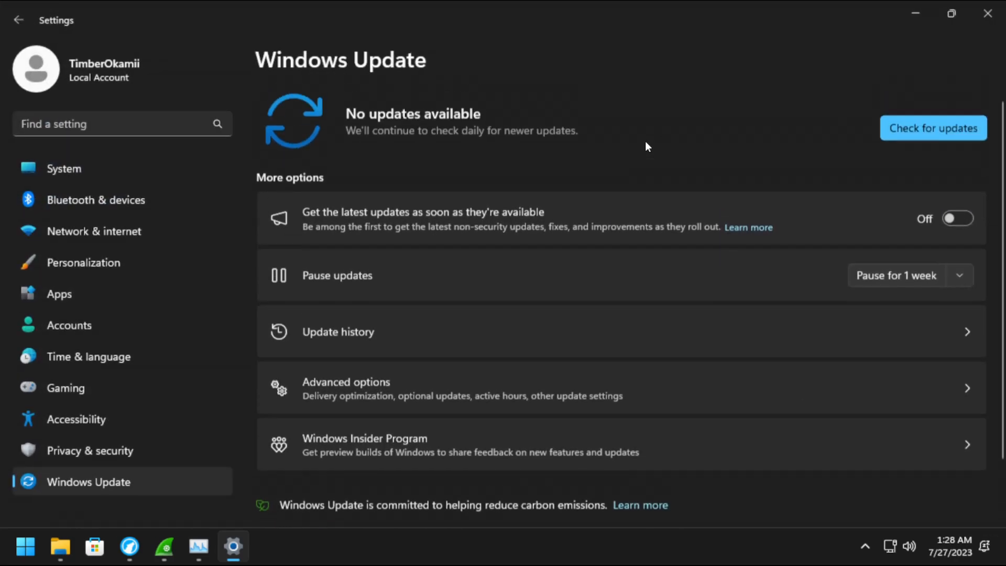
pyautogui.moveTo(702, 32); pyautogui.dragTo(344, 31)
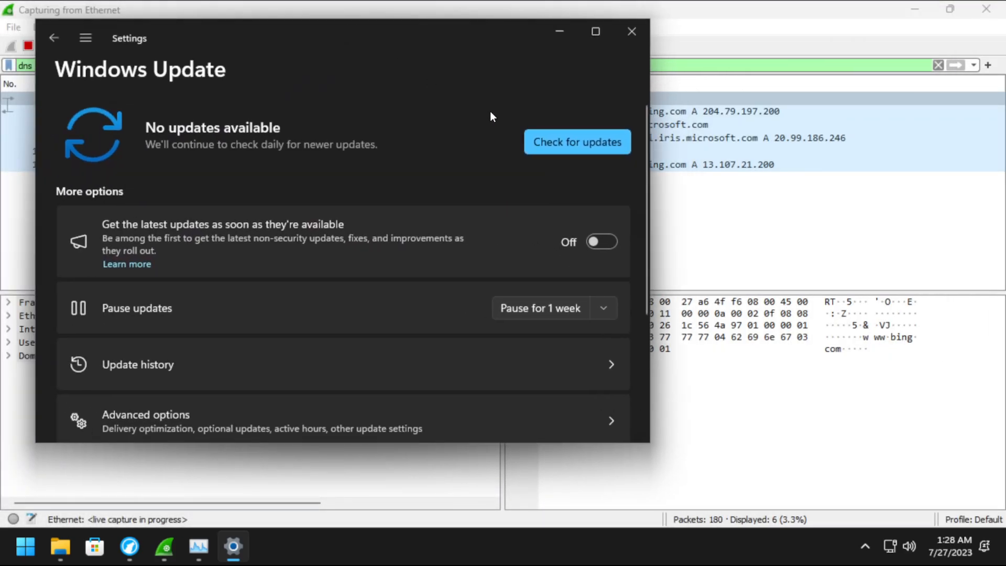
pyautogui.click(545, 151)
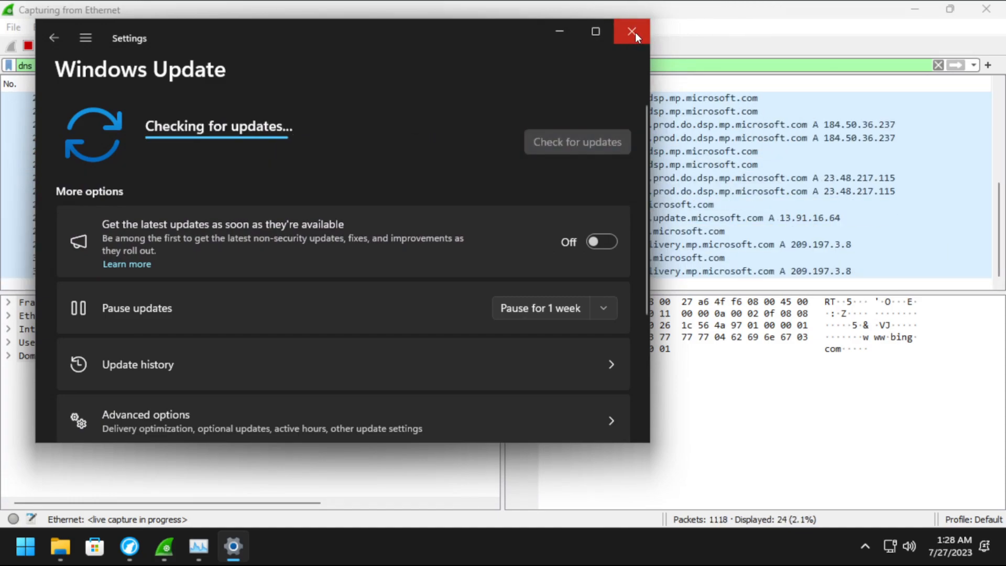
pyautogui.click(559, 31)
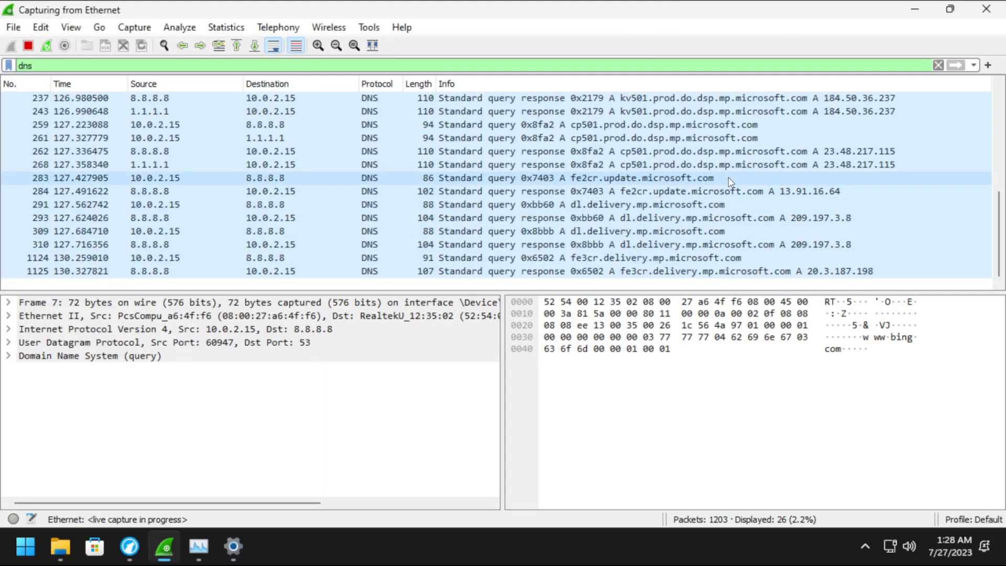
pyautogui.click(234, 546)
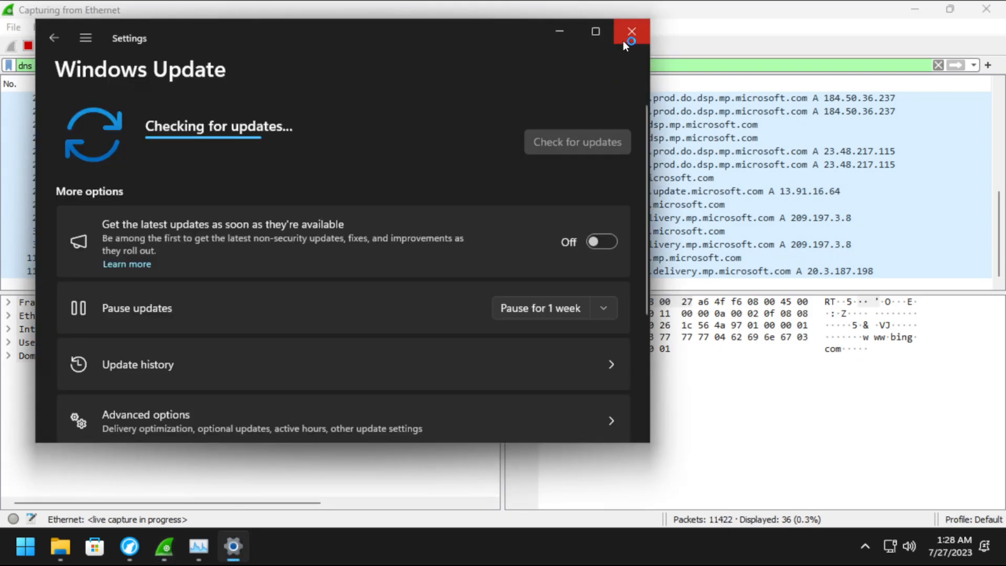
# Close Settings and scroll through the windowsupdate.com DNS lookups in Wireshark.
pyautogui.click(631, 31)
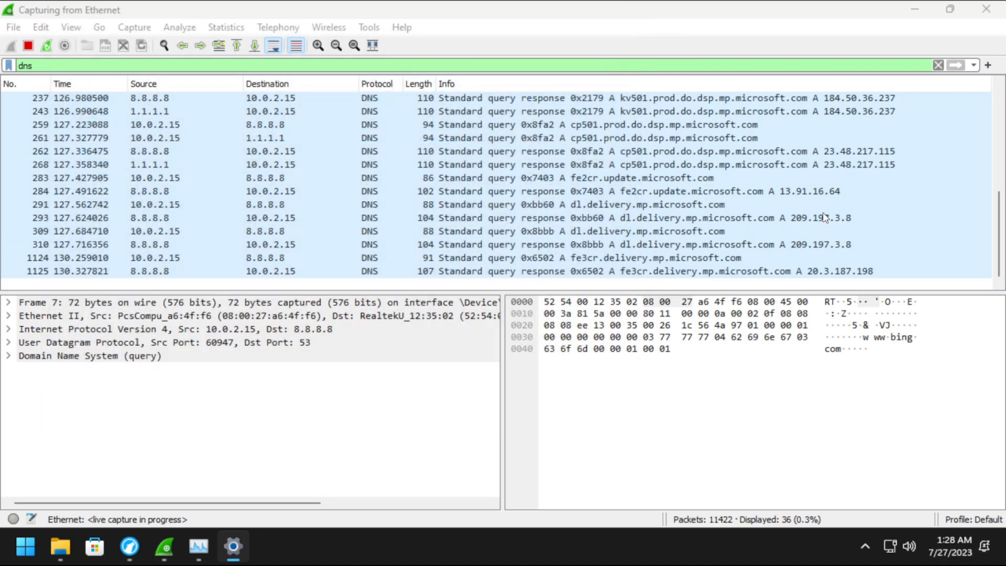
pyautogui.scroll(7, 712, 242)
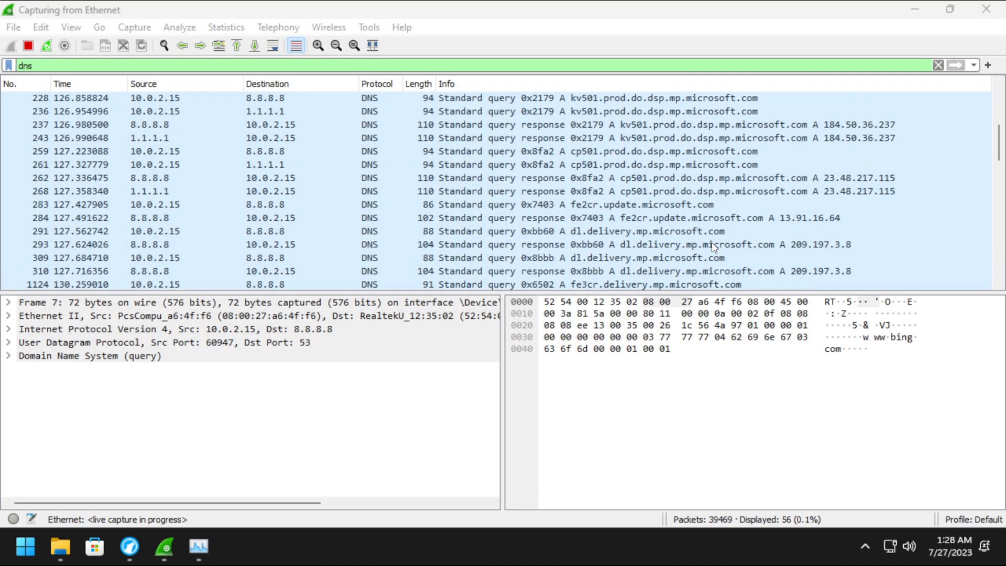
pyautogui.scroll(-6, 711, 242)
pyautogui.scroll(-8, 716, 248)
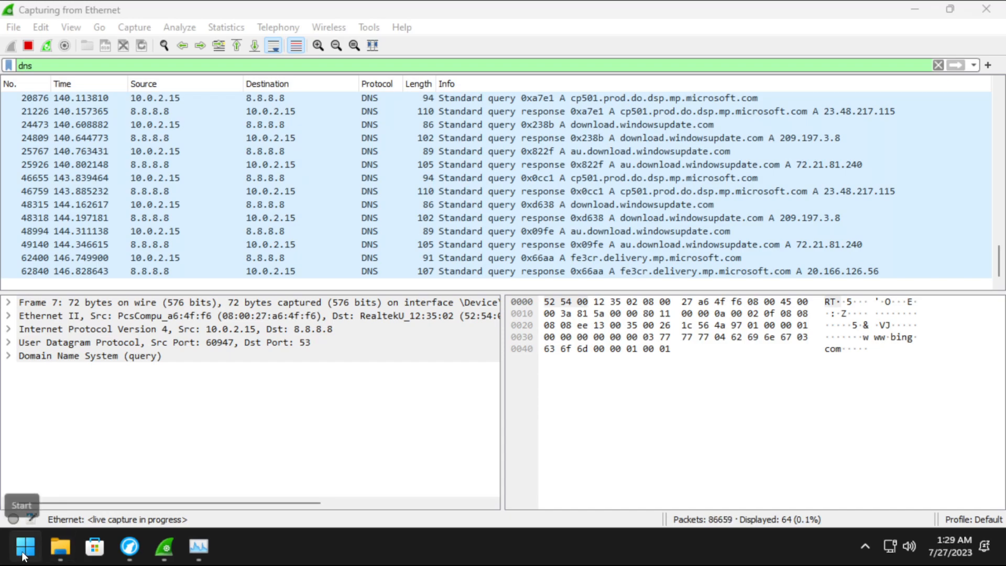
# Open File Explorer and bring up the Properties of Local Disk (C:).
pyautogui.click(24, 554)
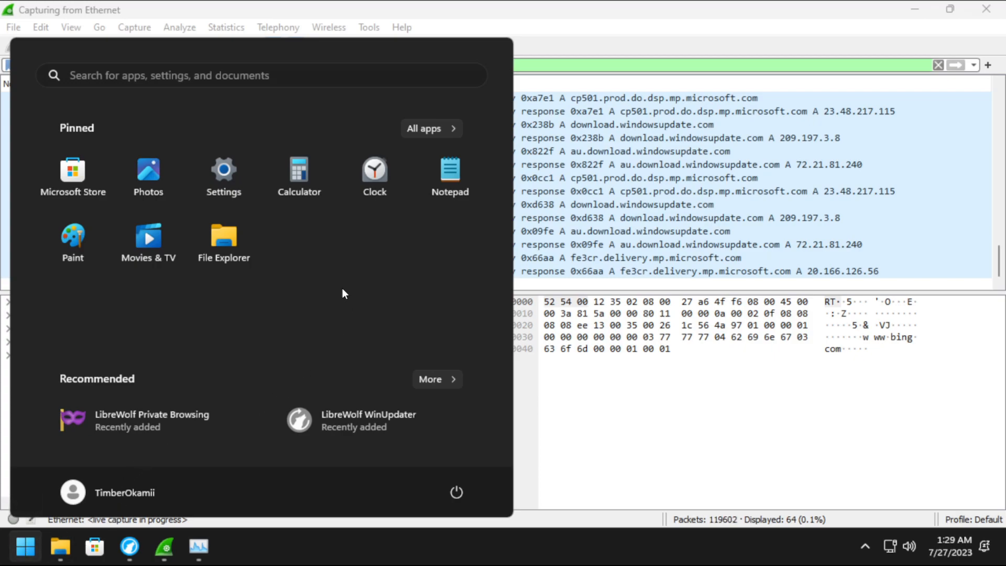
pyautogui.click(29, 547)
pyautogui.click(29, 548)
pyautogui.click(66, 554)
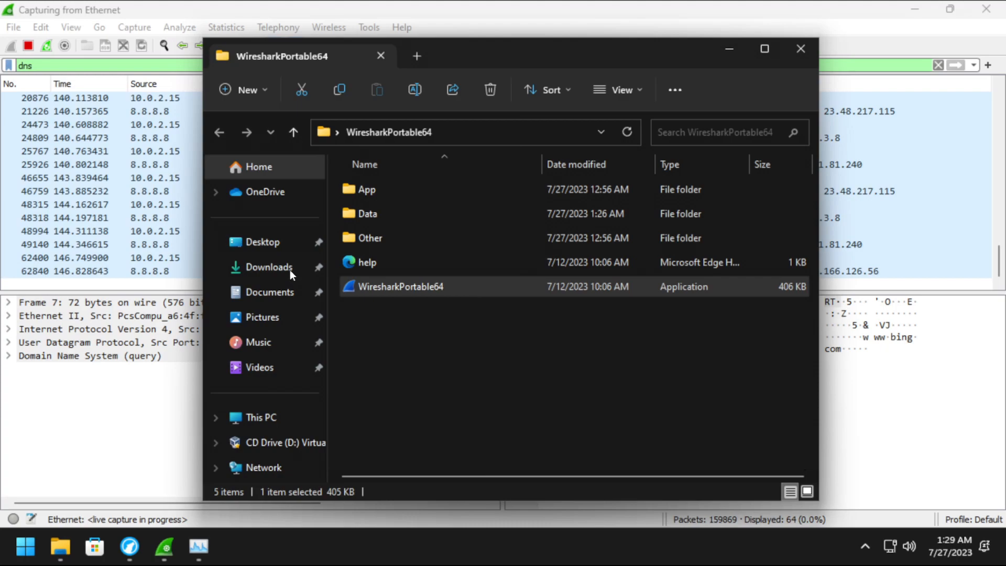
pyautogui.click(252, 428)
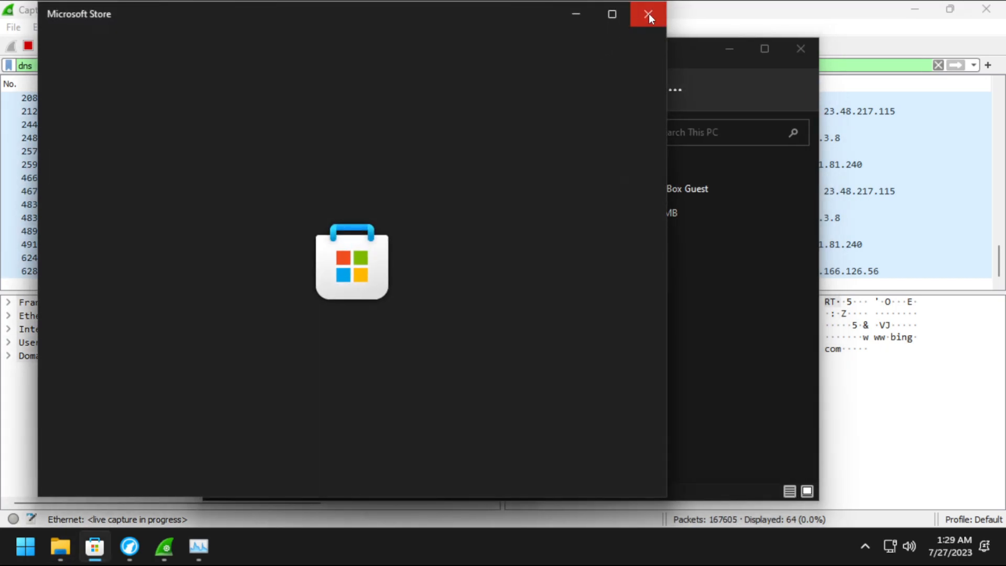
pyautogui.click(648, 14)
pyautogui.rightClick(427, 212)
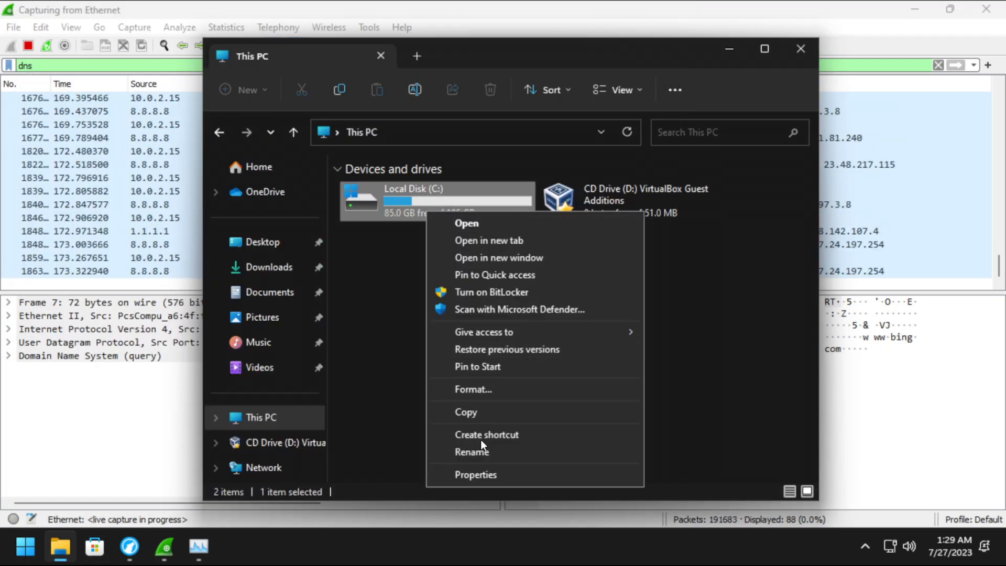
pyautogui.click(483, 476)
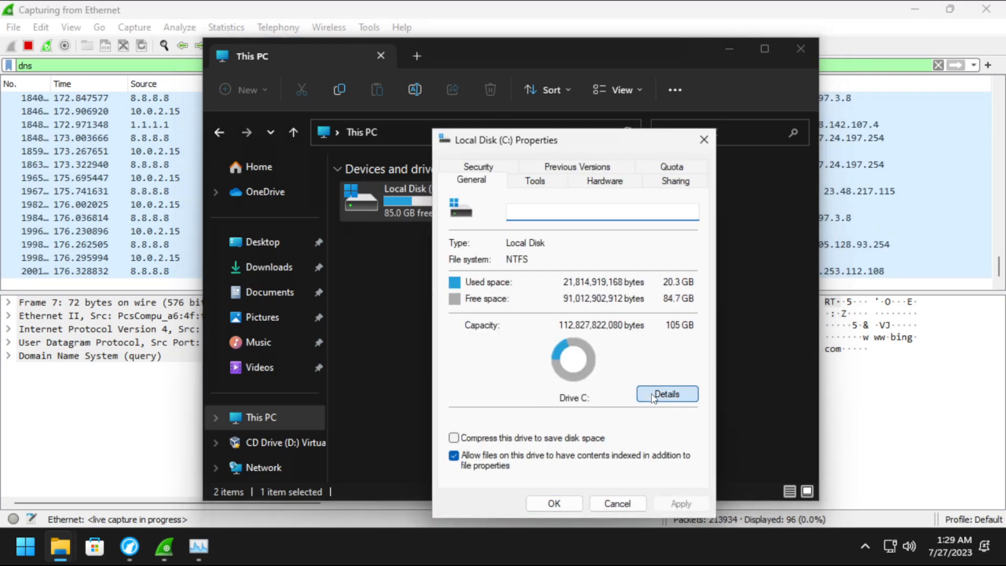
# Show the C: drive's detailed storage breakdown: 20.3 GB used, 84.7 GB free.
pyautogui.click(653, 397)
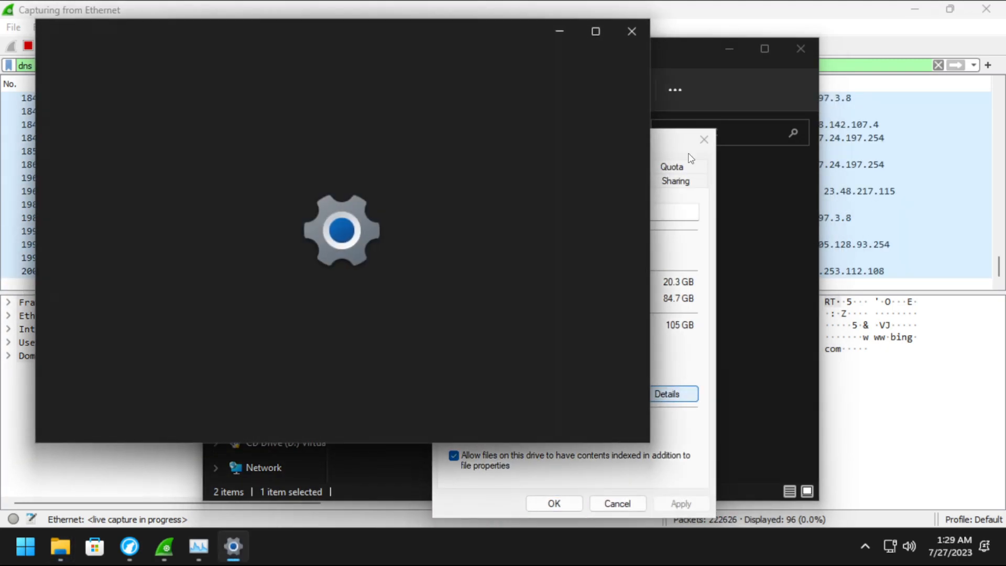
pyautogui.click(704, 139)
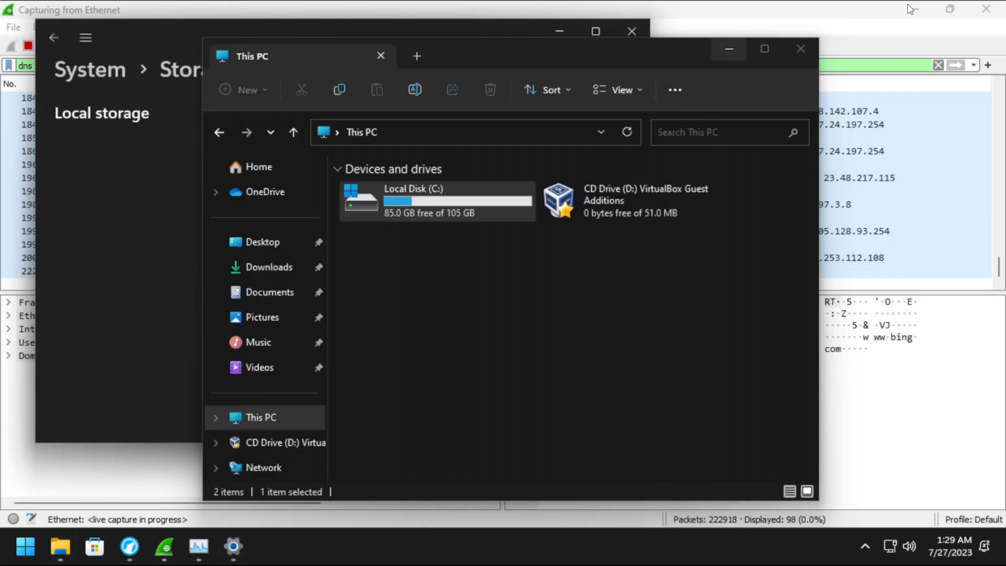
pyautogui.click(724, 51)
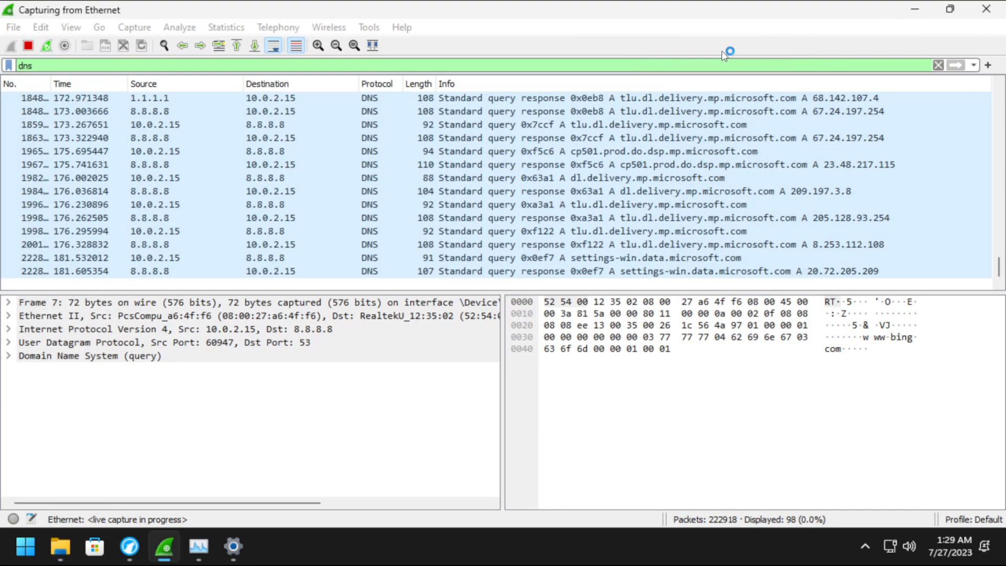
pyautogui.click(234, 546)
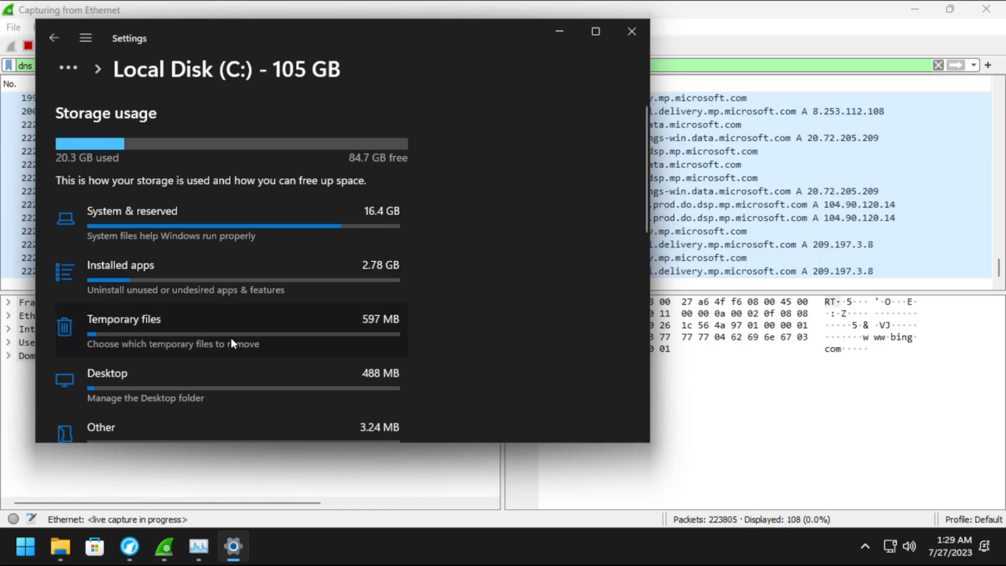
pyautogui.scroll(-5, 232, 339)
pyautogui.scroll(5, 232, 338)
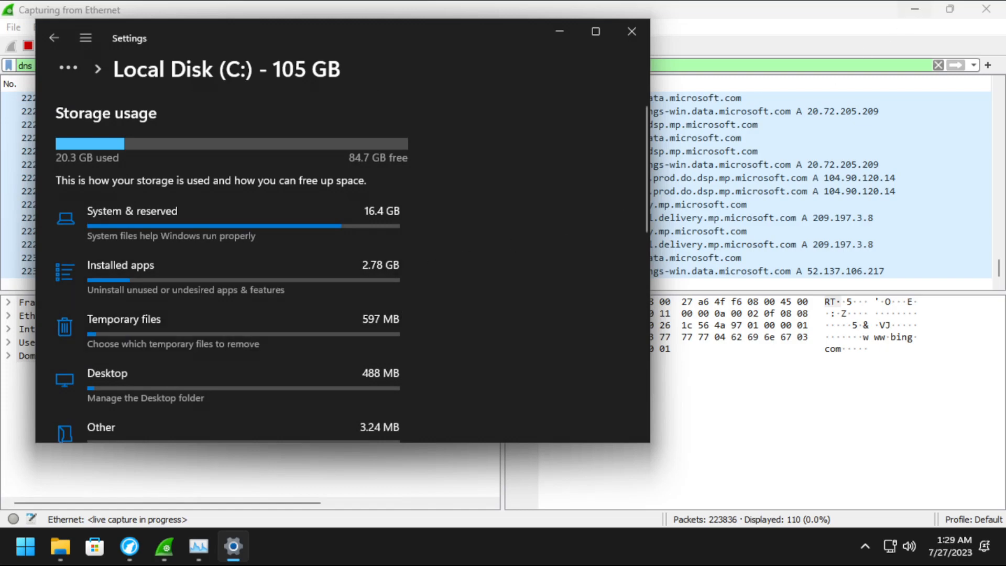
pyautogui.click(908, 12)
pyautogui.moveTo(358, 35); pyautogui.dragTo(511, 69)
pyautogui.moveTo(123, 163); pyautogui.dragTo(3, 109)
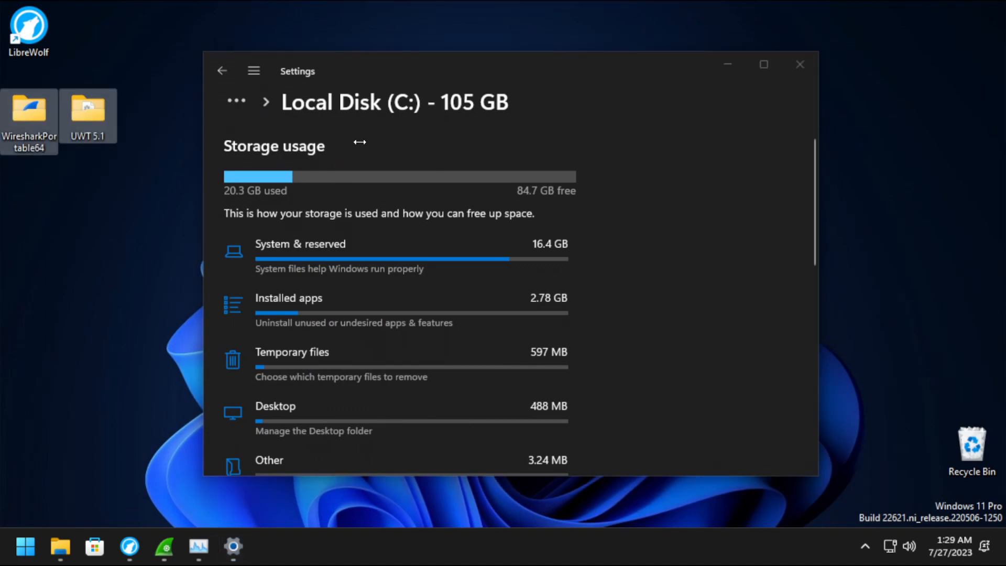
# Open Installed apps, skip non-removable Cortana and uninstall Feedback Hub.
pyautogui.click(346, 312)
pyautogui.click(764, 65)
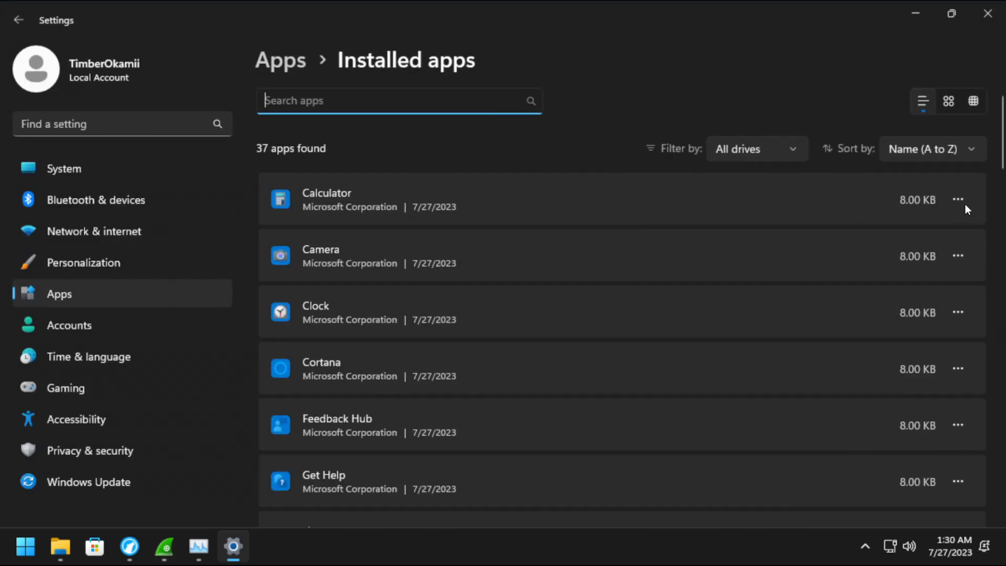
pyautogui.scroll(-2, 779, 234)
pyautogui.click(956, 302)
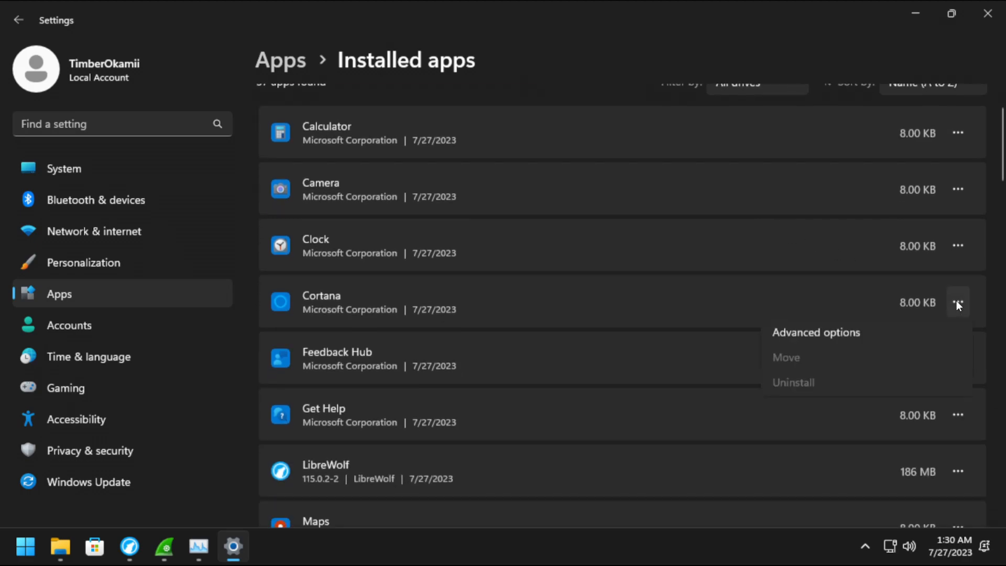
pyautogui.click(956, 302)
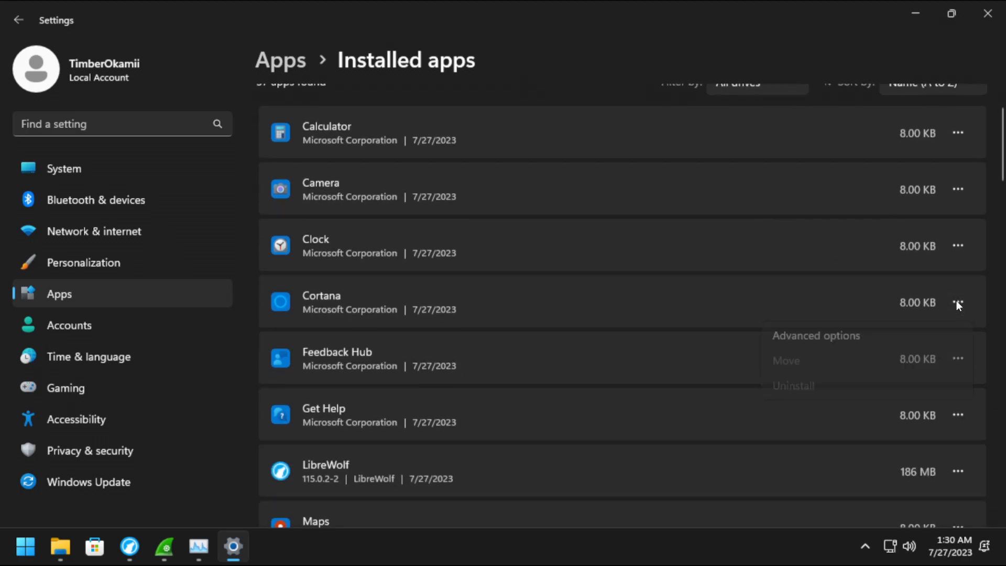
pyautogui.click(956, 359)
pyautogui.click(791, 444)
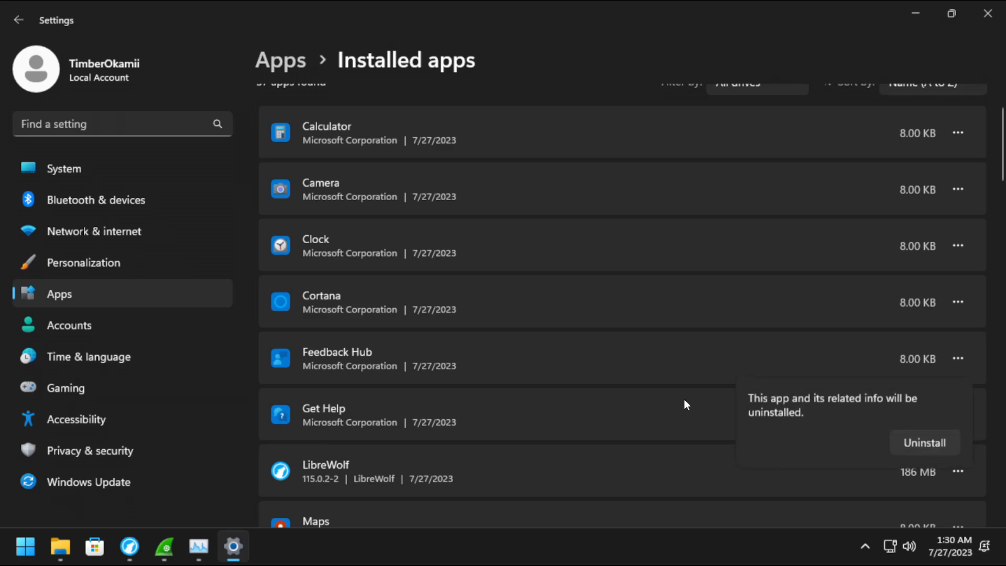
pyautogui.click(904, 442)
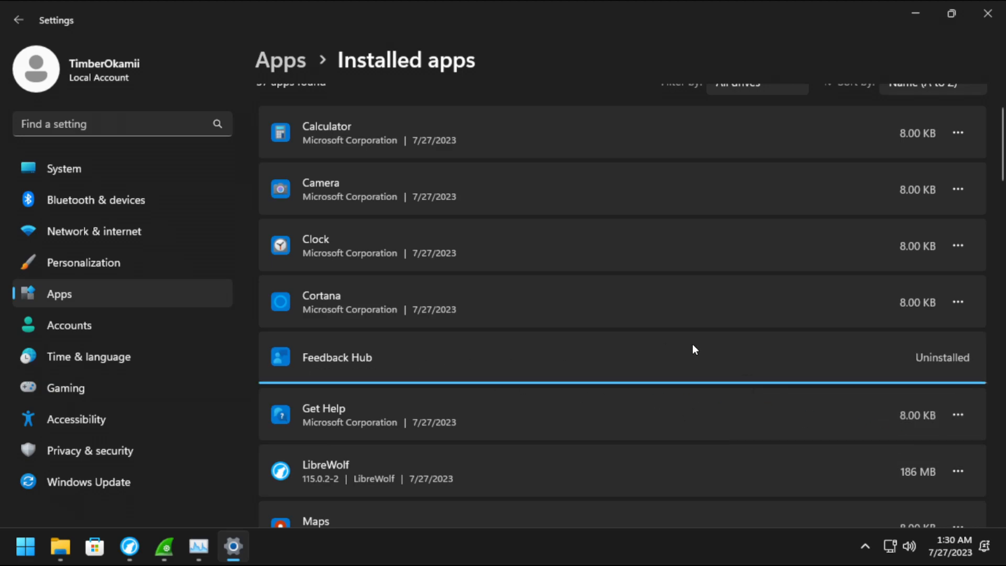
# Skip non-removable Get Help and uninstall Maps and Media Player.
pyautogui.scroll(-2, 732, 326)
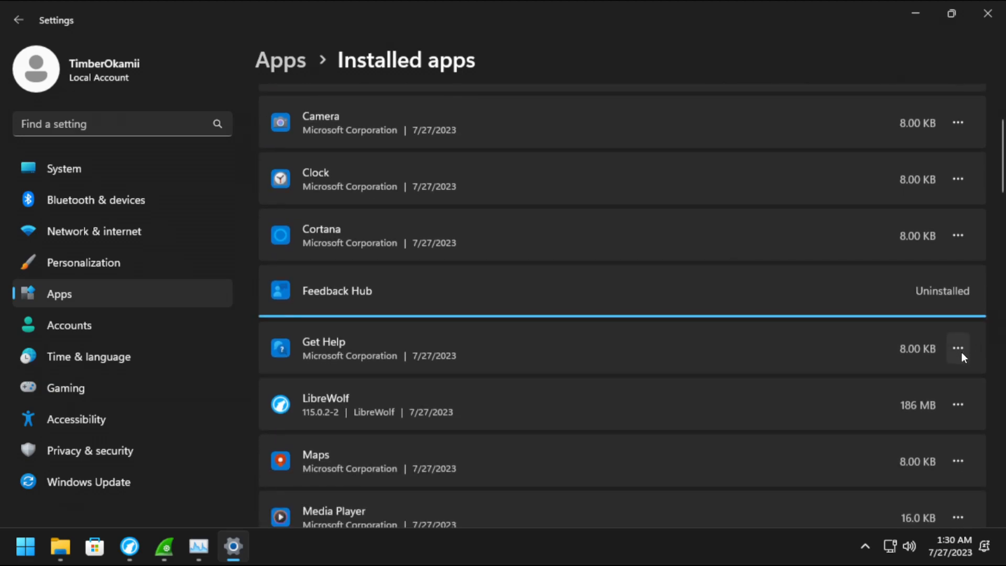
pyautogui.click(958, 289)
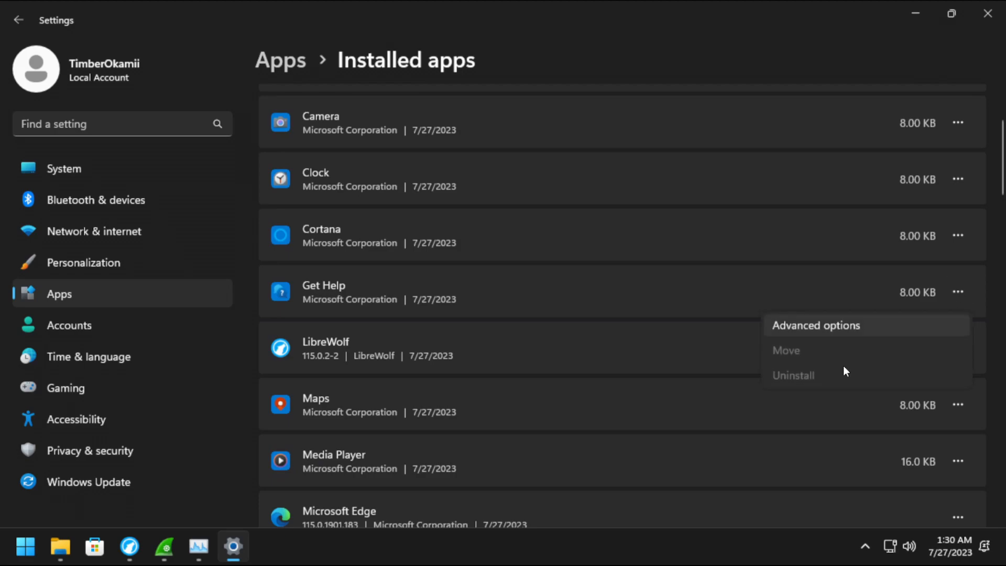
pyautogui.click(629, 364)
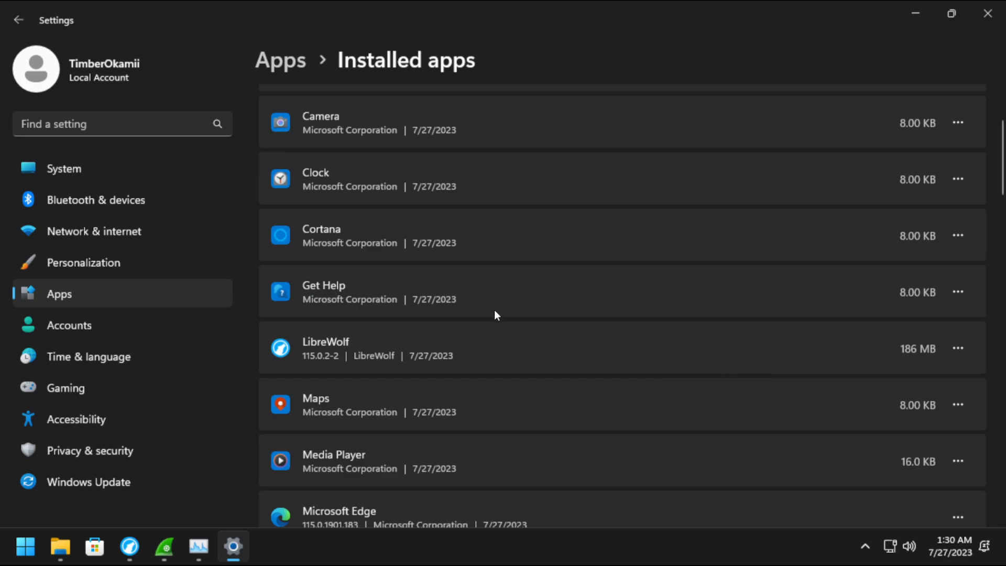
pyautogui.scroll(-2, 494, 313)
pyautogui.click(957, 271)
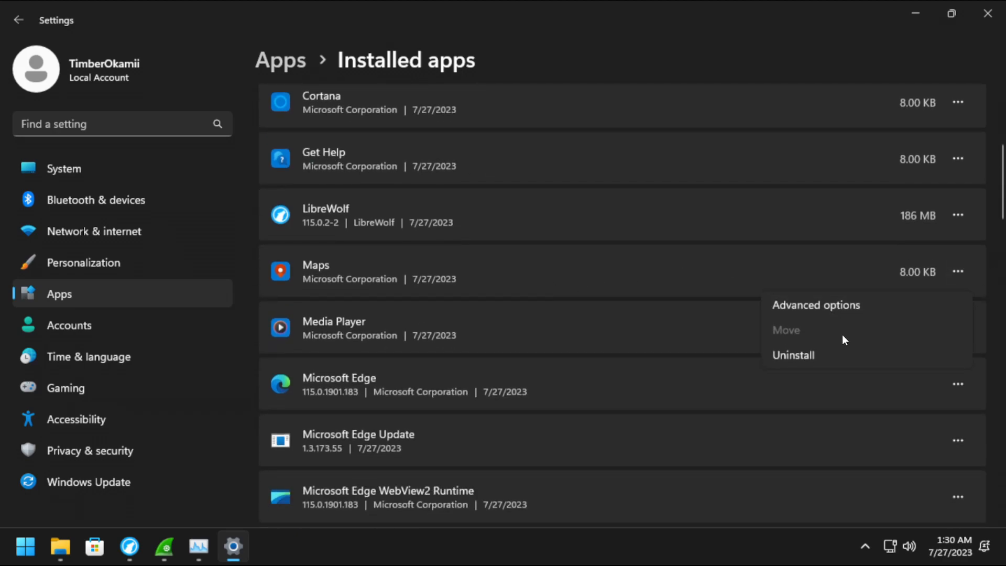
pyautogui.click(808, 358)
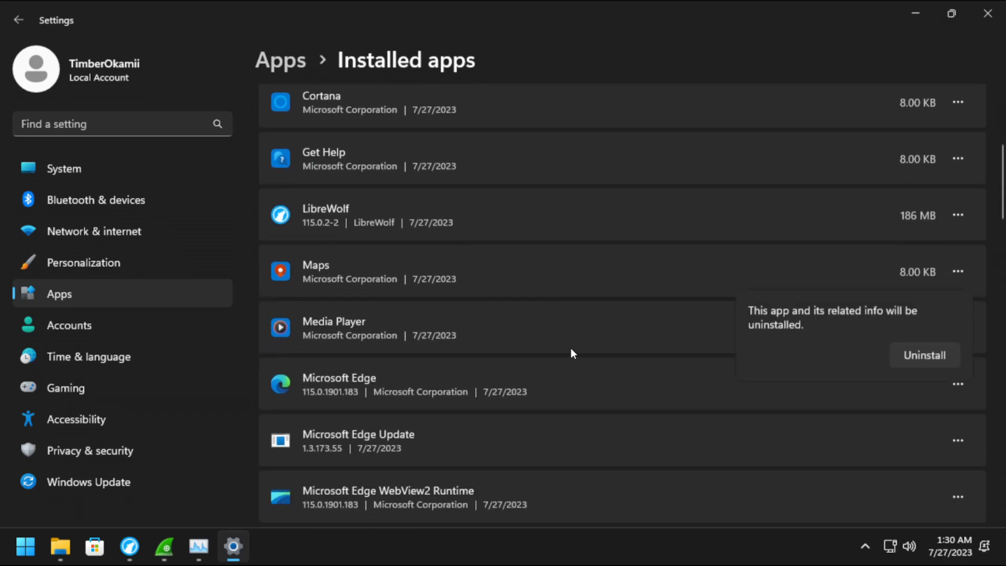
pyautogui.click(912, 357)
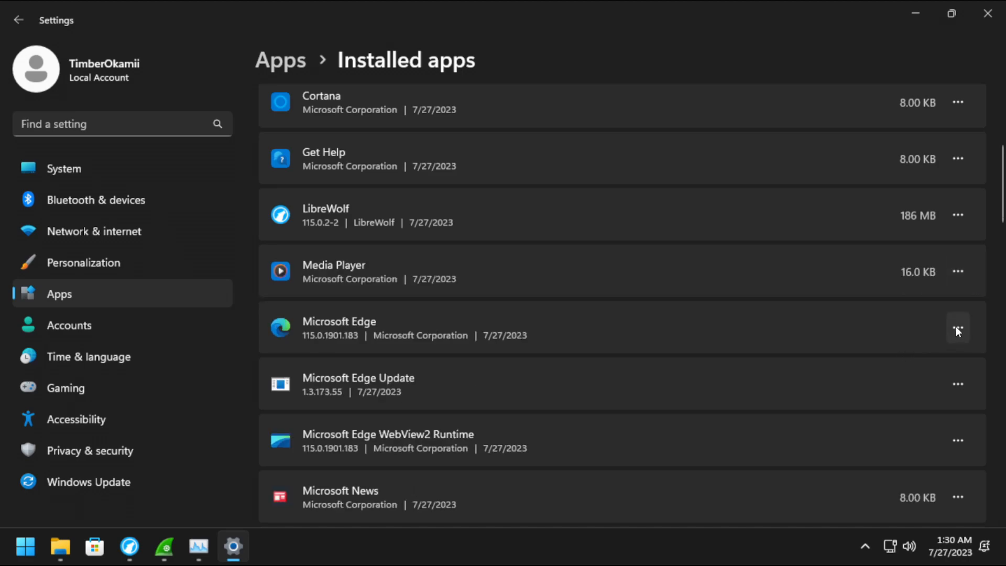
pyautogui.click(959, 272)
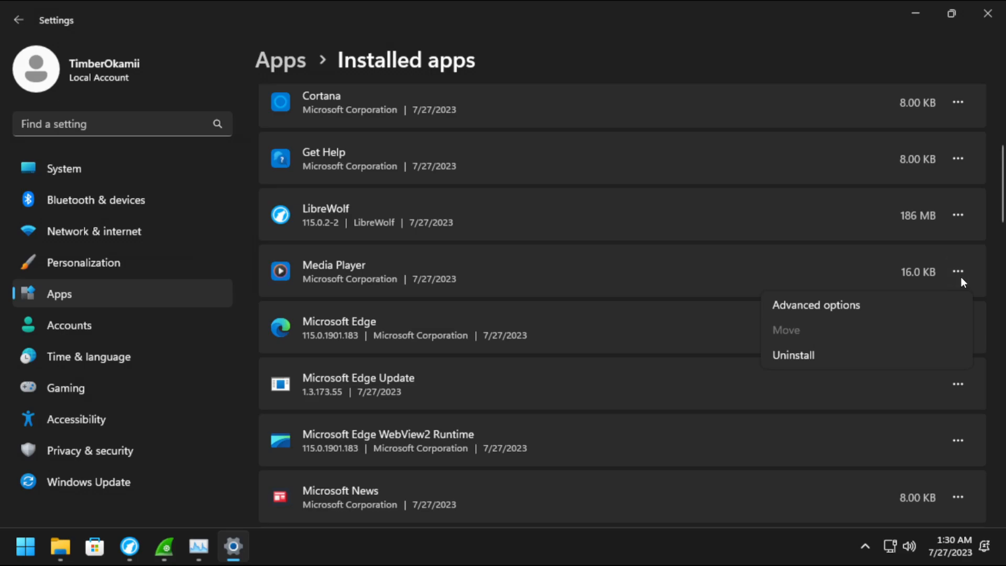
pyautogui.click(825, 359)
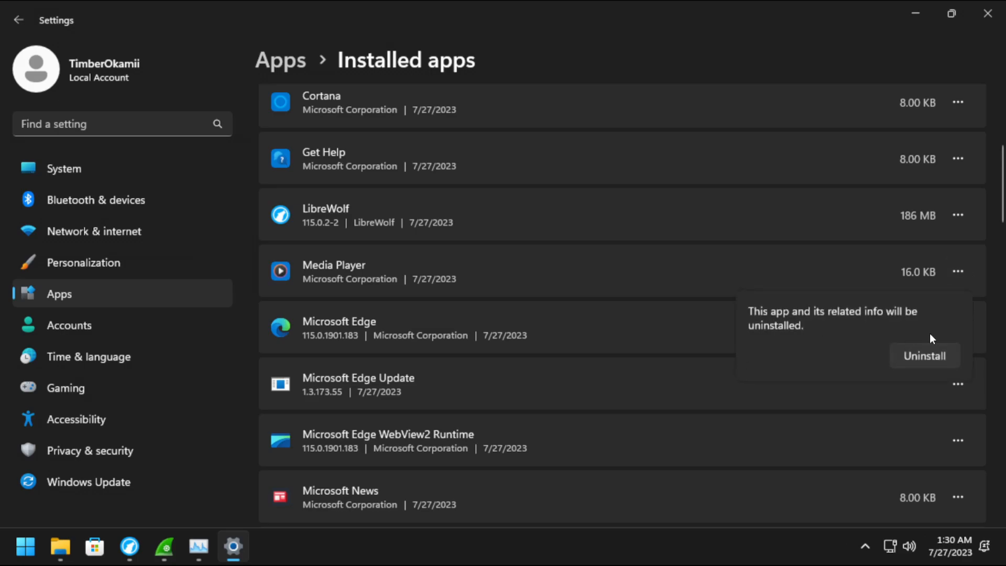
pyautogui.click(931, 356)
# Leave Microsoft Edge WebView2 Runtime installed and uninstall Microsoft News.
pyautogui.scroll(-1, 841, 335)
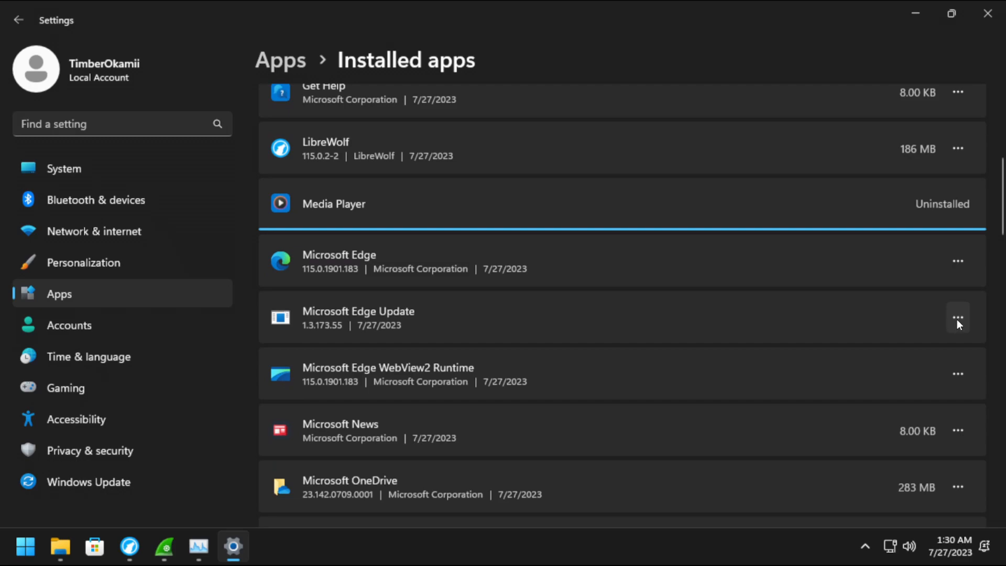
pyautogui.click(956, 319)
pyautogui.click(943, 343)
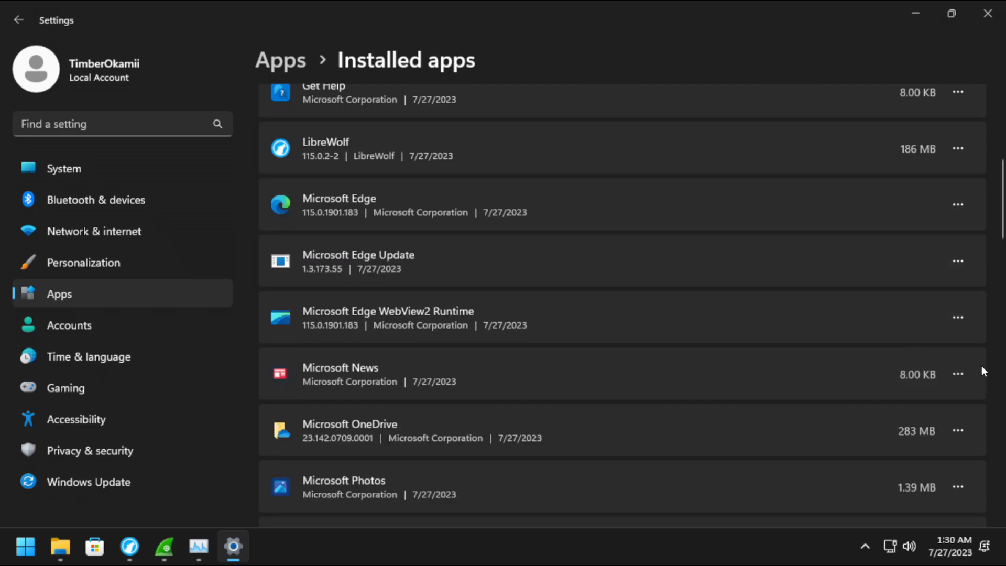
pyautogui.click(962, 325)
pyautogui.click(934, 354)
pyautogui.click(958, 374)
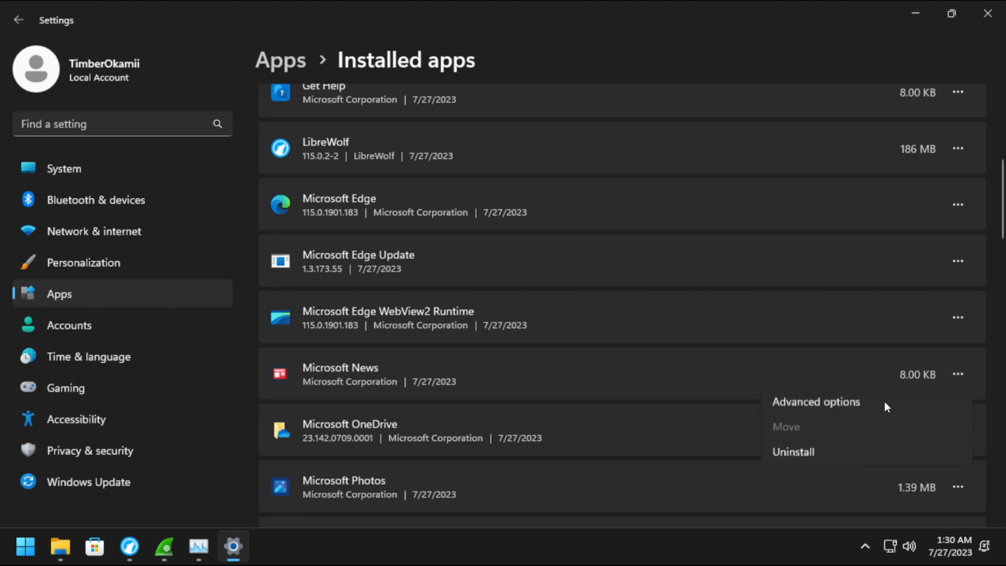
pyautogui.click(780, 457)
pyautogui.click(925, 458)
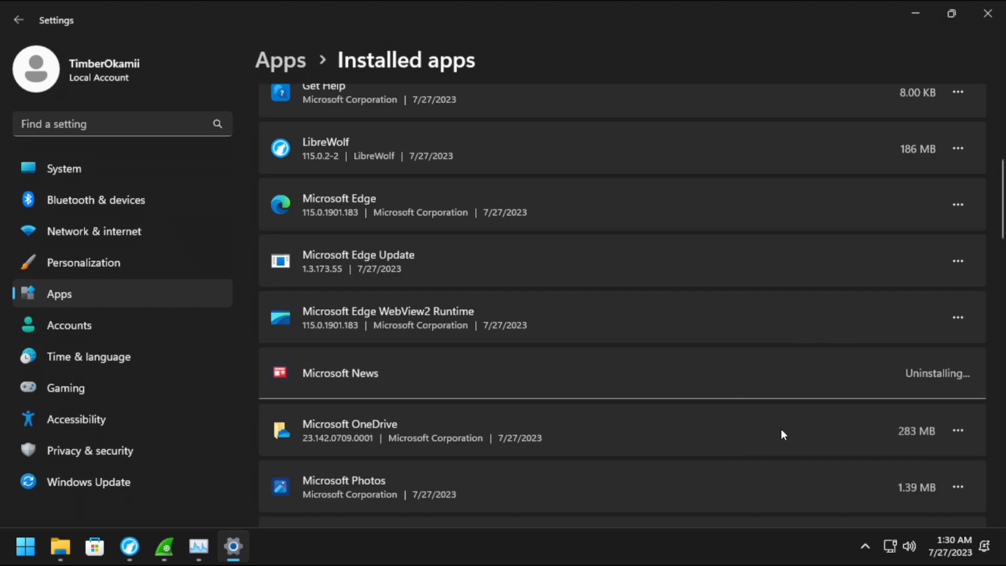
# Uninstall Microsoft OneDrive, allowing the administrator permission request.
pyautogui.scroll(-3, 795, 401)
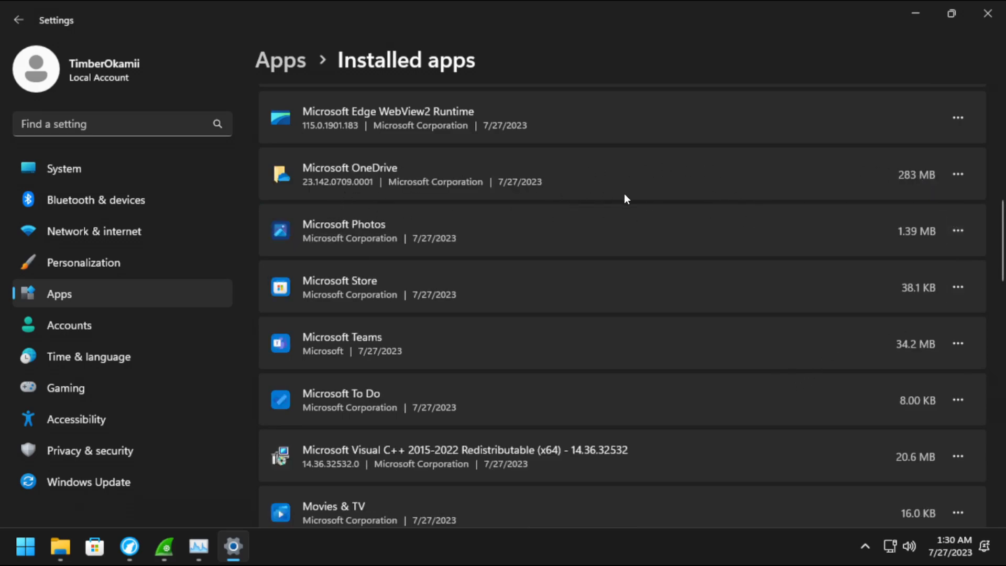
pyautogui.click(958, 175)
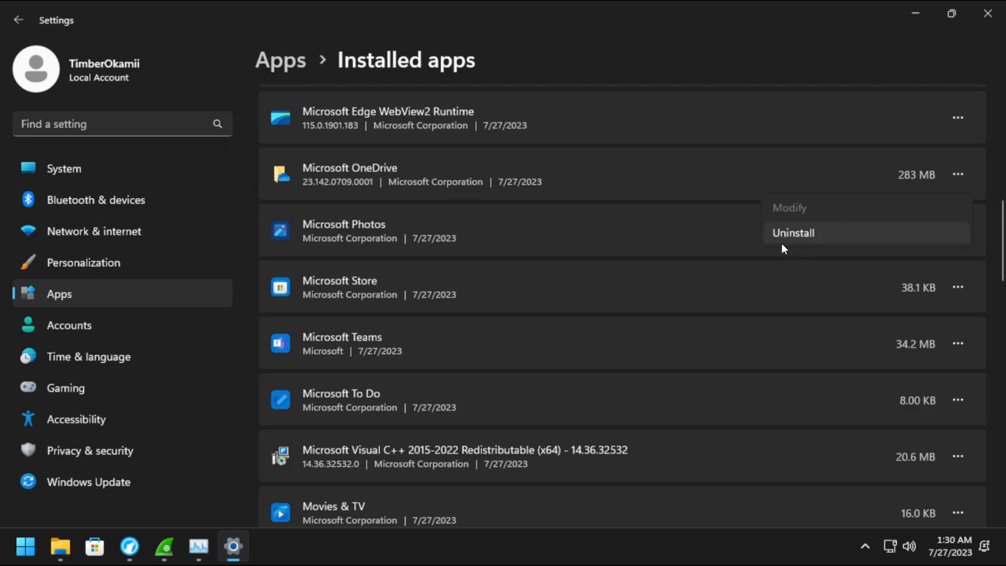
pyautogui.click(793, 231)
pyautogui.click(898, 260)
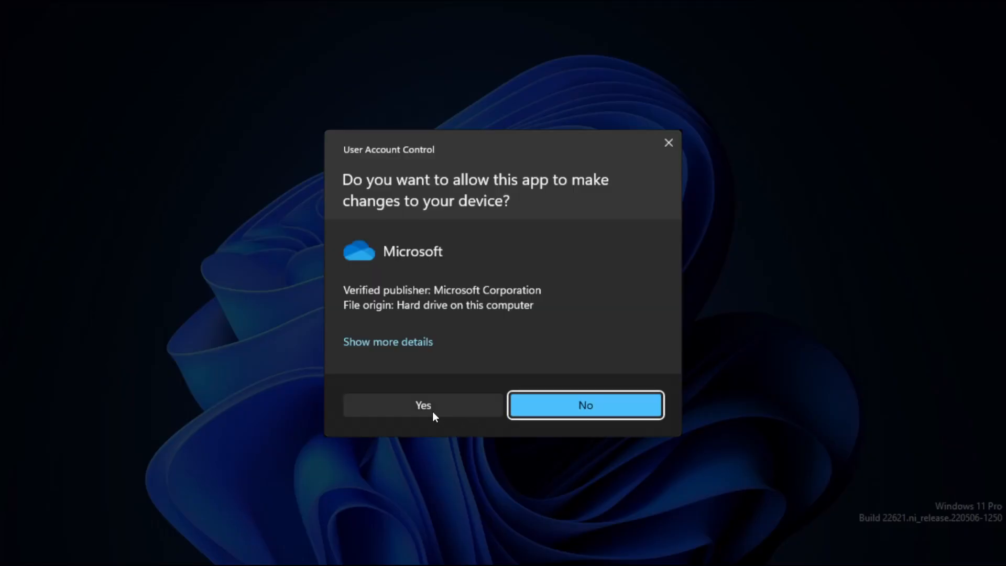
pyautogui.click(432, 410)
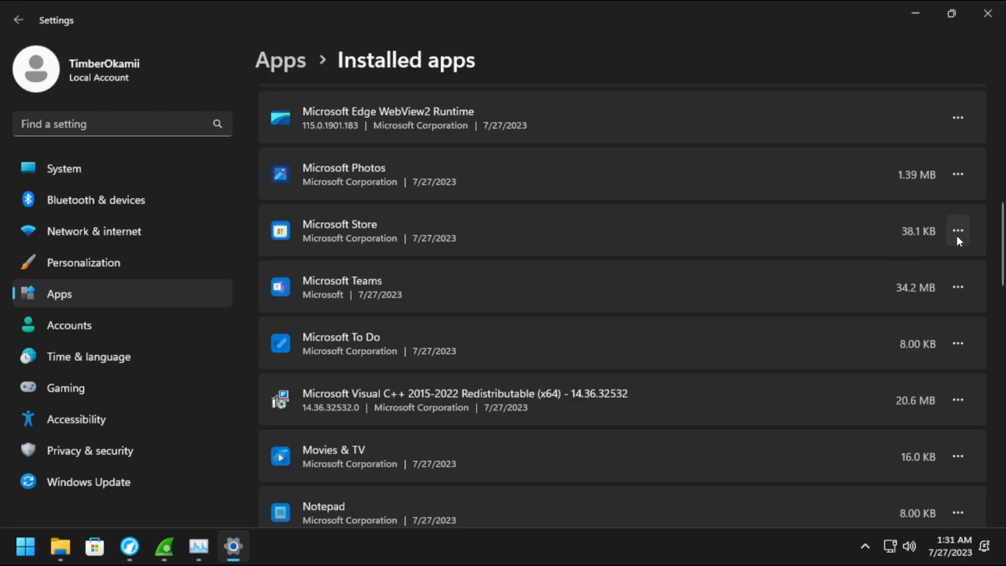
# Leave Microsoft Photos installed and uninstall Microsoft Teams.
pyautogui.click(966, 182)
pyautogui.click(960, 182)
pyautogui.click(965, 294)
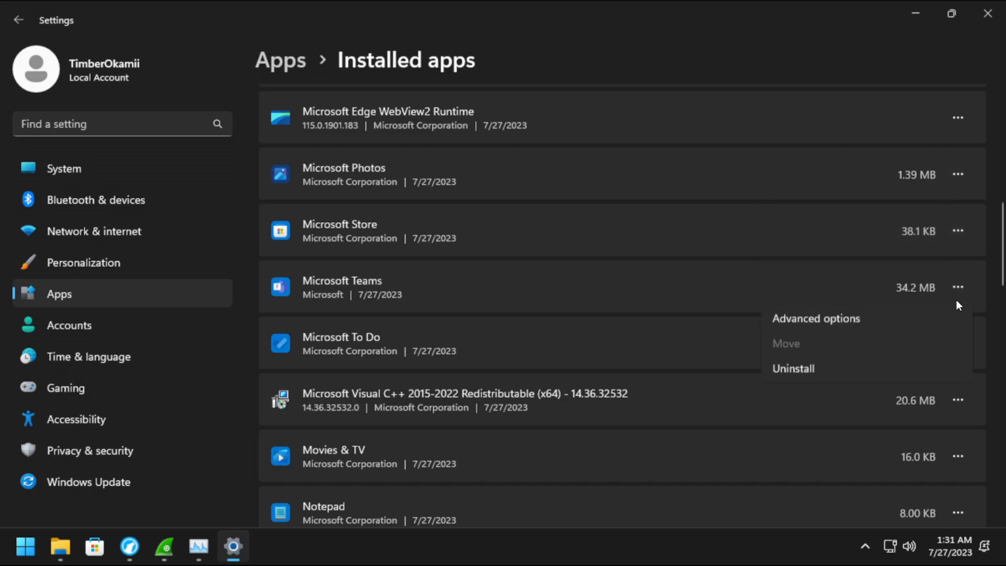
pyautogui.click(776, 375)
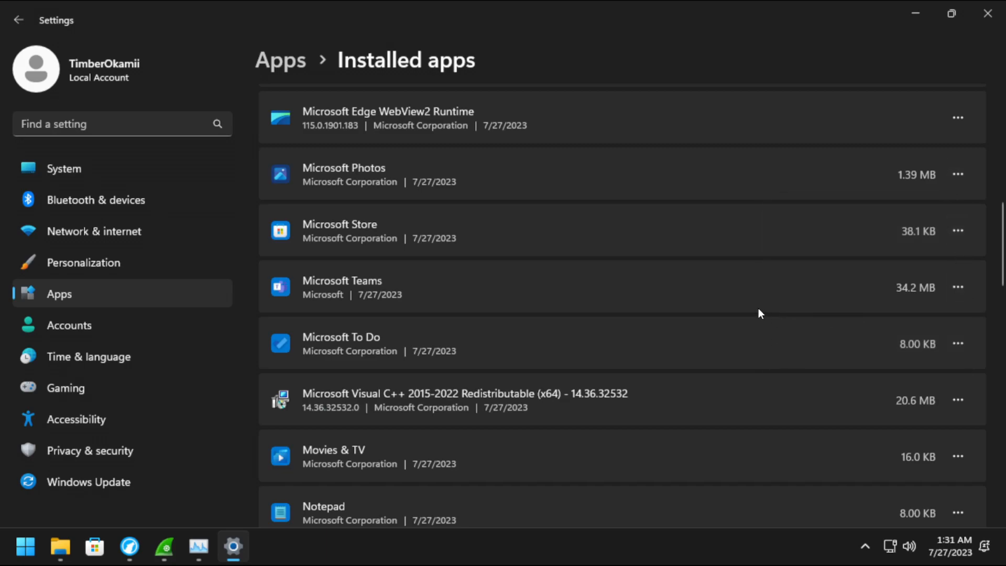
pyautogui.click(923, 372)
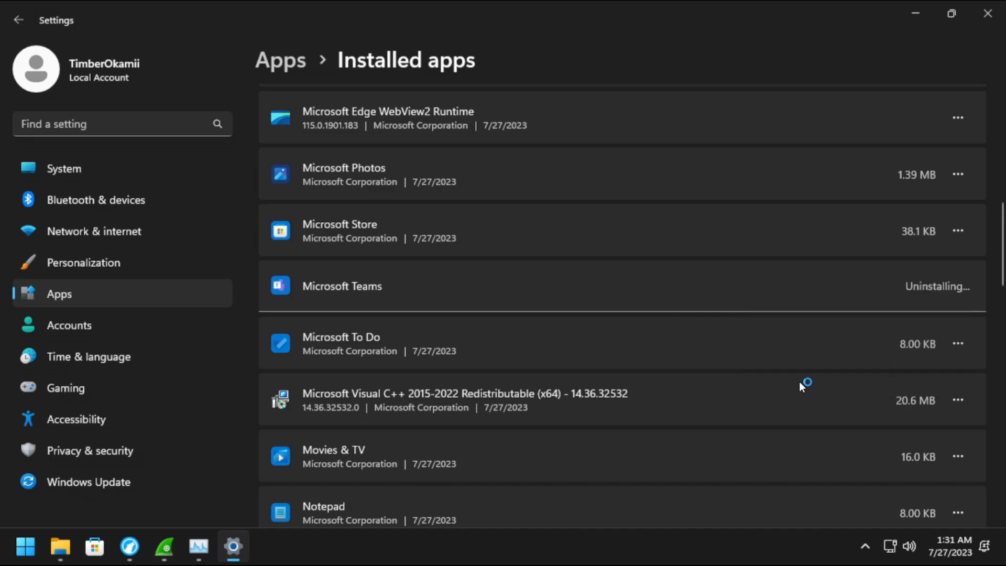
# Uninstall Microsoft To Do and Movies & TV from the installed apps list.
pyautogui.scroll(-1, 910, 355)
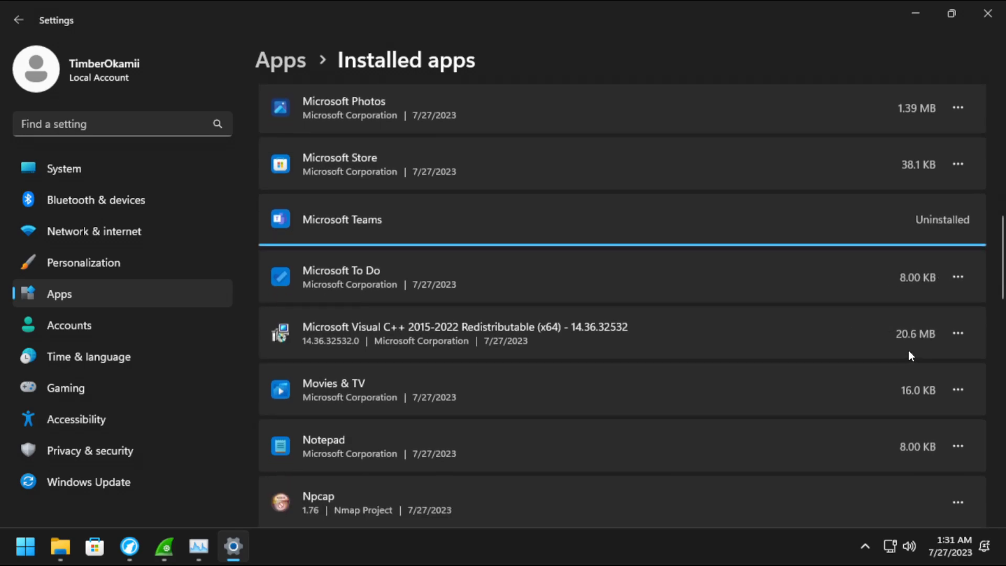
pyautogui.click(957, 275)
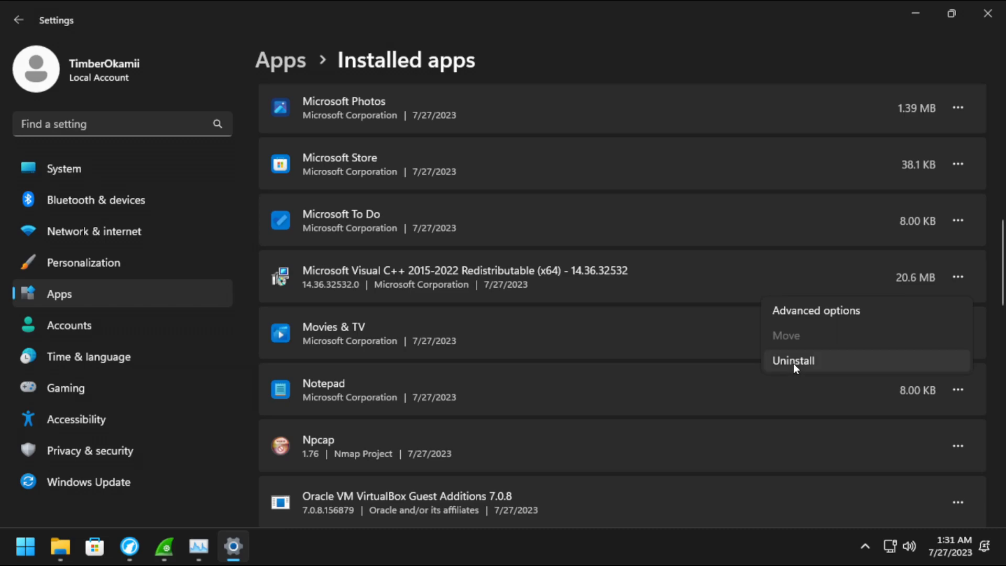
pyautogui.click(793, 363)
pyautogui.click(912, 303)
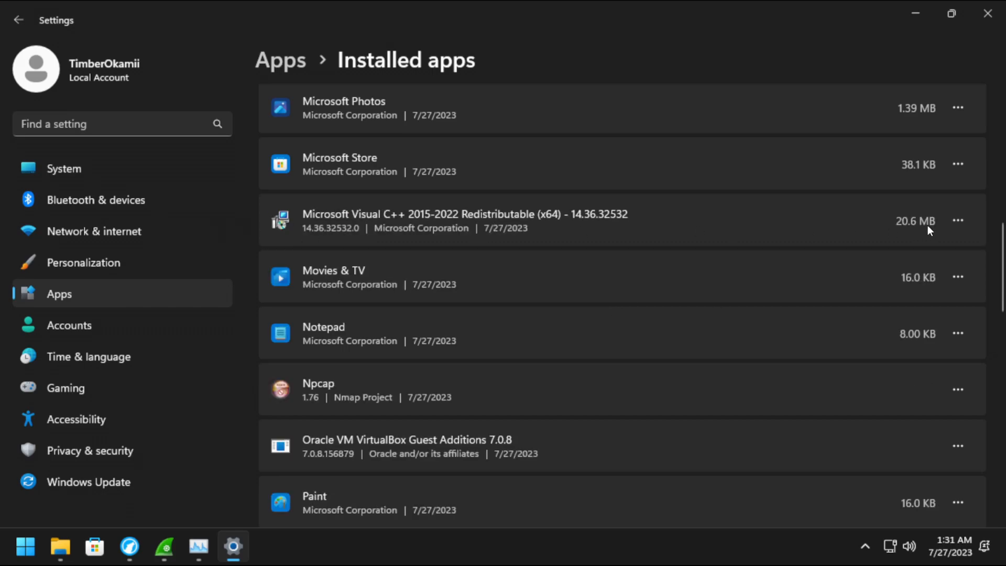
pyautogui.click(957, 277)
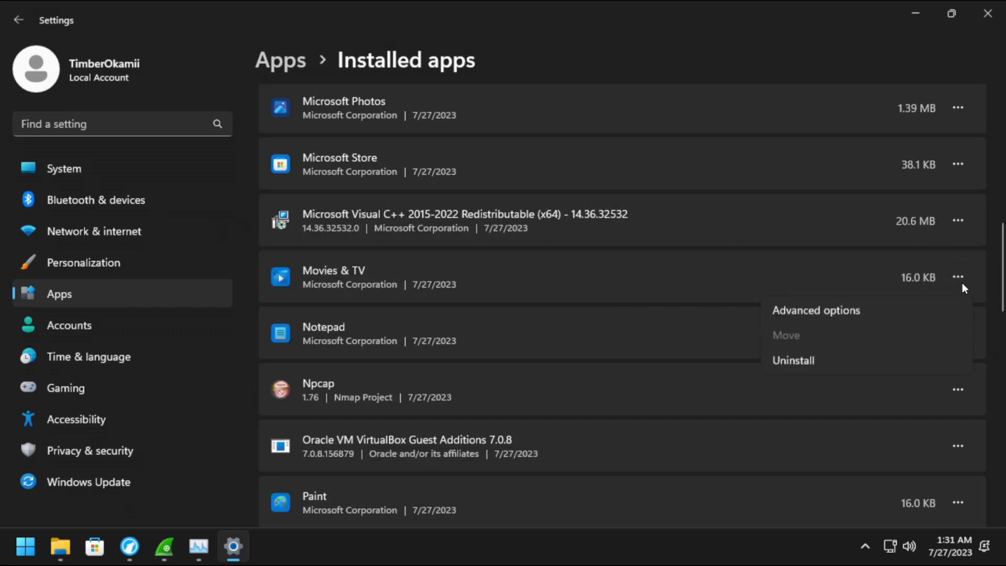
pyautogui.click(796, 364)
pyautogui.click(907, 360)
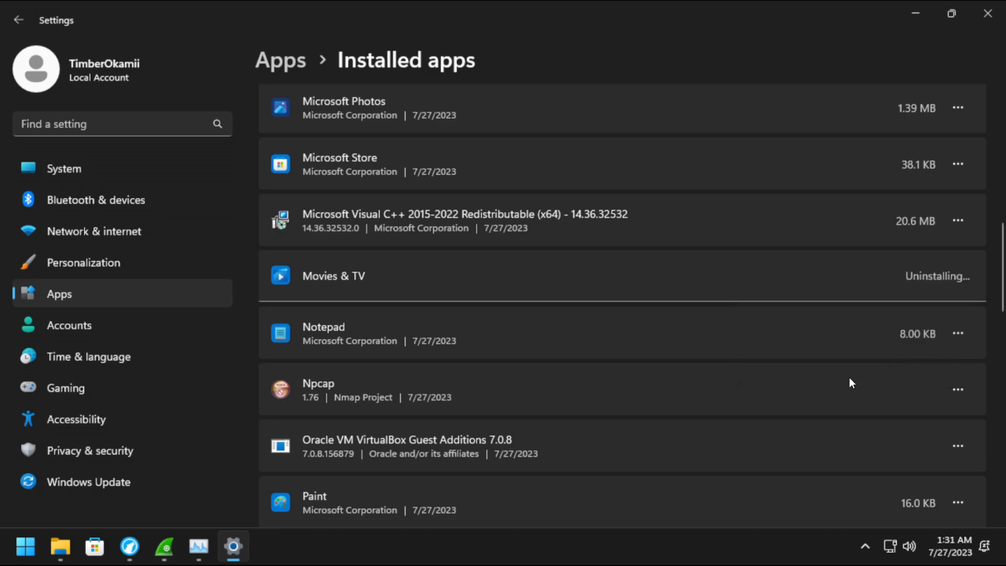
# Leave Notepad and People installed, and uninstall Power Automate.
pyautogui.scroll(-3, 842, 303)
pyautogui.click(958, 200)
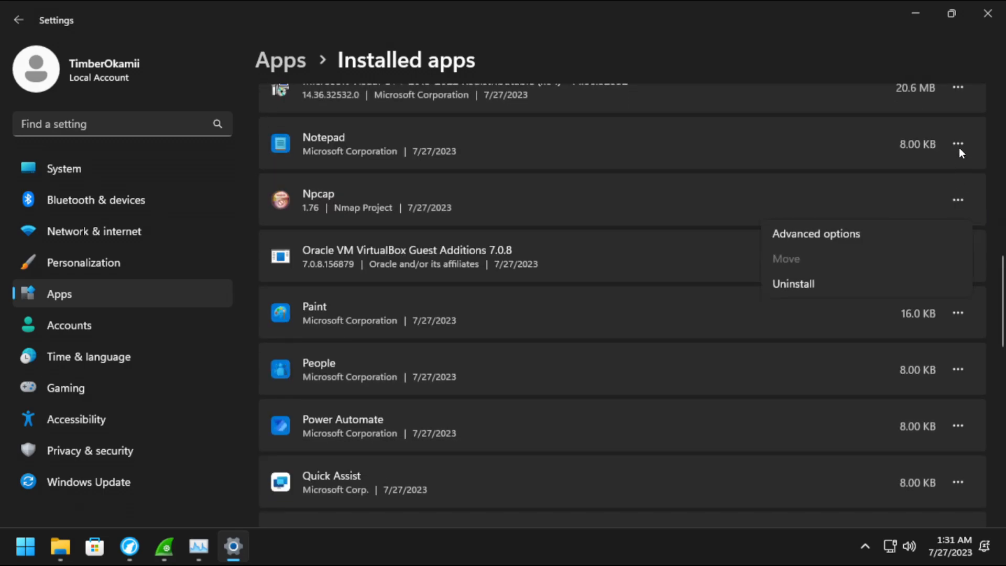
pyautogui.click(958, 146)
pyautogui.scroll(-3, 881, 248)
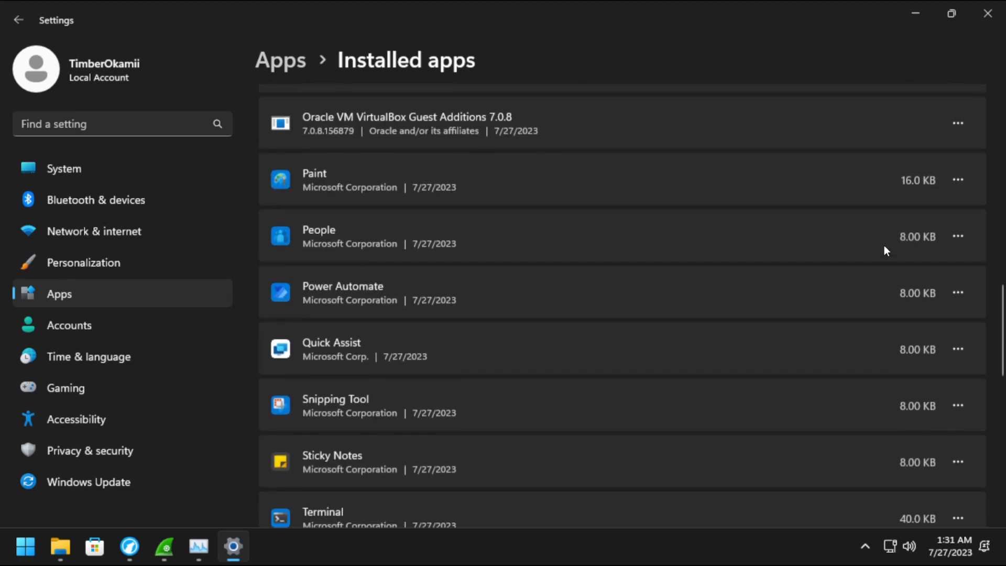
pyautogui.click(958, 236)
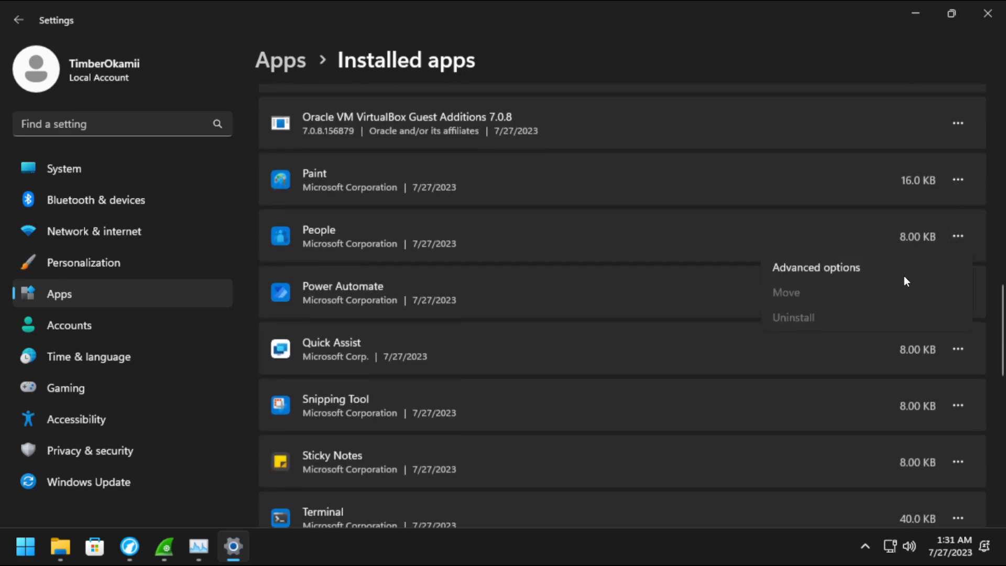
pyautogui.click(600, 269)
pyautogui.click(955, 283)
pyautogui.click(812, 379)
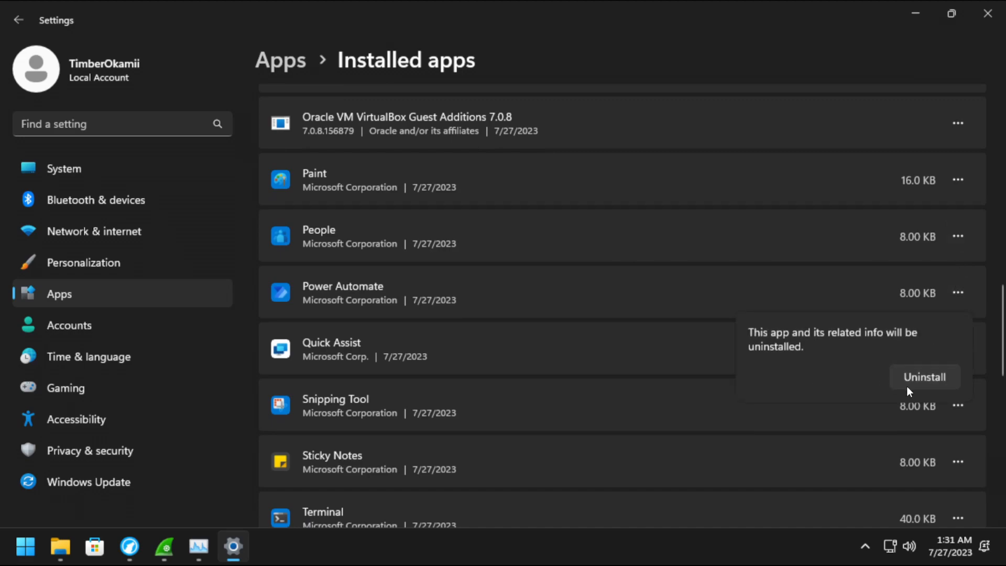
pyautogui.click(907, 386)
# Uninstall Quick Assist.
pyautogui.click(957, 348)
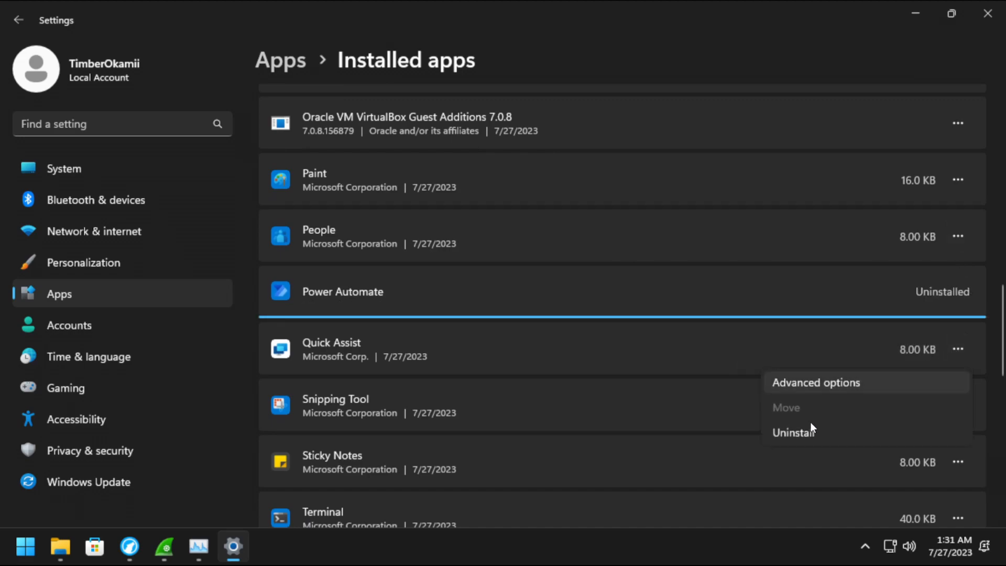
pyautogui.click(797, 430)
pyautogui.click(911, 431)
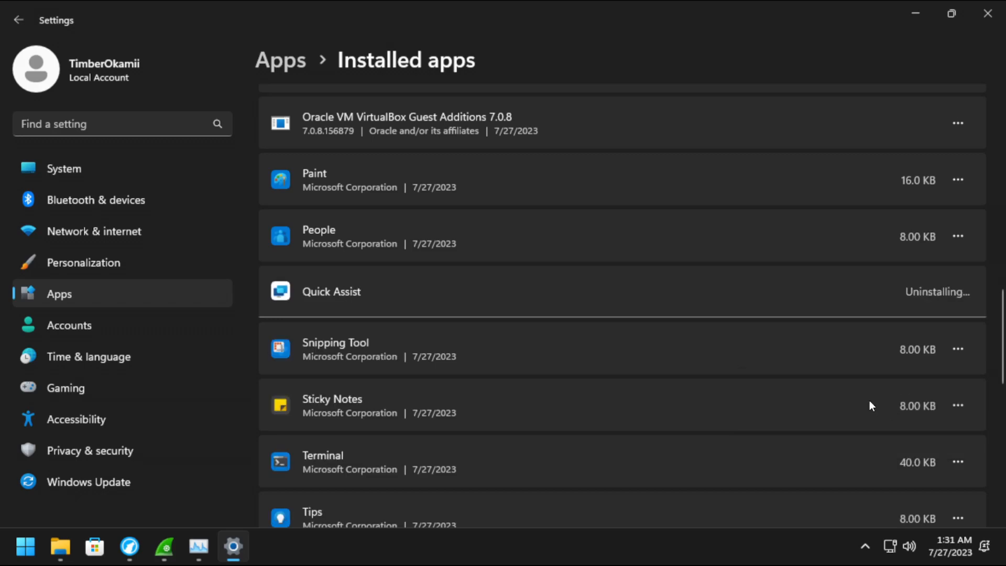
pyautogui.scroll(-3, 870, 366)
# Uninstall Snipping Tool and Sticky Notes.
pyautogui.click(959, 216)
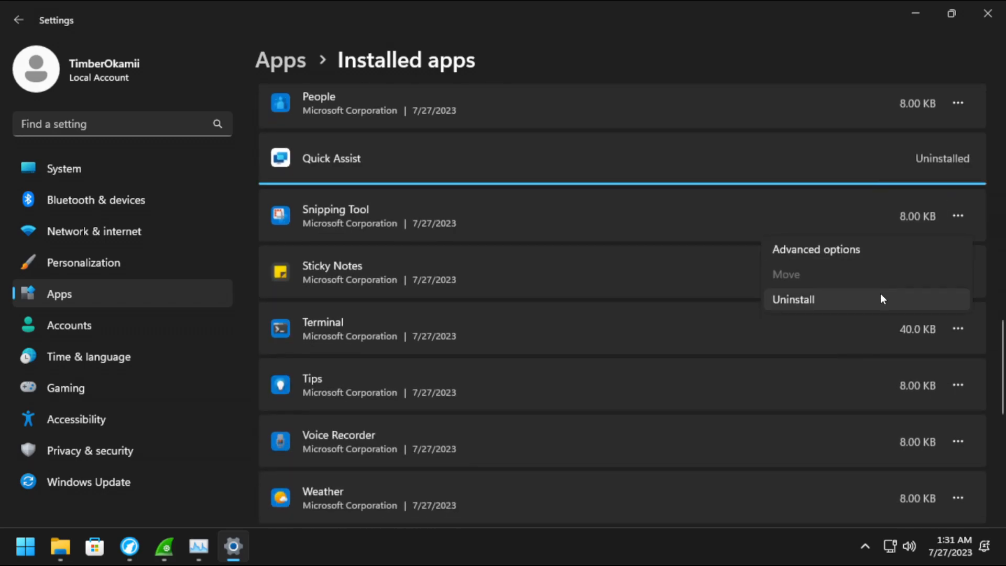
pyautogui.click(864, 297)
pyautogui.click(624, 208)
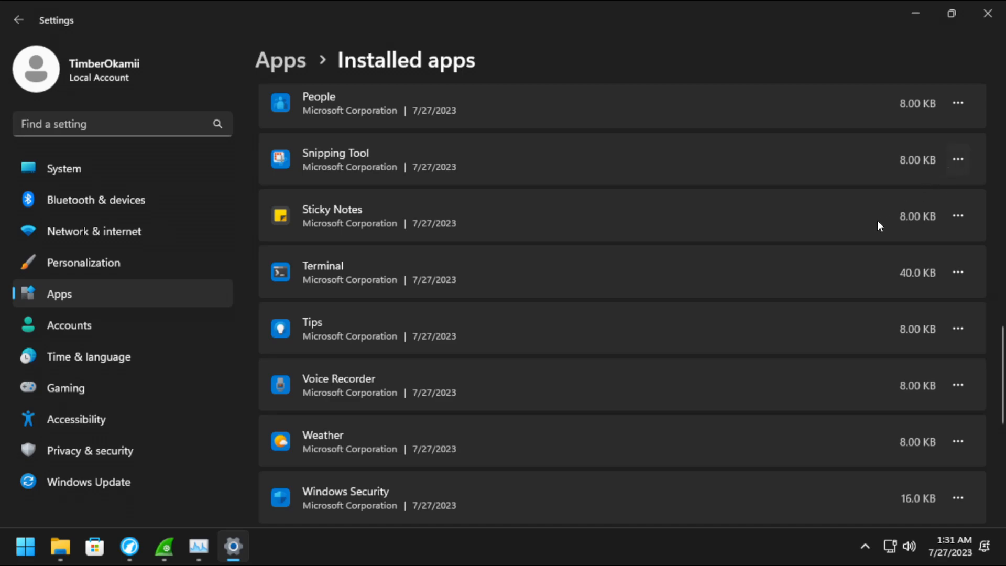
pyautogui.click(803, 241)
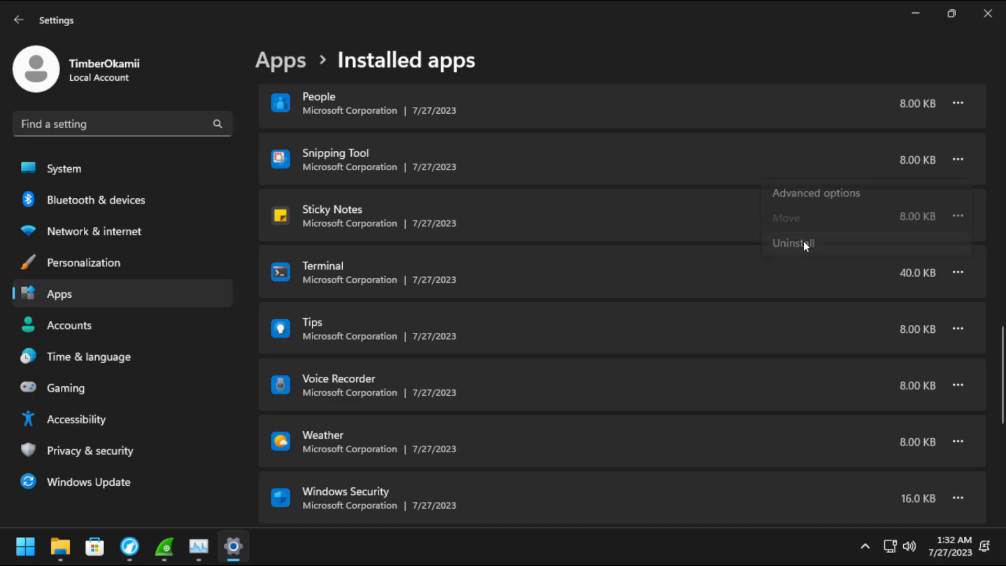
pyautogui.click(926, 242)
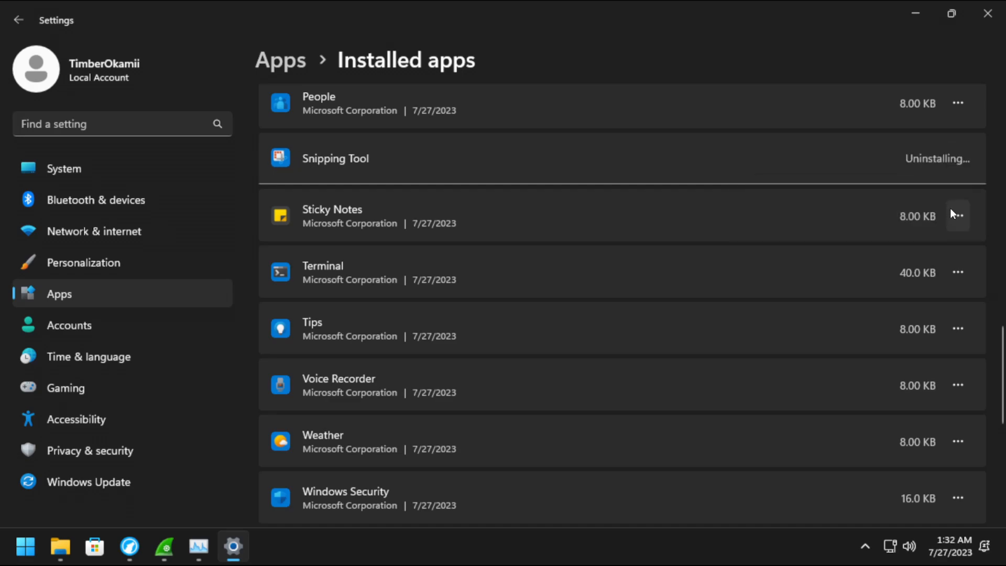
pyautogui.click(952, 216)
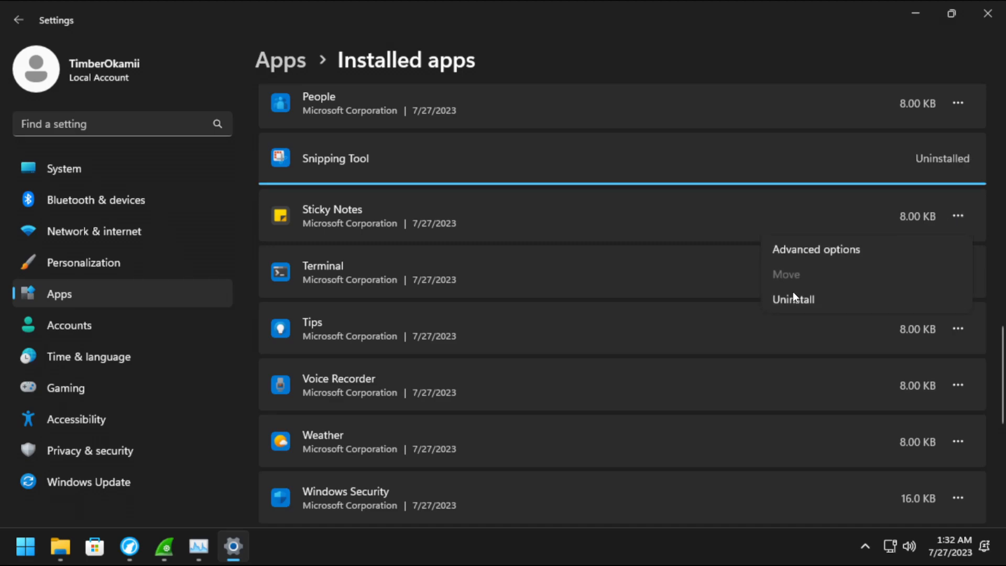
pyautogui.click(922, 281)
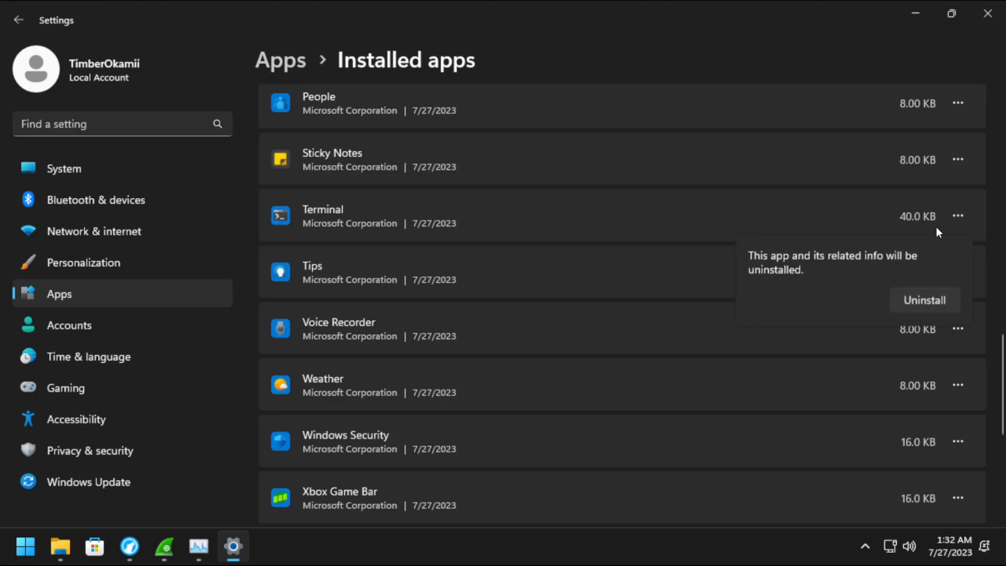
pyautogui.click(921, 296)
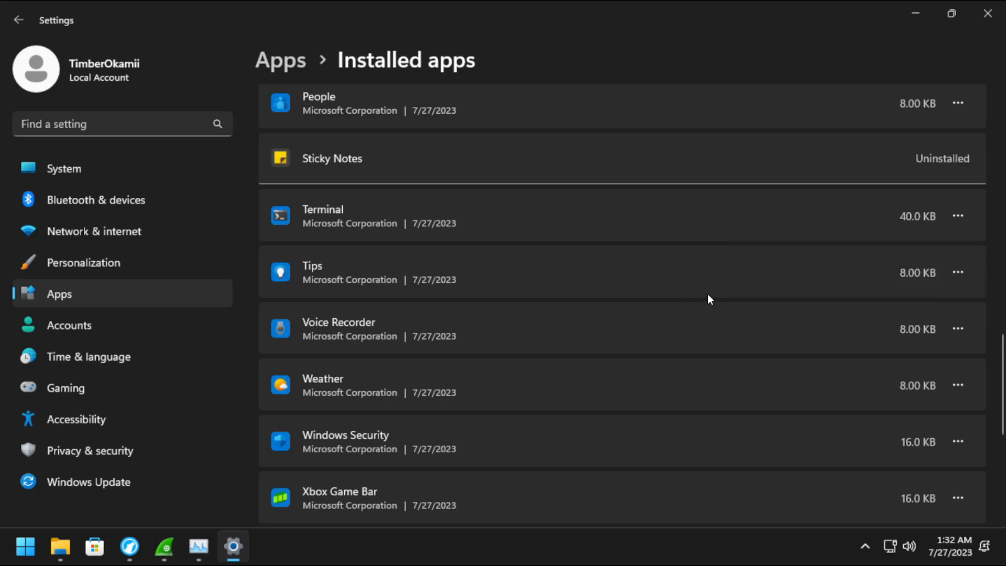
# Uninstall Tips, Voice Recorder and Weather.
pyautogui.click(957, 207)
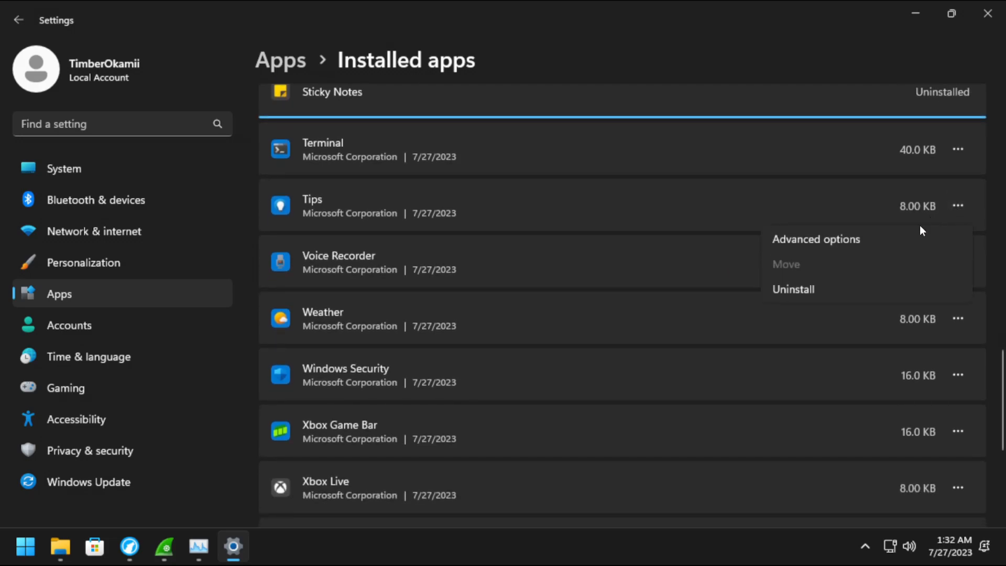
pyautogui.click(813, 289)
pyautogui.click(915, 298)
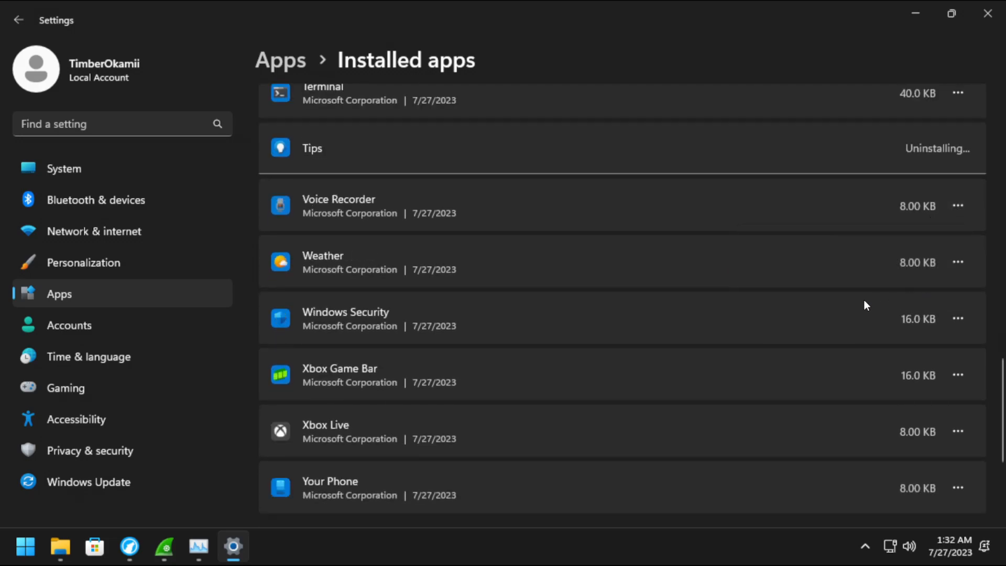
pyautogui.click(958, 206)
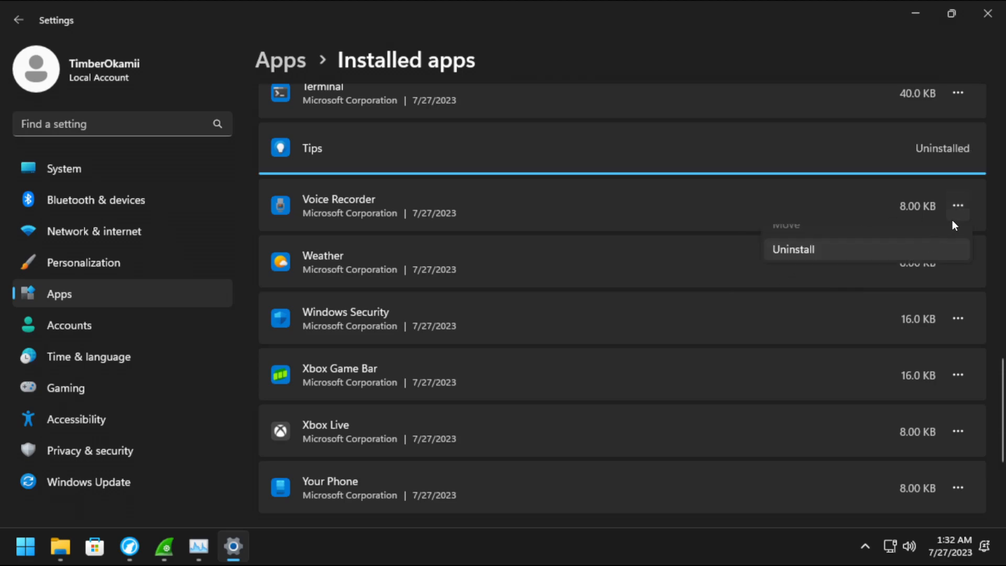
pyautogui.click(797, 289)
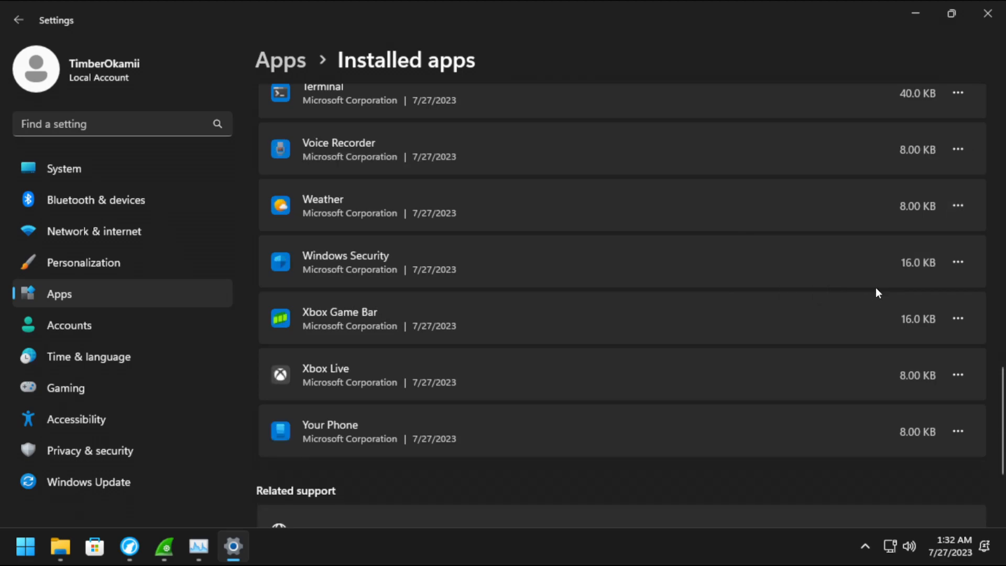
pyautogui.click(923, 237)
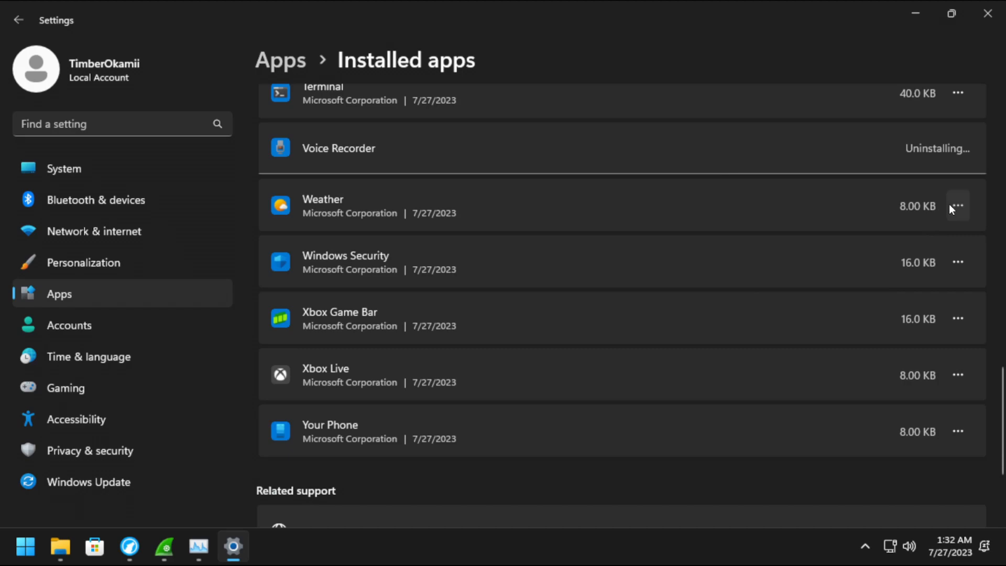
pyautogui.click(957, 205)
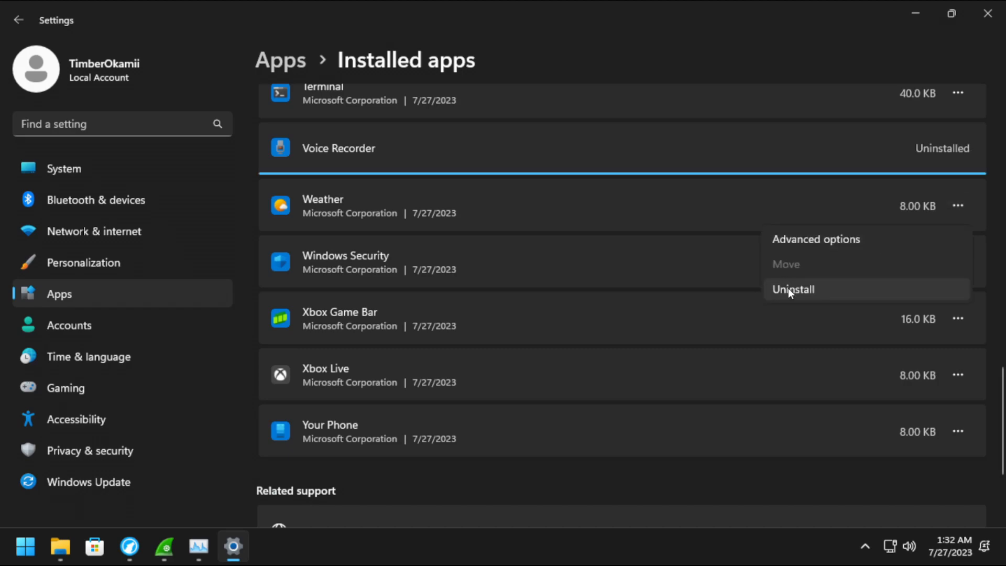
pyautogui.click(787, 287)
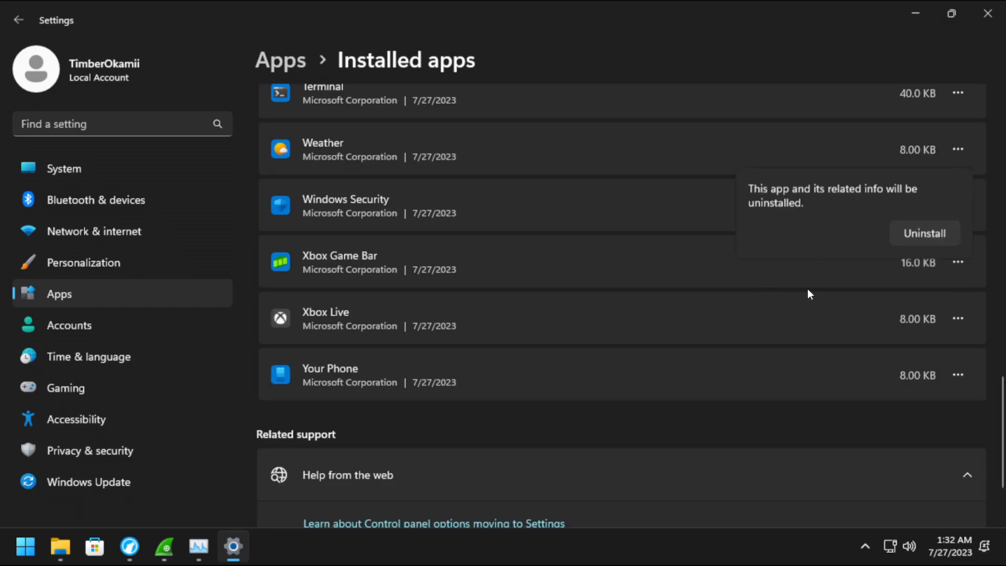
pyautogui.click(936, 233)
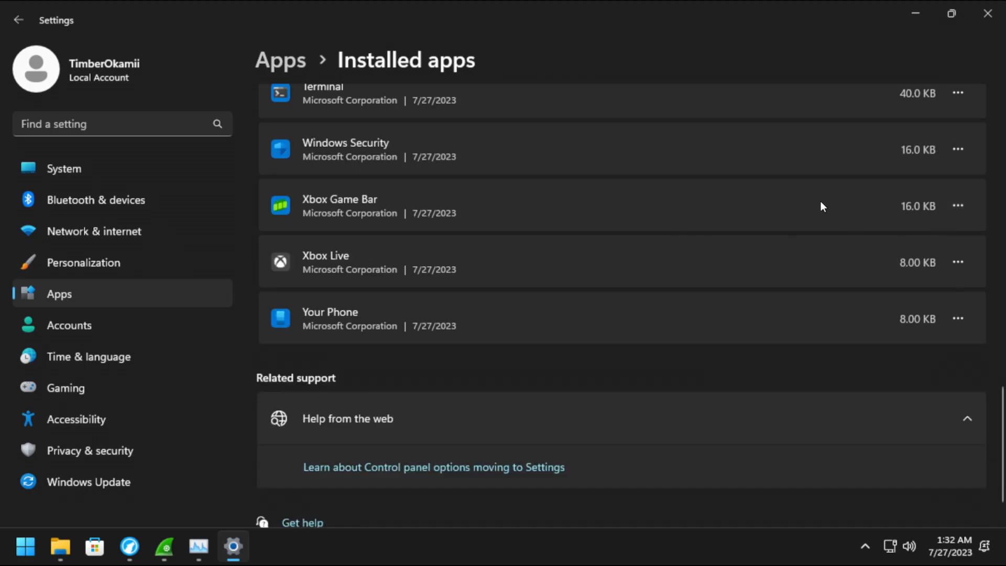
# Check the Xbox Game Bar and Xbox Live options without removing either.
pyautogui.click(962, 207)
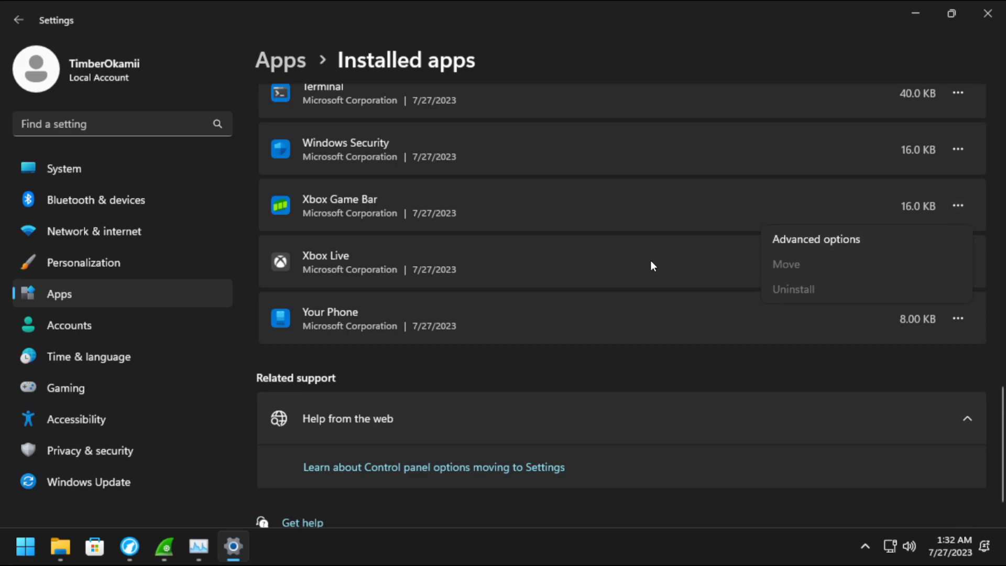
pyautogui.click(650, 260)
pyautogui.click(959, 260)
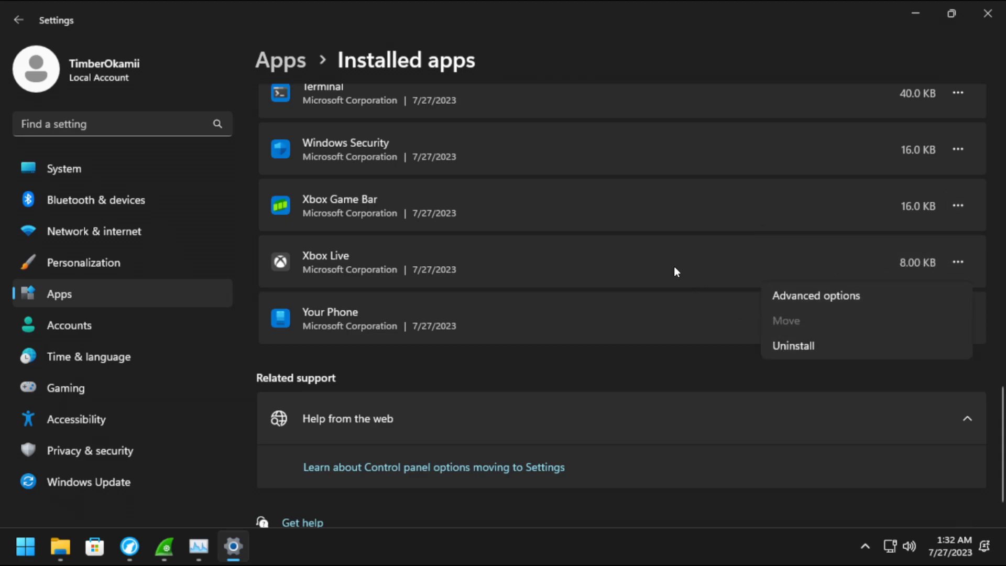
pyautogui.click(674, 264)
pyautogui.click(953, 262)
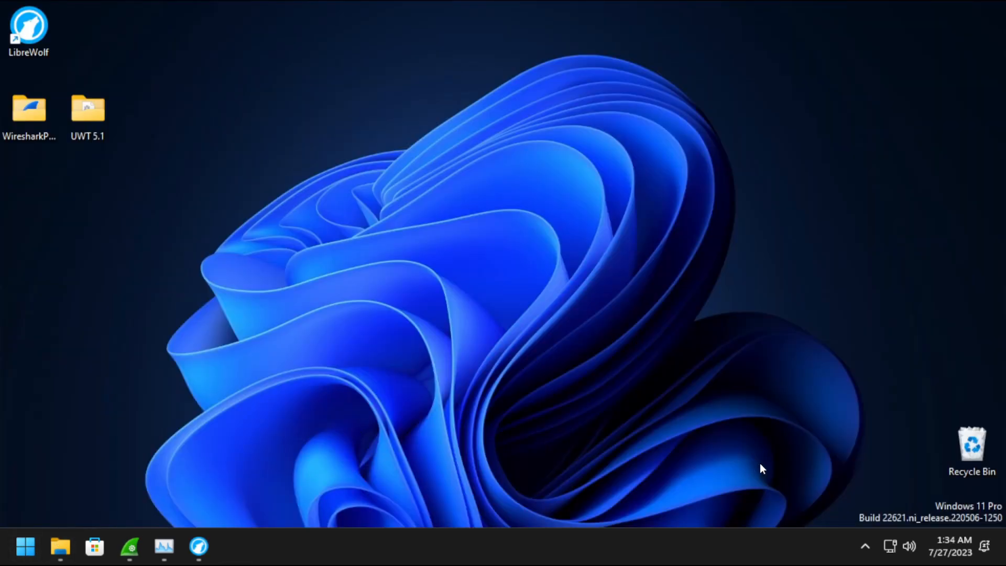
pyautogui.click(24, 553)
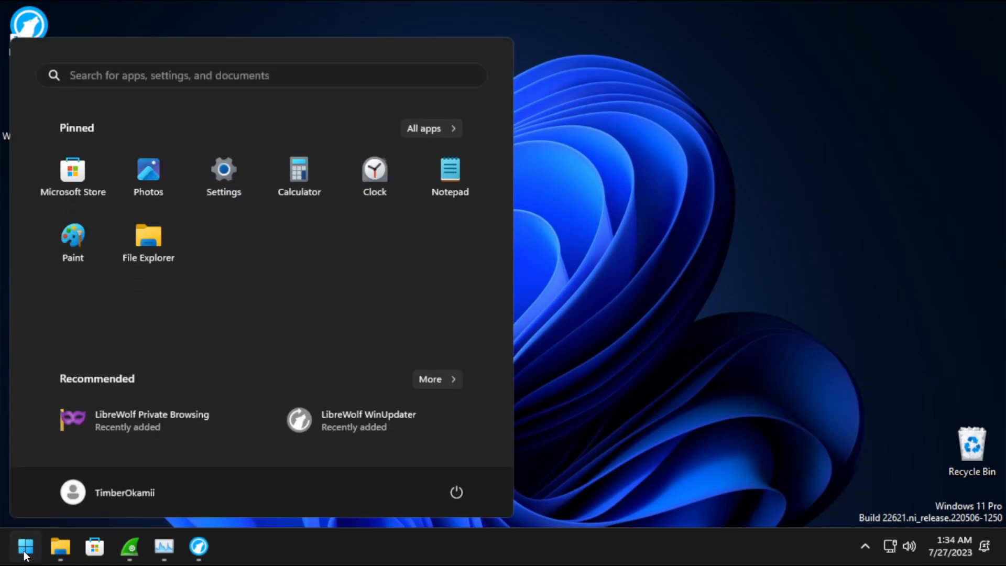
pyautogui.click(203, 65)
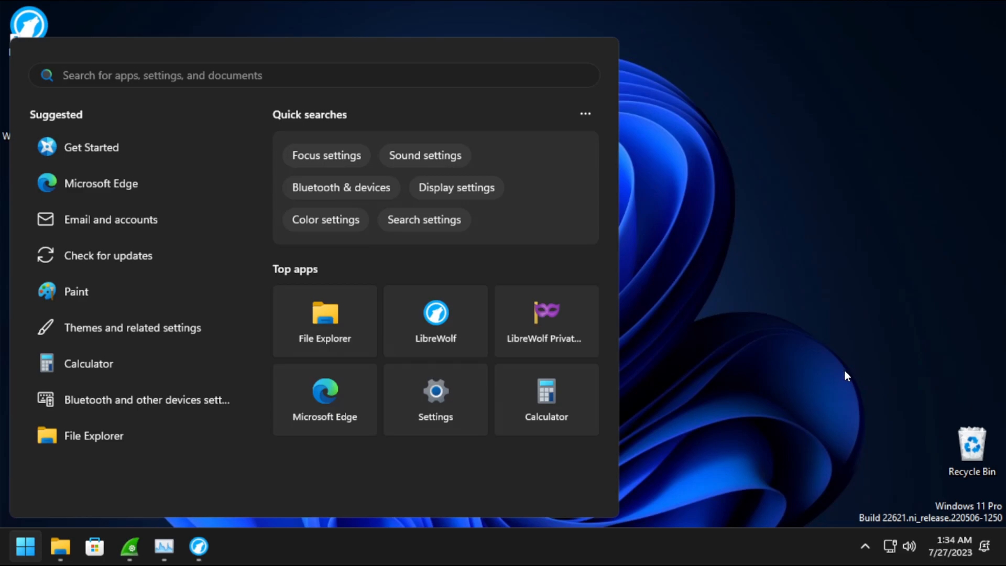
pyautogui.click(864, 546)
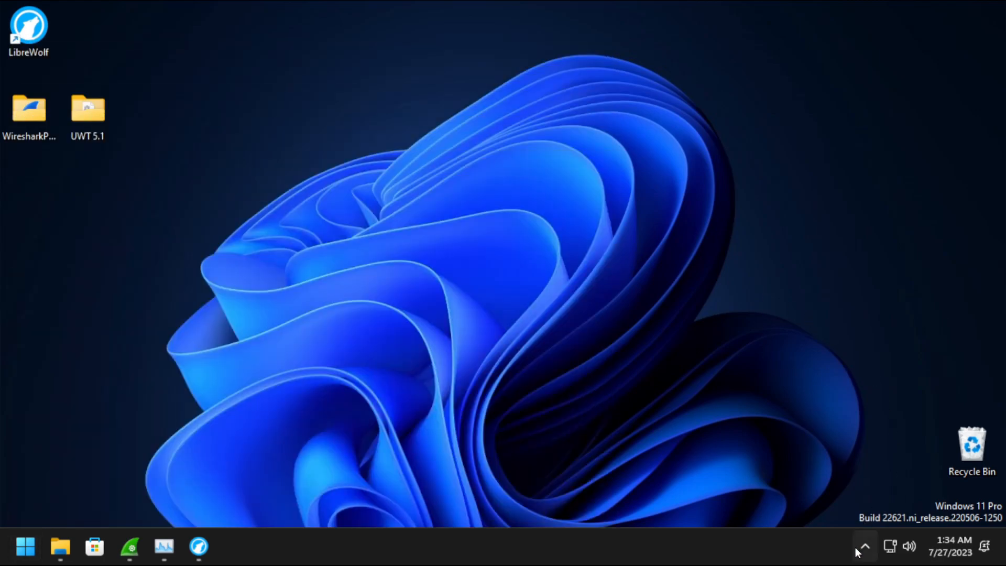
pyautogui.click(775, 534)
pyautogui.click(29, 553)
pyautogui.click(29, 553)
pyautogui.moveTo(208, 548)
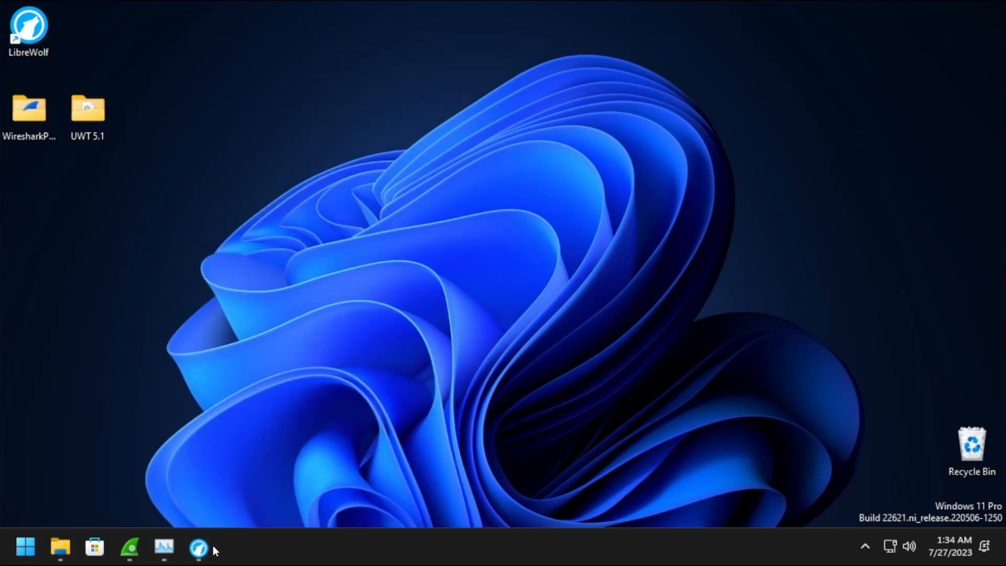
# Save OpenShellSetup_4_4_190.exe from the latest Open-Shell GitHub release to the Desktop.
pyautogui.click(198, 551)
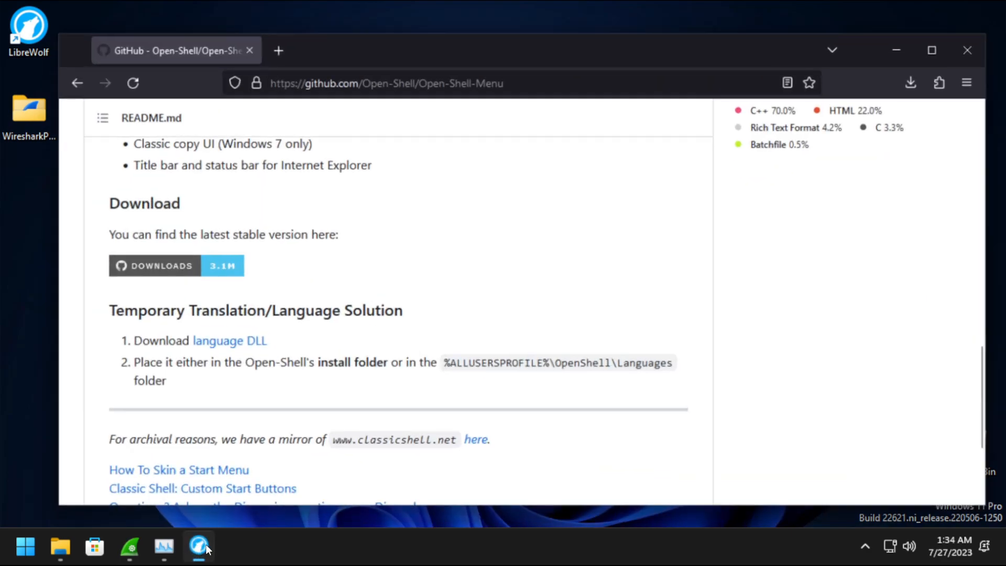
pyautogui.click(171, 261)
pyautogui.scroll(-5, 299, 296)
pyautogui.scroll(5, 306, 287)
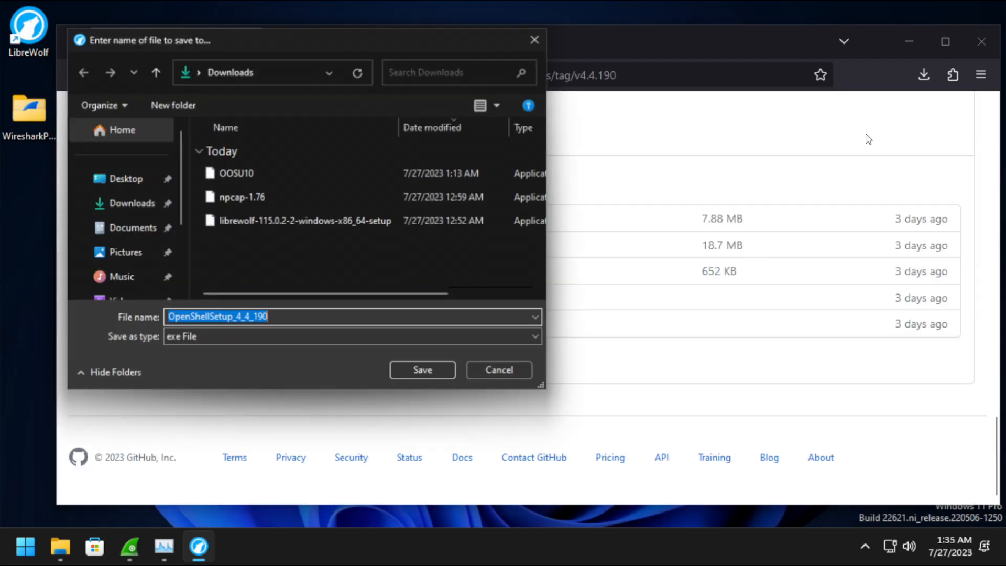
pyautogui.click(123, 178)
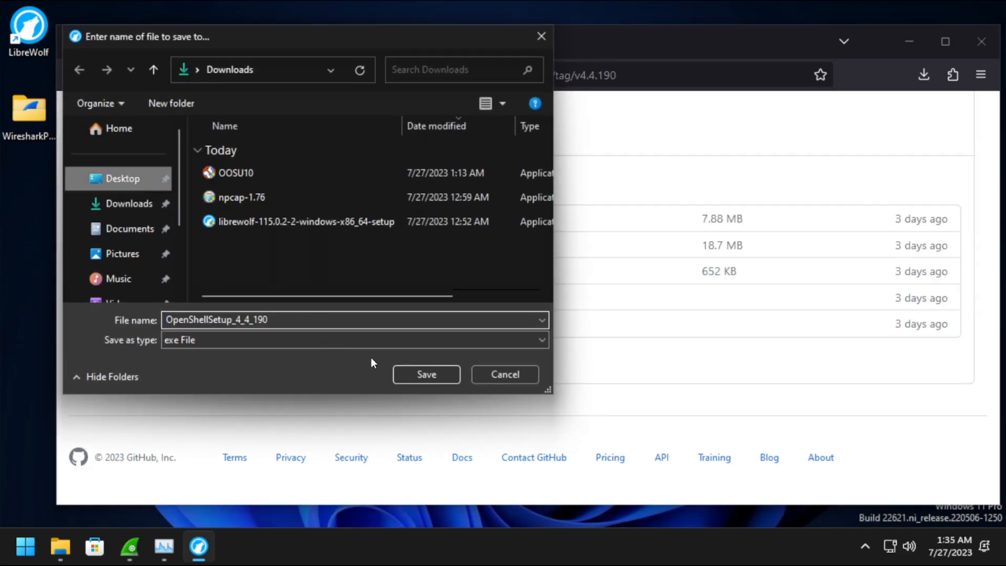
pyautogui.click(435, 366)
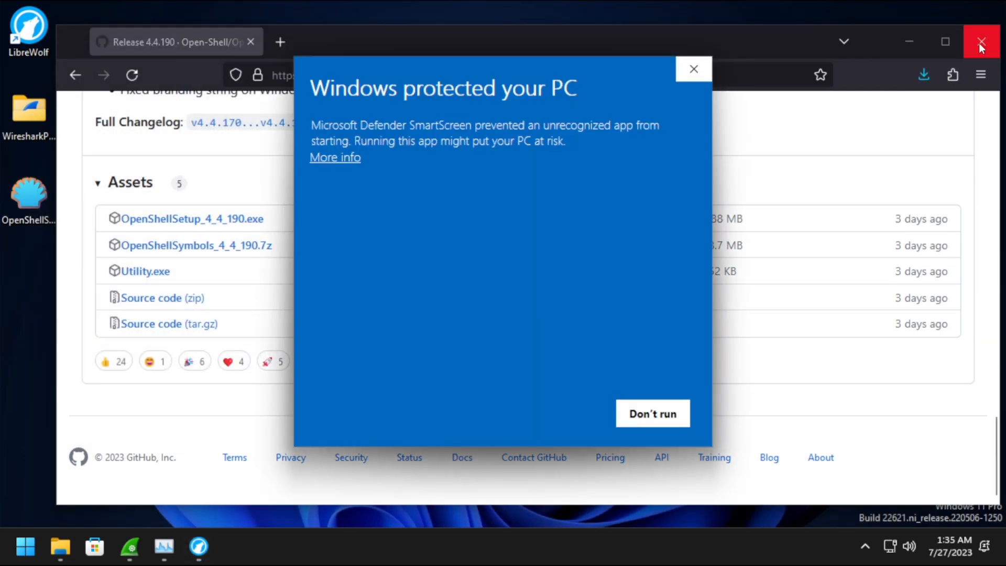
# Close LibreWolf and let the installer through SmartScreen with Run anyway.
pyautogui.click(982, 42)
pyautogui.click(322, 158)
pyautogui.click(539, 417)
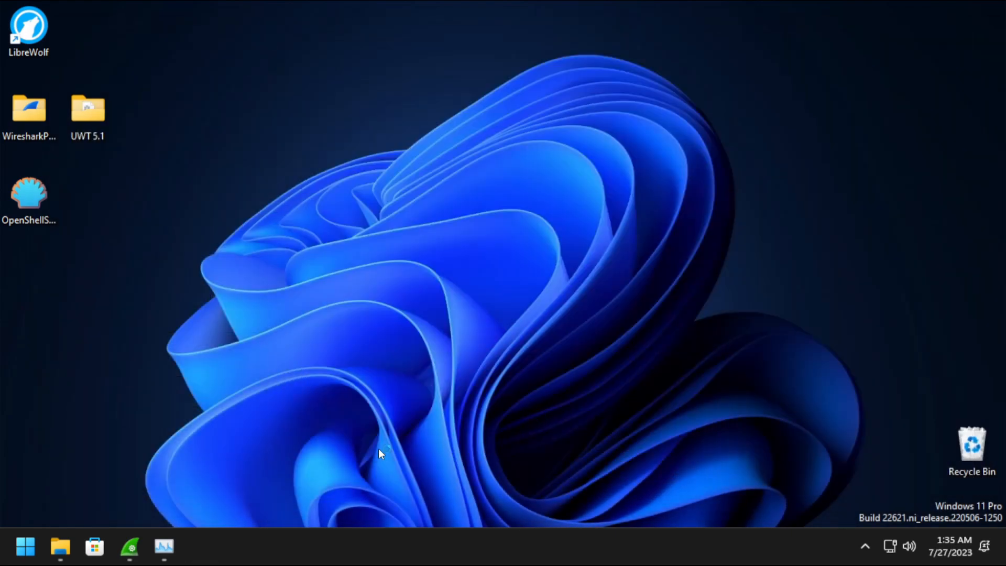
# Accept the Open-Shell license and install it with the default components.
pyautogui.click(25, 546)
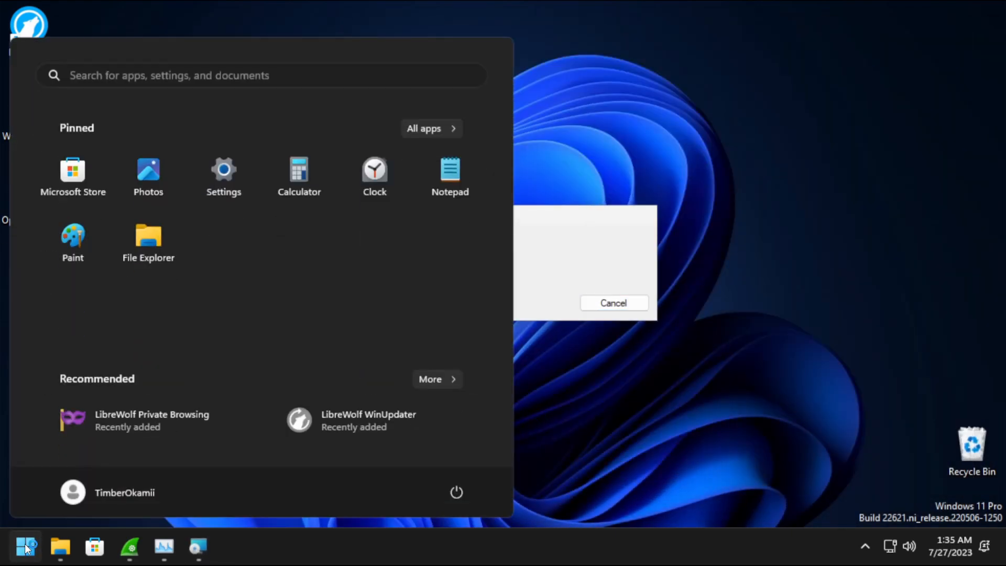
pyautogui.click(25, 546)
pyautogui.click(607, 397)
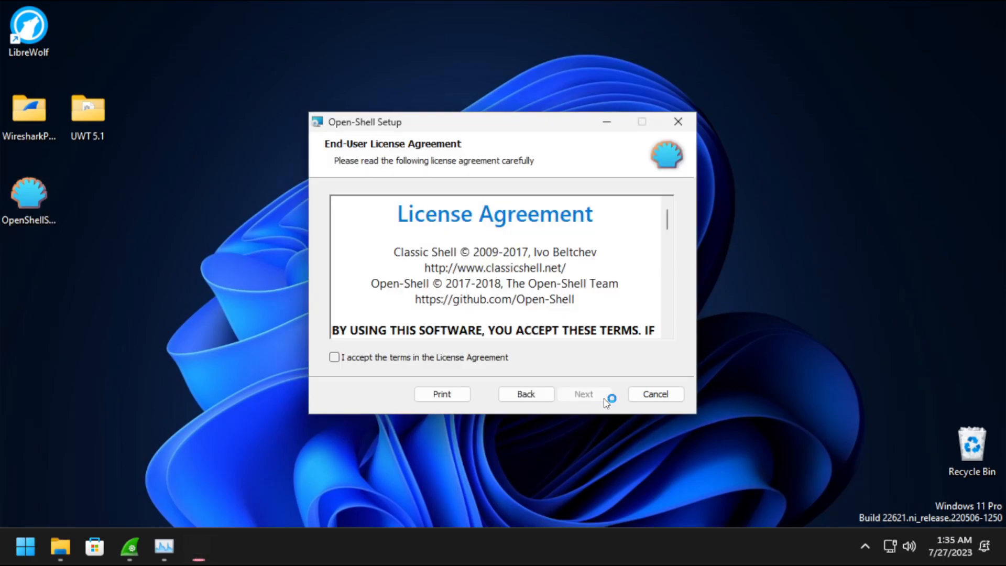
pyautogui.click(369, 357)
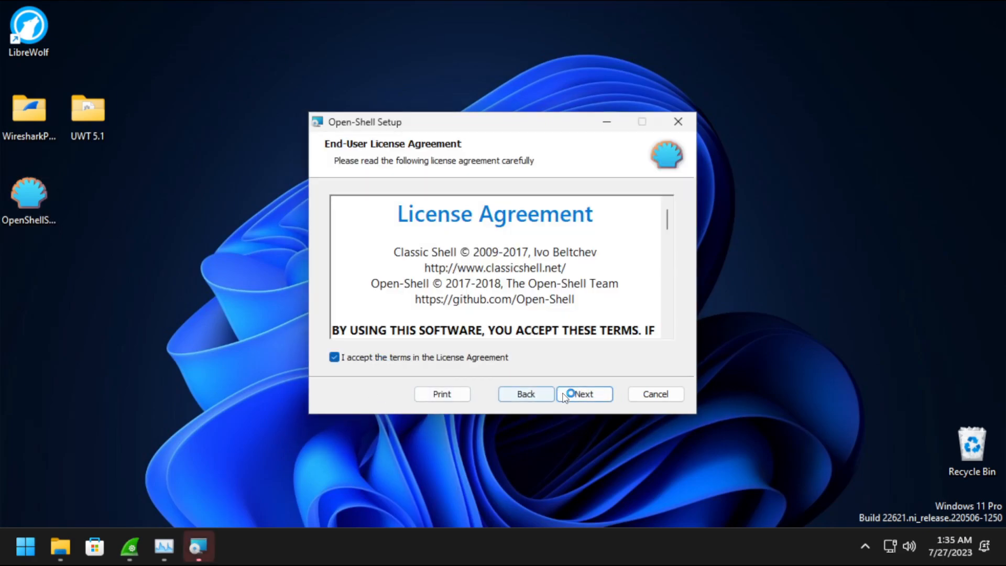
pyautogui.click(573, 399)
pyautogui.click(572, 400)
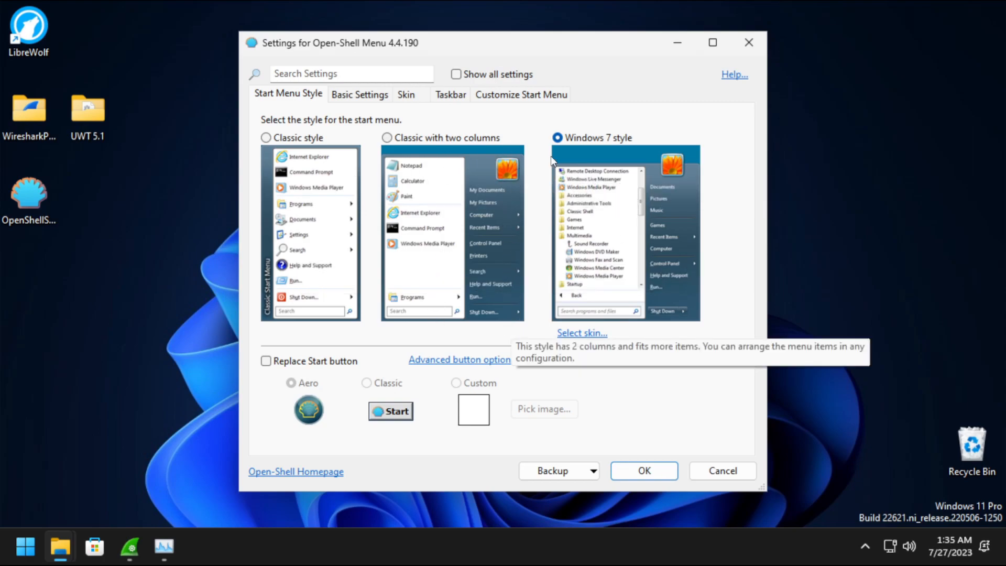
# Review the Skin, Basic Settings, Taskbar and Customize Start Menu tabs, returning to Windows 7 style.
pyautogui.click(585, 333)
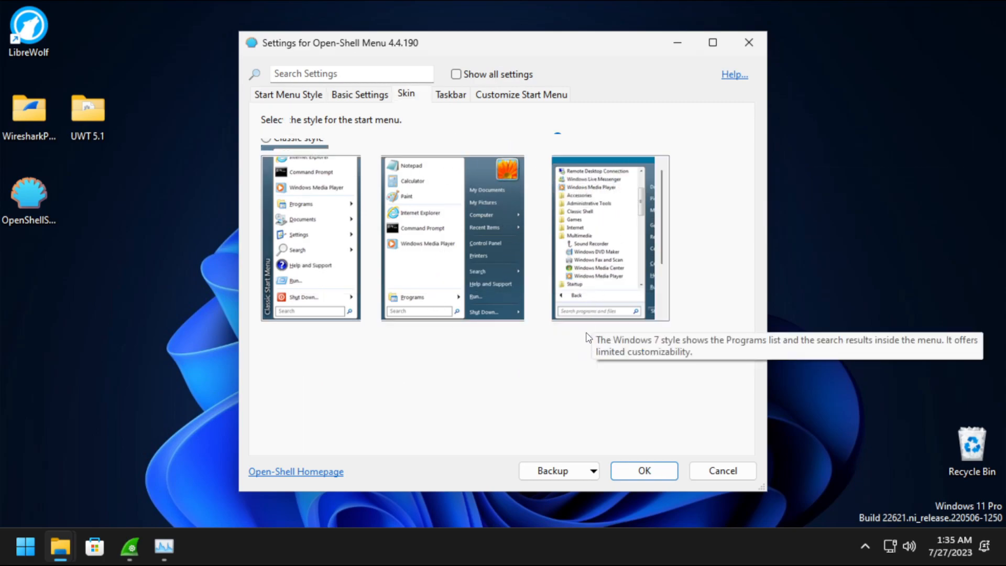
pyautogui.click(399, 127)
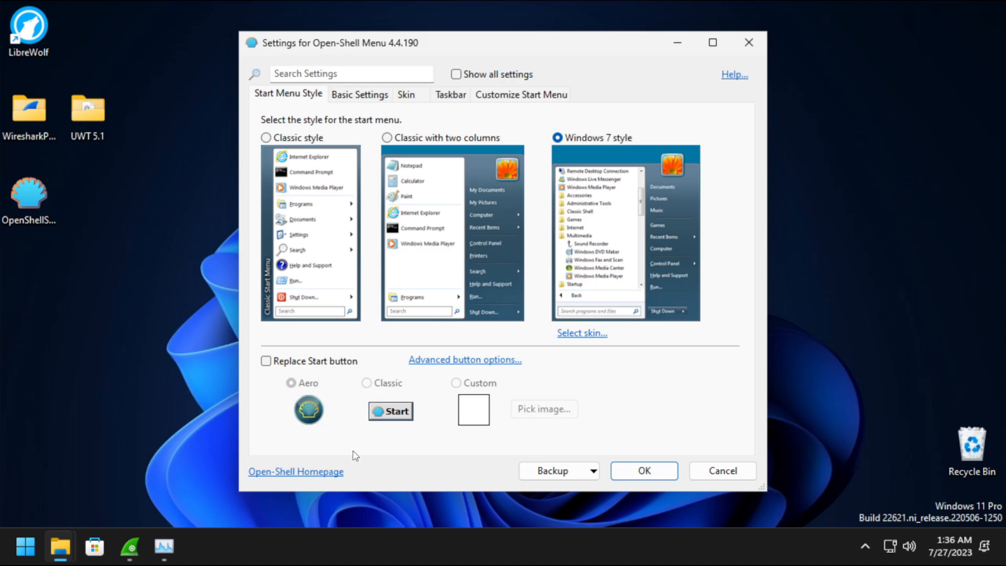
pyautogui.click(369, 96)
pyautogui.click(398, 96)
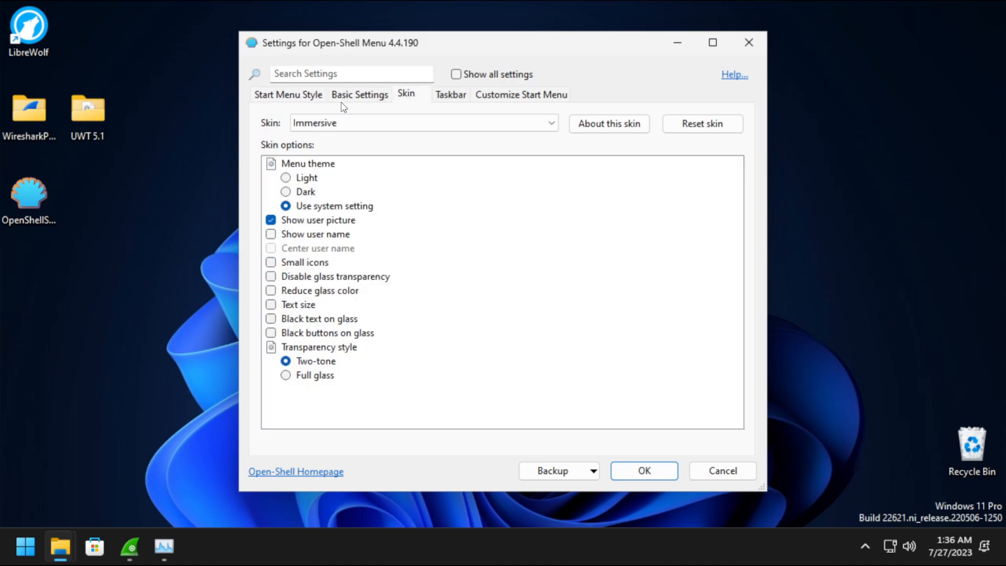
pyautogui.click(342, 101)
pyautogui.click(412, 101)
pyautogui.click(446, 99)
pyautogui.click(486, 99)
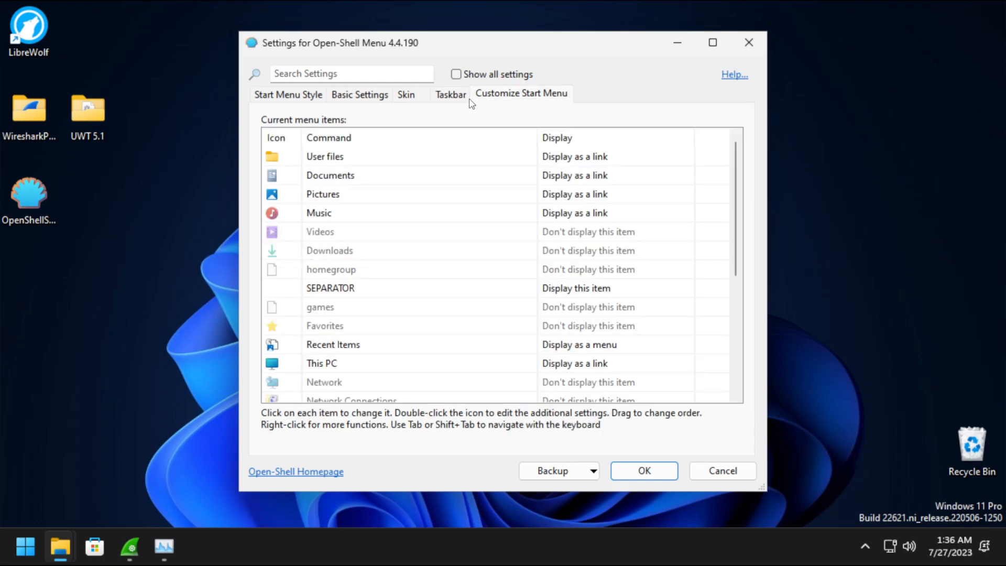
pyautogui.click(447, 99)
pyautogui.click(346, 97)
pyautogui.click(314, 97)
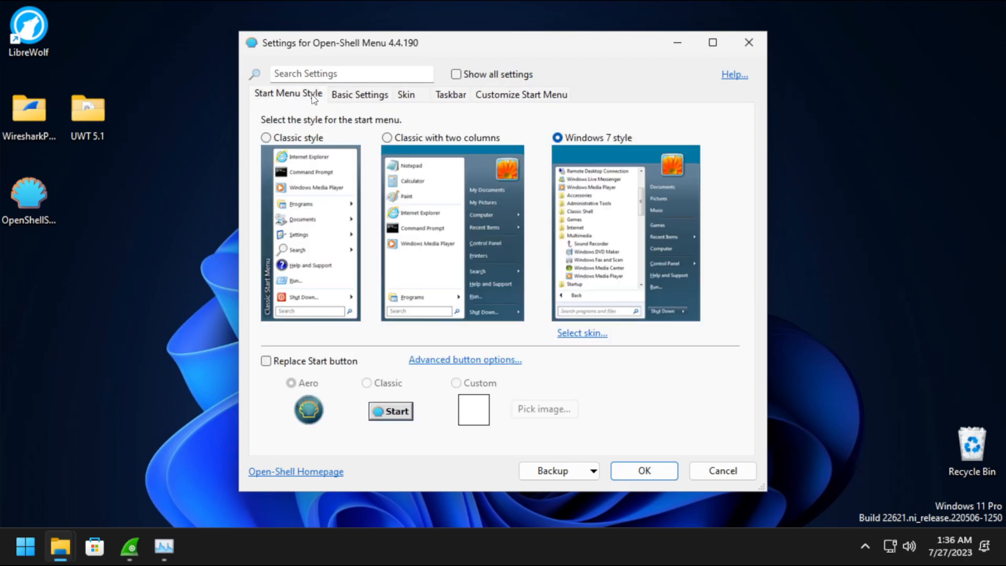
# Save the Open-Shell settings and try the new classic start menu's All Programs list.
pyautogui.click(644, 470)
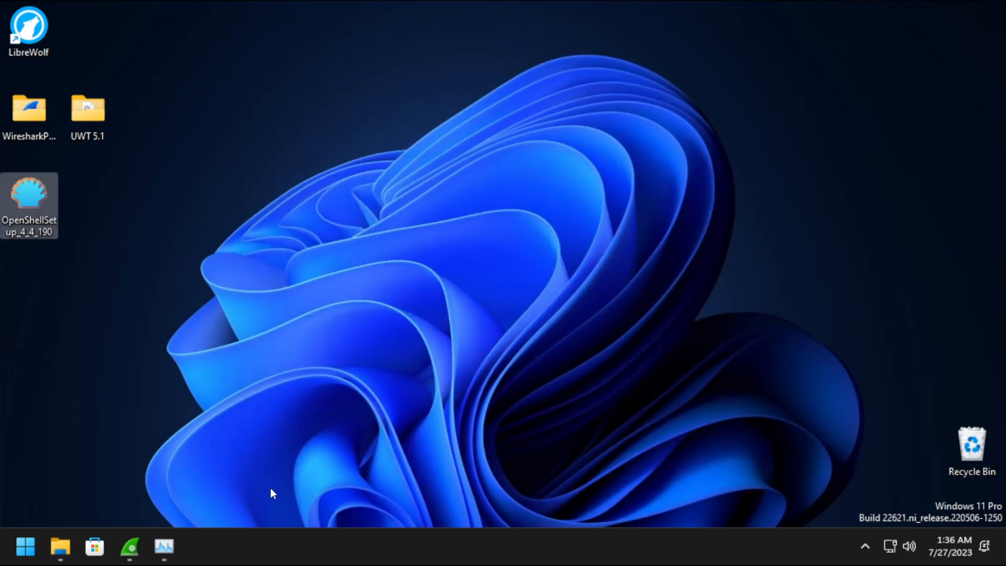
pyautogui.click(34, 542)
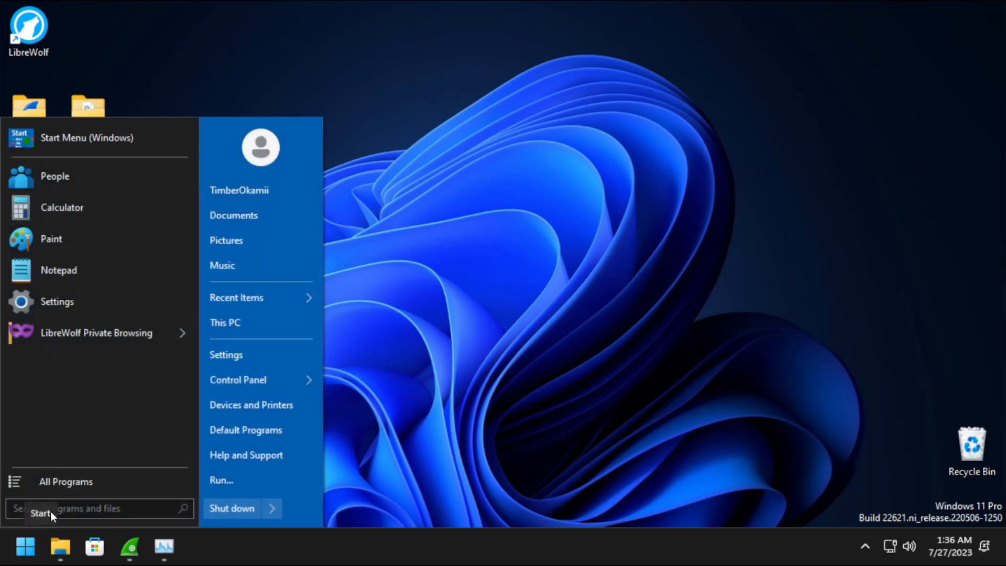
pyautogui.click(68, 479)
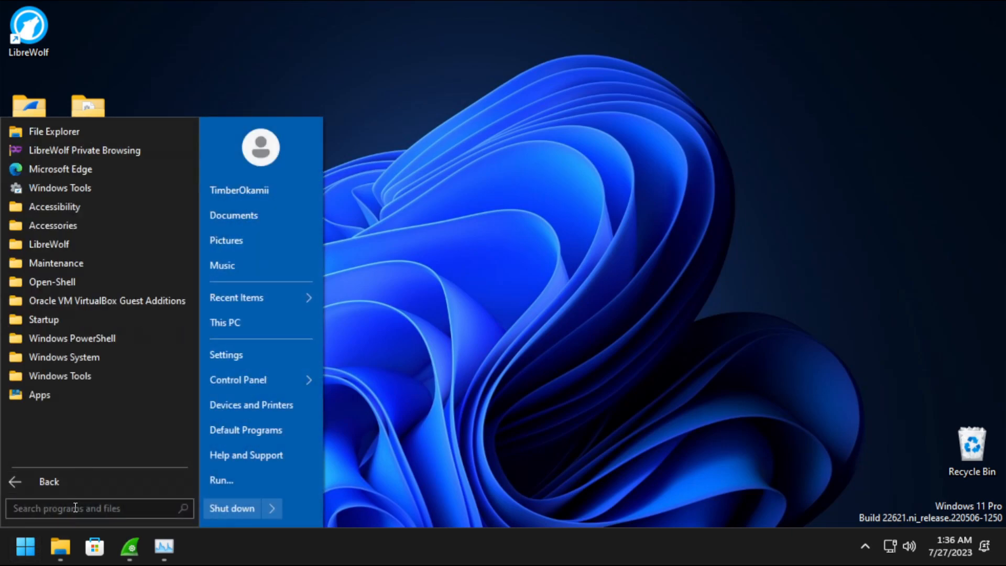
pyautogui.click(61, 480)
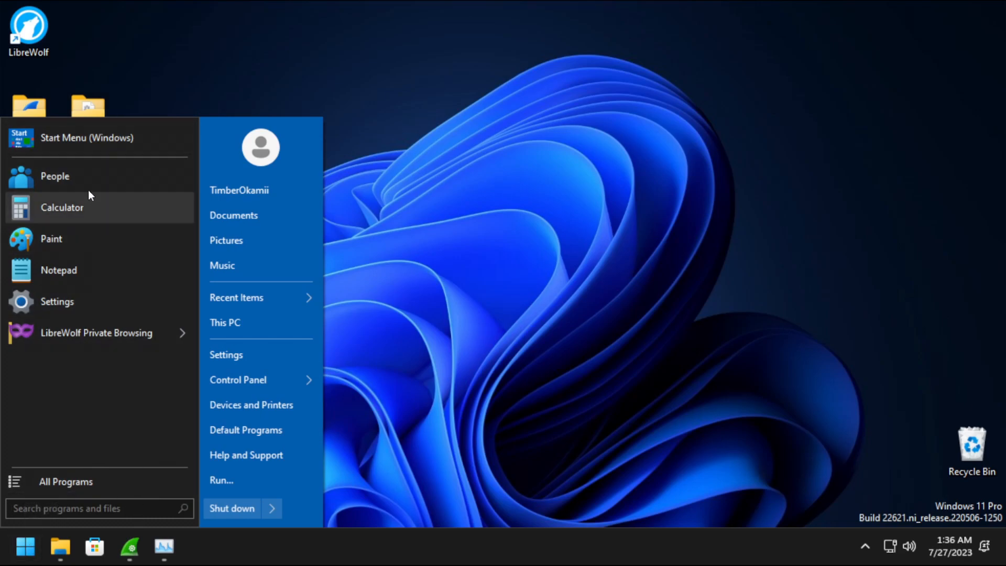
# Remove People from the start menu's pinned program list.
pyautogui.rightClick(90, 171)
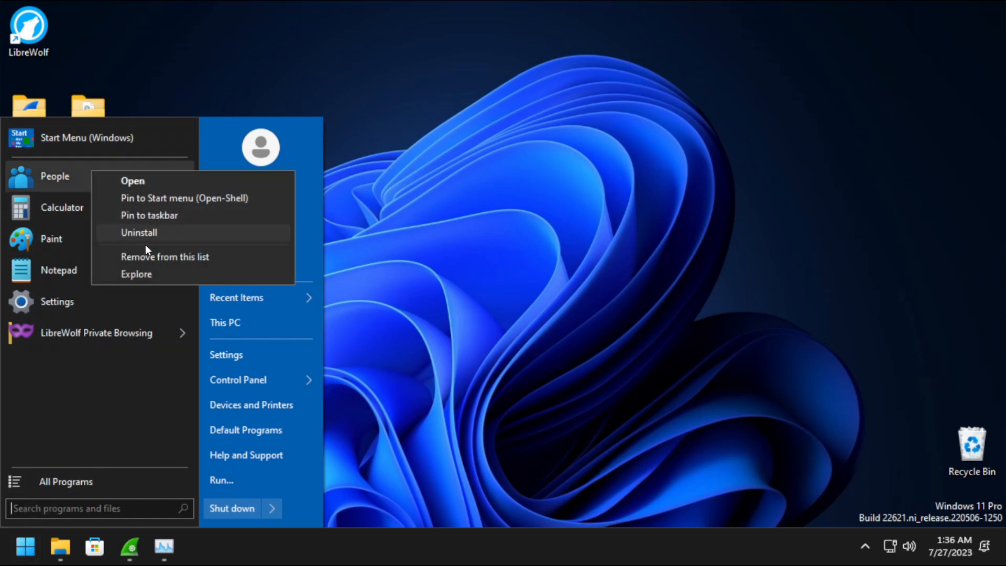
pyautogui.click(174, 257)
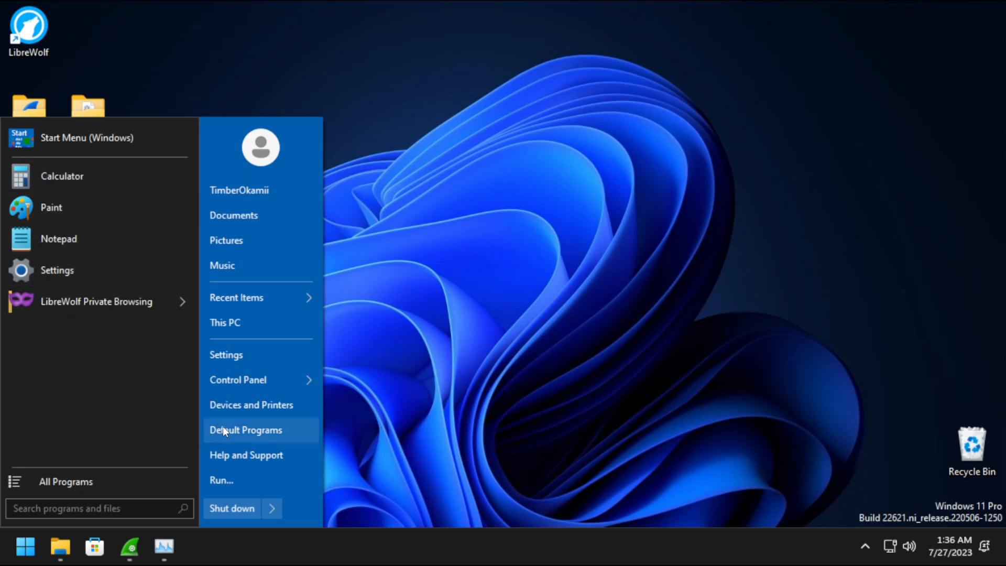
pyautogui.moveTo(305, 381)
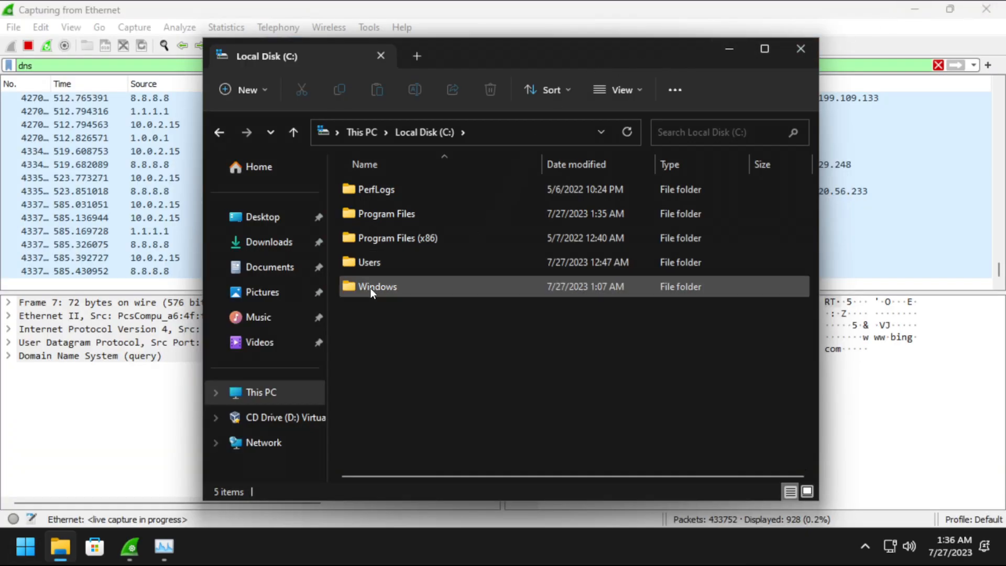
# Open C:\Windows and then its System32 folder.
pyautogui.doubleClick(370, 287)
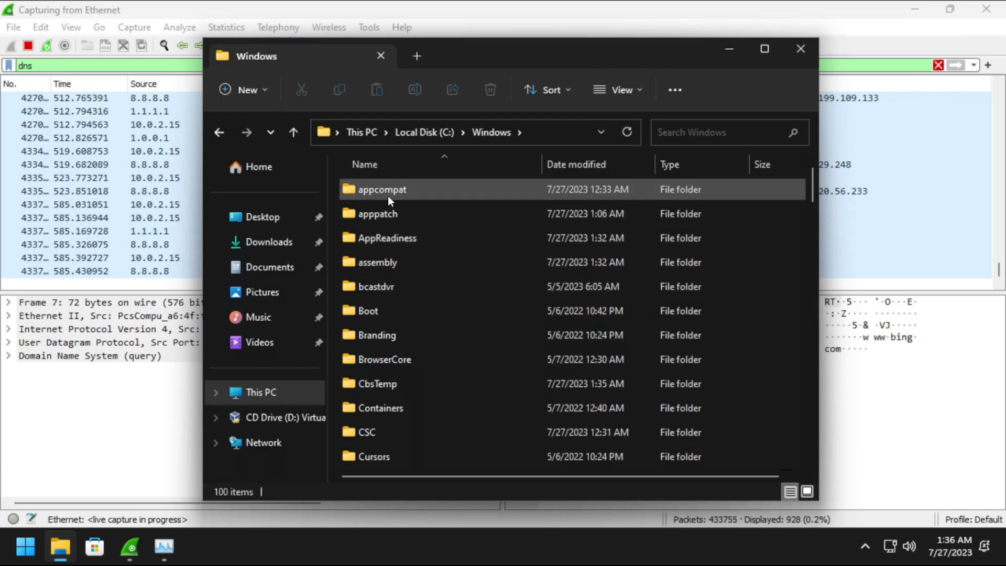
pyautogui.scroll(-3, 385, 204)
pyautogui.scroll(-20, 382, 208)
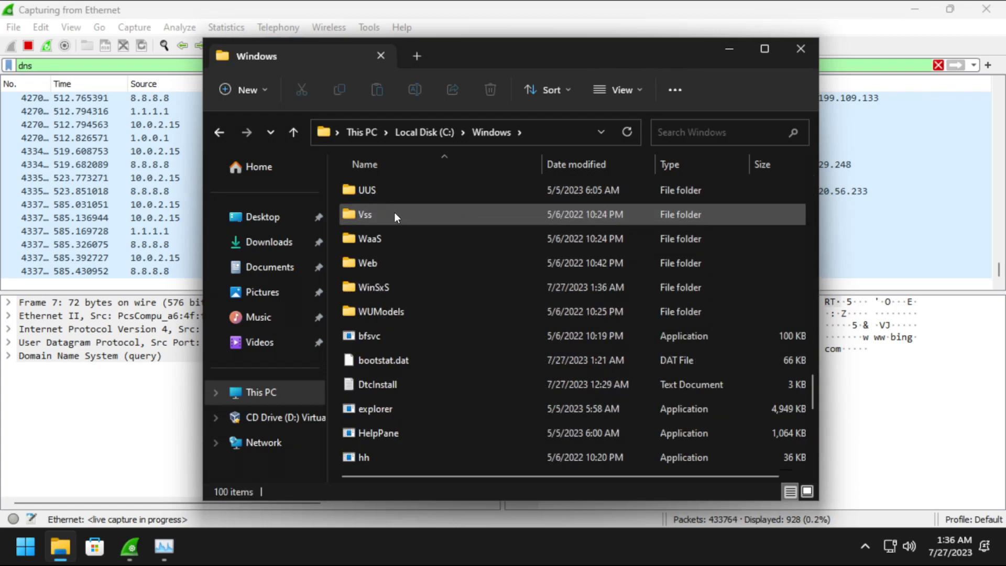
pyautogui.scroll(3, 412, 272)
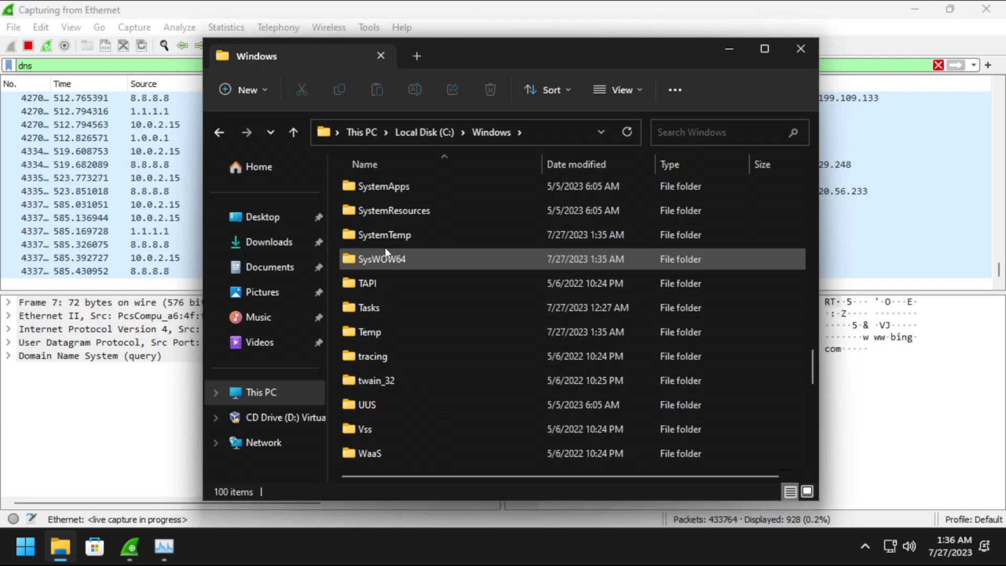
pyautogui.scroll(2, 415, 260)
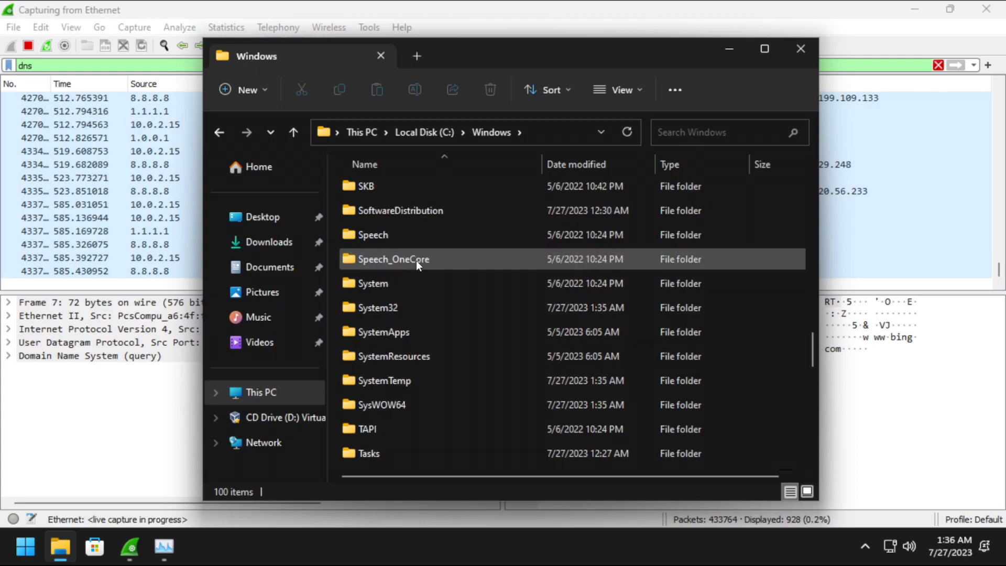
pyautogui.doubleClick(397, 301)
pyautogui.scroll(-20, 393, 220)
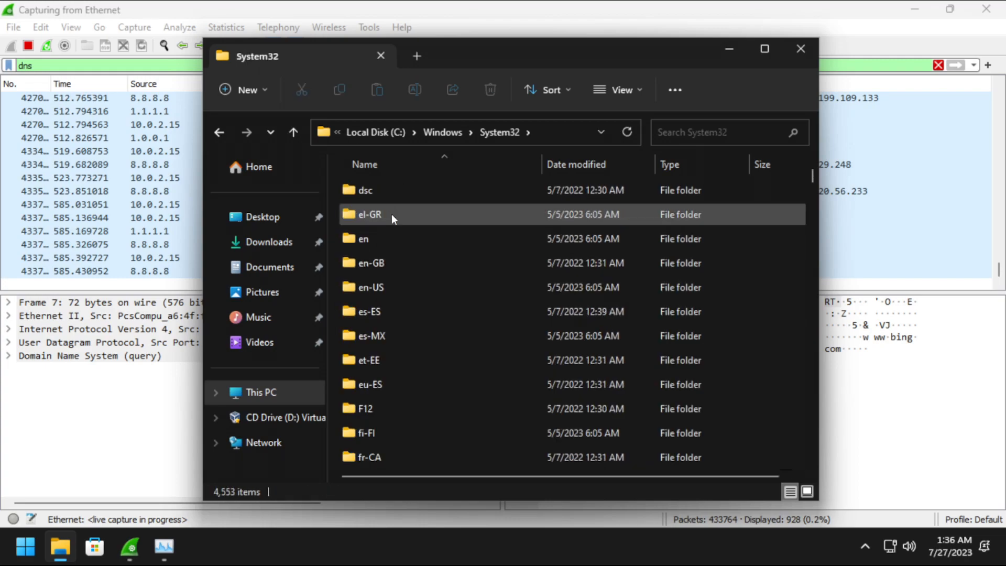
pyautogui.scroll(-5, 389, 239)
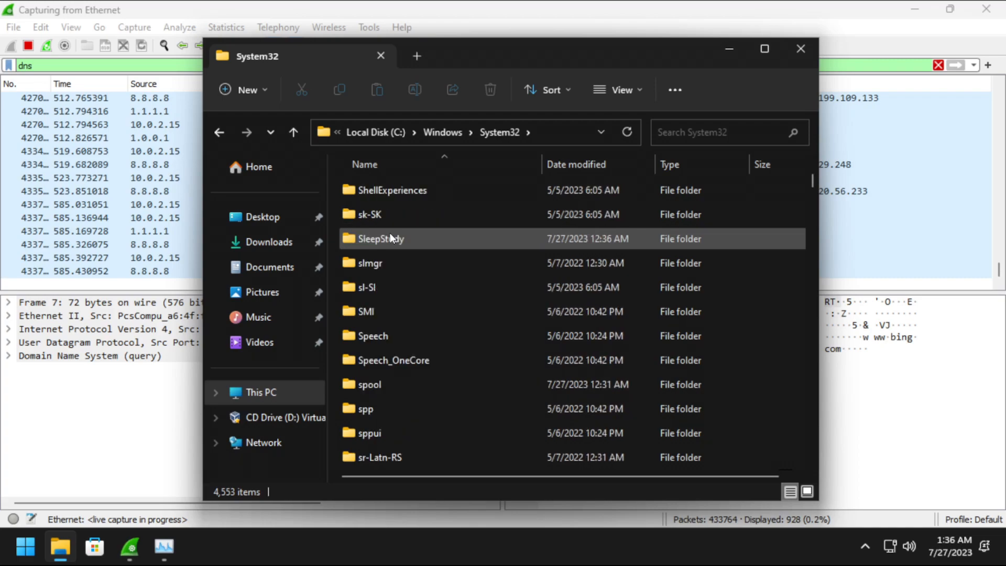
# Save the edited file as 'hosts' with All files type in the drivers\etc folder.
pyautogui.press('d')
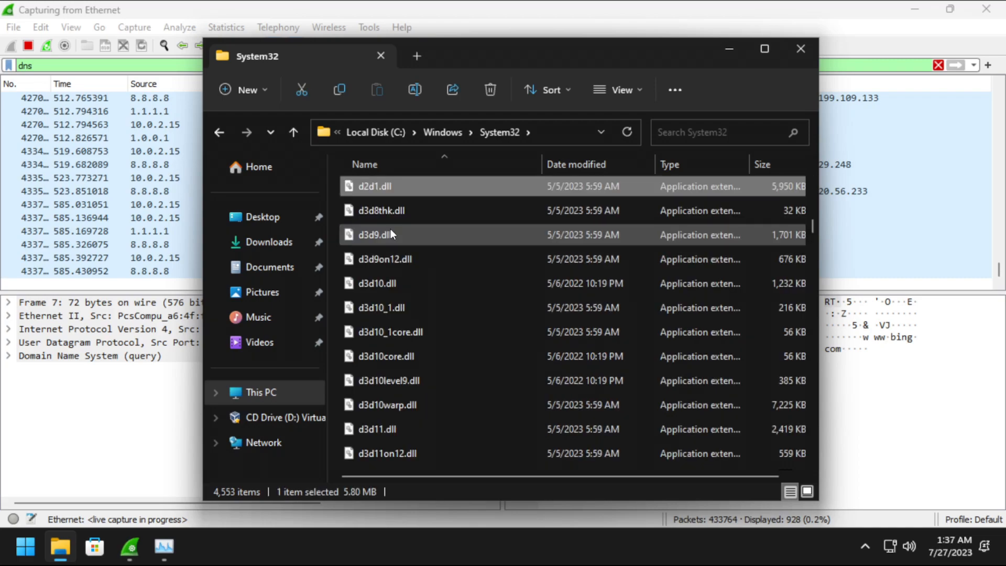
pyautogui.press('r')
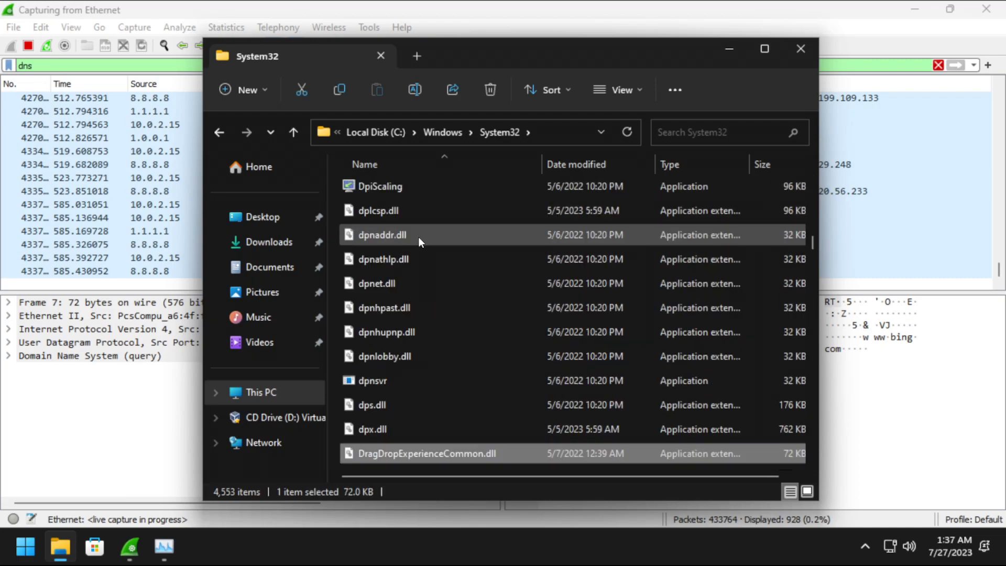
pyautogui.press('i')
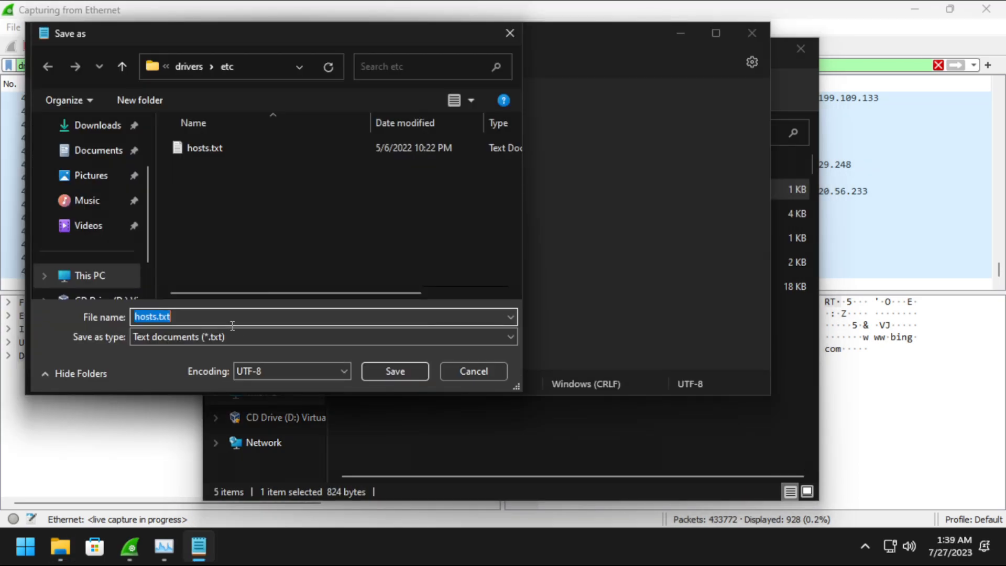
pyautogui.click(222, 336)
pyautogui.click(180, 365)
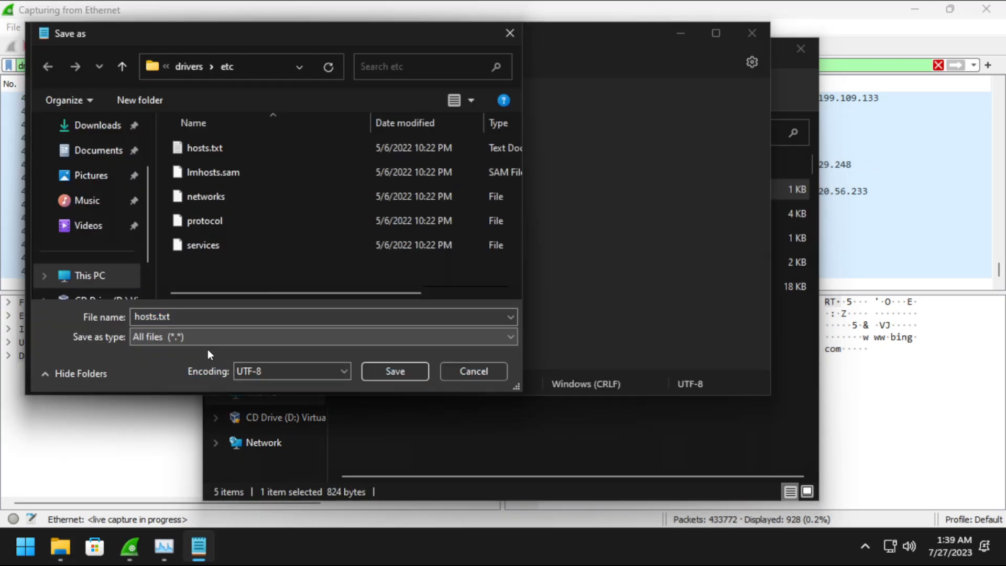
pyautogui.click(222, 314)
pyautogui.click(231, 315)
pyautogui.press('BackSpace')
pyautogui.press('BackSpace')
pyautogui.press('BackSpace')
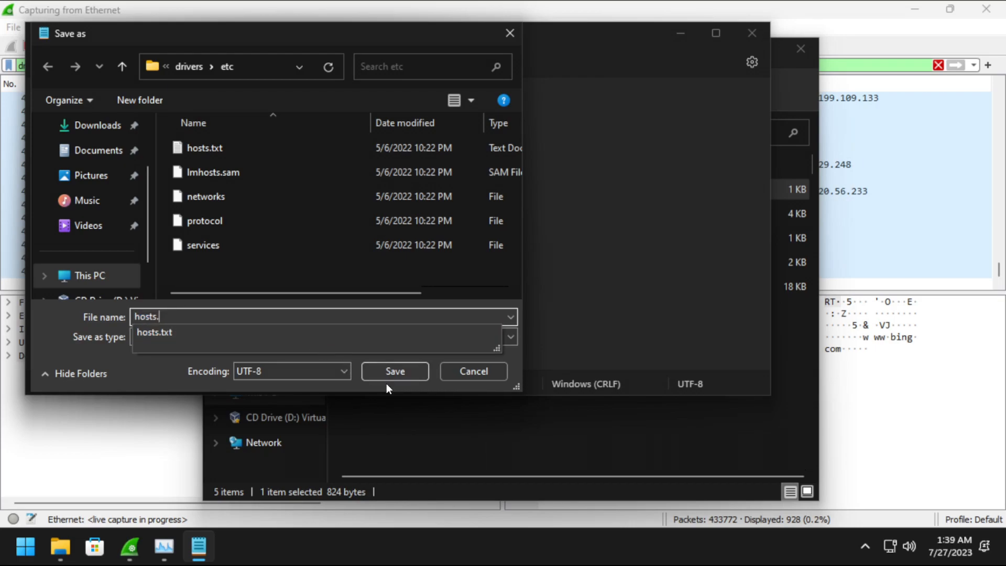
pyautogui.click(395, 372)
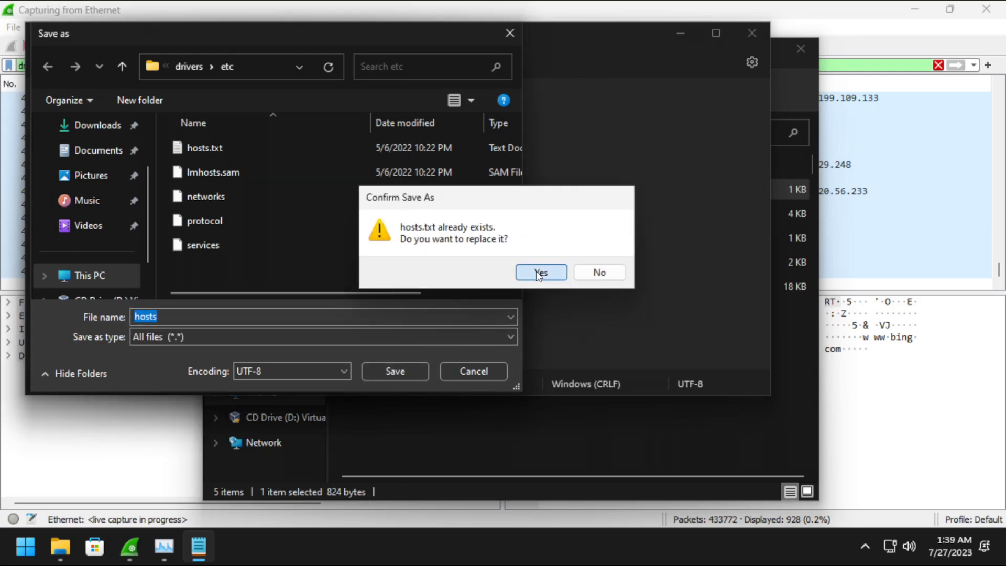
# Confirm replacing hosts, dismiss the permission error, and close Notepad without saving.
pyautogui.click(537, 269)
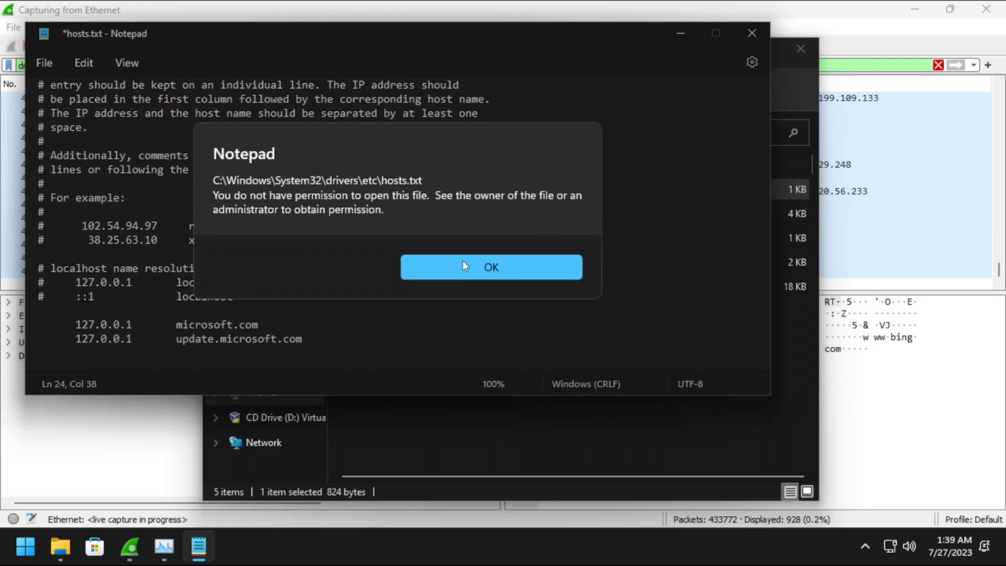
pyautogui.click(465, 263)
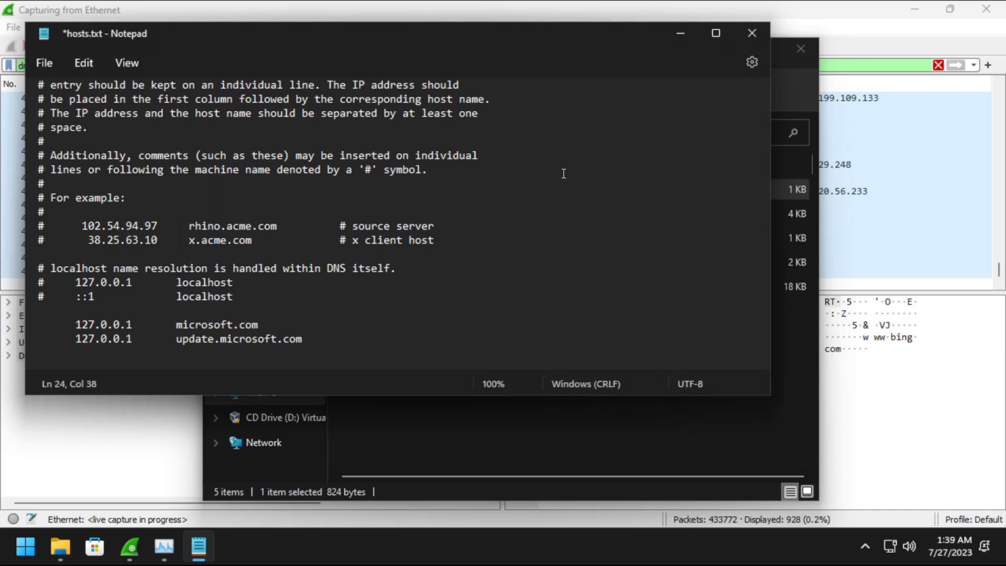
pyautogui.click(766, 33)
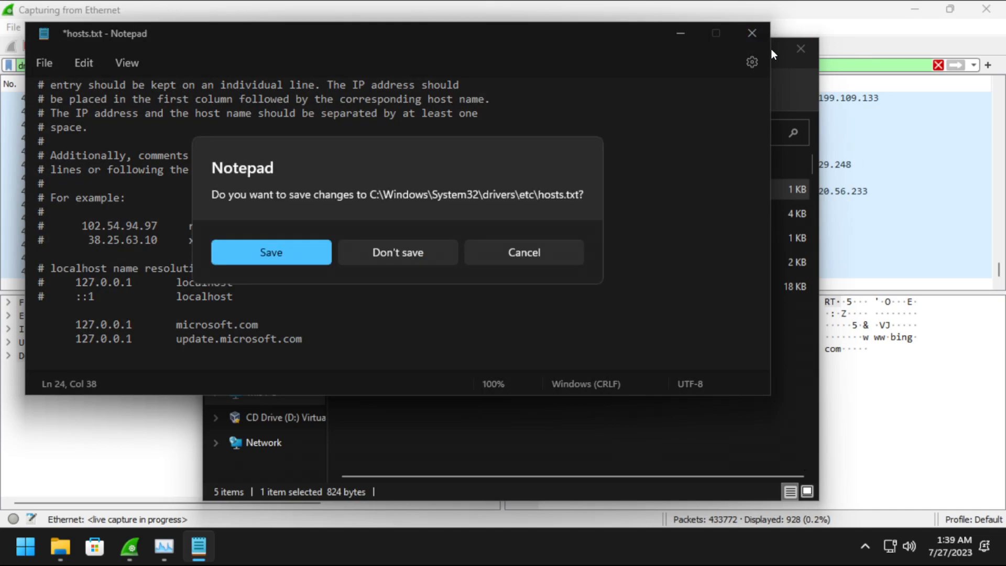
pyautogui.click(386, 259)
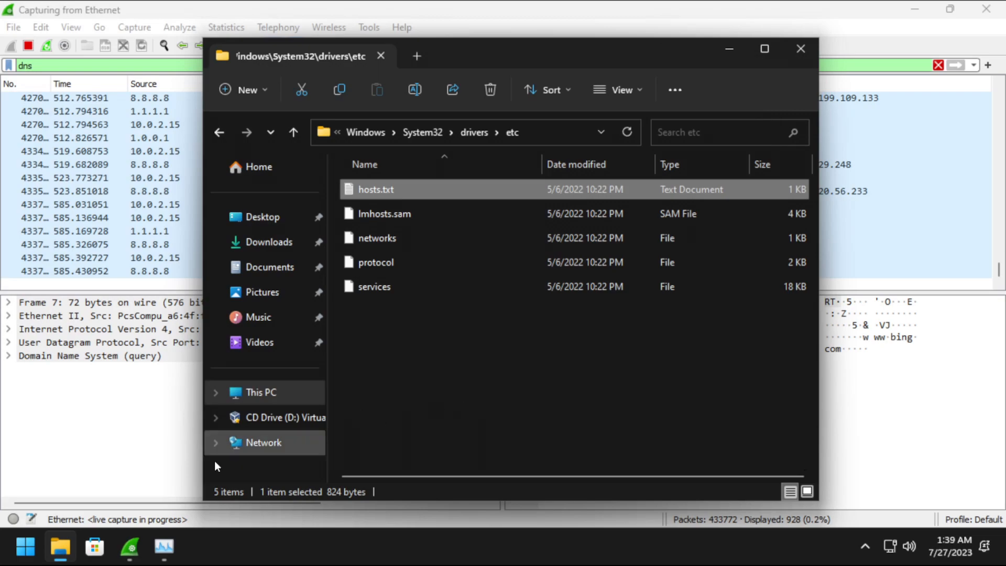
# Launch LibreWolf from the Start menu and go to ninite.com.
pyautogui.click(27, 547)
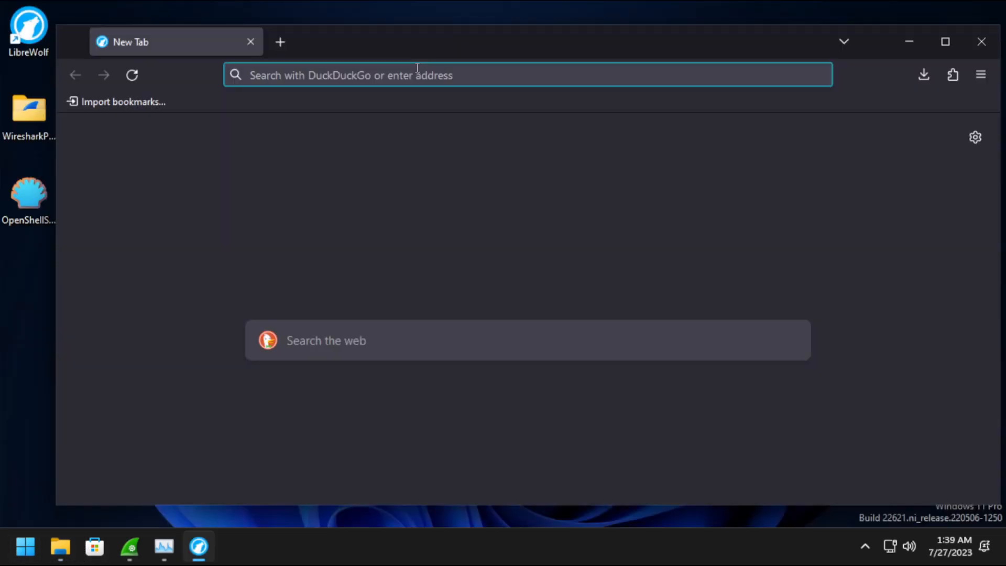
pyautogui.write('ninite.coim')
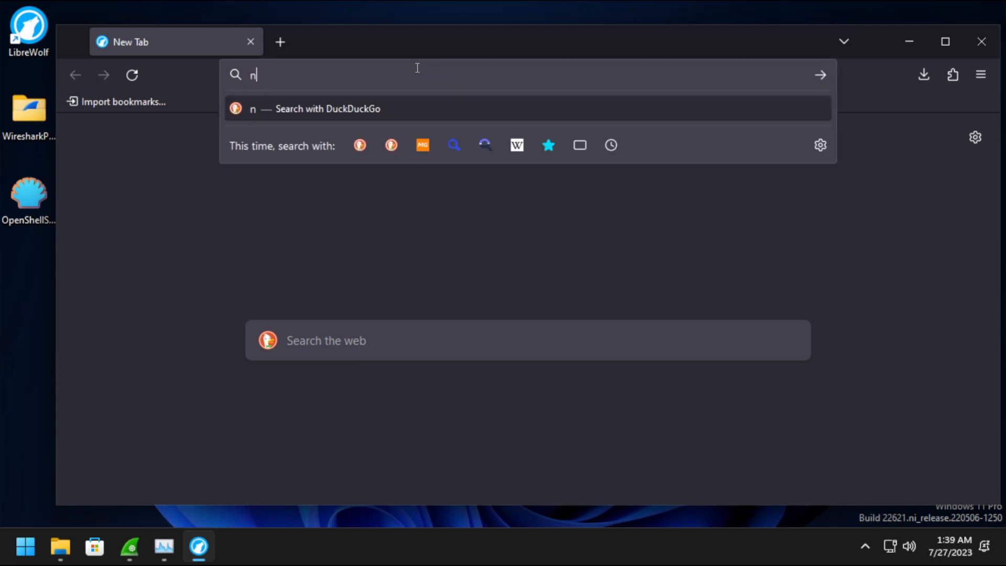
pyautogui.press('BackSpace')
pyautogui.press('BackSpace')
pyautogui.write('m')
pyautogui.press('Return')
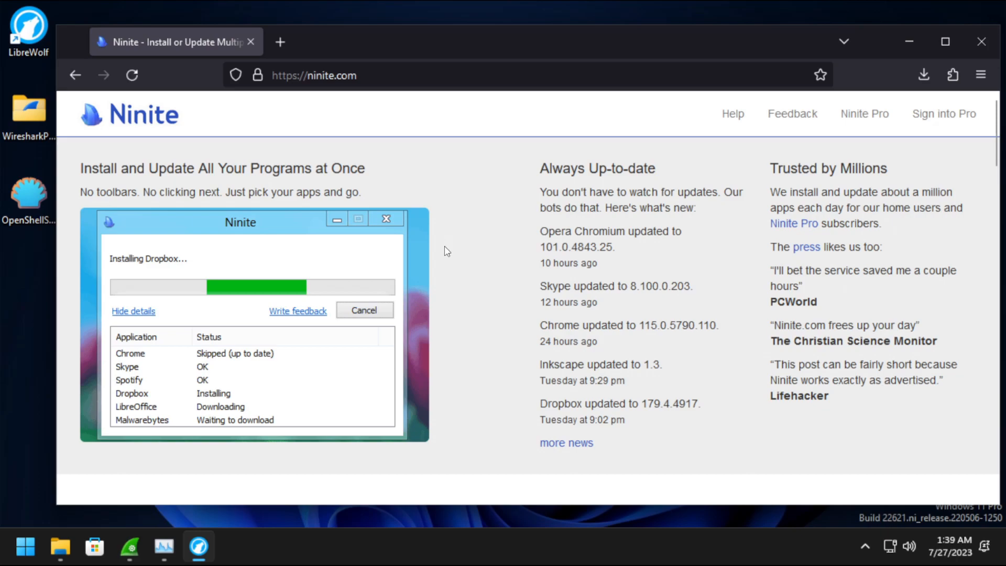
# Tick Firefox, Discord, Skype, VLC, iTunes, Audacity, Spotify, Steam and Notepad++ on Ninite.
pyautogui.scroll(-7, 460, 211)
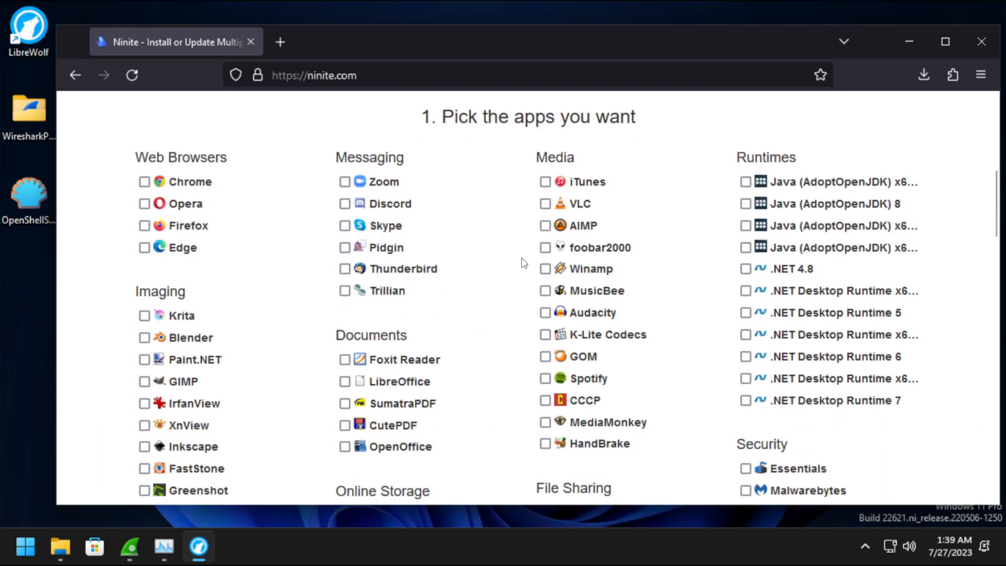
pyautogui.click(944, 42)
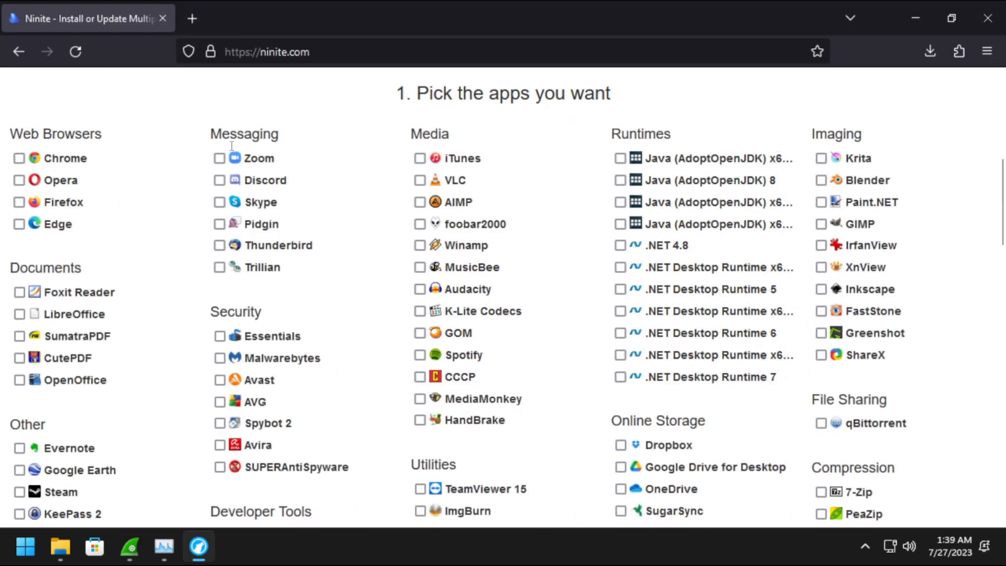
pyautogui.scroll(-3, 160, 184)
pyautogui.scroll(3, 160, 185)
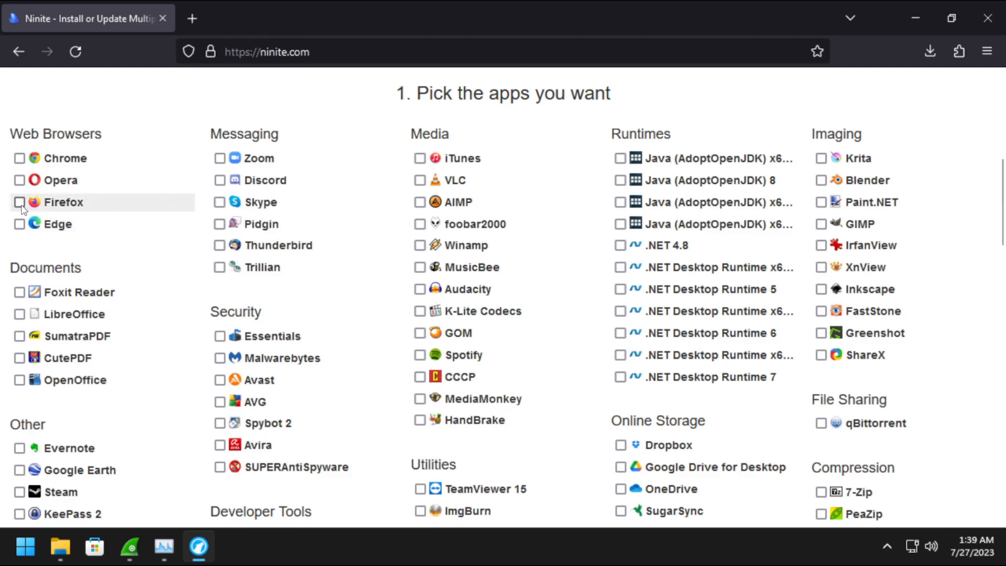
pyautogui.click(20, 205)
pyautogui.click(220, 181)
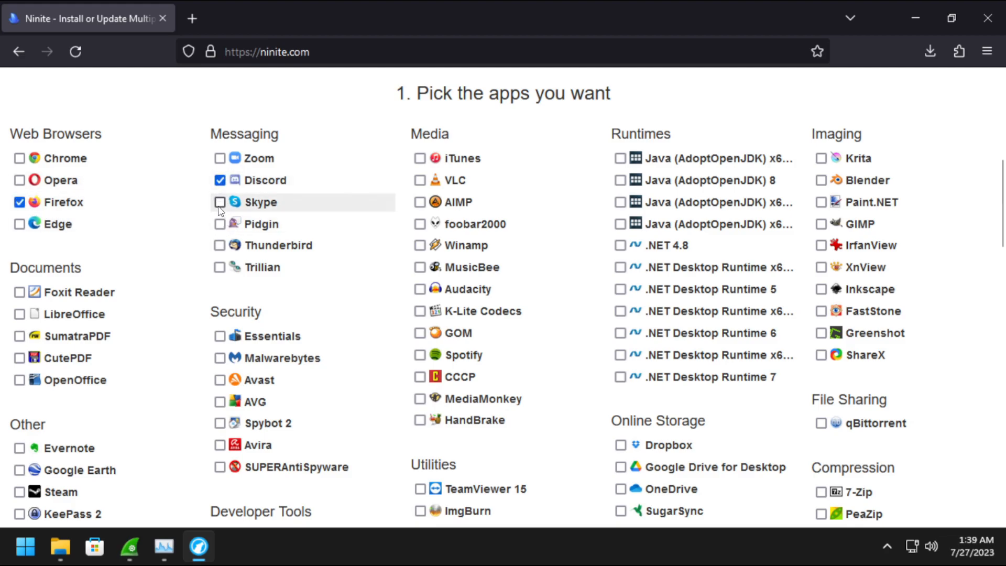
pyautogui.click(221, 205)
pyautogui.click(420, 180)
pyautogui.click(420, 158)
pyautogui.click(420, 289)
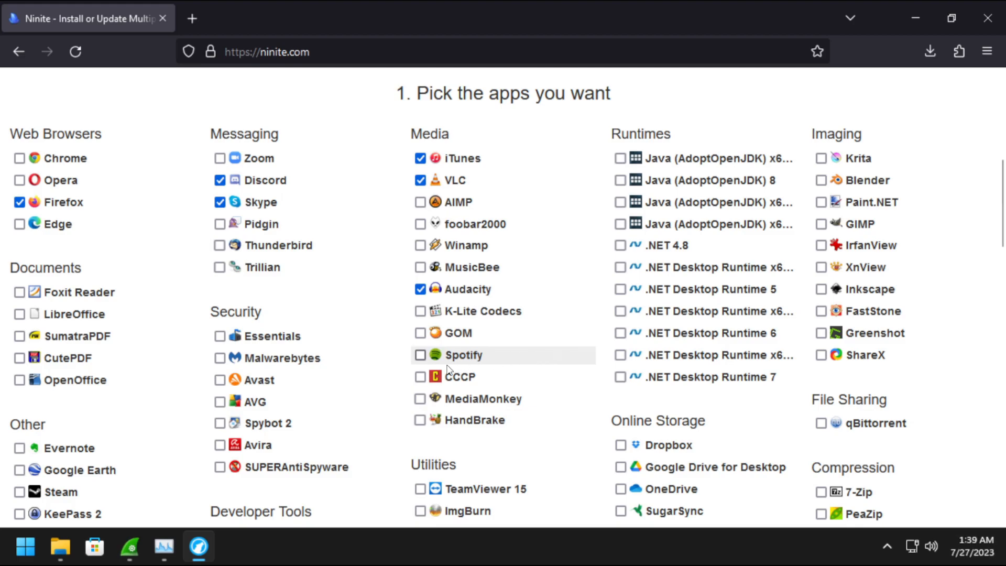
pyautogui.click(419, 359)
pyautogui.scroll(-3, 599, 323)
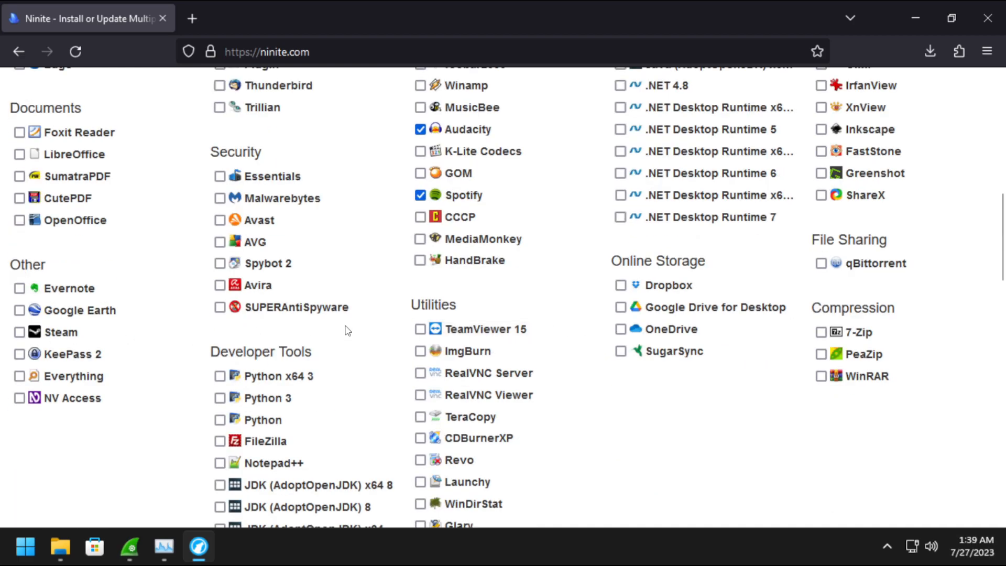
pyautogui.click(19, 332)
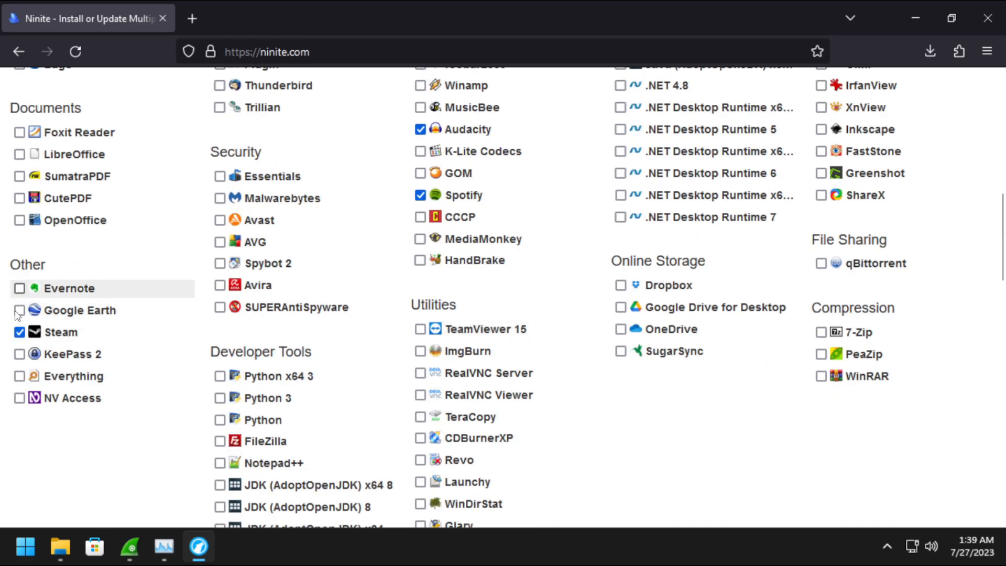
pyautogui.scroll(-2, 213, 365)
pyautogui.click(220, 383)
# Untick Steam, Spotify, Audacity, VLC, iTunes, Discord, Skype and Firefox again.
pyautogui.click(178, 253)
pyautogui.scroll(5, 180, 272)
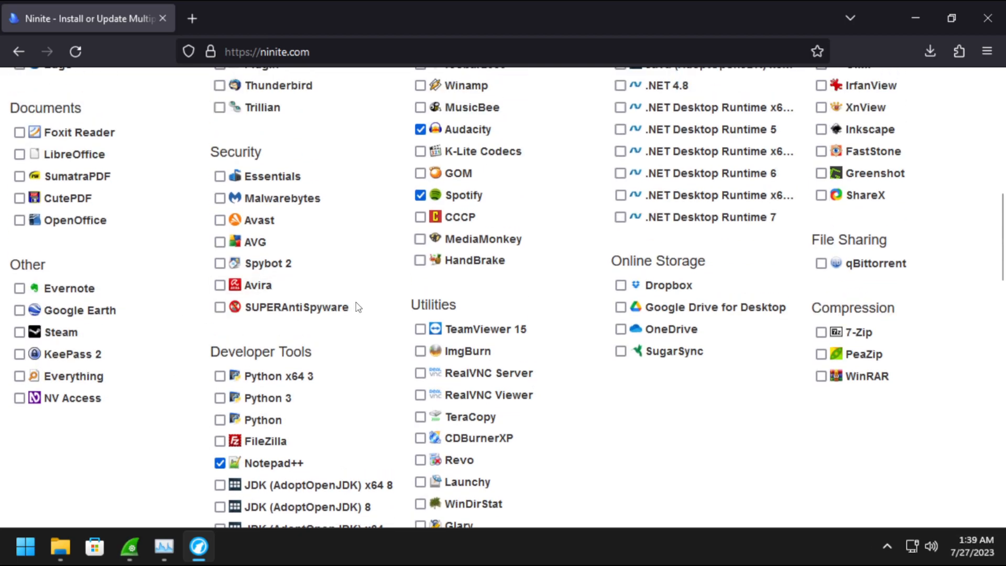
pyautogui.click(420, 355)
pyautogui.click(421, 288)
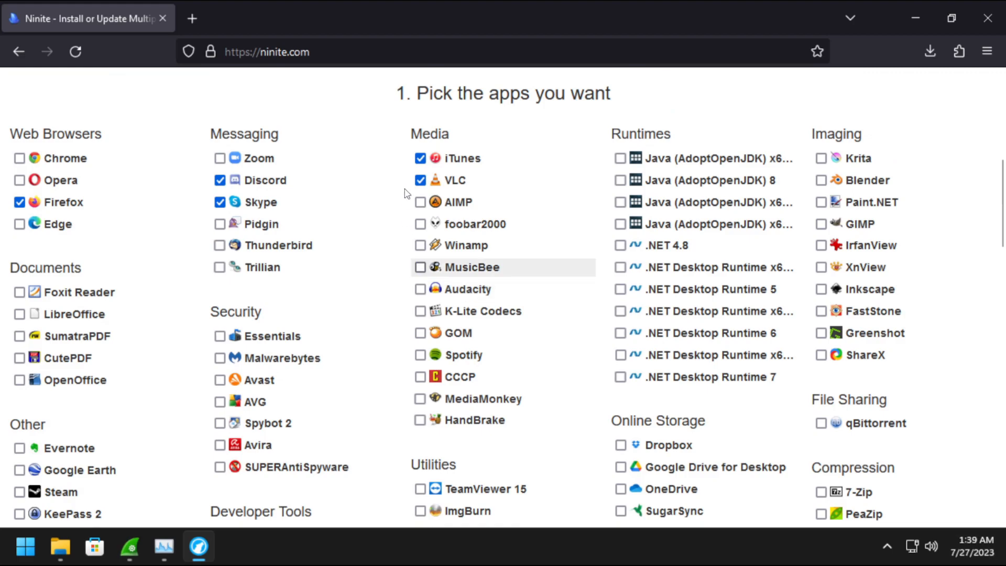
pyautogui.click(420, 180)
pyautogui.click(420, 158)
pyautogui.click(220, 179)
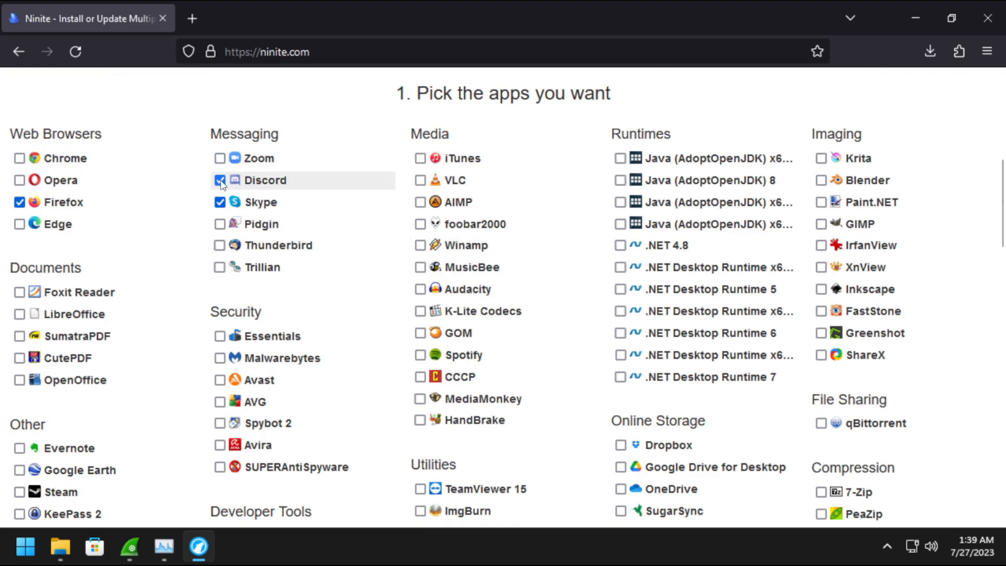
pyautogui.click(220, 202)
pyautogui.click(19, 201)
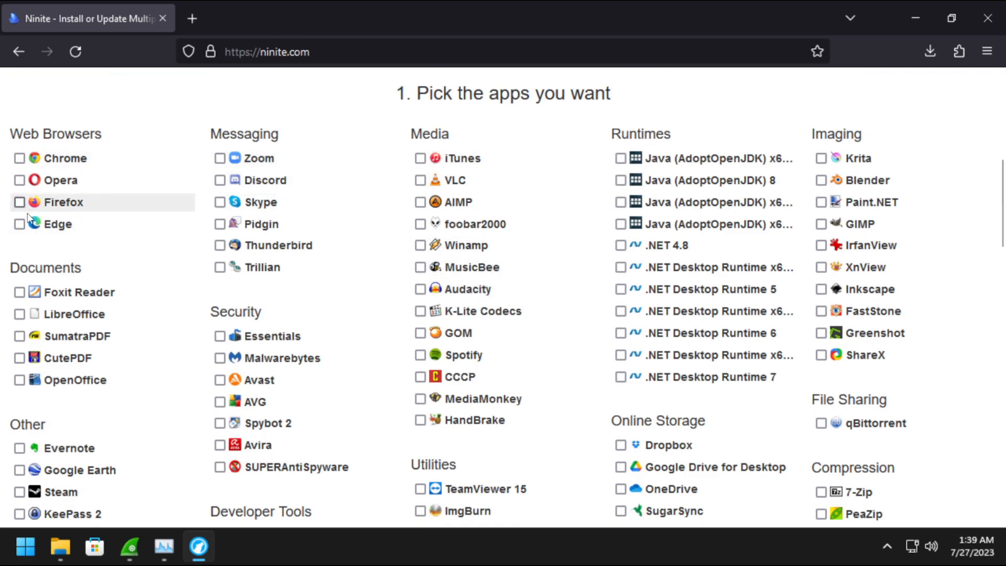
# Request the custom installer with Get Your Ninite.
pyautogui.scroll(-5, 242, 258)
pyautogui.scroll(-2, 242, 258)
pyautogui.scroll(10, 242, 258)
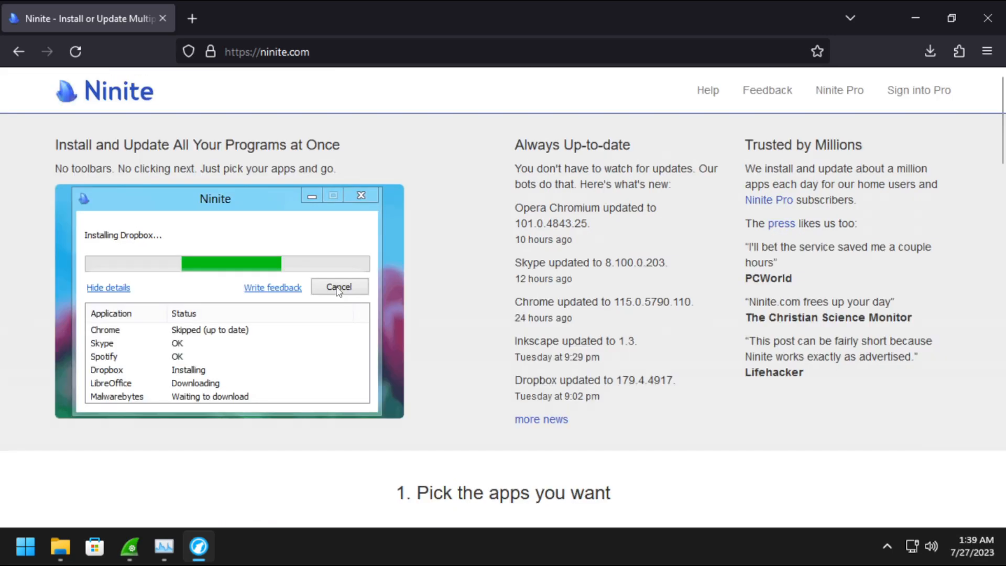
pyautogui.scroll(-4, 419, 300)
pyautogui.scroll(-10, 419, 300)
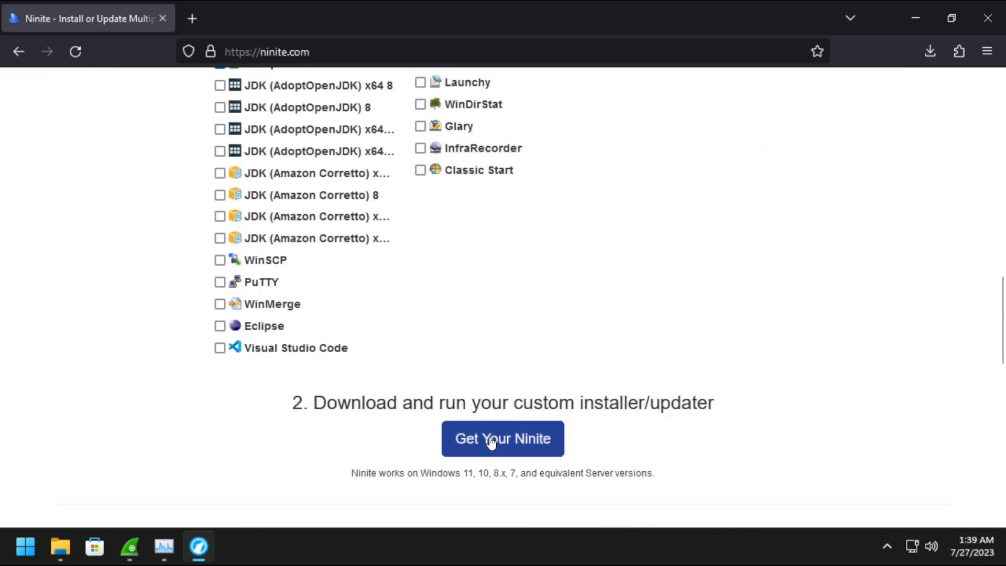
pyautogui.click(491, 440)
# Save the Ninite Notepad++ installer to Downloads.
pyautogui.scroll(-3, 375, 357)
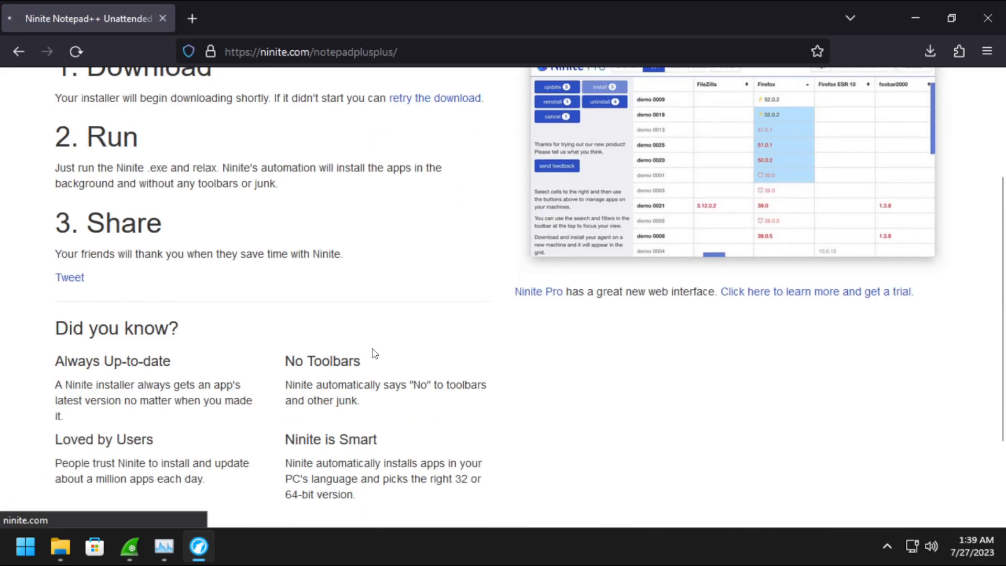
pyautogui.scroll(-2, 368, 340)
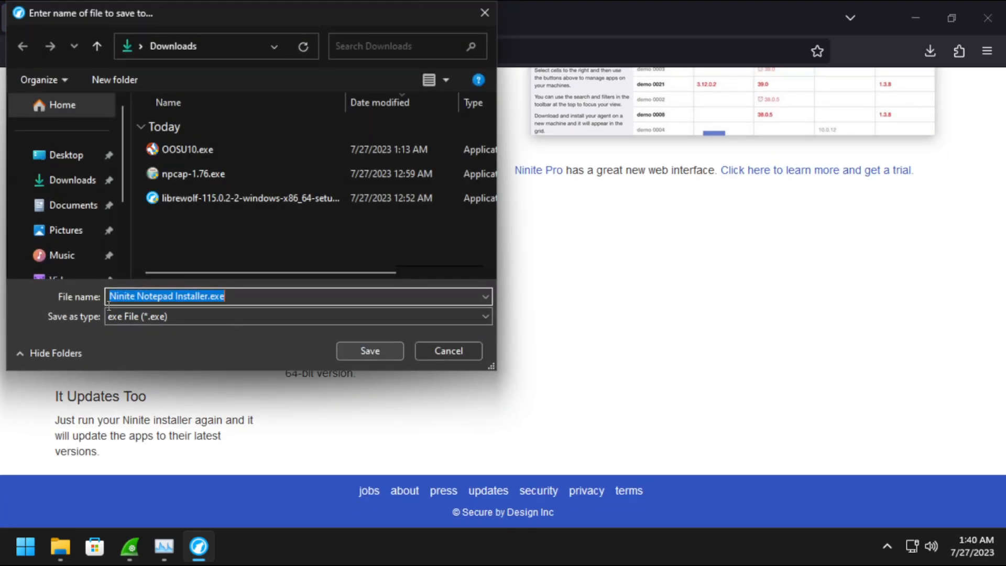
pyautogui.click(364, 348)
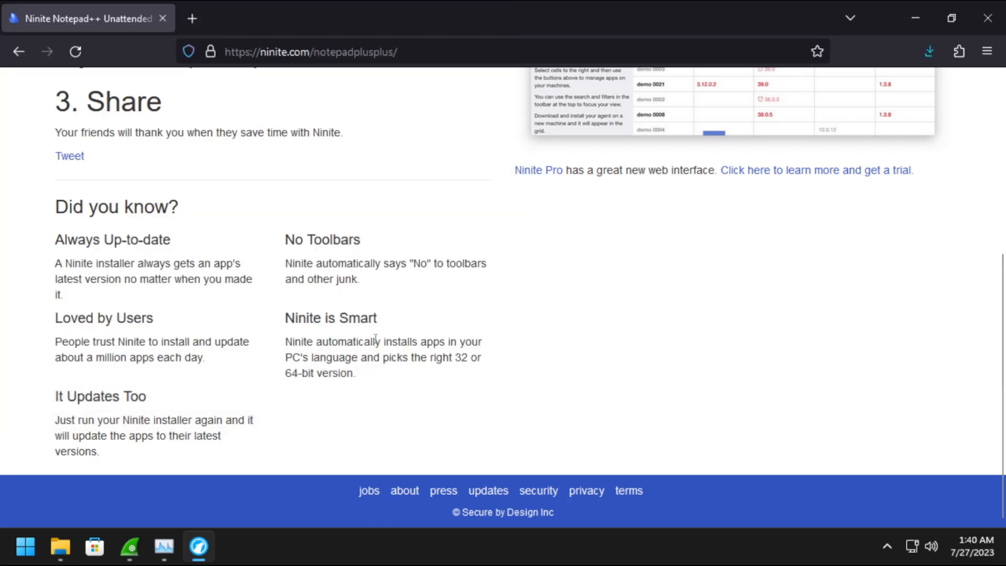
# Run the downloaded Ninite installer as administrator, check Notepad++ shows status OK, and close LibreWolf.
pyautogui.scroll(5, 915, 90)
pyautogui.click(930, 51)
pyautogui.click(790, 106)
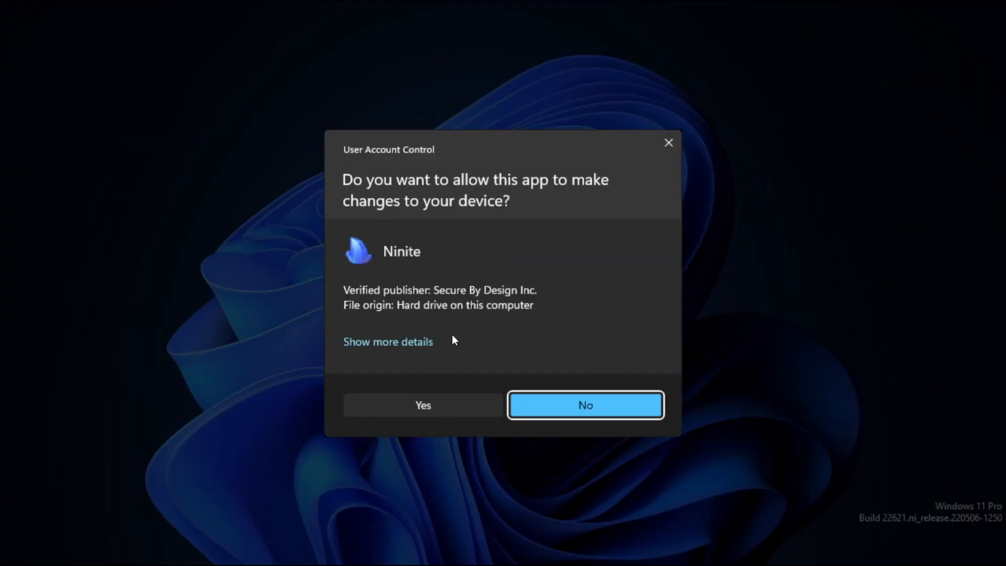
pyautogui.click(438, 402)
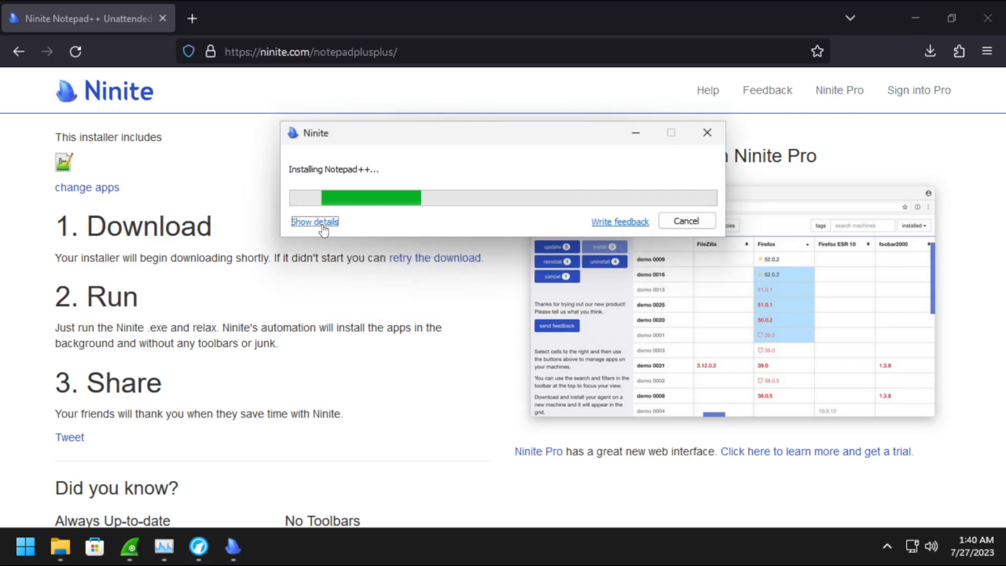
pyautogui.click(321, 227)
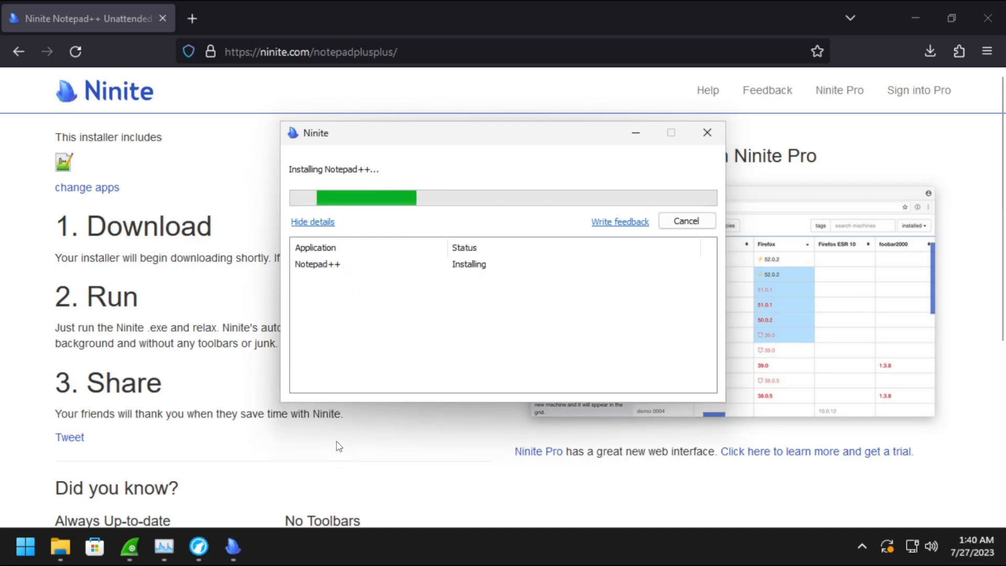
pyautogui.click(989, 25)
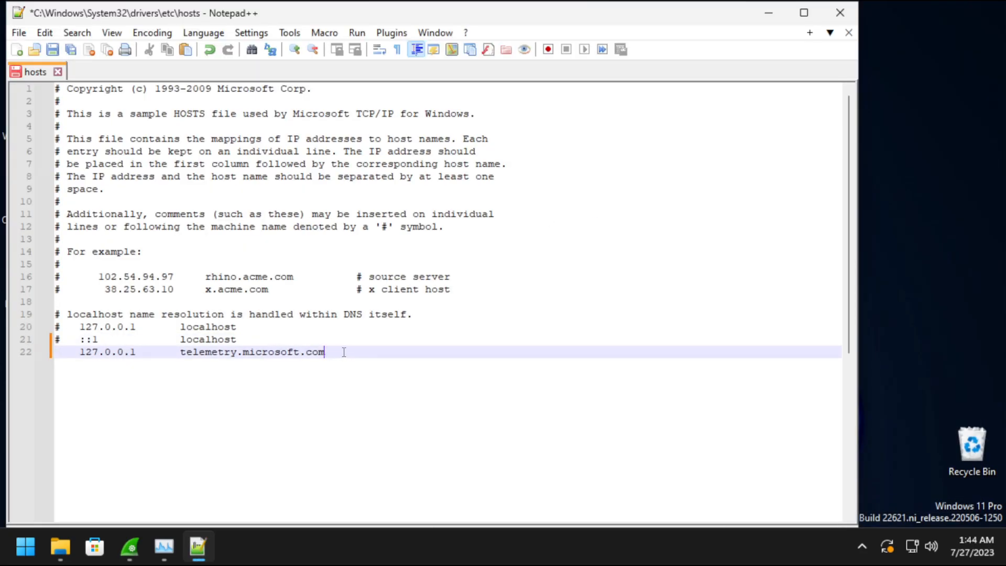
# Review the 127.0.0.1 telemetry.microsoft.com entry on line 22 of the hosts file.
pyautogui.keyDown('shift'); pyautogui.click(55, 355); pyautogui.keyUp('shift')
pyautogui.click(231, 352)
pyautogui.moveTo(135, 352); pyautogui.dragTo(80, 354)
pyautogui.click(165, 352)
pyautogui.click(166, 339)
pyautogui.click(166, 352)
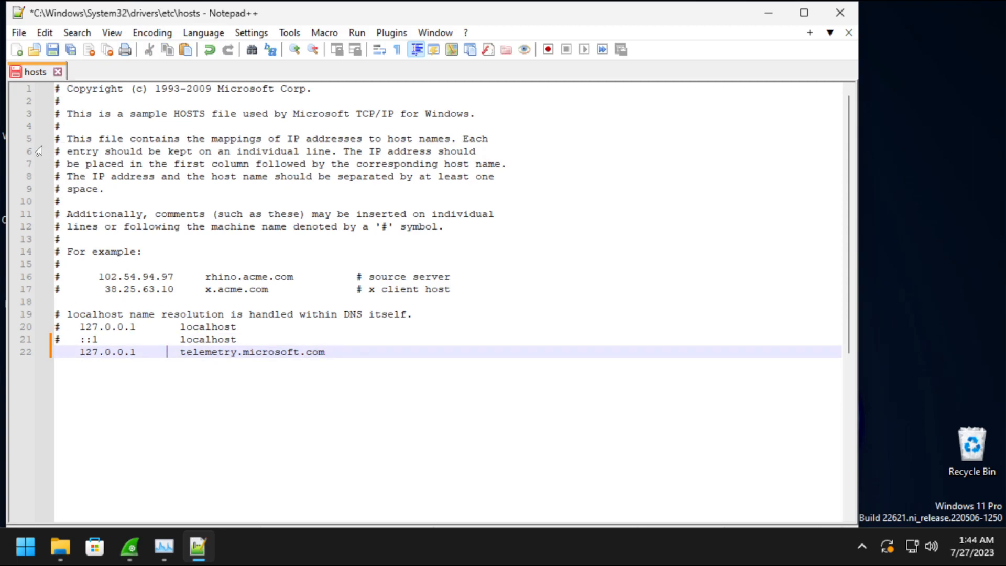
# Save the hosts file after relaunching Notepad++ as Administrator, then close it.
pyautogui.click(53, 51)
pyautogui.click(534, 323)
pyautogui.click(437, 404)
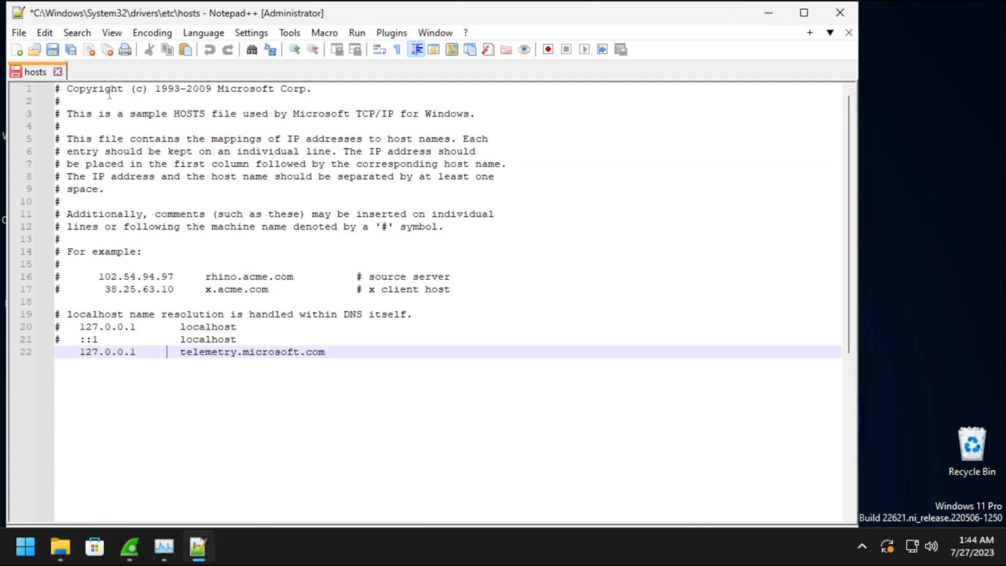
pyautogui.click(54, 51)
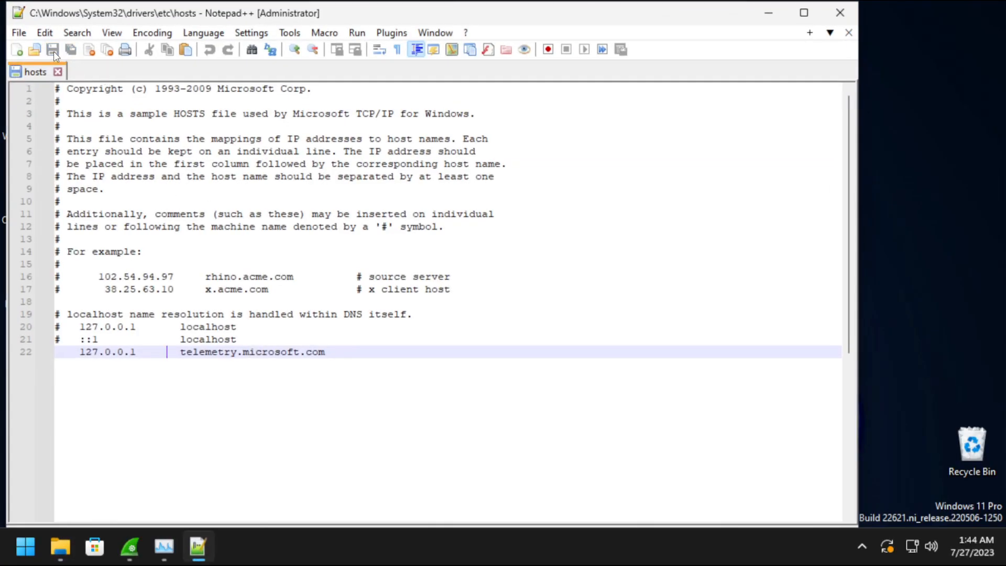
pyautogui.click(839, 12)
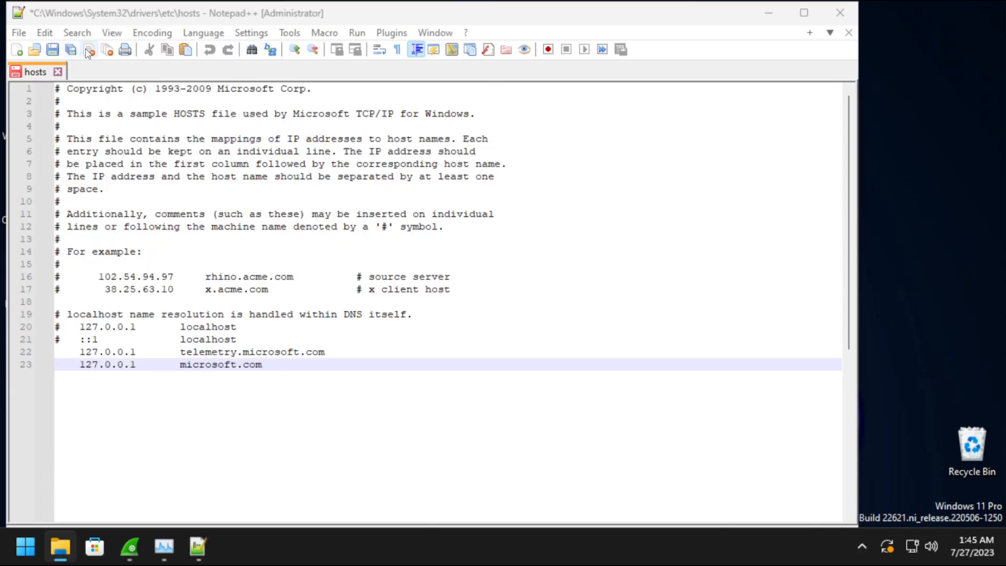
# Scan the hosts file with Microsoft Defender.
pyautogui.click(840, 12)
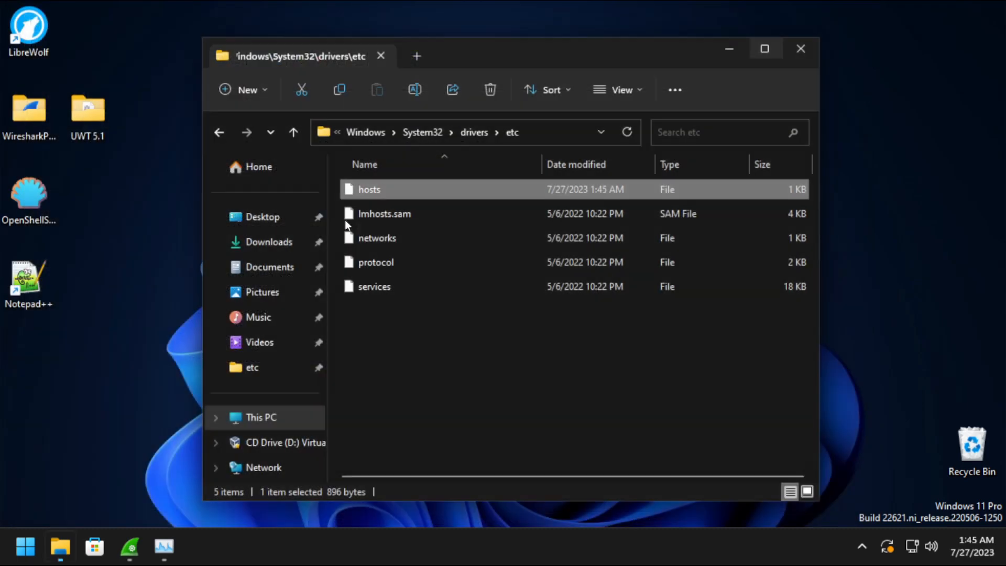
pyautogui.rightClick(366, 190)
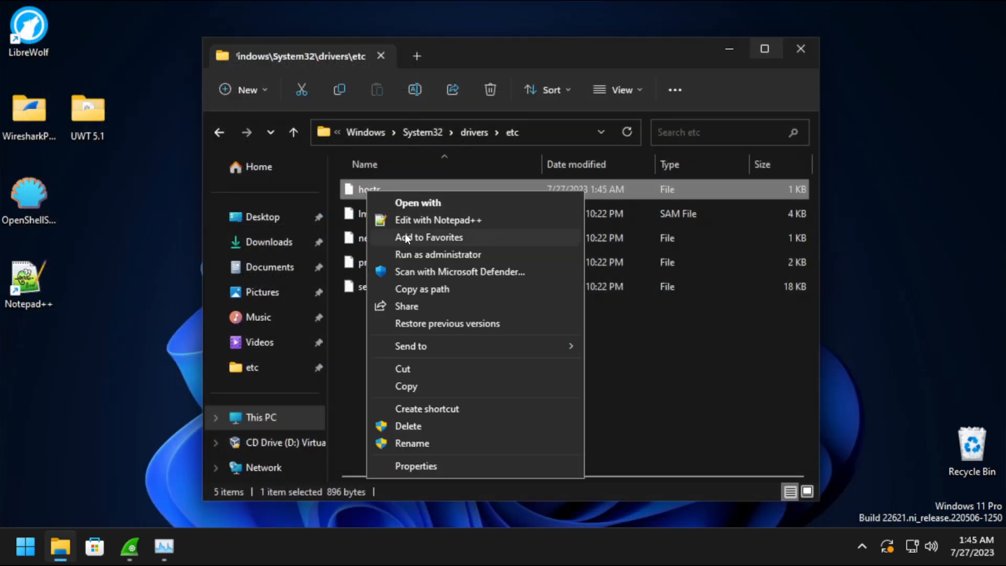
pyautogui.click(415, 269)
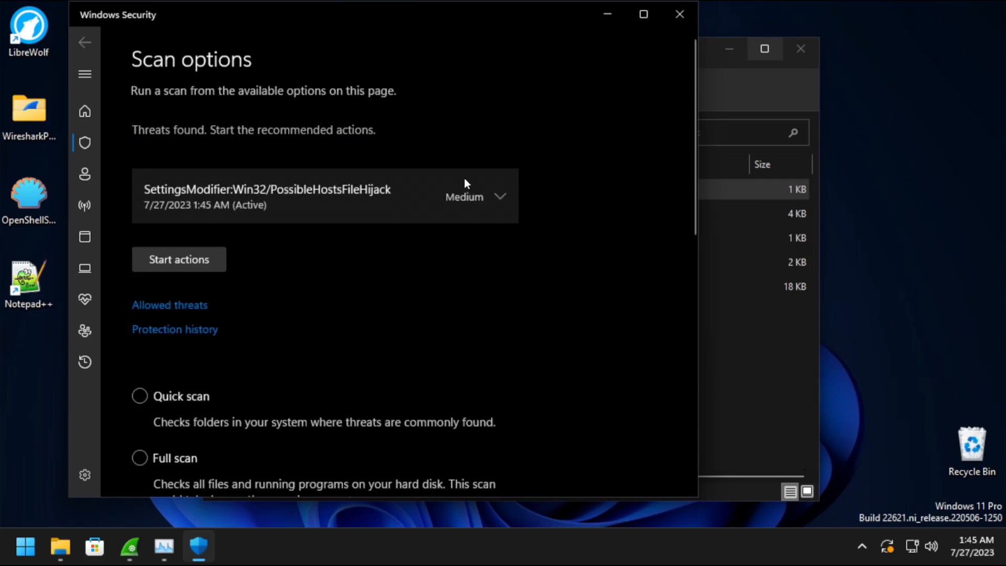
# Choose and start an action on the PossibleHostsFileHijack threat, approving the elevation request.
pyautogui.click(498, 200)
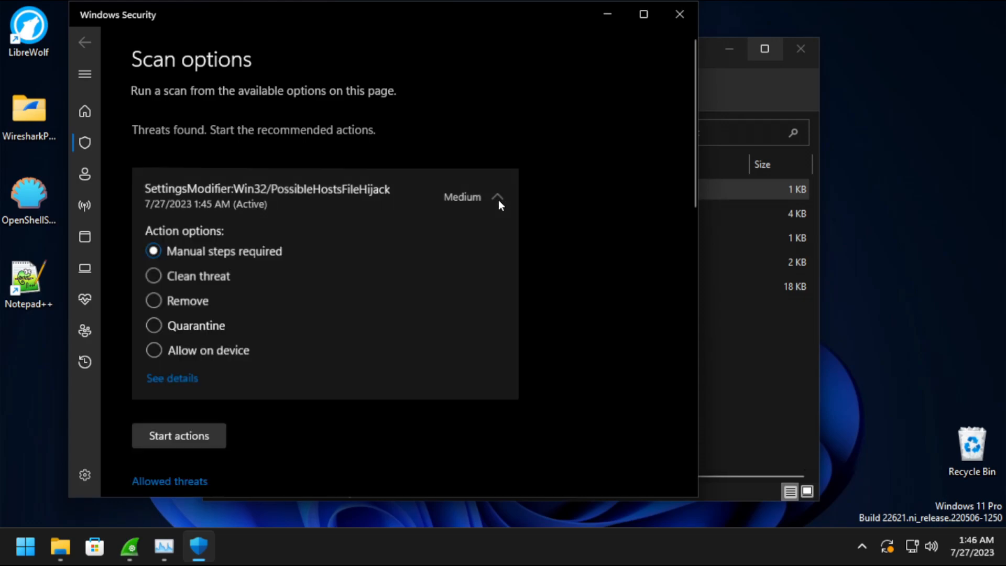
pyautogui.click(161, 356)
pyautogui.click(191, 436)
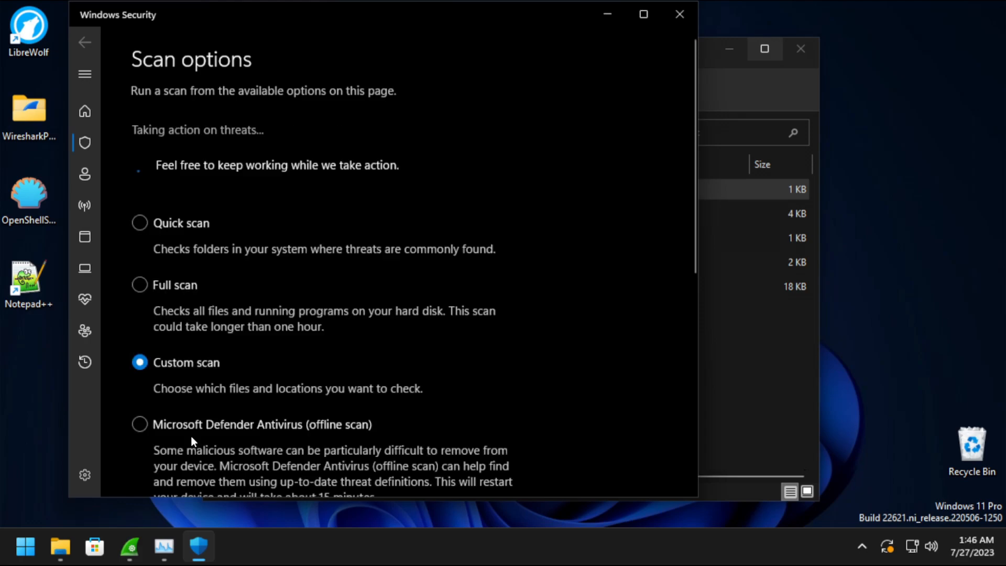
pyautogui.click(416, 396)
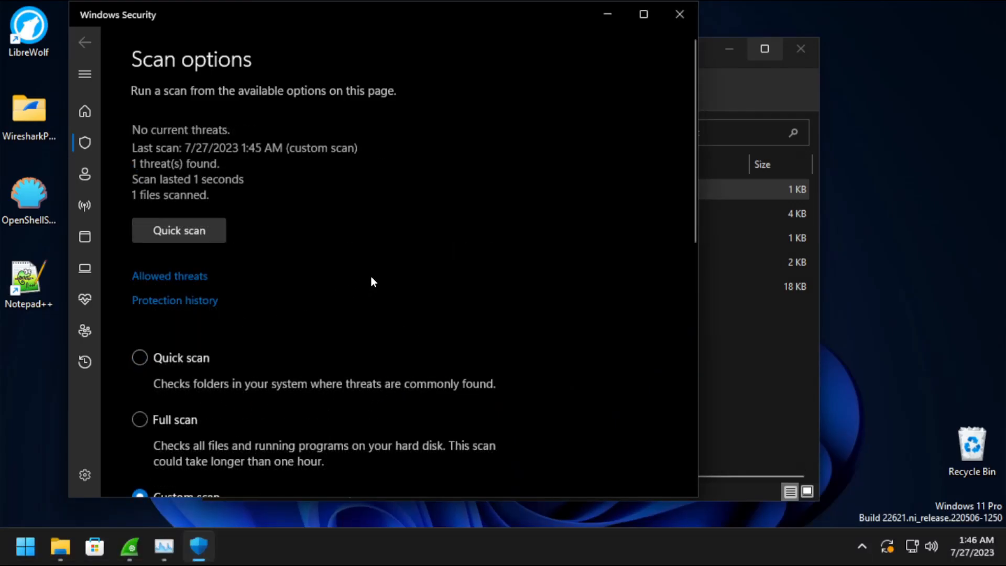
pyautogui.click(680, 14)
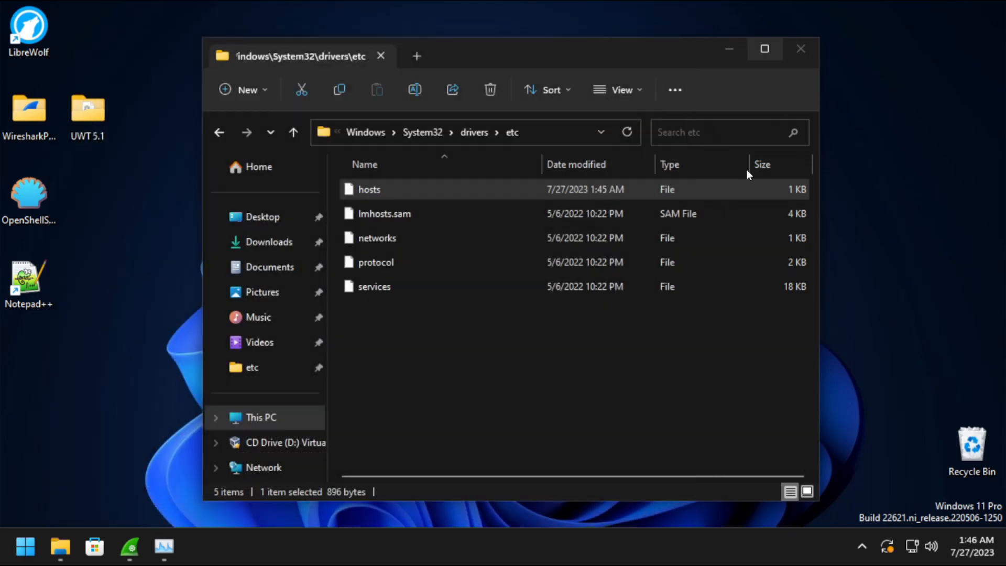
pyautogui.click(862, 548)
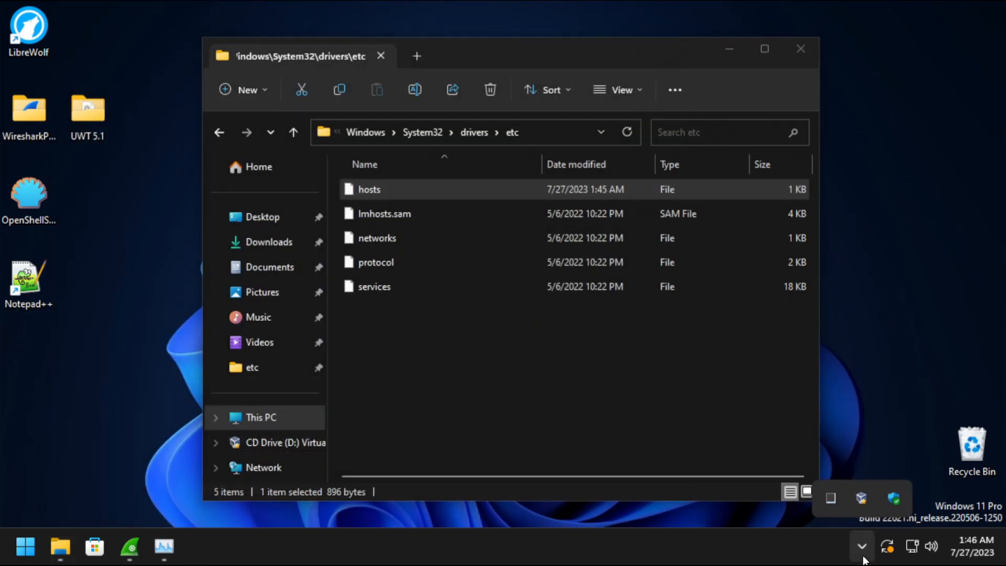
pyautogui.click(894, 496)
pyautogui.moveTo(307, 6); pyautogui.dragTo(422, 28)
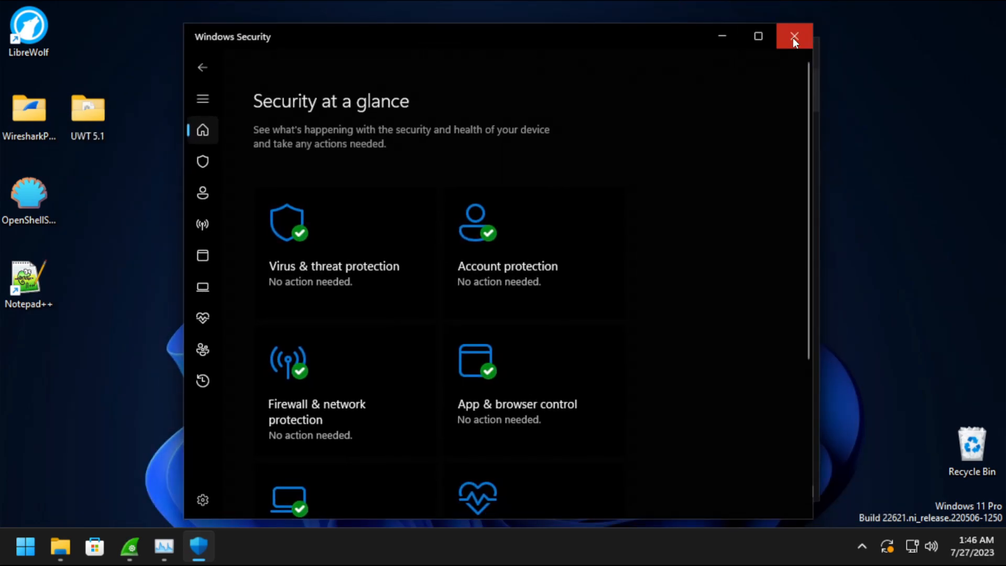
pyautogui.click(793, 38)
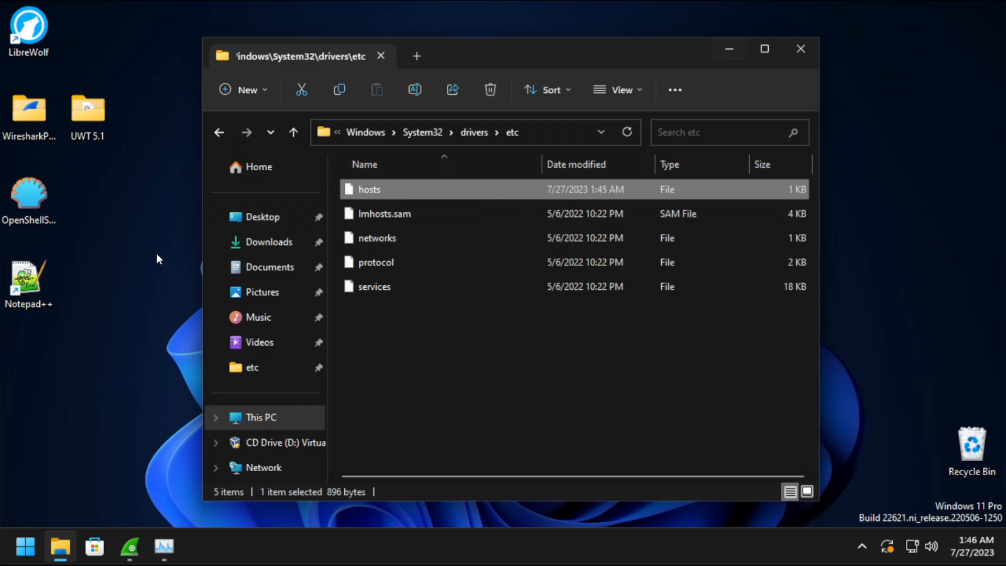
pyautogui.click(23, 555)
pyautogui.click(26, 554)
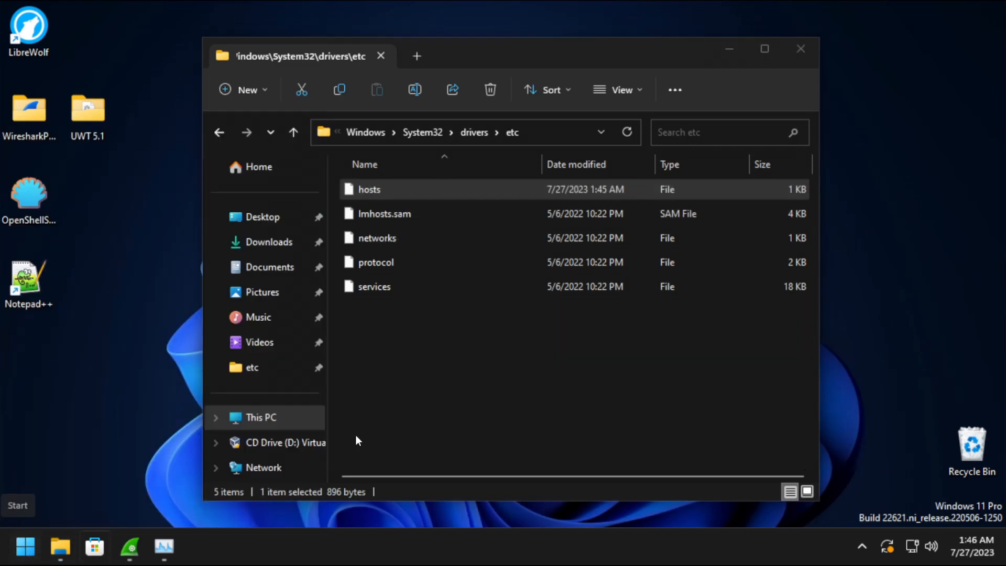